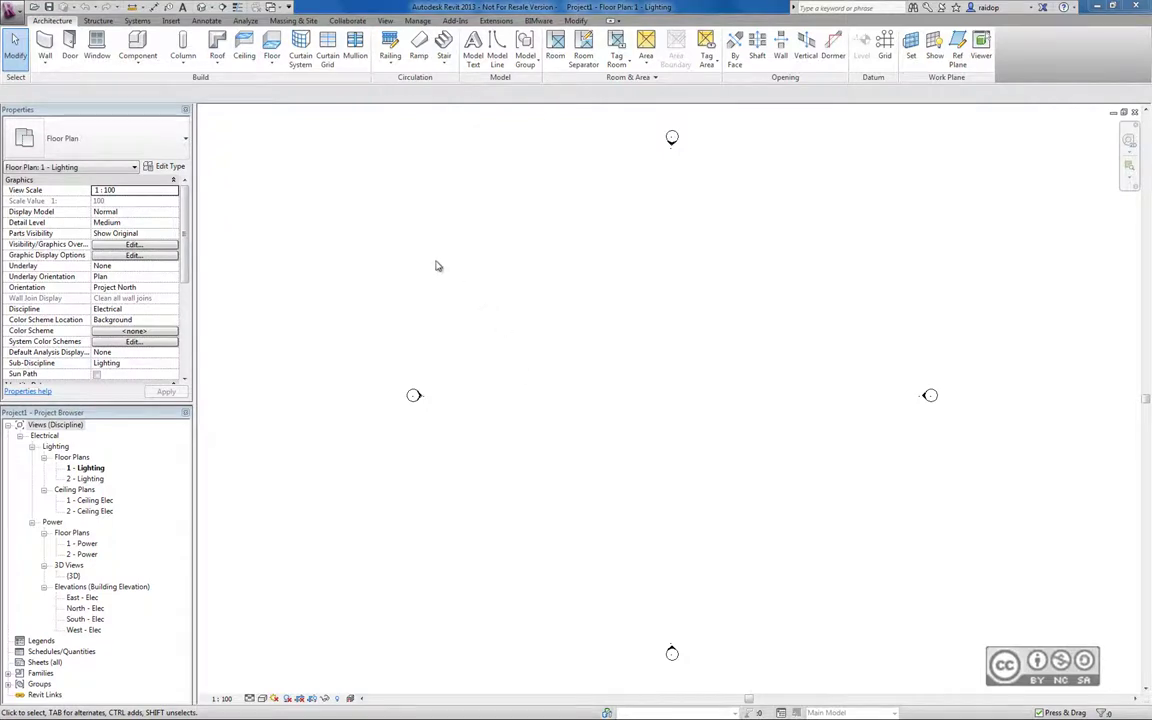
On the Systems tab, show the electrical Device drop-down listing Electrical Fixture, Communication, Data and Fire Alarm
{"action": "left_click", "coordinate": [137, 22]}
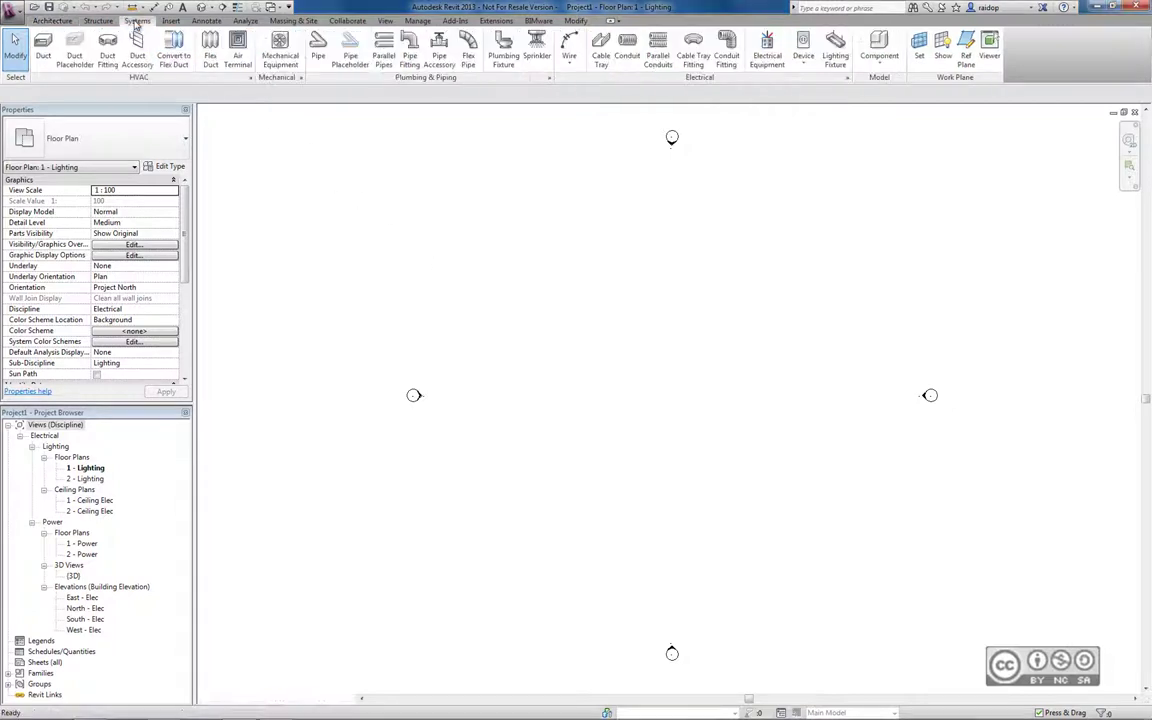
{"action": "left_click", "coordinate": [805, 62]}
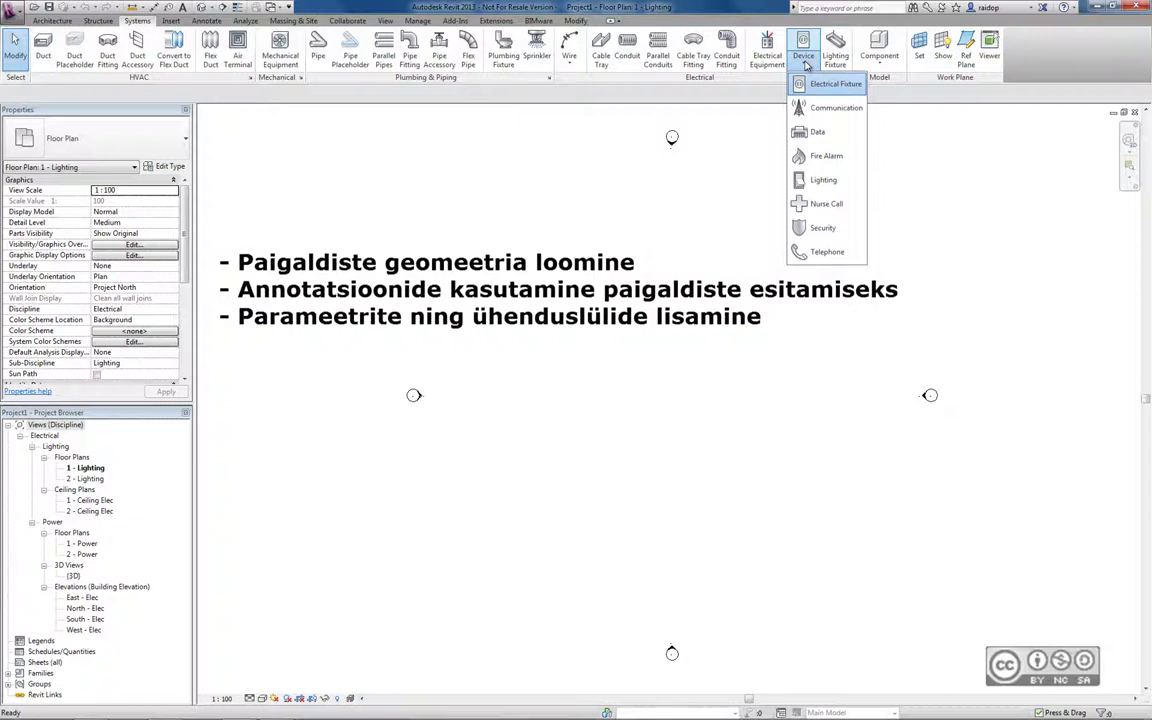
Close the electrical Device type list, then reopen it
{"action": "left_click", "coordinate": [481, 344]}
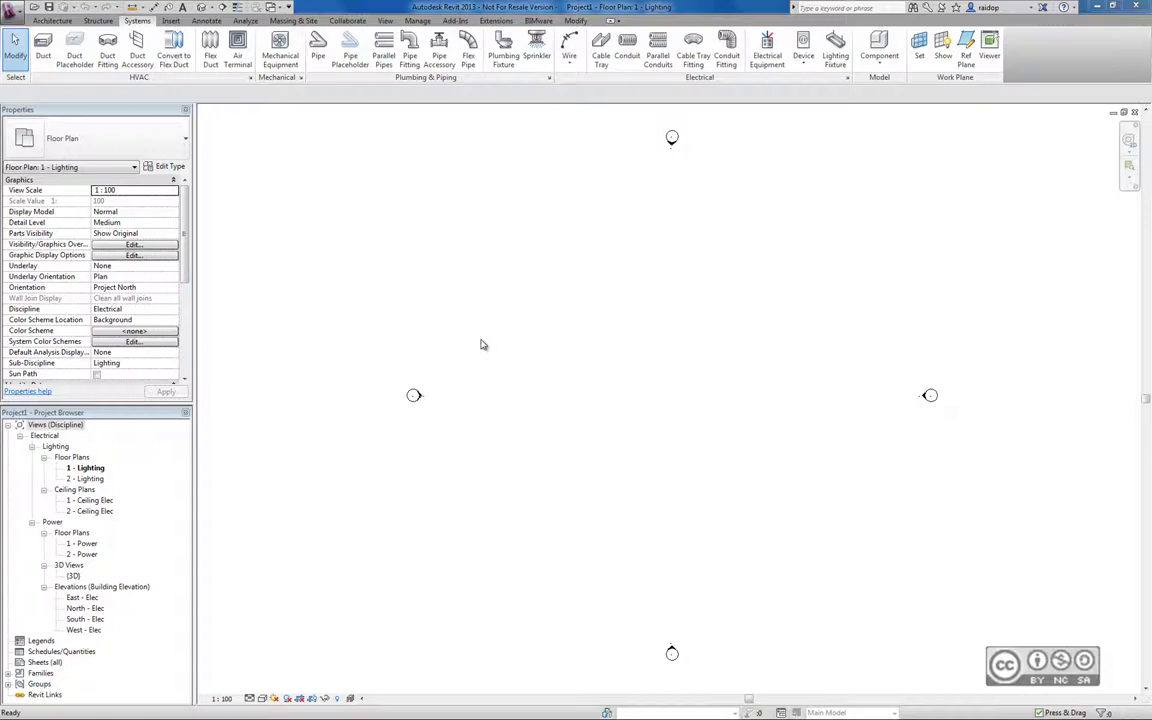
{"action": "left_click", "coordinate": [803, 62]}
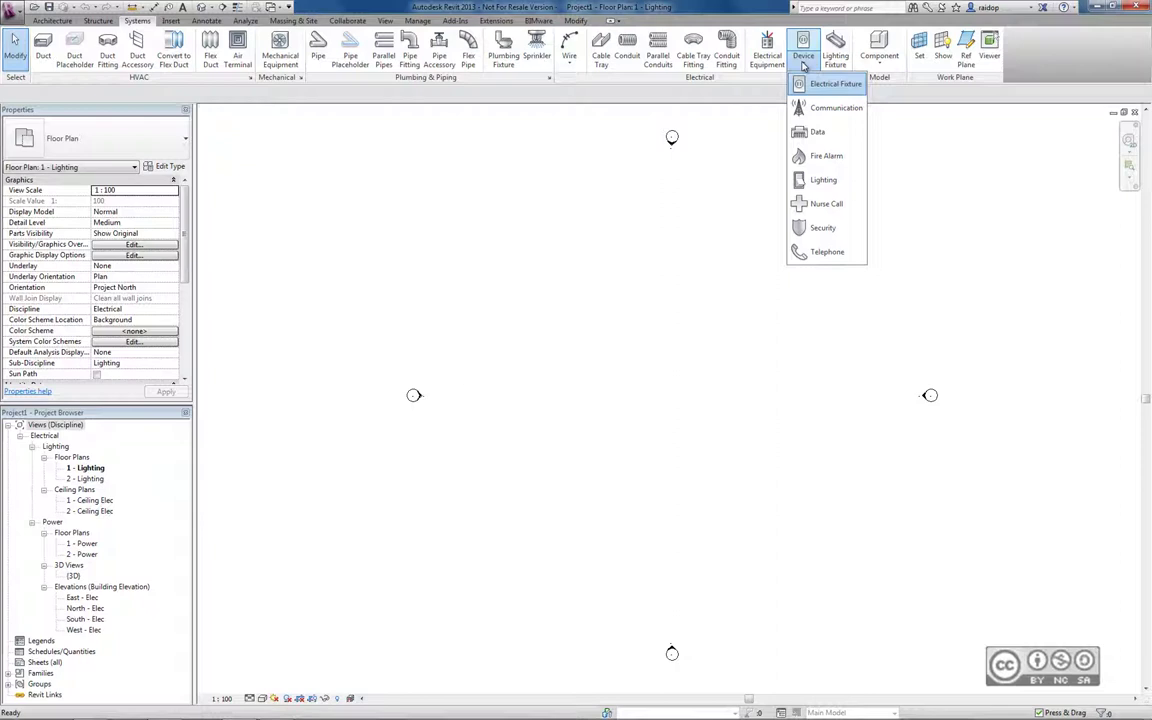
Create a new family from Metric Generic Model.rft and bring up Family Category and Parameters
{"action": "left_click", "coordinate": [13, 12]}
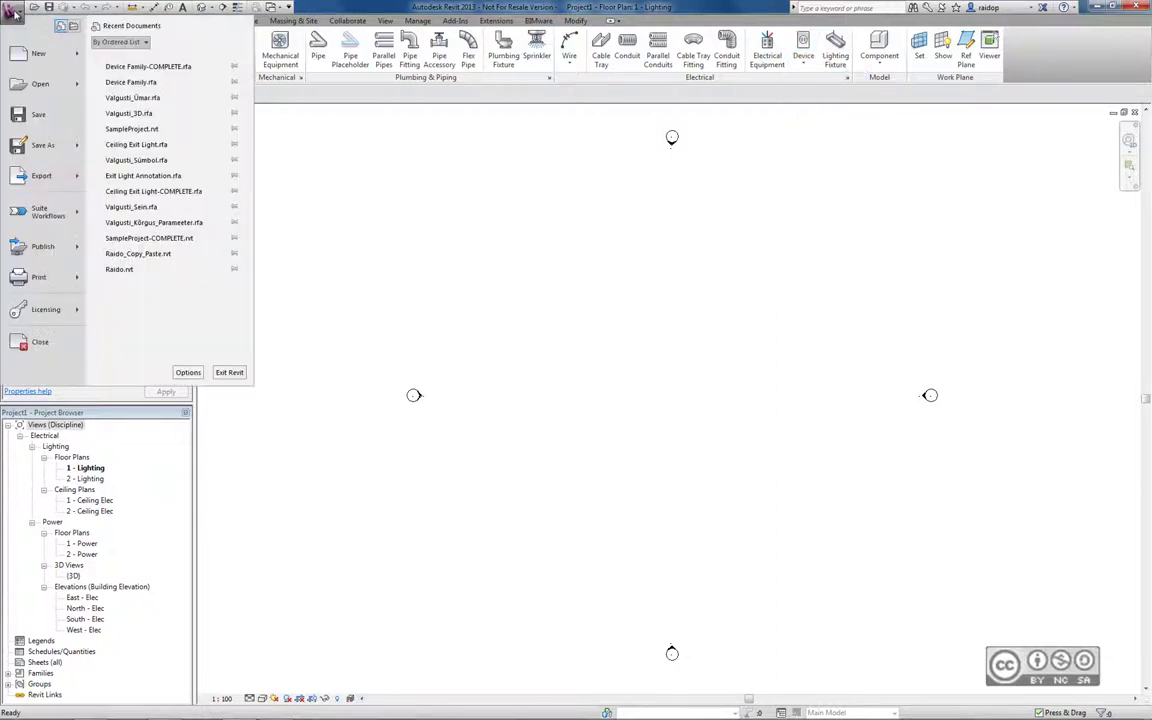
{"action": "mouse_move", "coordinate": [40, 53]}
{"action": "left_click", "coordinate": [121, 92]}
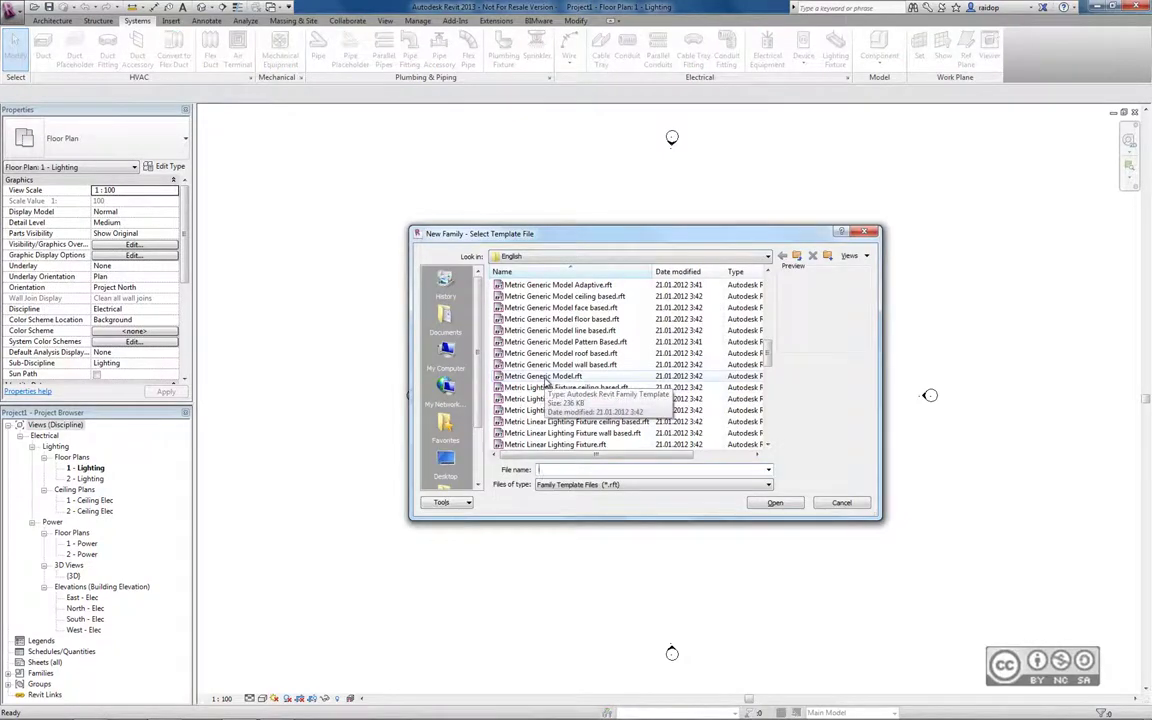
{"action": "left_click", "coordinate": [546, 377]}
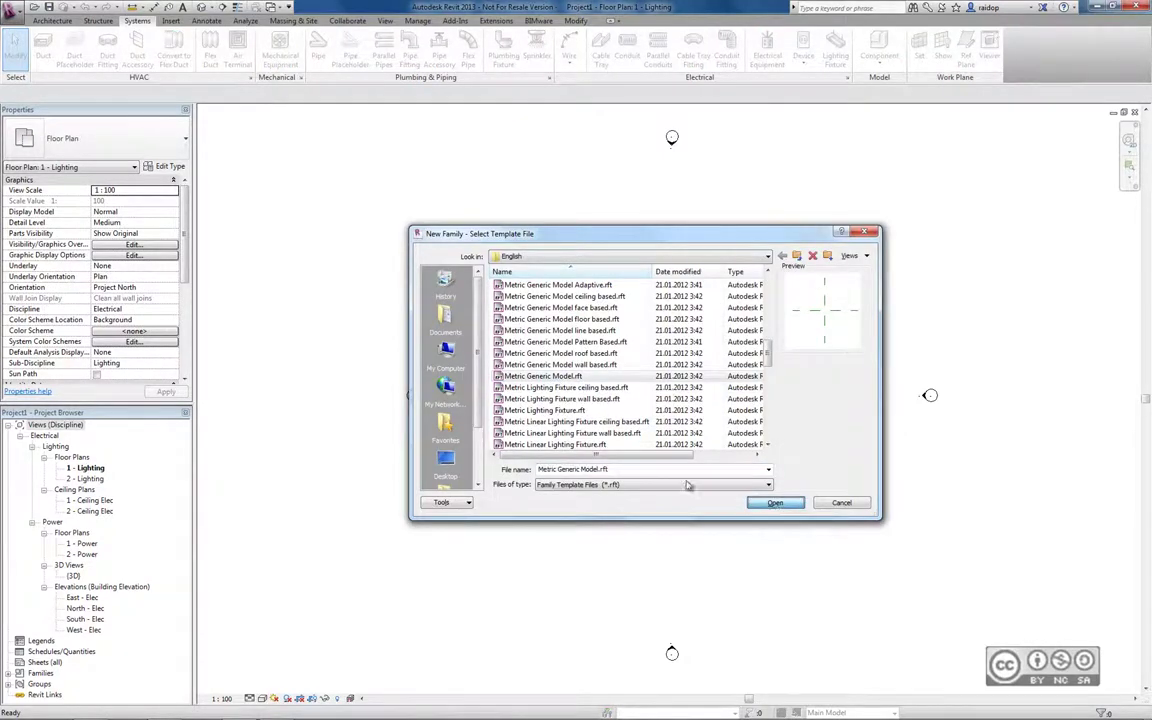
{"action": "key", "text": "Return"}
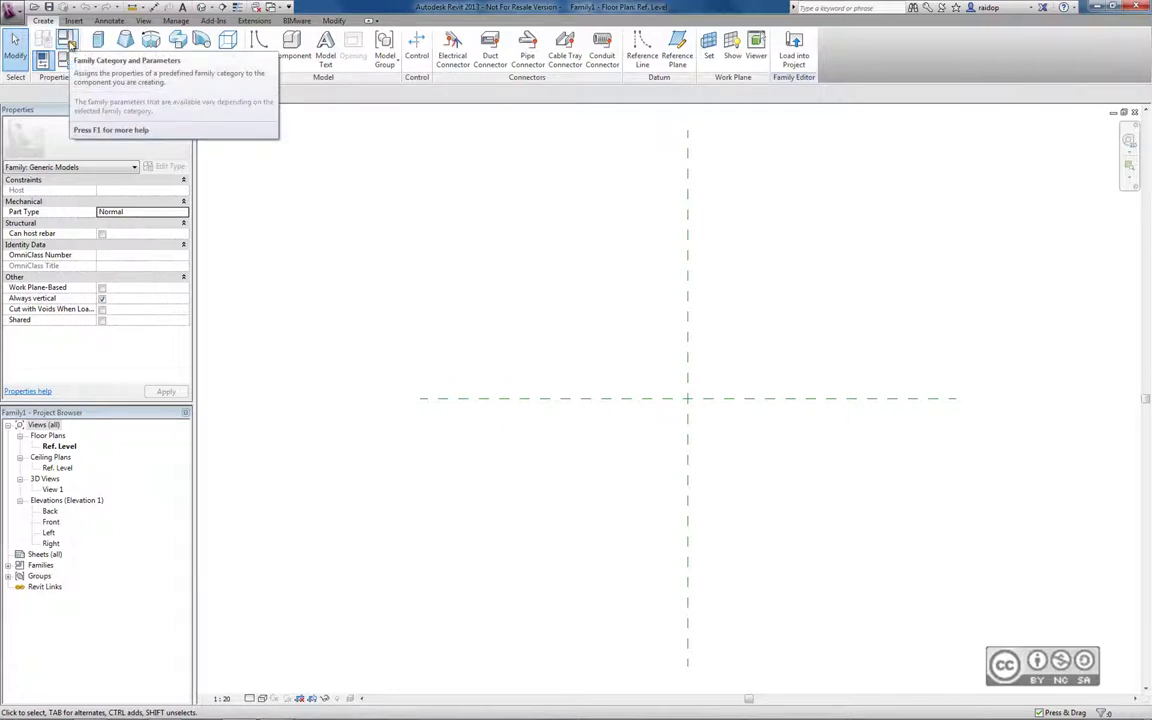
{"action": "left_click", "coordinate": [68, 42]}
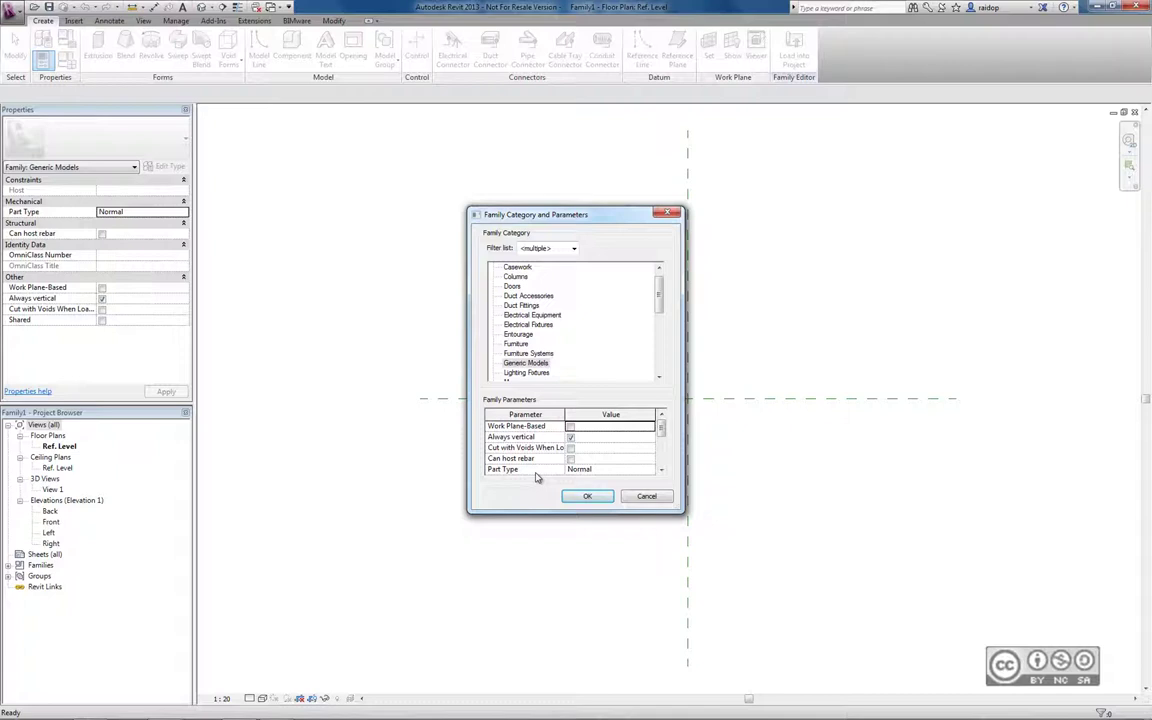
Compare the Part Type options for the Lighting Devices and Nurse Call Devices categories
{"action": "scroll", "coordinate": [521, 332], "scroll_direction": "down", "scroll_amount": 3}
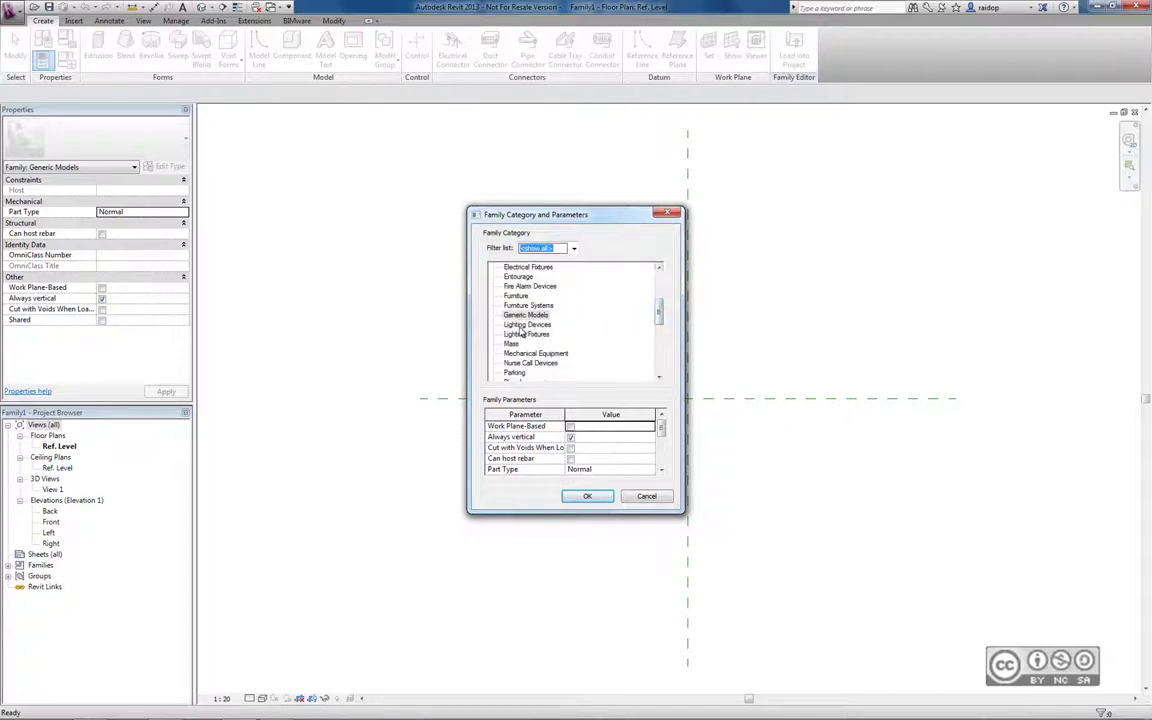
{"action": "left_click", "coordinate": [523, 326]}
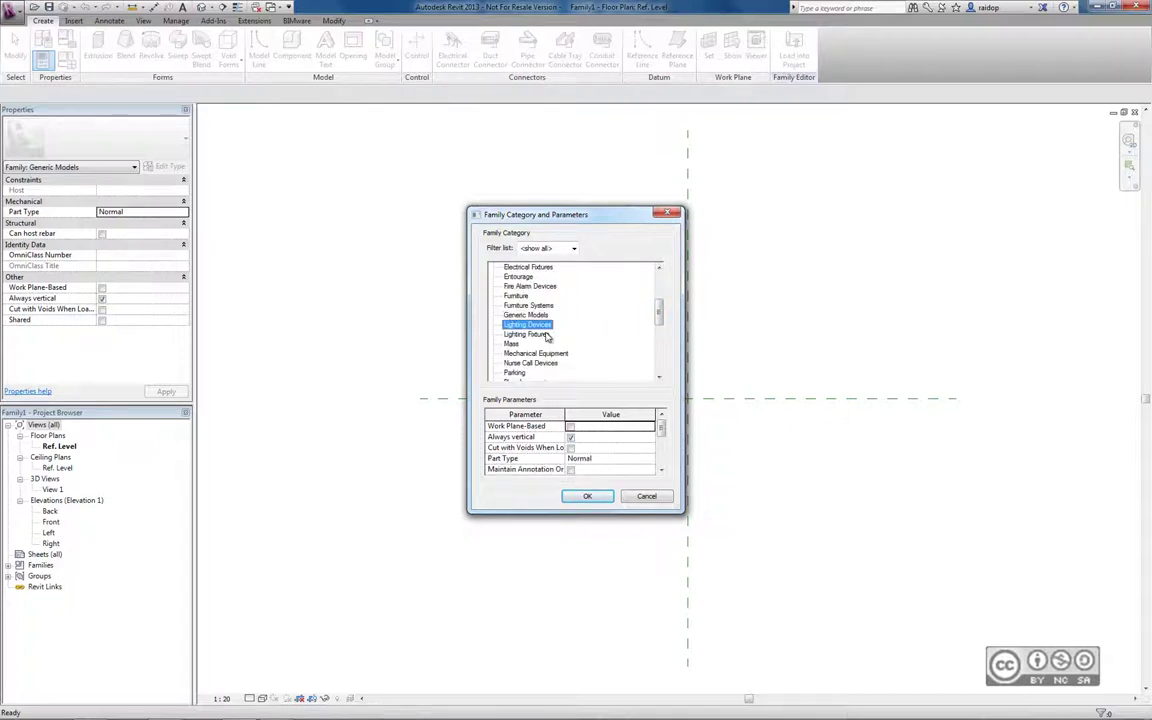
{"action": "left_click", "coordinate": [578, 460]}
{"action": "left_click", "coordinate": [650, 458]}
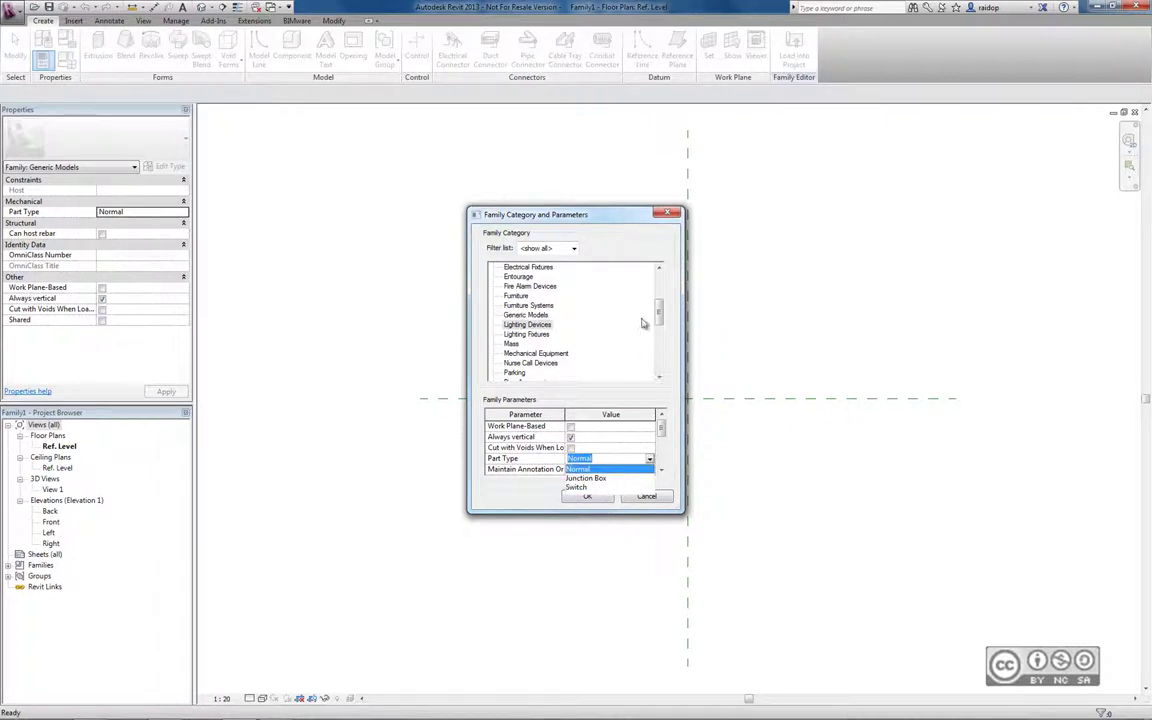
{"action": "left_click_drag", "start_coordinate": [659, 311], "coordinate": [660, 320]}
{"action": "scroll", "coordinate": [661, 318], "scroll_direction": "down", "scroll_amount": 1}
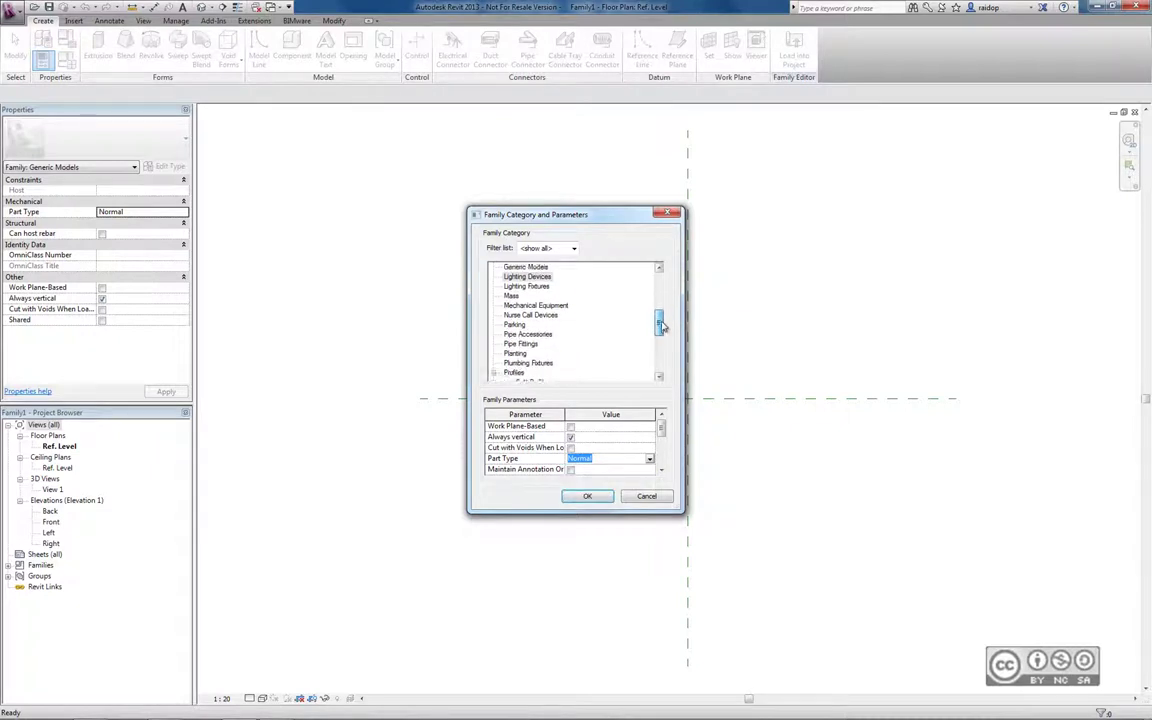
{"action": "left_click", "coordinate": [556, 316]}
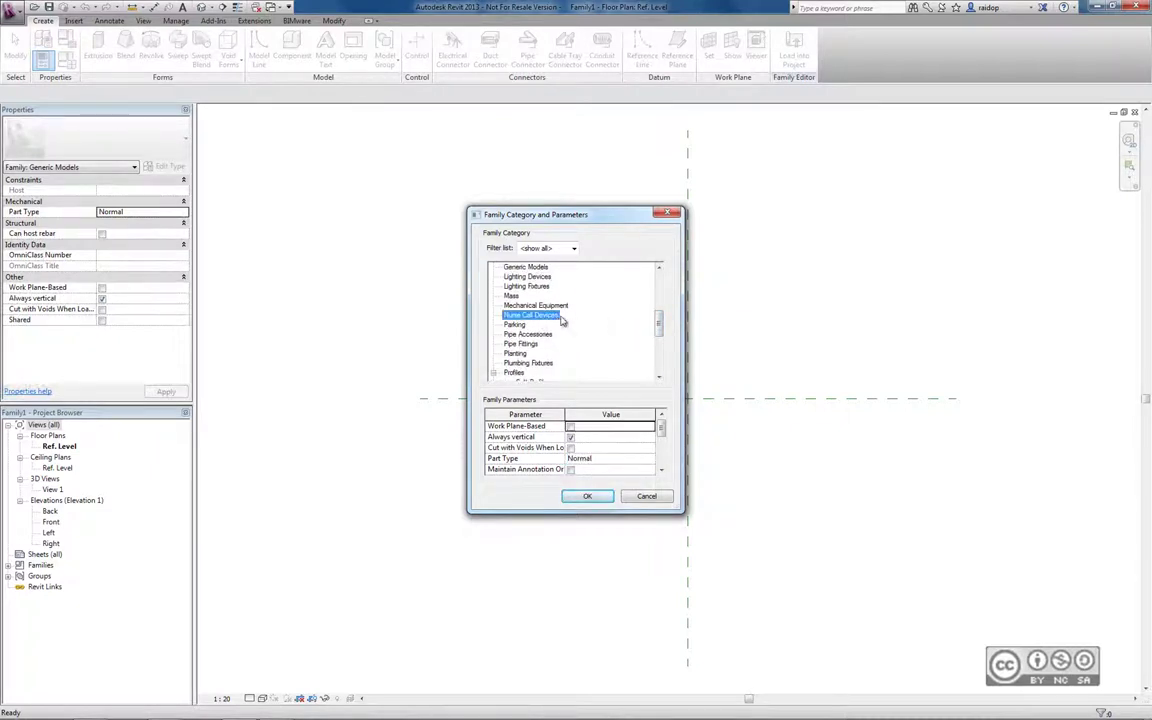
{"action": "left_click", "coordinate": [590, 458]}
Check the Part Type options offered by Security Devices and Telephone Devices
{"action": "scroll", "coordinate": [659, 343], "scroll_direction": "down", "scroll_amount": 3}
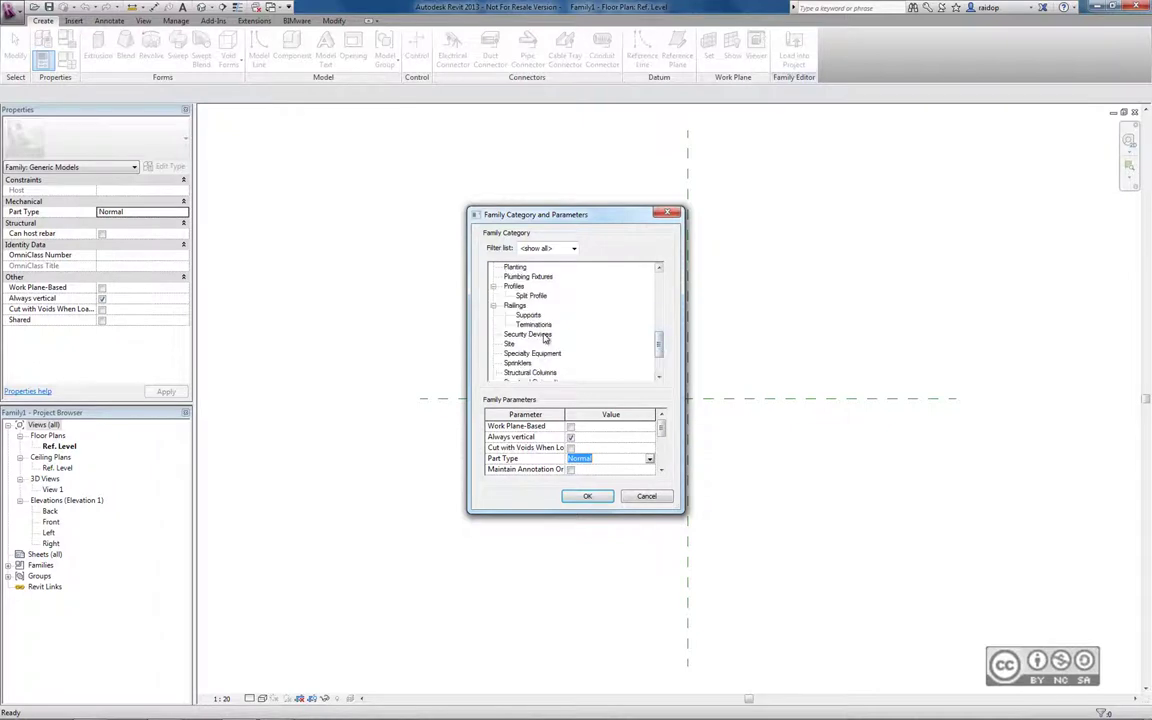
{"action": "left_click", "coordinate": [527, 334]}
{"action": "left_click", "coordinate": [628, 458]}
{"action": "scroll", "coordinate": [660, 357], "scroll_direction": "down", "scroll_amount": 1}
{"action": "scroll", "coordinate": [659, 357], "scroll_direction": "down", "scroll_amount": 2}
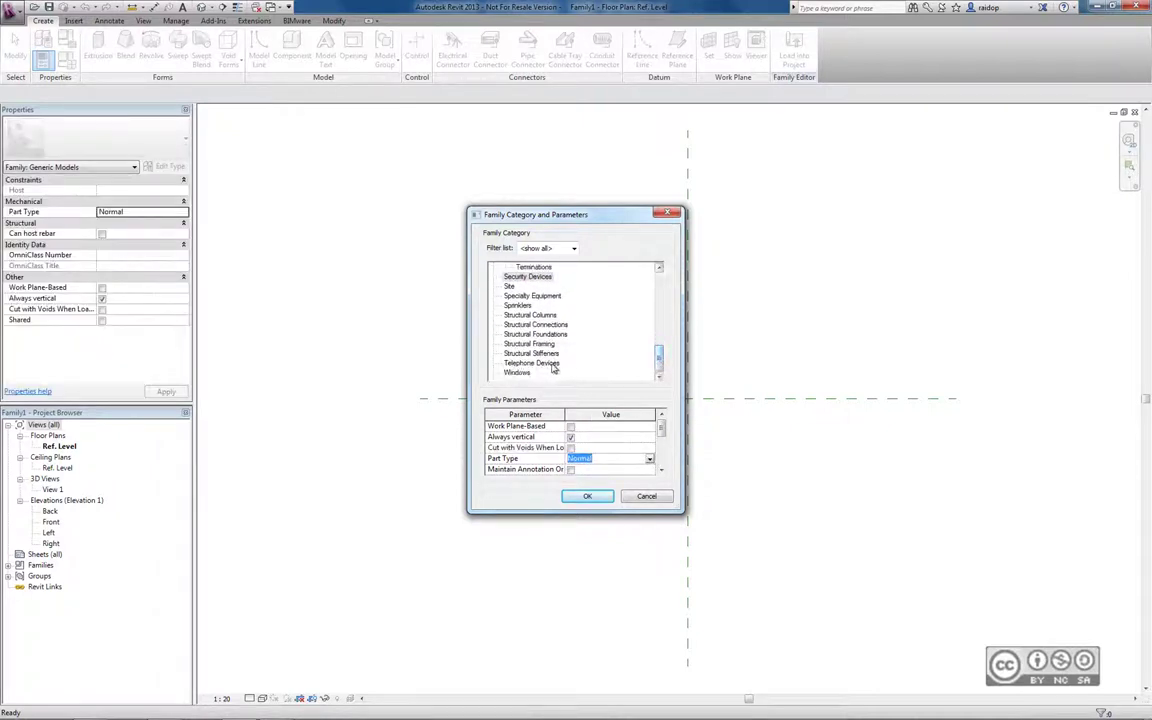
{"action": "left_click", "coordinate": [531, 362]}
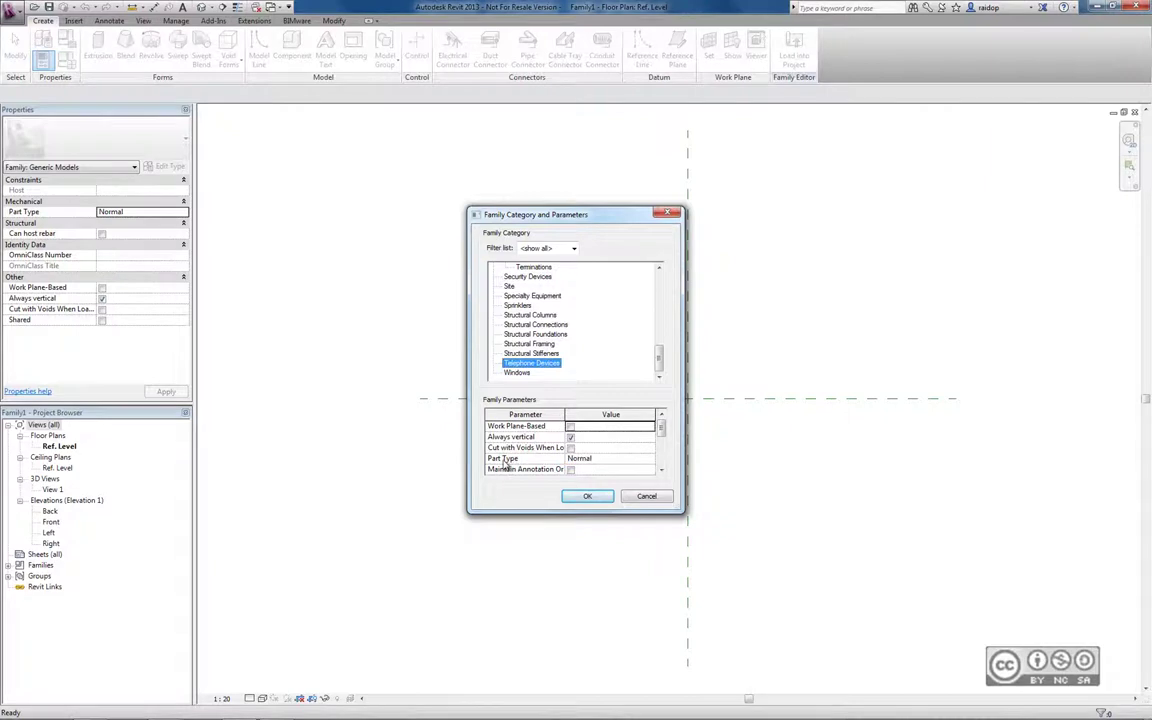
{"action": "left_click", "coordinate": [620, 458]}
{"action": "left_click", "coordinate": [650, 459]}
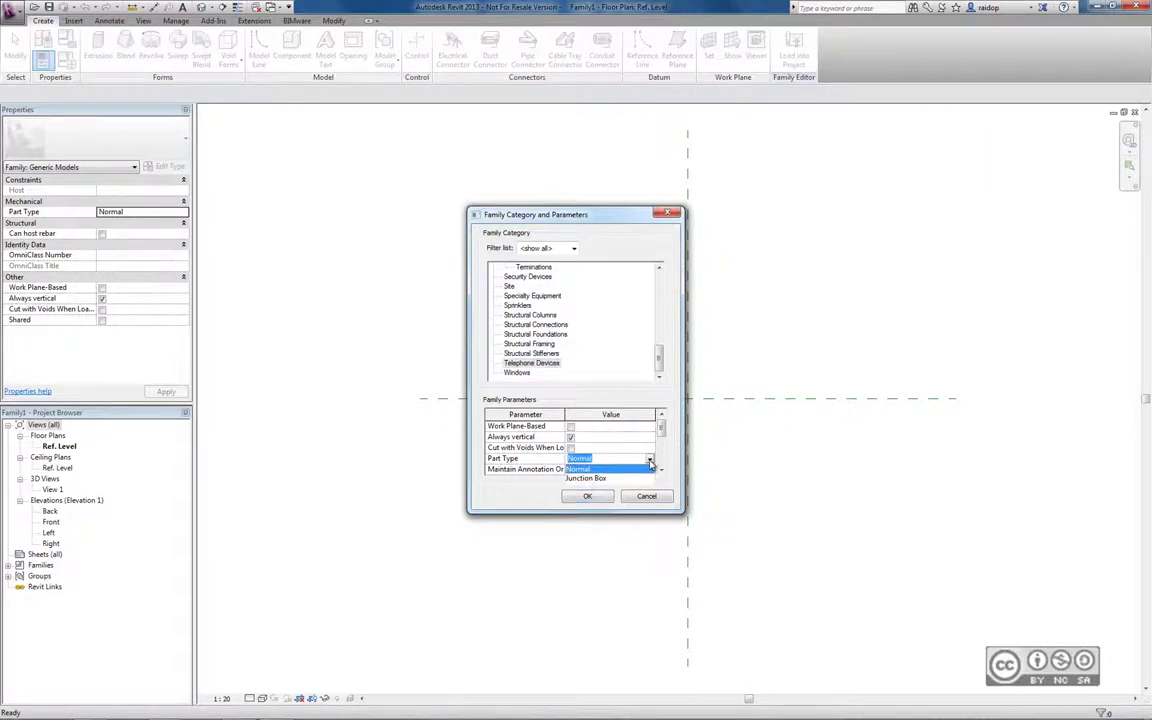
Set the category back to Security Devices with Part Type Switch
{"action": "scroll", "coordinate": [560, 330], "scroll_direction": "up", "scroll_amount": 3}
{"action": "left_click", "coordinate": [527, 362]}
{"action": "left_click", "coordinate": [650, 459]}
{"action": "left_click", "coordinate": [650, 459]}
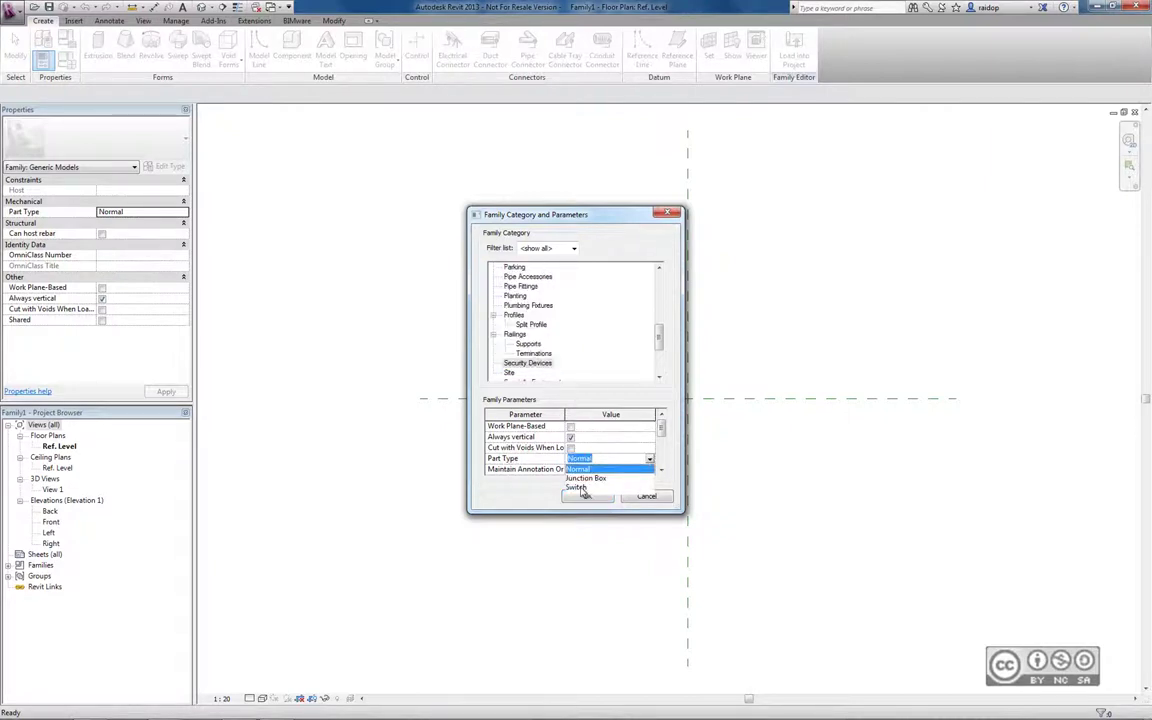
{"action": "left_click", "coordinate": [579, 488]}
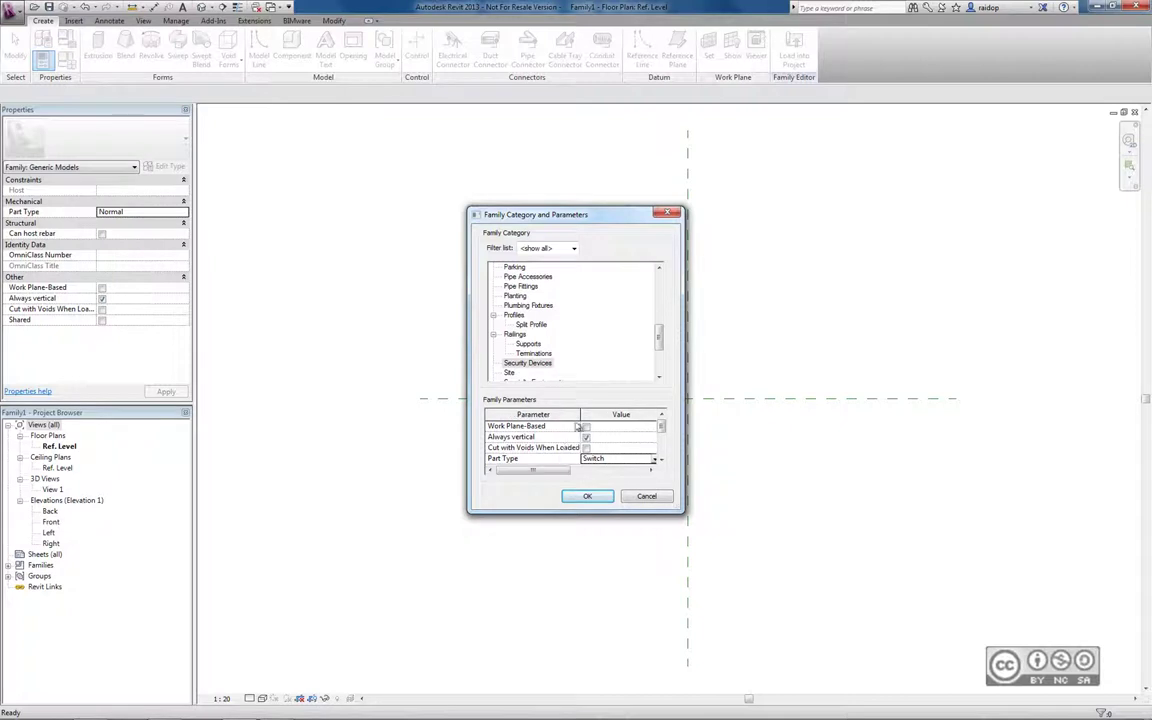
{"action": "scroll", "coordinate": [517, 447], "scroll_direction": "down", "scroll_amount": 2}
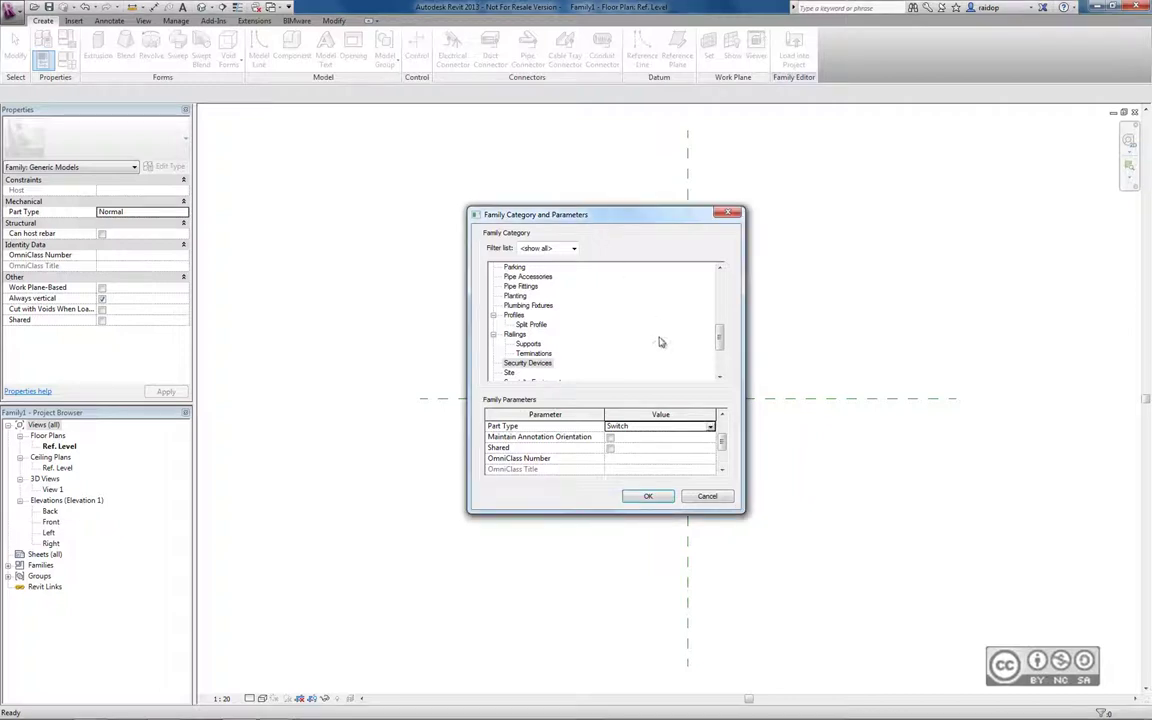
{"action": "left_click", "coordinate": [707, 496]}
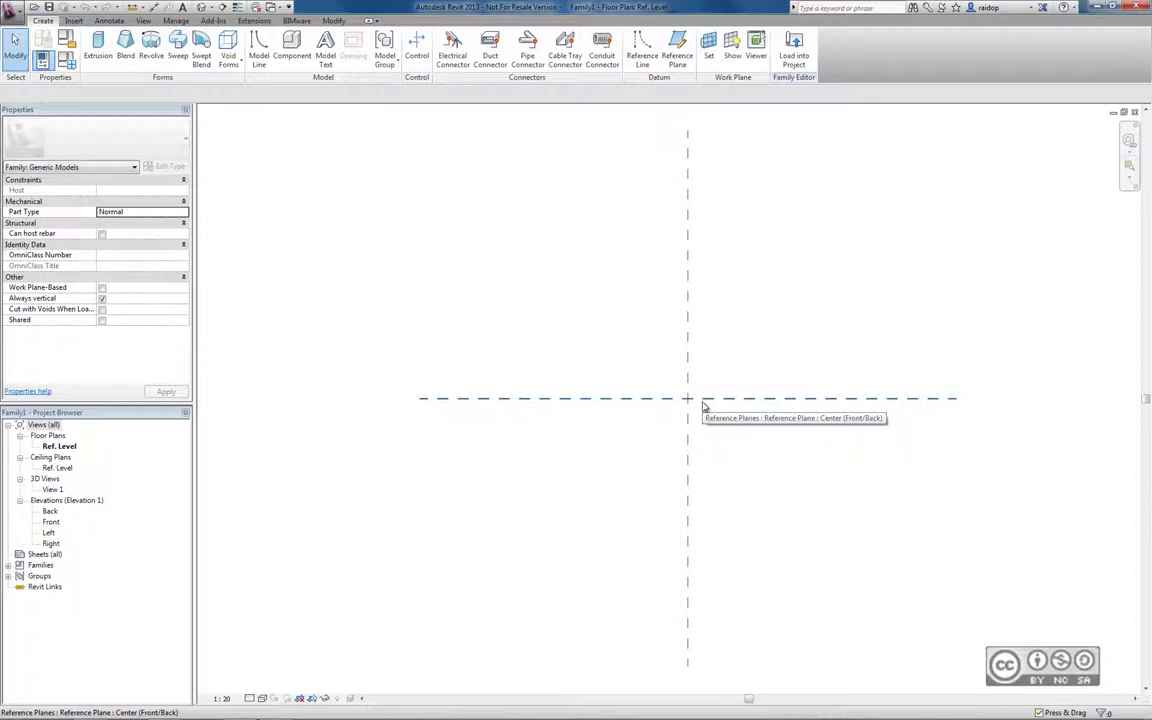
{"action": "left_click", "coordinate": [706, 402]}
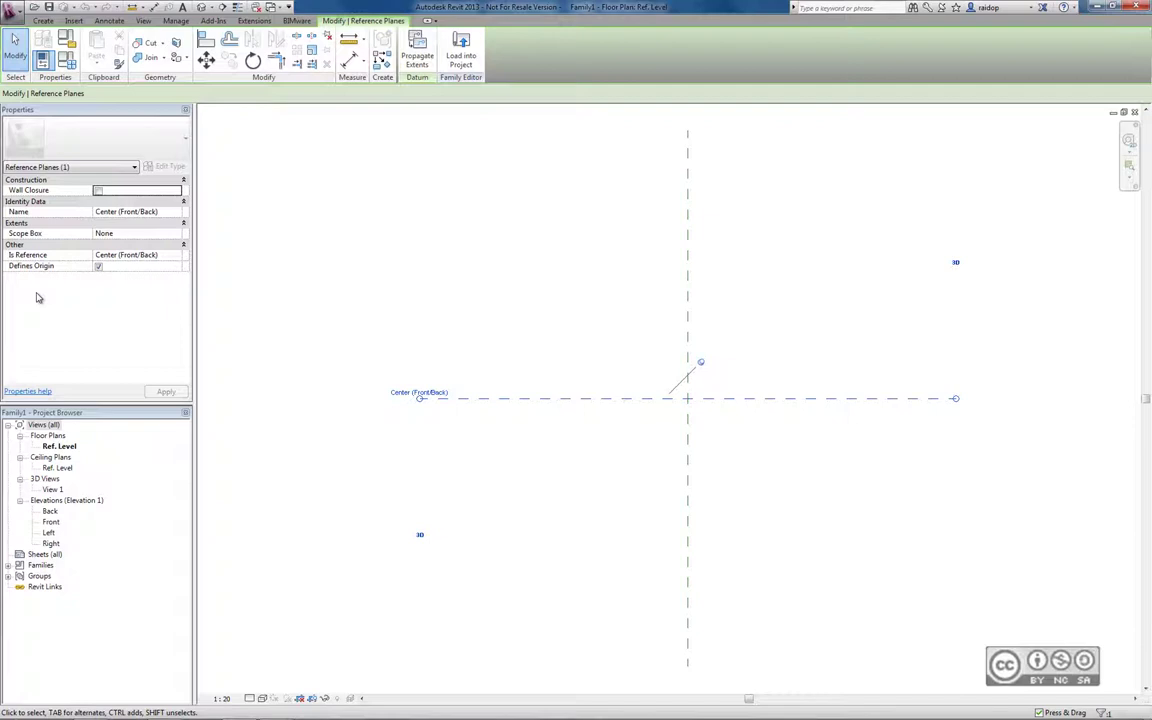
{"action": "left_click", "coordinate": [594, 468]}
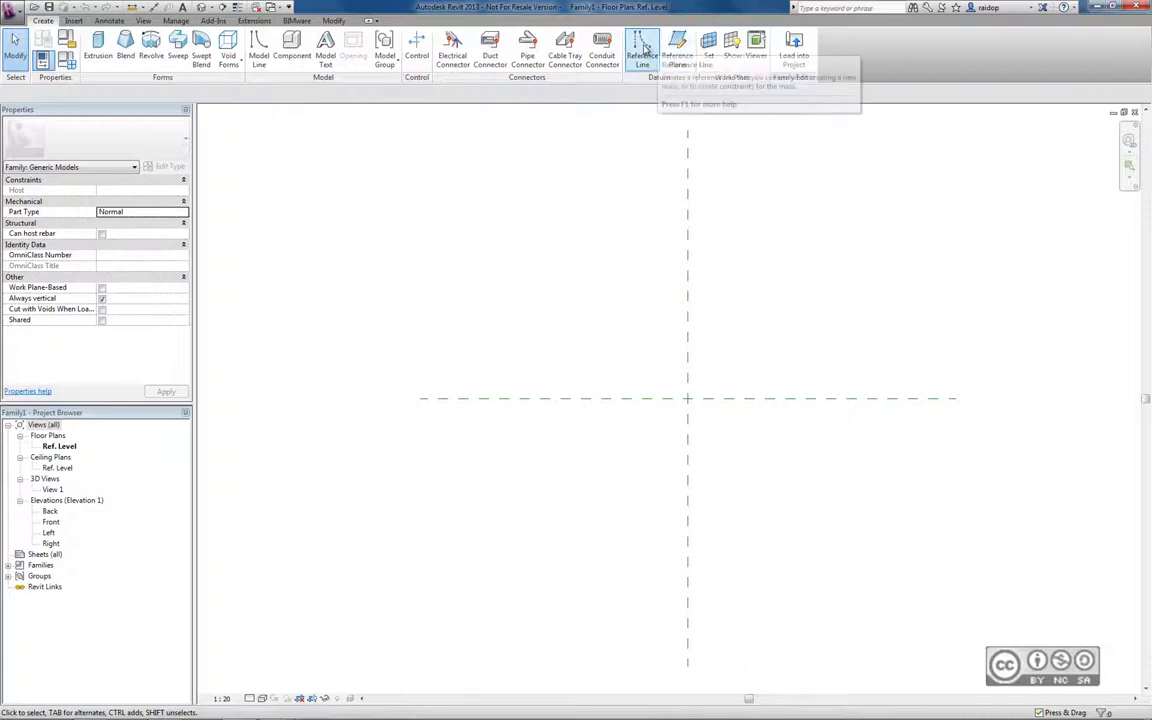
Draw a vertical reference plane right of the centre plane, crossing the horizontal centre plane
{"action": "left_click", "coordinate": [107, 21]}
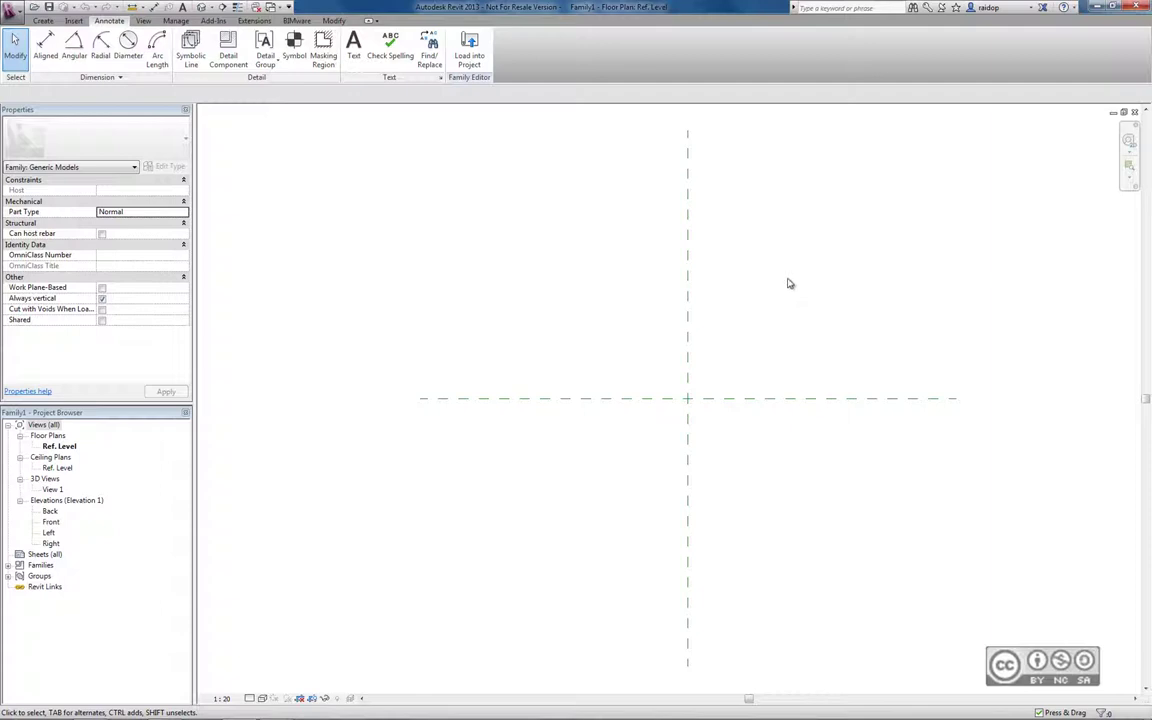
{"action": "left_click", "coordinate": [43, 20]}
{"action": "left_click", "coordinate": [677, 50]}
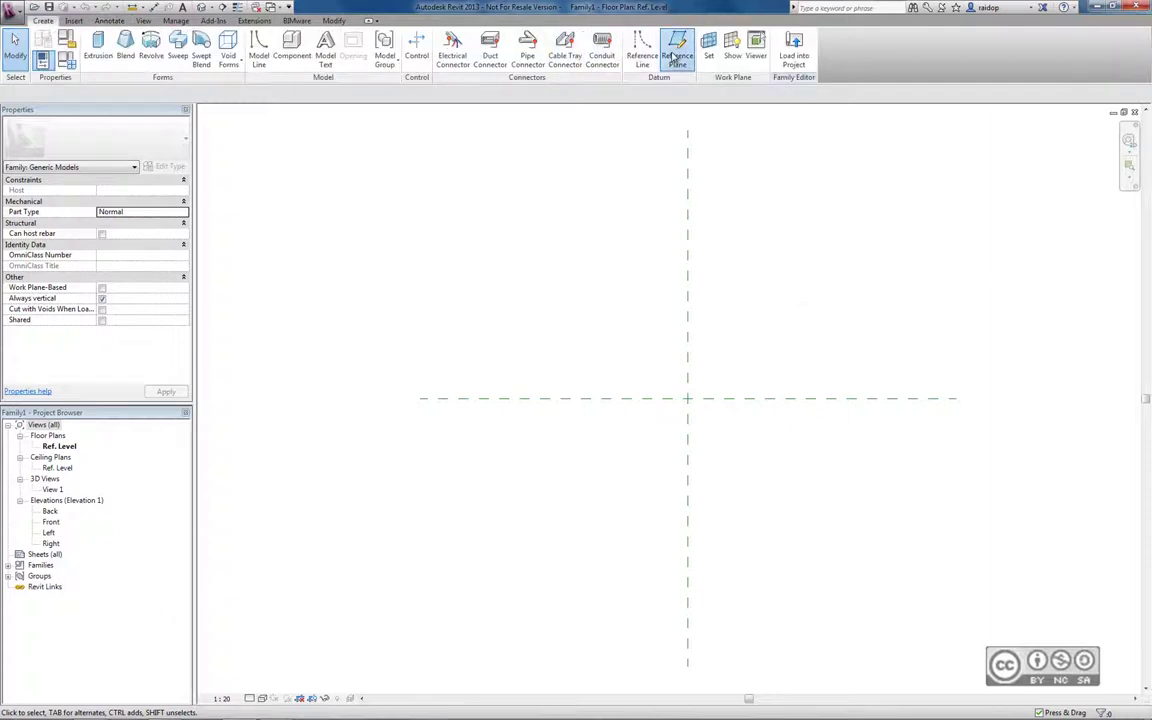
{"action": "left_click", "coordinate": [777, 443]}
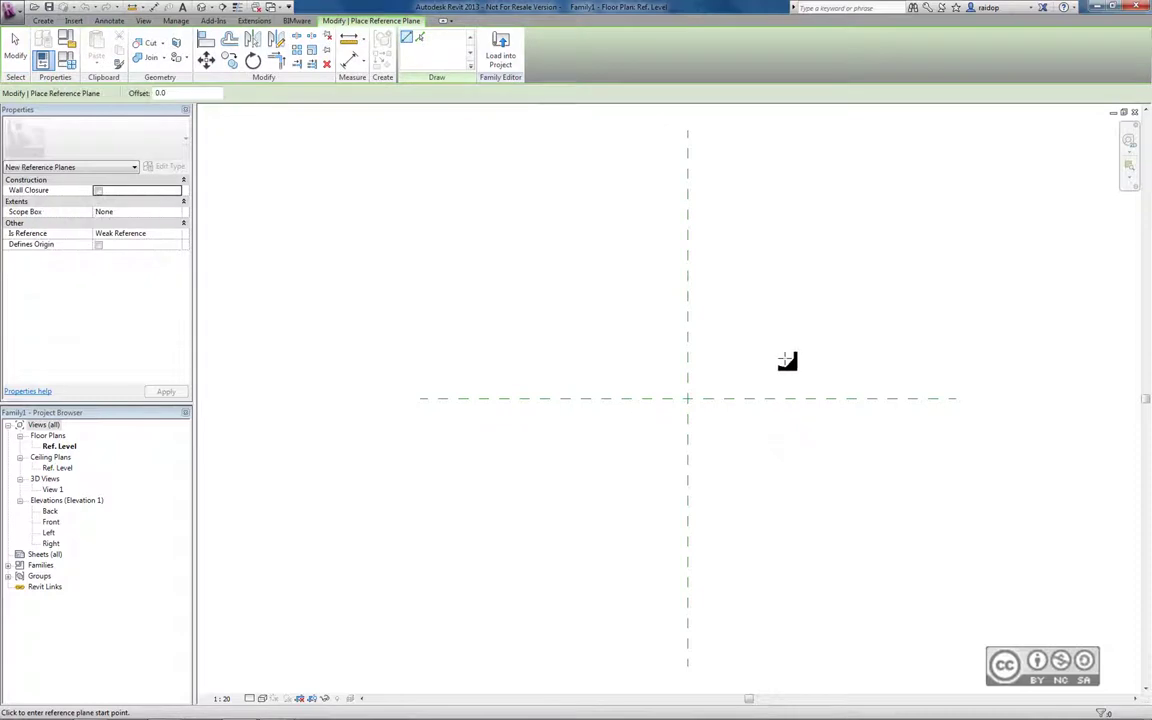
{"action": "left_click", "coordinate": [778, 222]}
{"action": "key", "text": "Escape"}
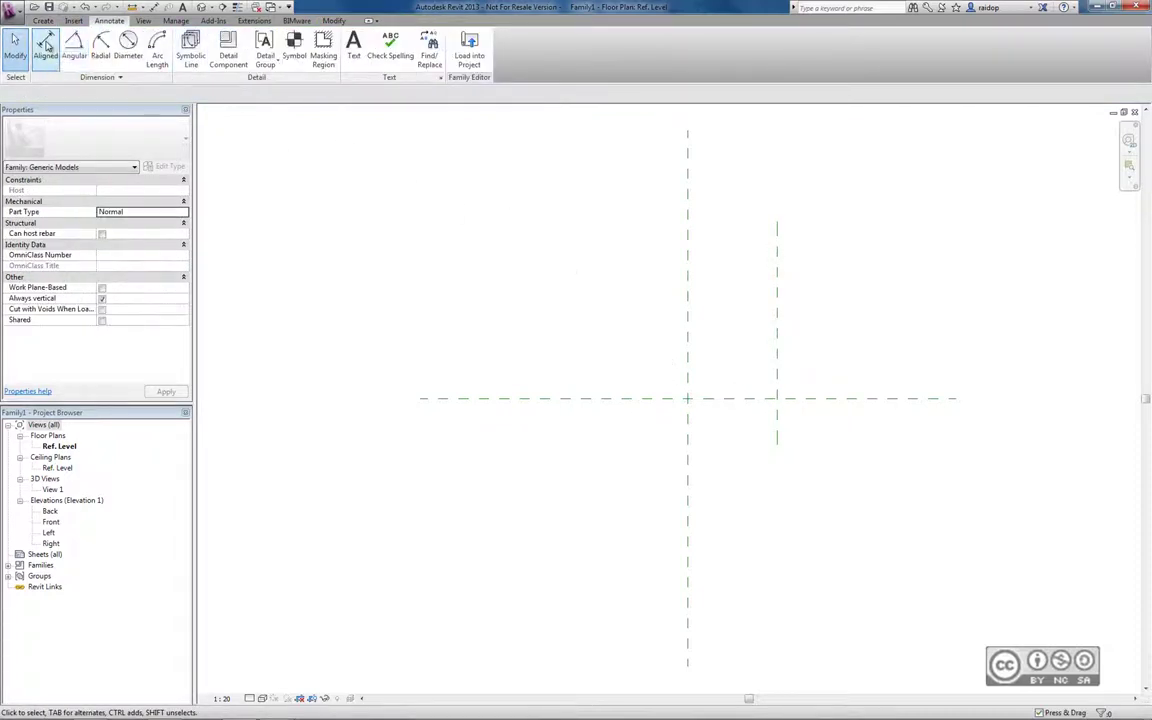
Add a 665 aligned dimension between the centre and right reference planes
{"action": "left_click", "coordinate": [45, 45]}
{"action": "left_click", "coordinate": [688, 262]}
{"action": "left_click", "coordinate": [777, 262]}
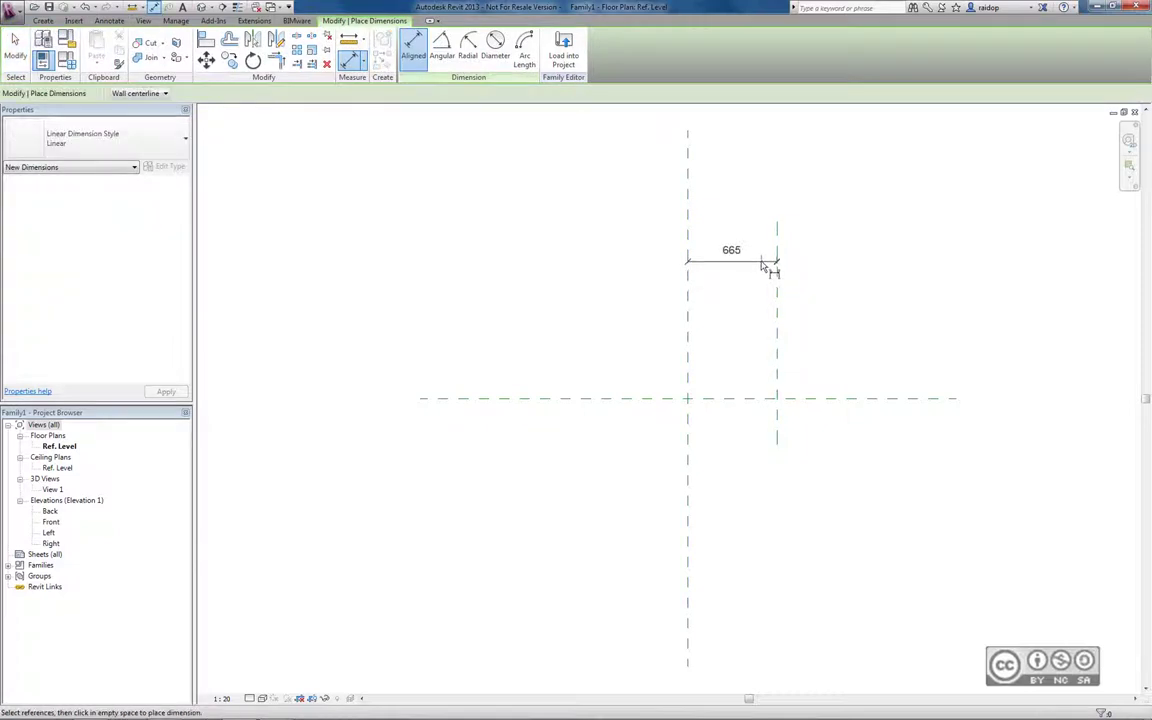
{"action": "left_click", "coordinate": [787, 259]}
{"action": "key", "text": "Escape"}
Label the 665 dimension with a new instance parameter named Pikkus
{"action": "left_click", "coordinate": [745, 262]}
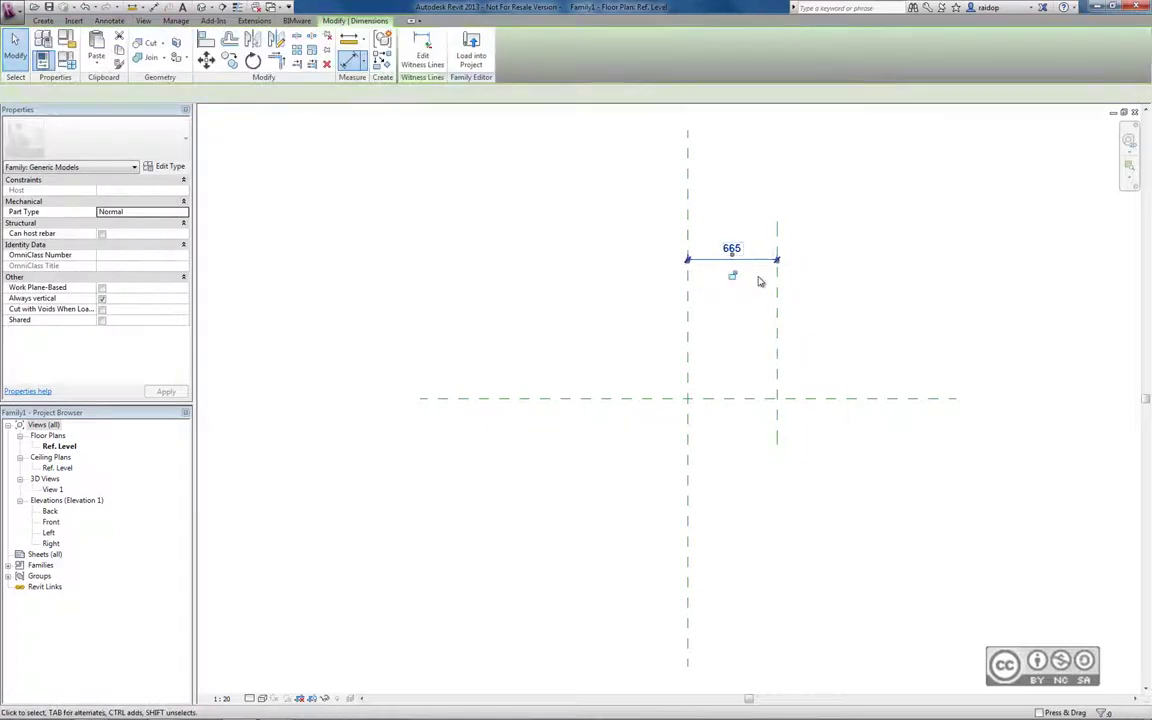
{"action": "left_click", "coordinate": [283, 93]}
{"action": "left_click", "coordinate": [282, 114]}
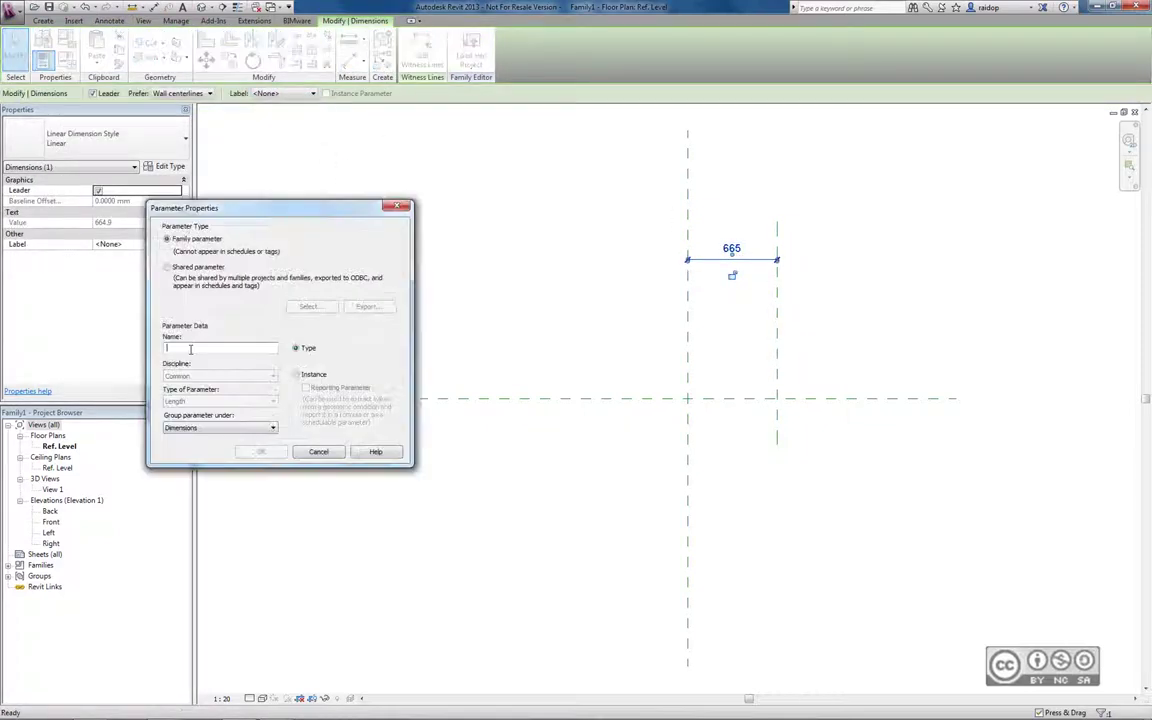
{"action": "type", "text": "Pikkus"}
{"action": "left_click", "coordinate": [296, 374]}
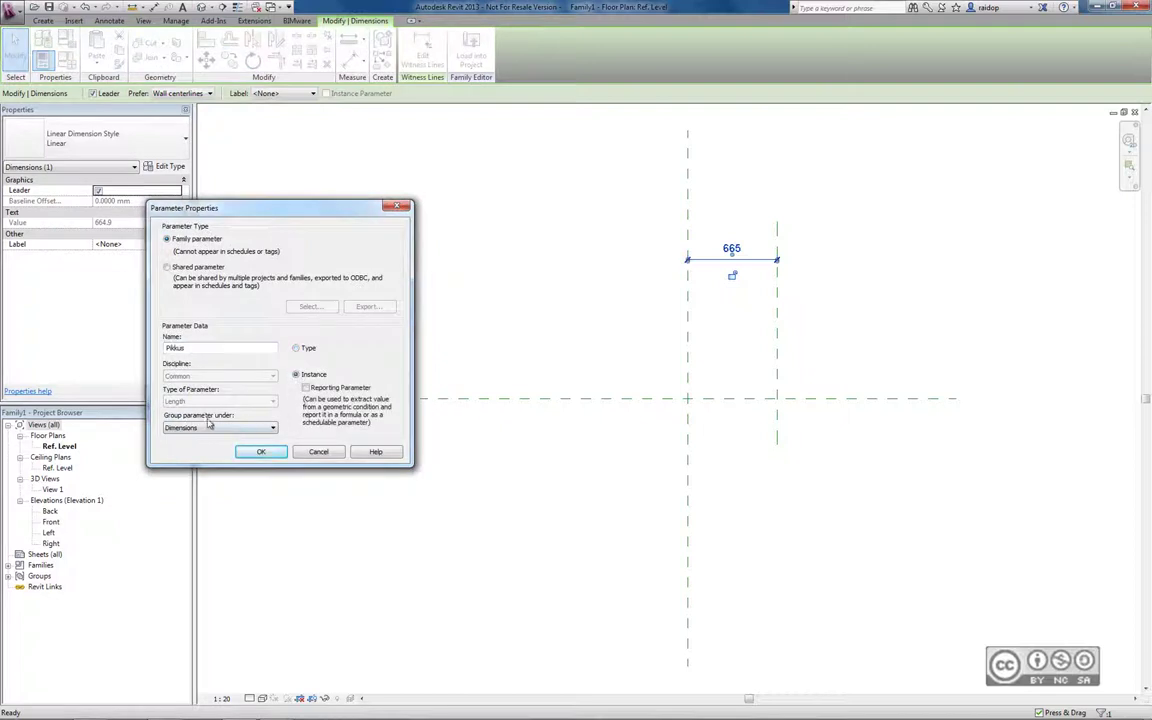
{"action": "left_click", "coordinate": [261, 452]}
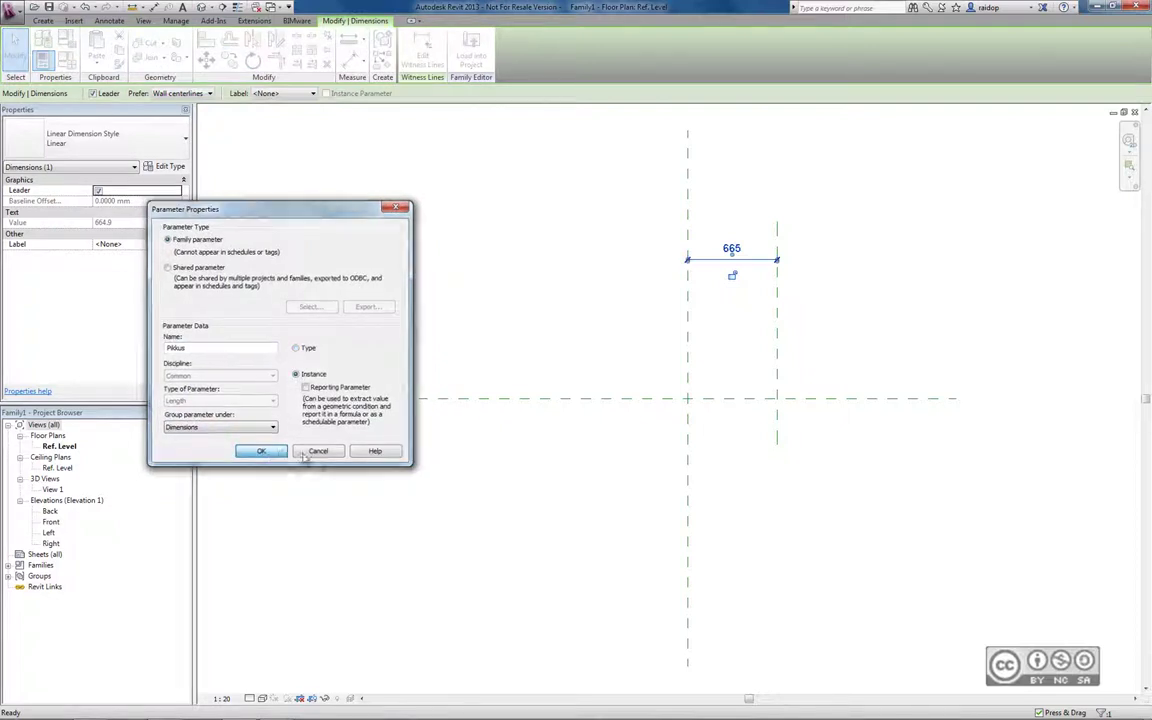
{"action": "left_click", "coordinate": [866, 353]}
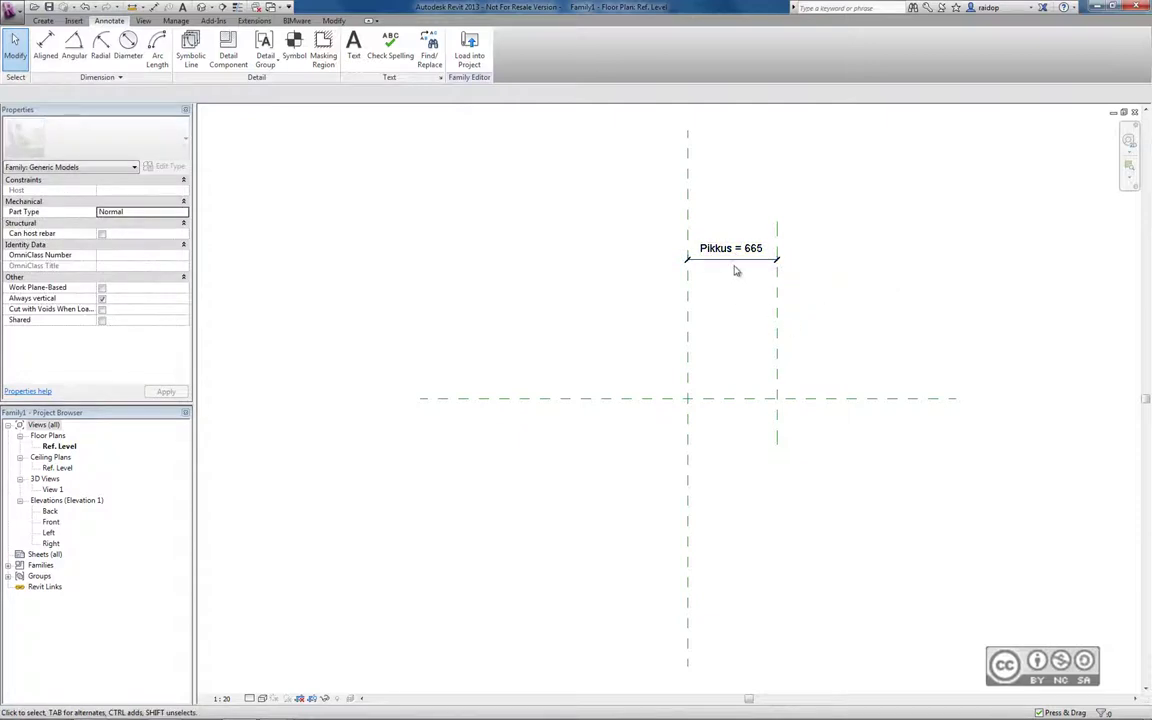
Flex Pikkus to 700 in Family Types and apply it
{"action": "left_click", "coordinate": [43, 20]}
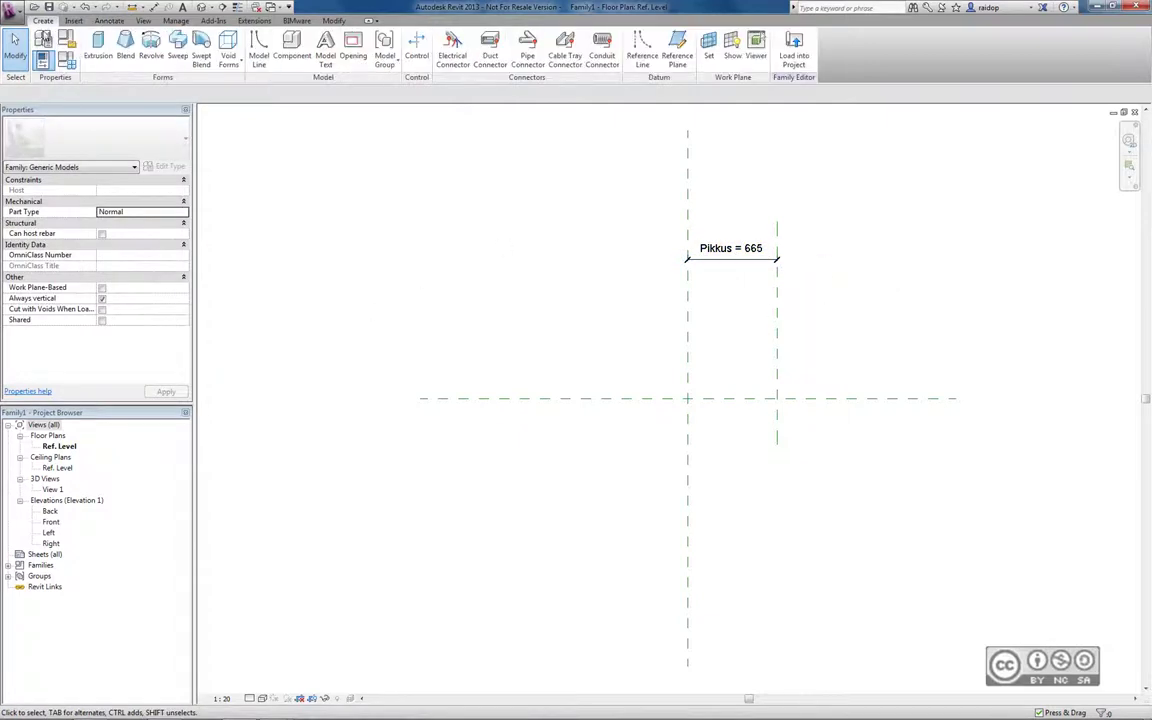
{"action": "left_click", "coordinate": [70, 63]}
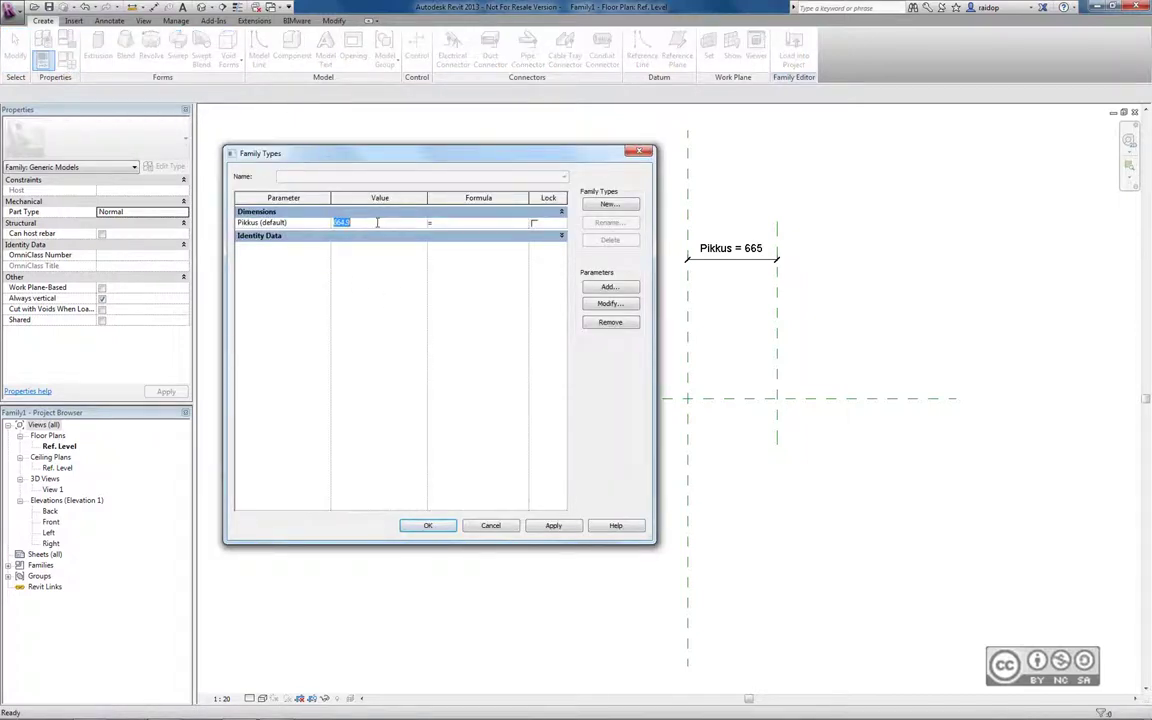
{"action": "type", "text": "700"}
{"action": "left_click", "coordinate": [551, 526]}
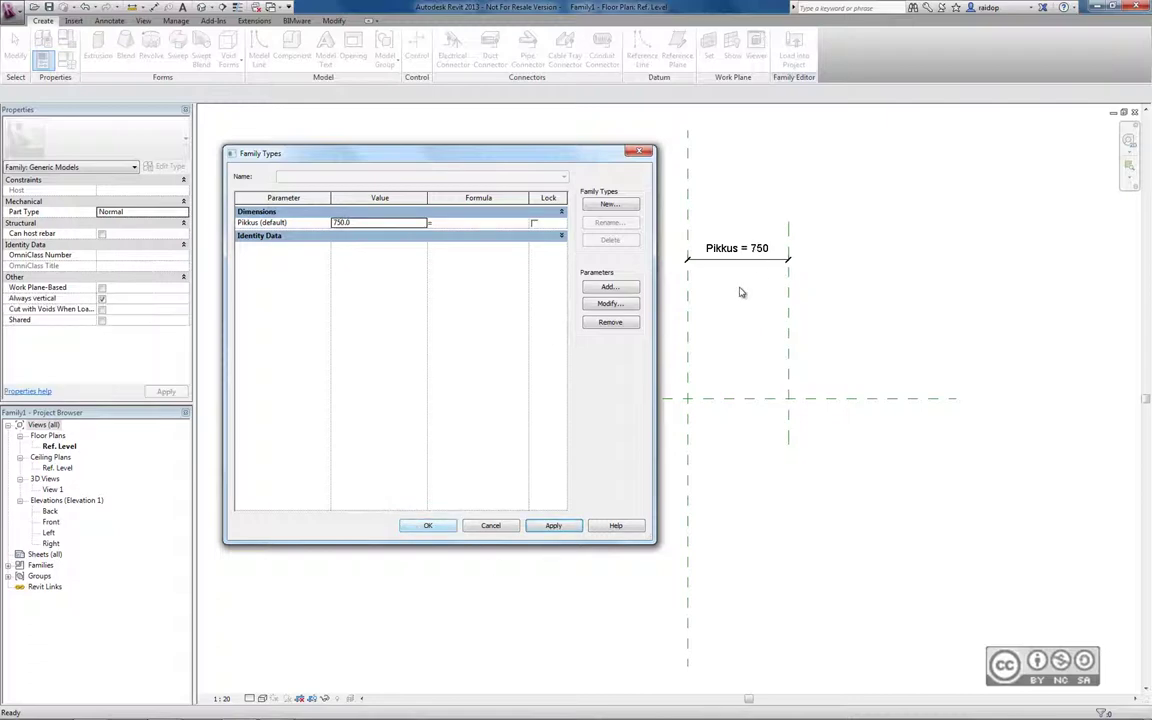
{"action": "key", "text": "Escape"}
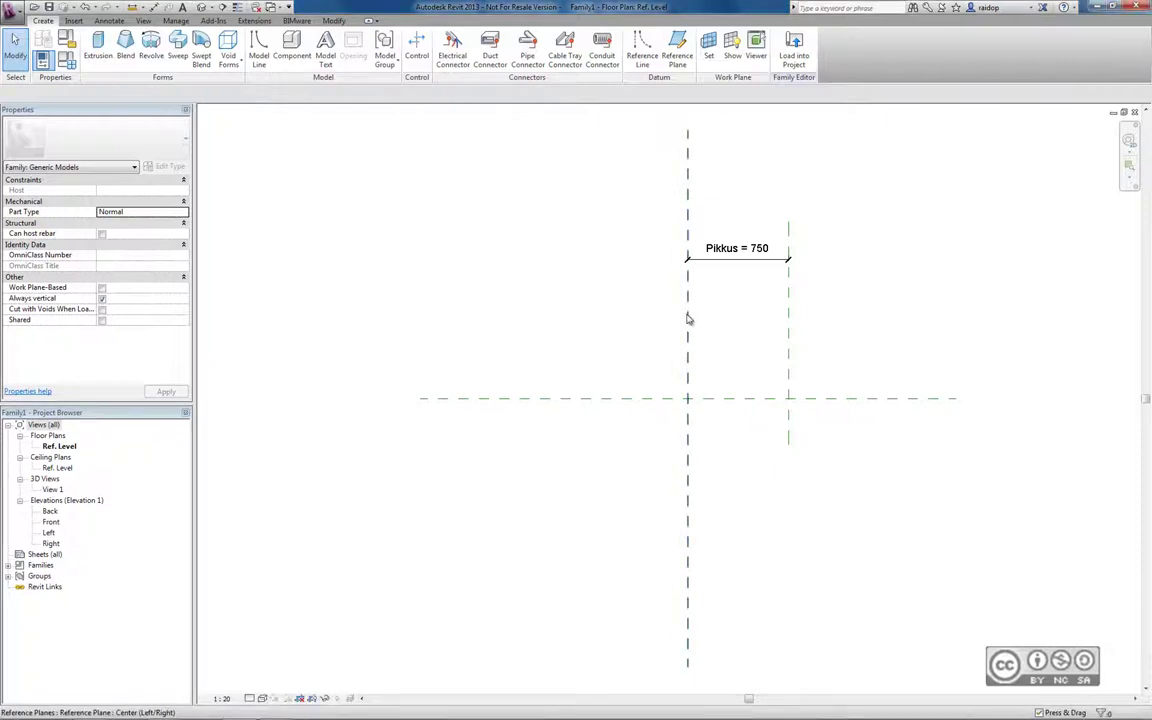
Unpin the vertical centre reference plane and pin the right reference plane instead
{"action": "left_click", "coordinate": [687, 314]}
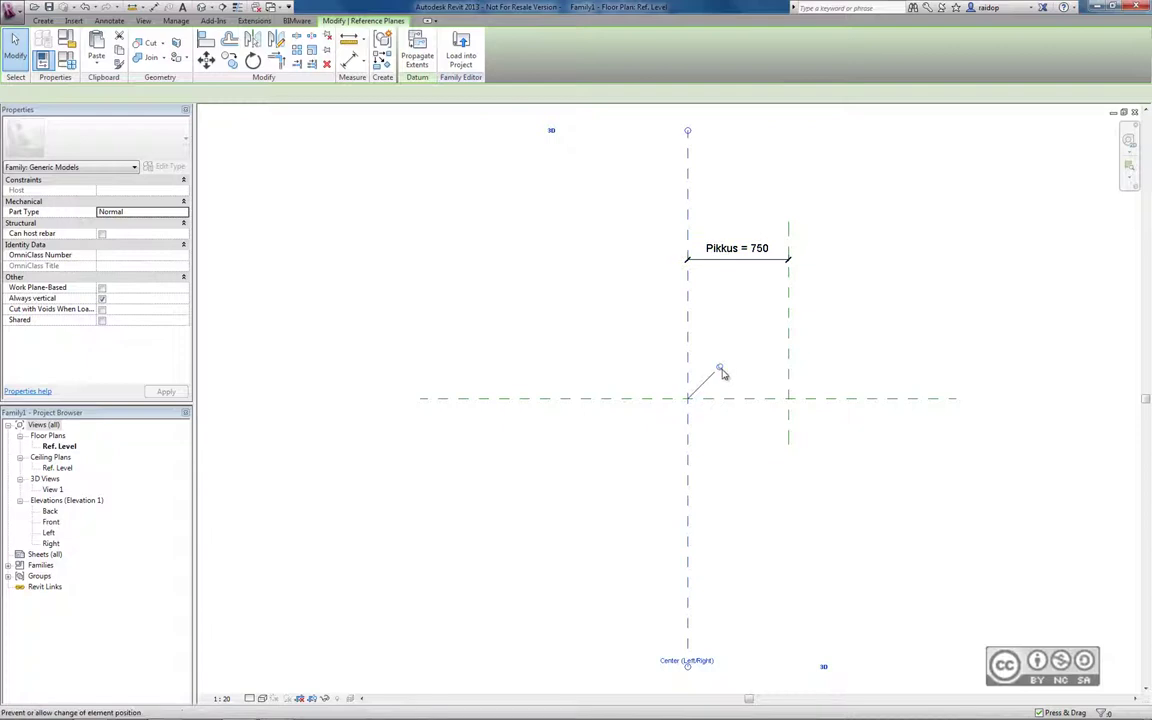
{"action": "left_click", "coordinate": [327, 38]}
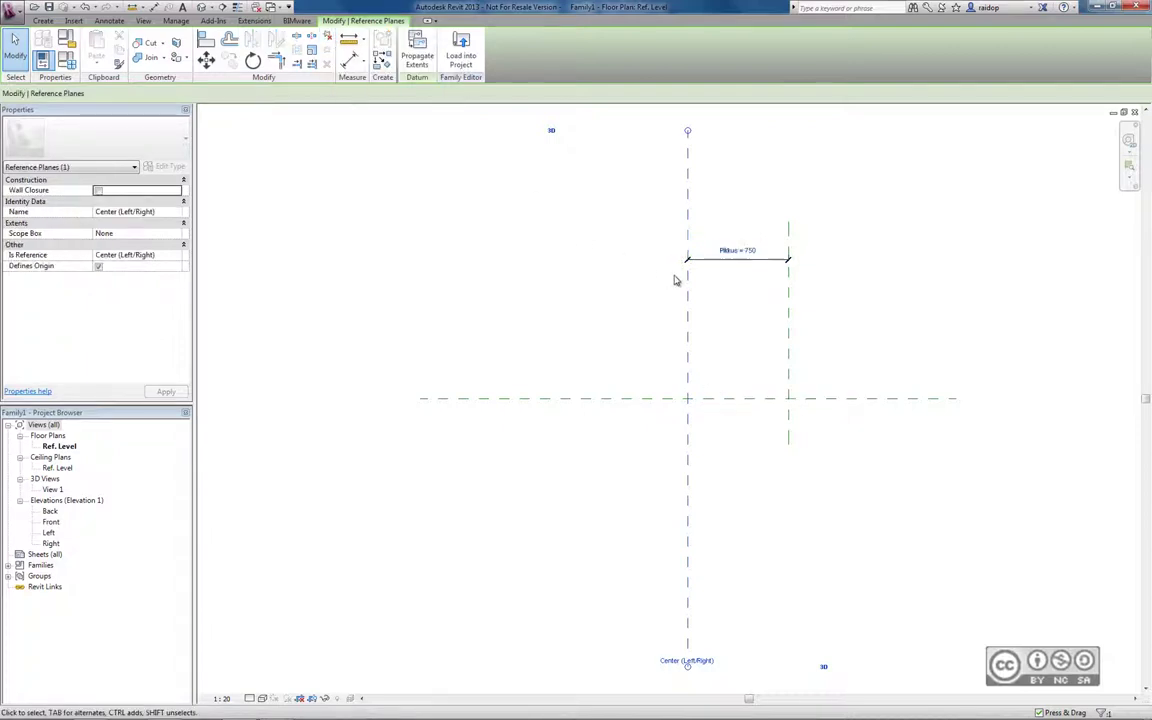
{"action": "left_click", "coordinate": [788, 330]}
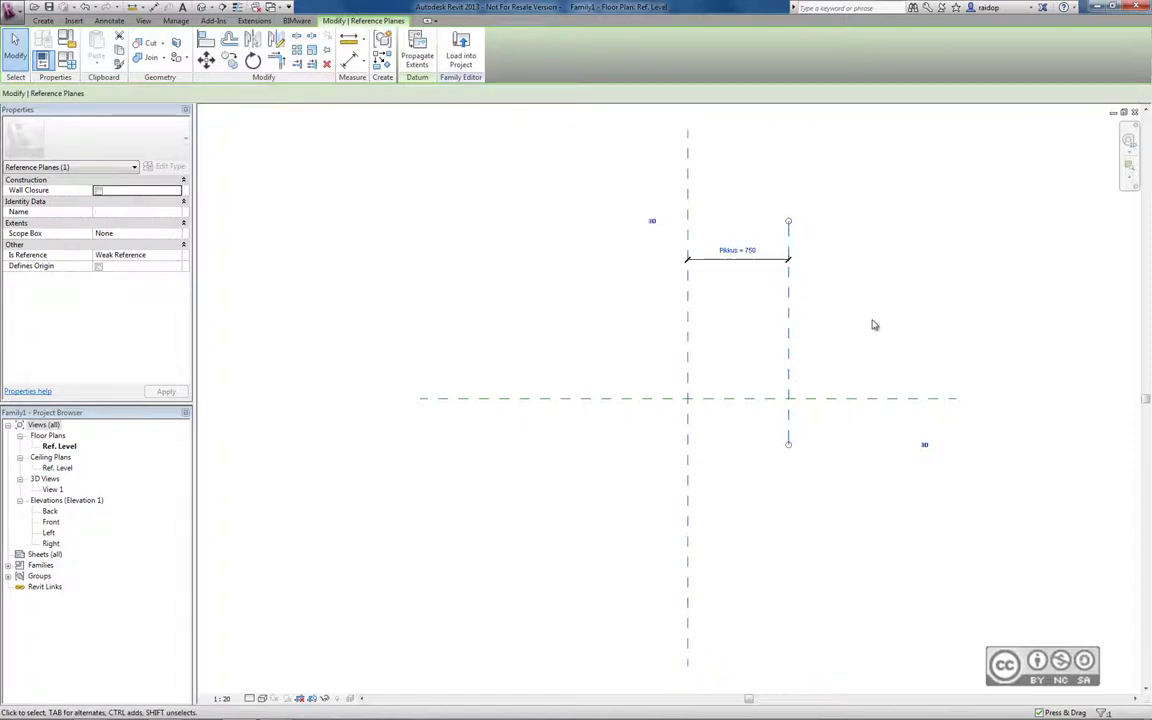
{"action": "left_click", "coordinate": [327, 49]}
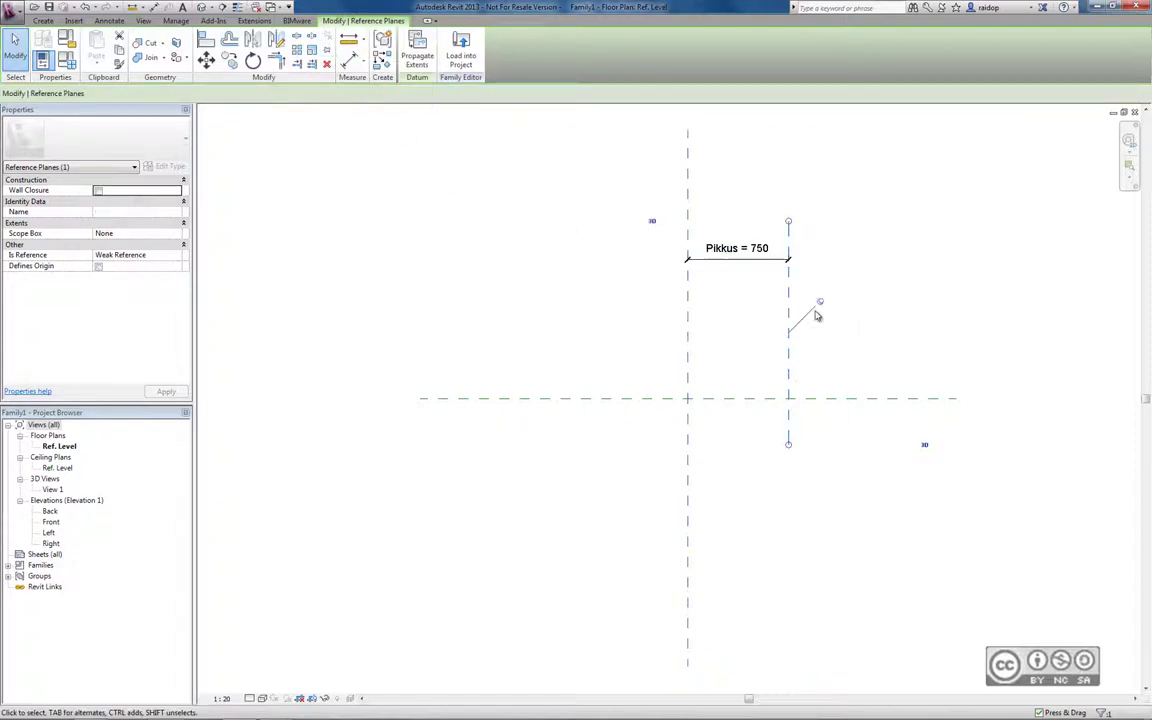
{"action": "left_click", "coordinate": [756, 342]}
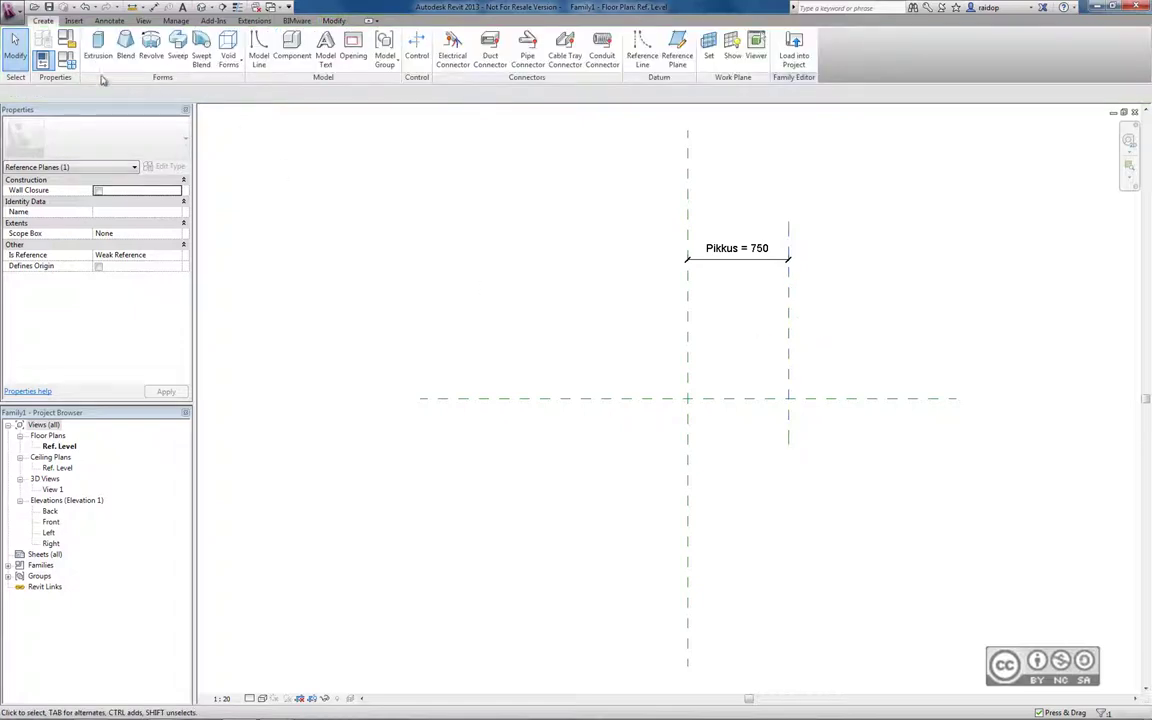
Set Pikkus to 600 in Family Types and apply it
{"action": "left_click", "coordinate": [68, 60]}
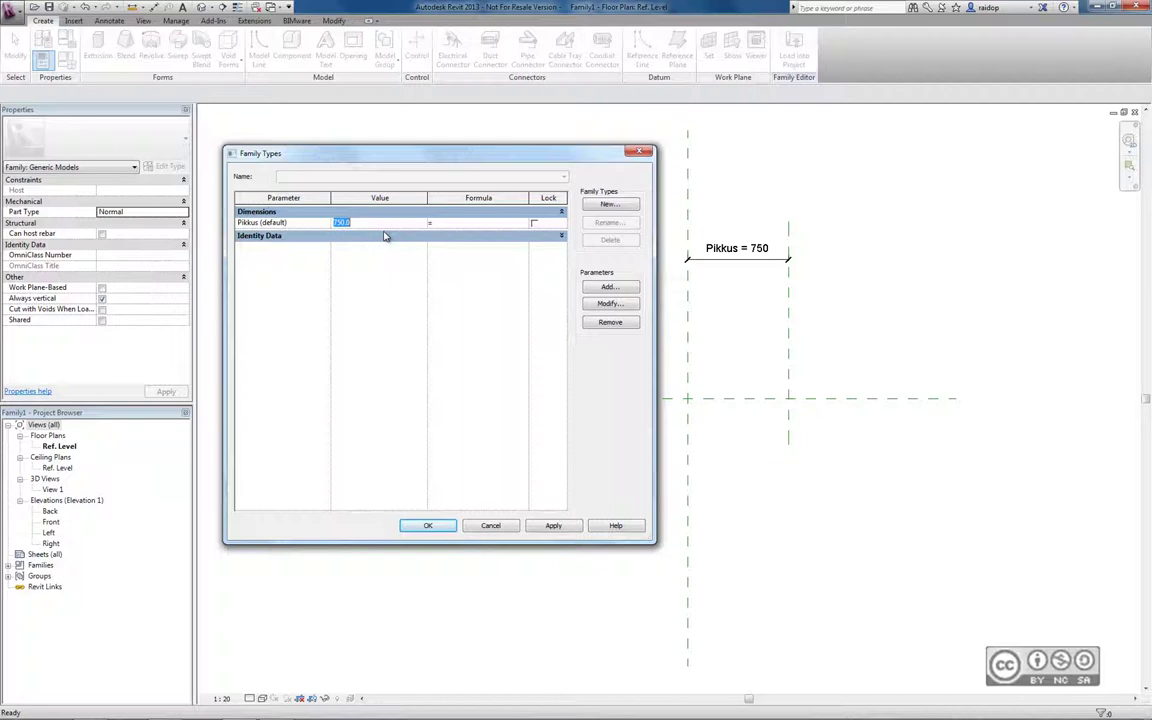
{"action": "type", "text": "600"}
{"action": "left_click", "coordinate": [553, 526]}
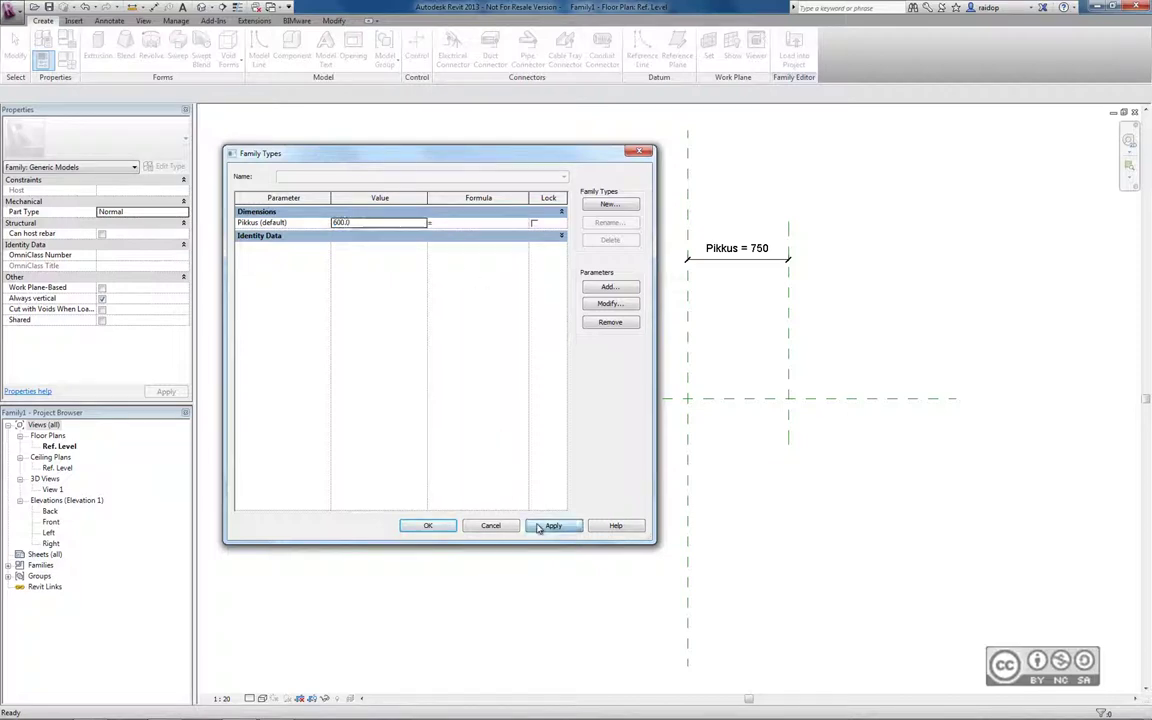
{"action": "left_click", "coordinate": [428, 526]}
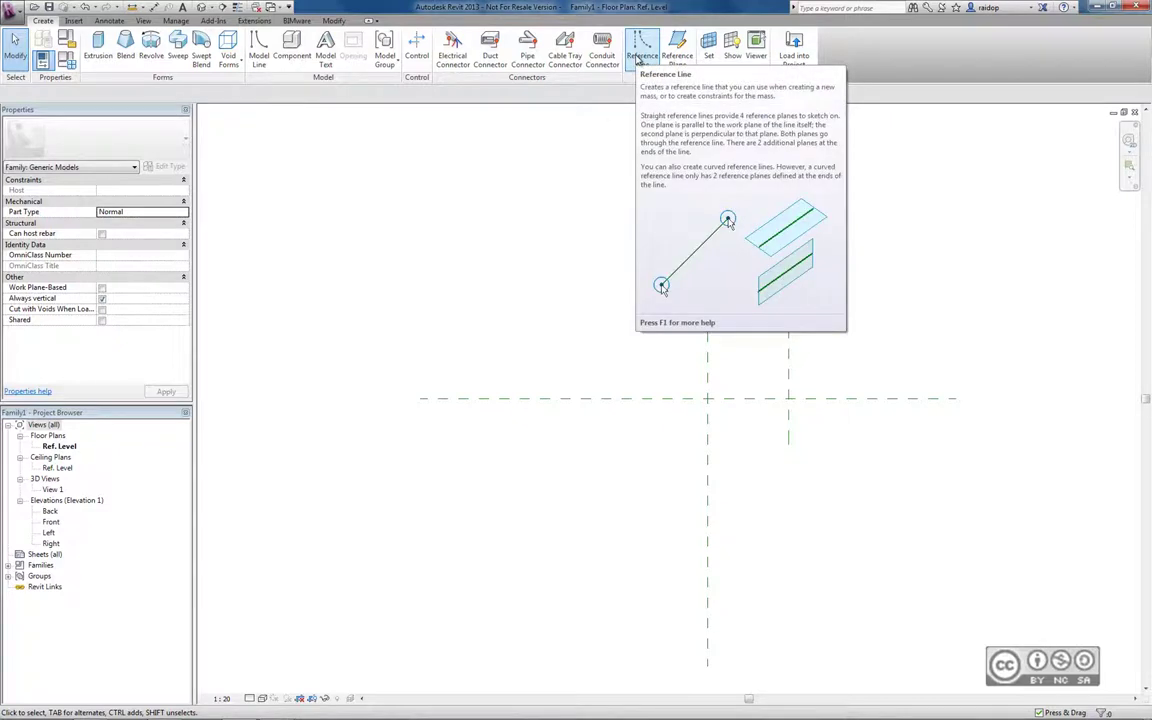
Draw a vertical reference line to the left of the centre plane
{"action": "left_click", "coordinate": [641, 52]}
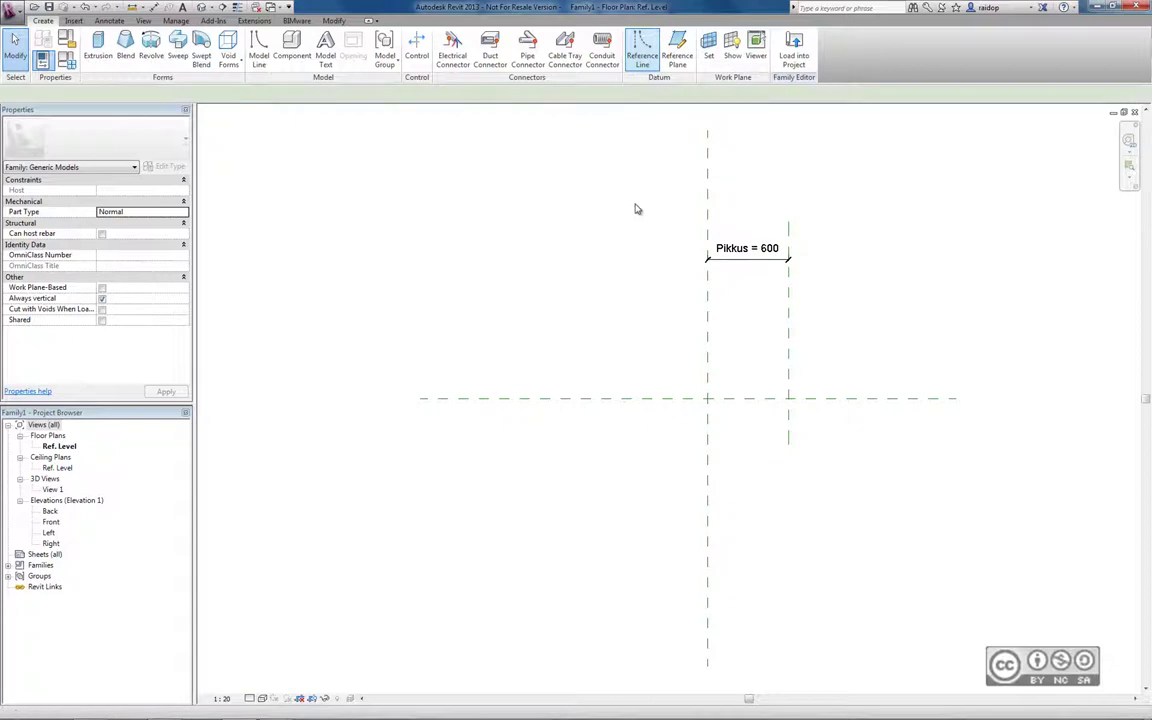
{"action": "left_click", "coordinate": [636, 366]}
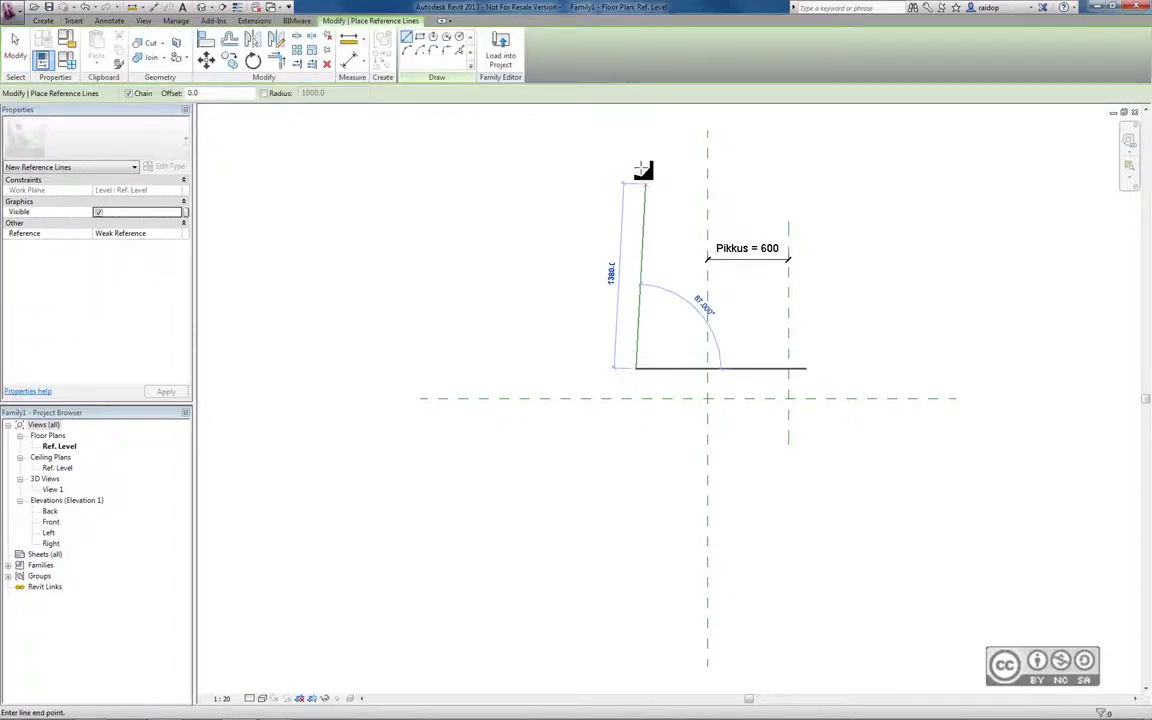
{"action": "left_click", "coordinate": [636, 165]}
{"action": "key", "text": "Escape"}
{"action": "key", "text": "Escape"}
{"action": "left_click", "coordinate": [636, 265]}
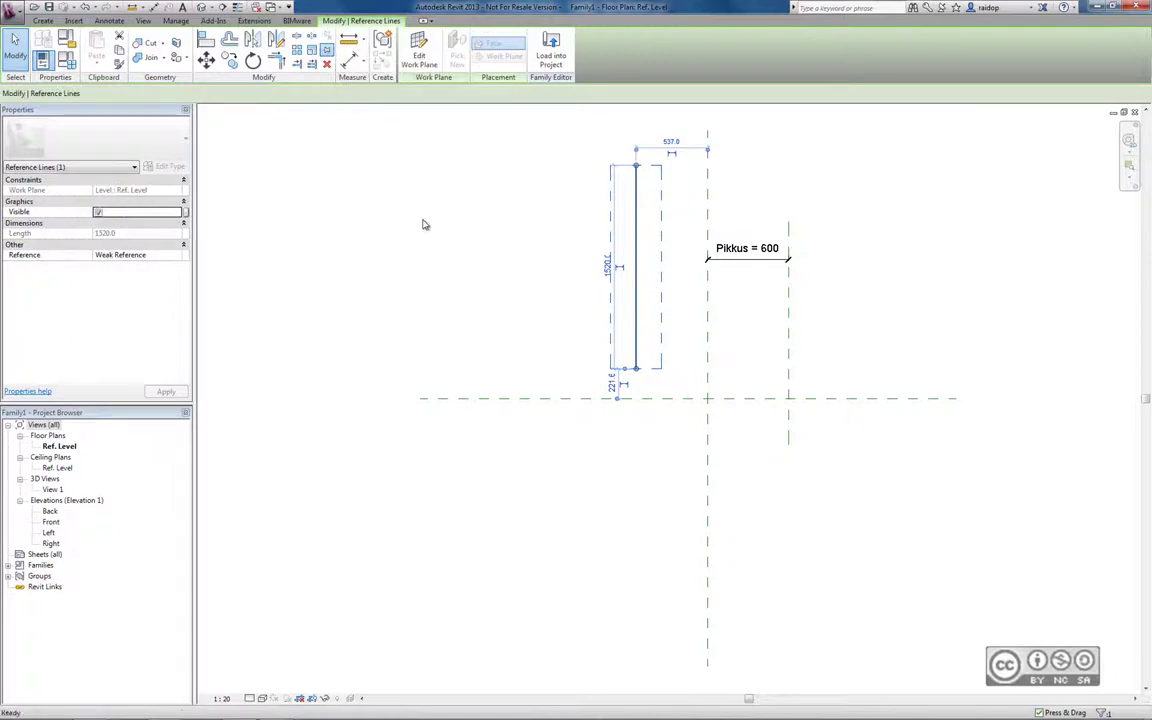
Add a 537 aligned dimension from the centre plane to the new reference line
{"action": "left_click", "coordinate": [109, 20]}
{"action": "left_click", "coordinate": [46, 45]}
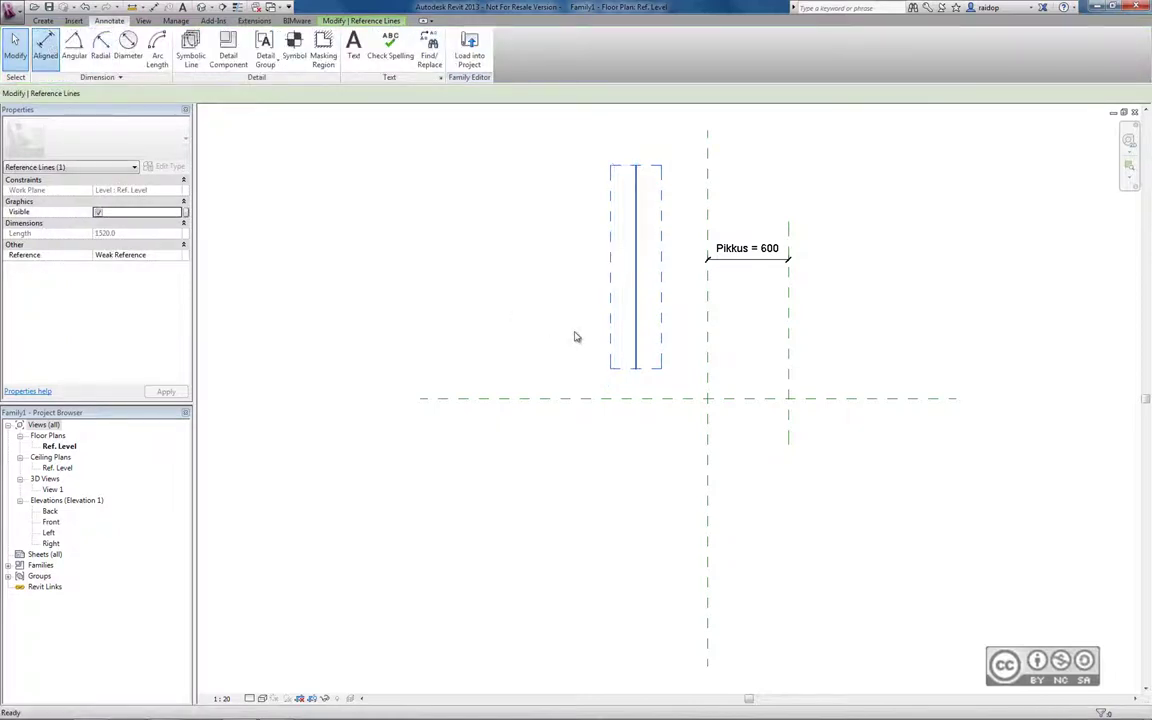
{"action": "left_click", "coordinate": [709, 340]}
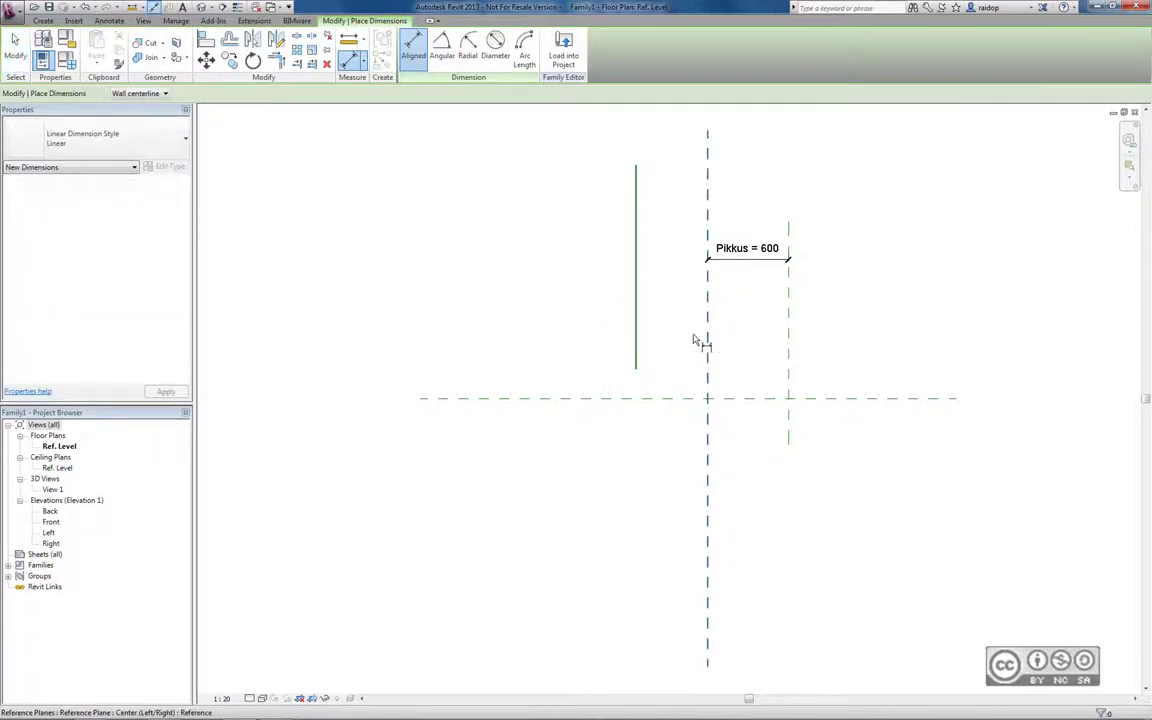
{"action": "left_click", "coordinate": [637, 340]}
{"action": "left_click", "coordinate": [665, 318]}
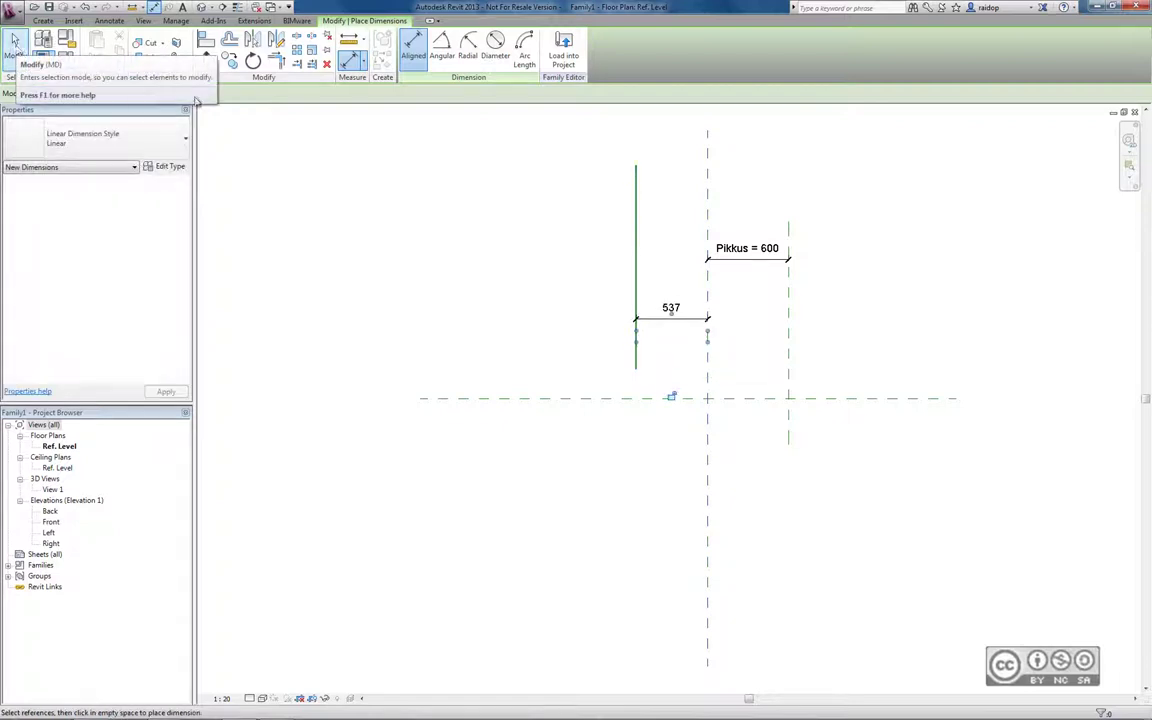
{"action": "key", "text": "Escape"}
{"action": "left_click", "coordinate": [680, 320]}
Label the 537 dimension with a new parameter named Kaugus
{"action": "left_click", "coordinate": [270, 93]}
{"action": "left_click", "coordinate": [283, 114]}
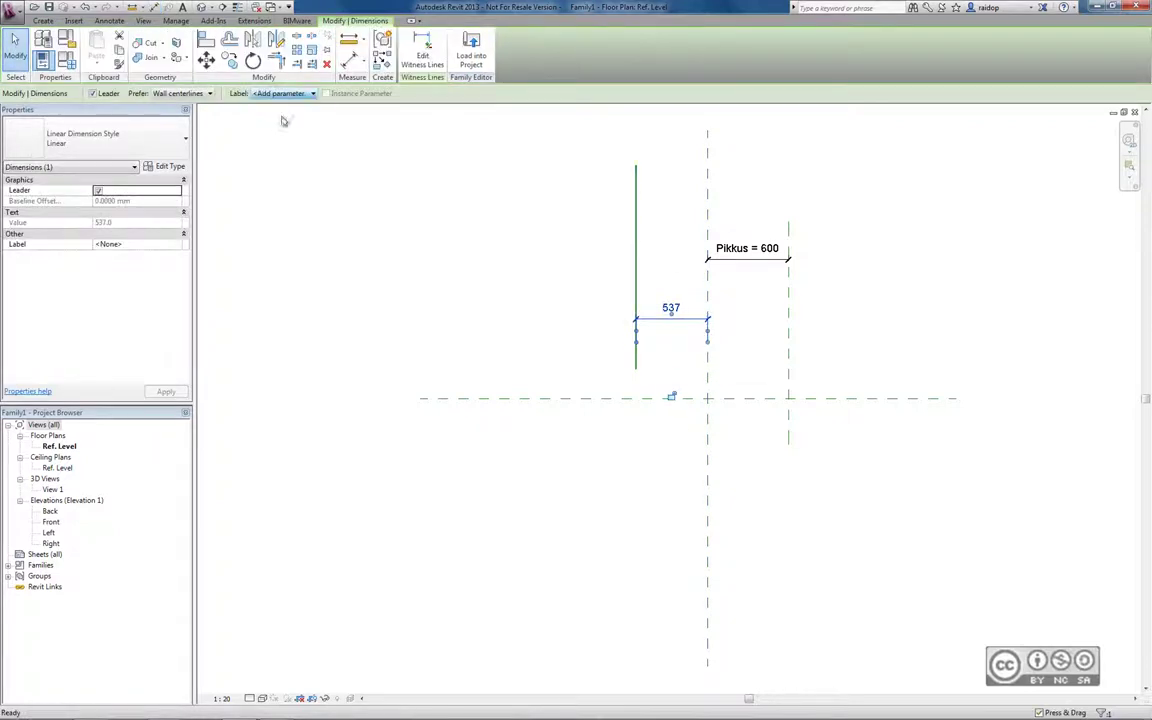
{"action": "type", "text": "Kaugus"}
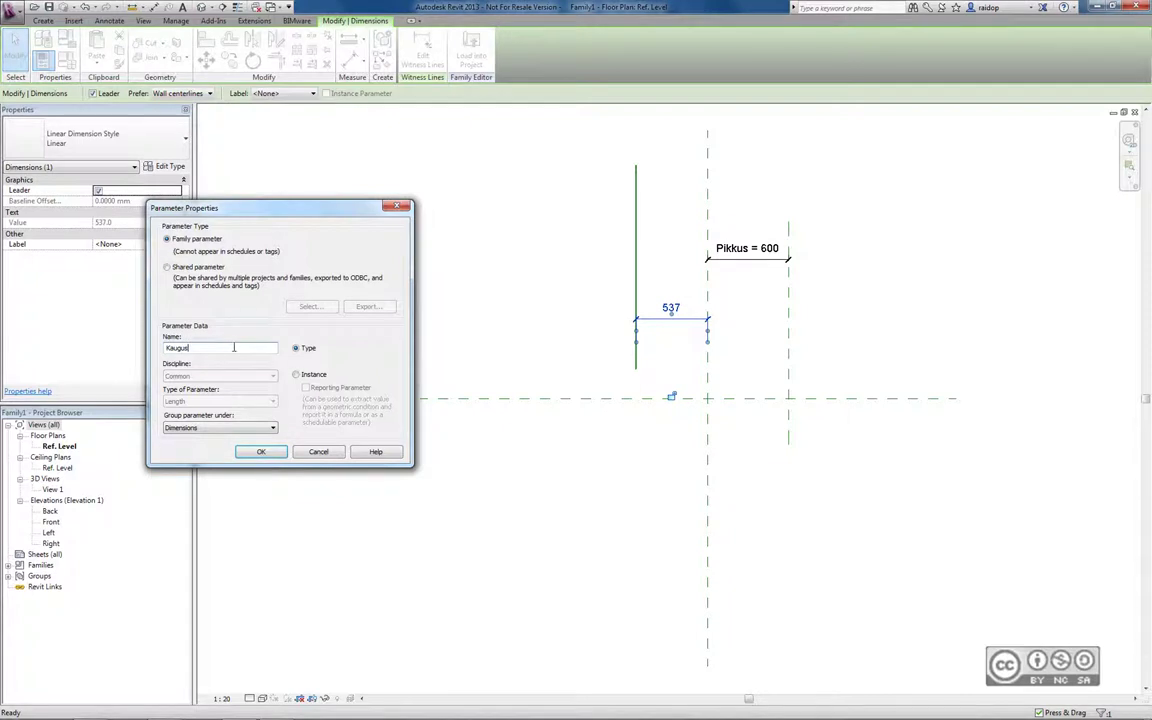
{"action": "left_click", "coordinate": [296, 374]}
{"action": "left_click", "coordinate": [260, 451]}
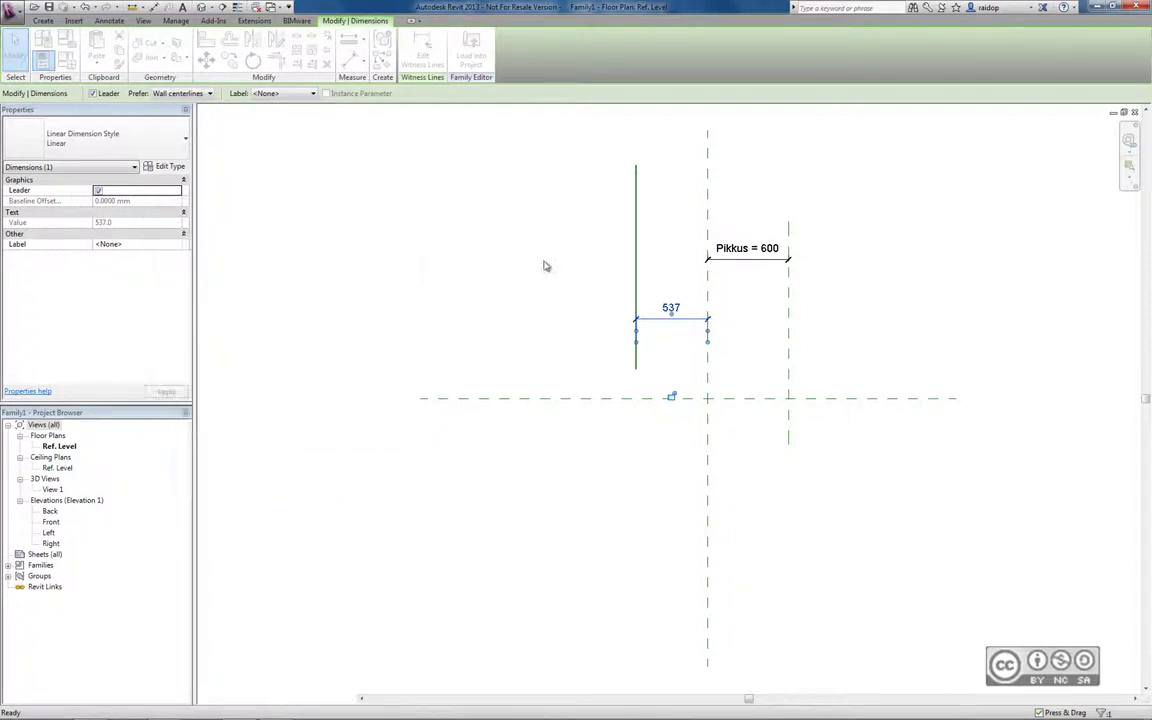
{"action": "left_click", "coordinate": [545, 266]}
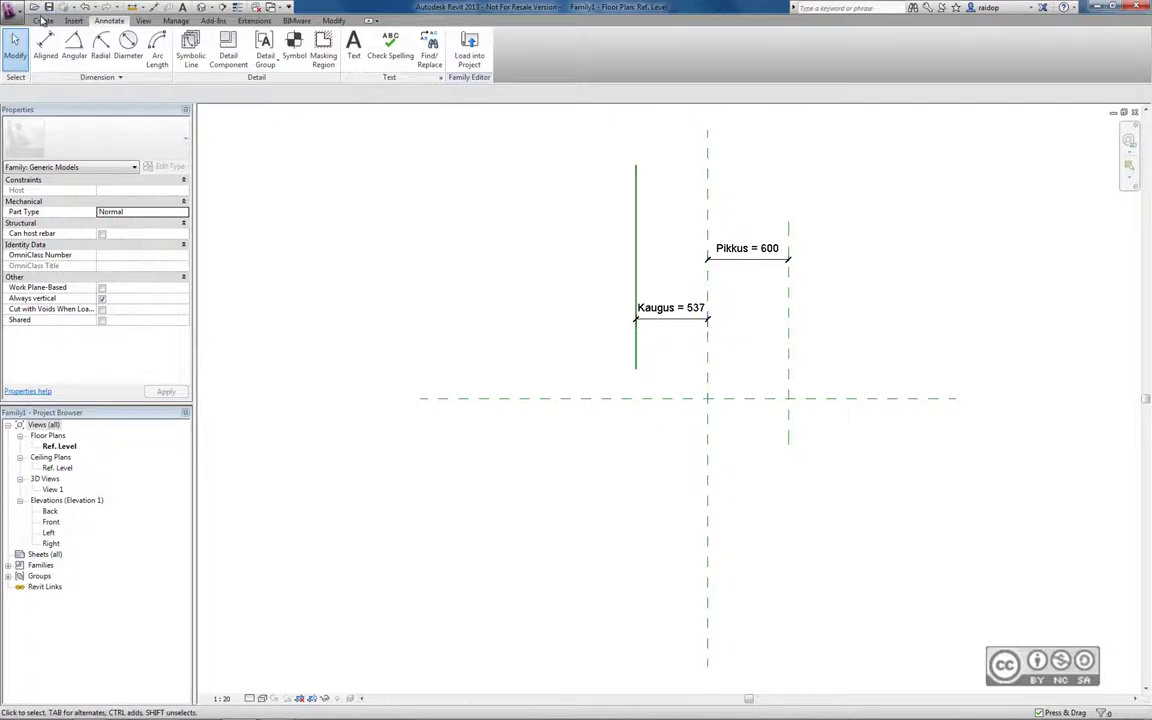
Change Kaugus from 537 to 600 in Family Types and apply it
{"action": "left_click", "coordinate": [42, 20]}
{"action": "left_click", "coordinate": [66, 42]}
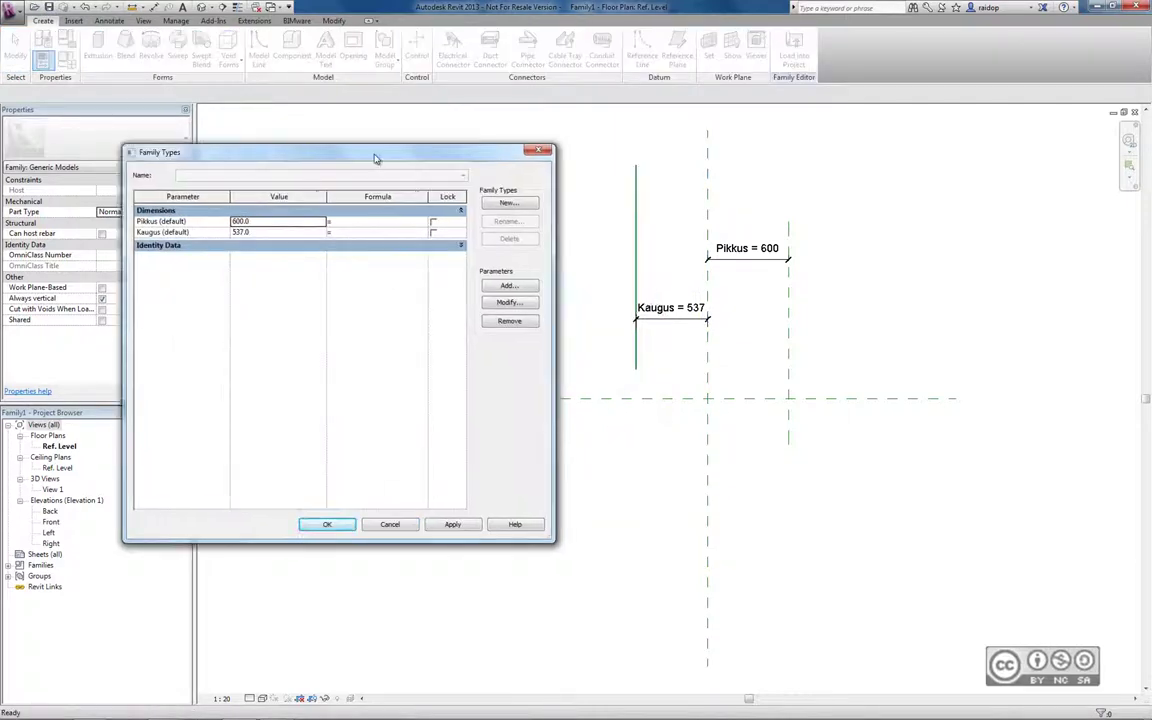
{"action": "left_click", "coordinate": [273, 232]}
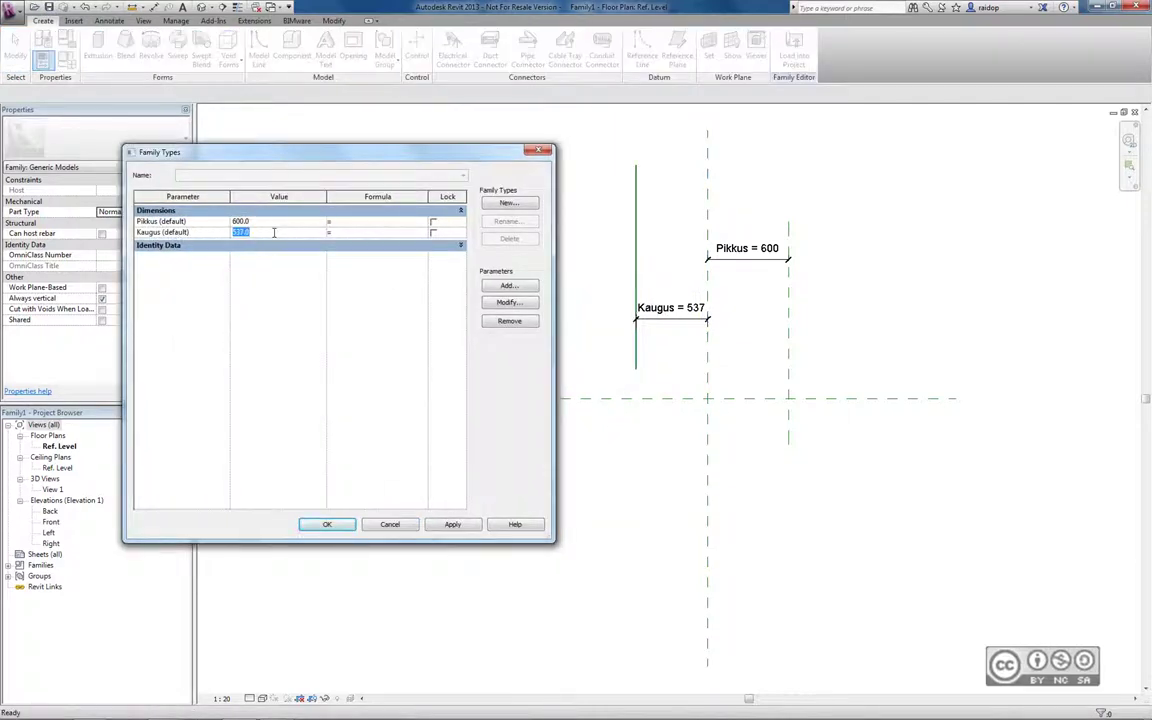
{"action": "type", "text": "600"}
{"action": "left_click", "coordinate": [452, 524]}
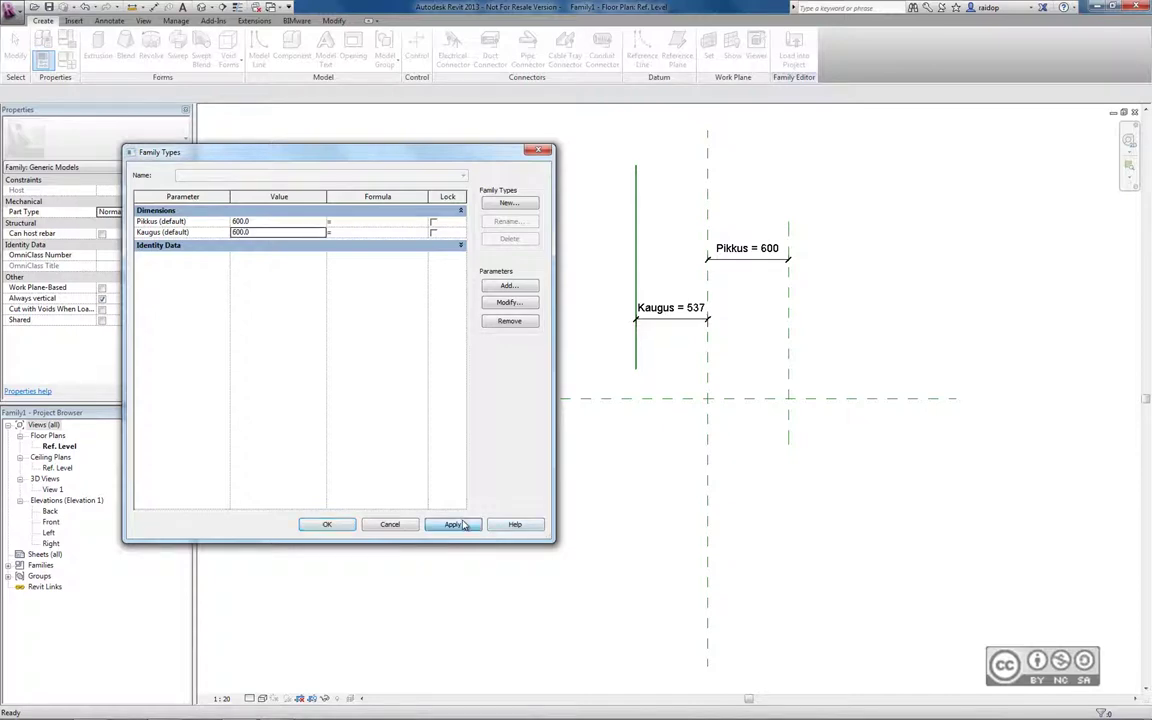
{"action": "left_click", "coordinate": [330, 525]}
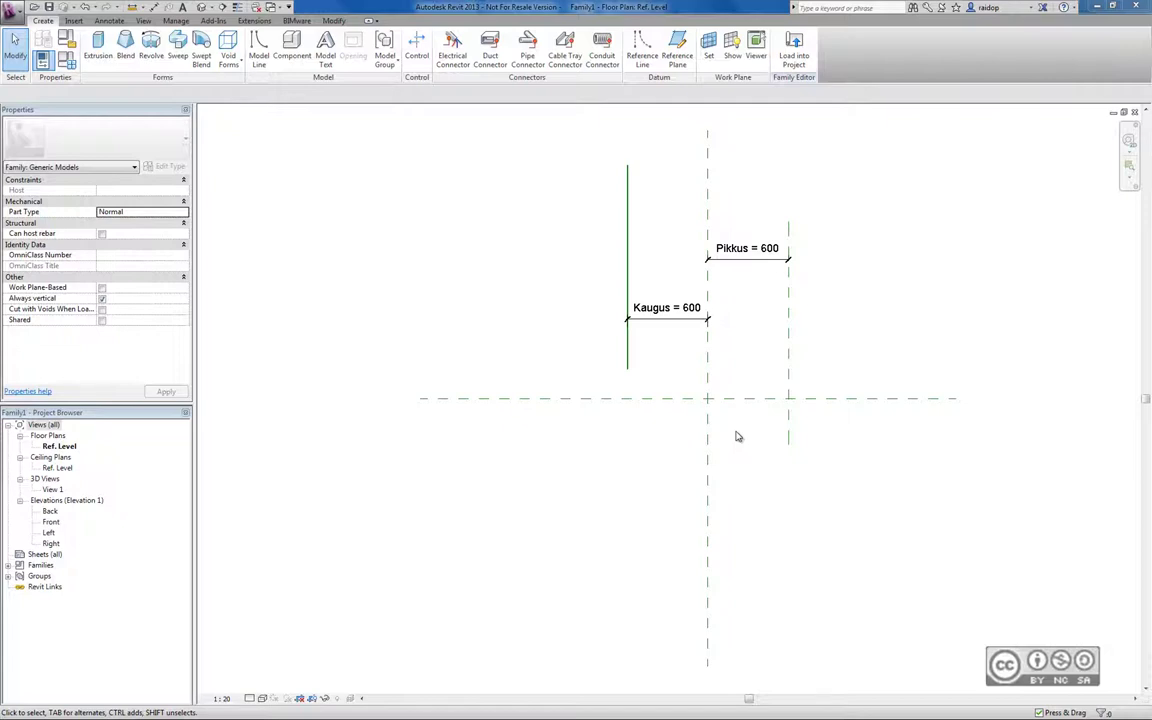
Extrude a small rectangle-sketched square at the reference plane crossing with depth 20
{"action": "left_click", "coordinate": [98, 44]}
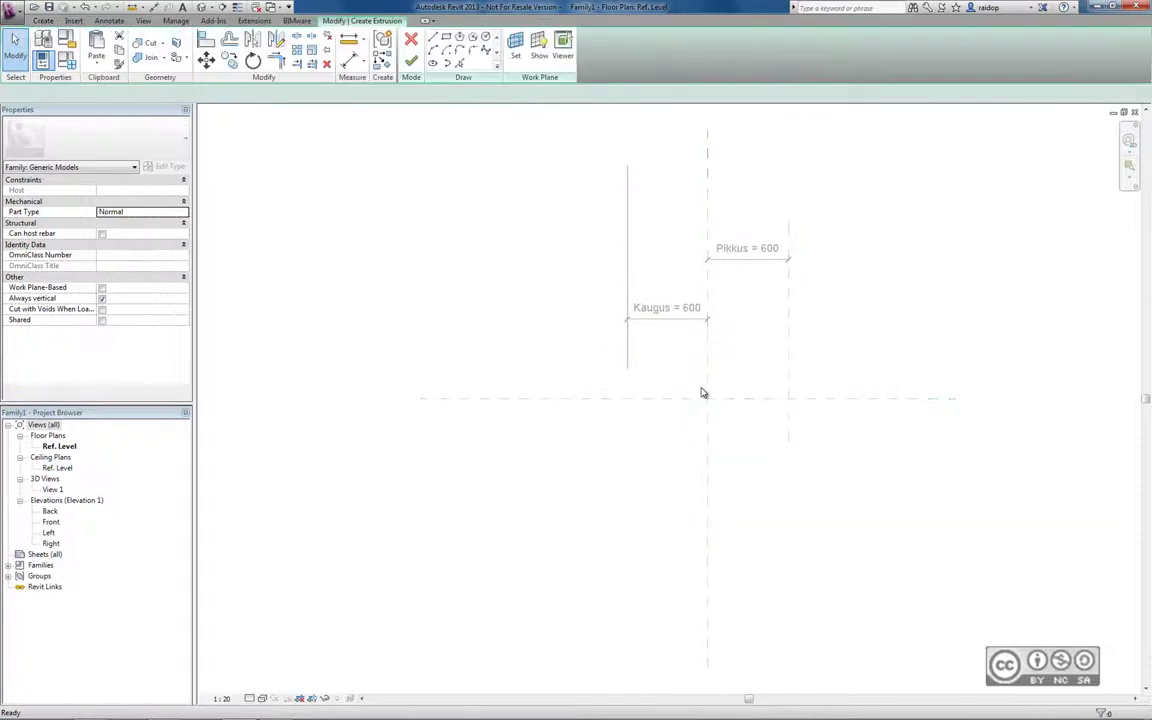
{"action": "left_click", "coordinate": [446, 37]}
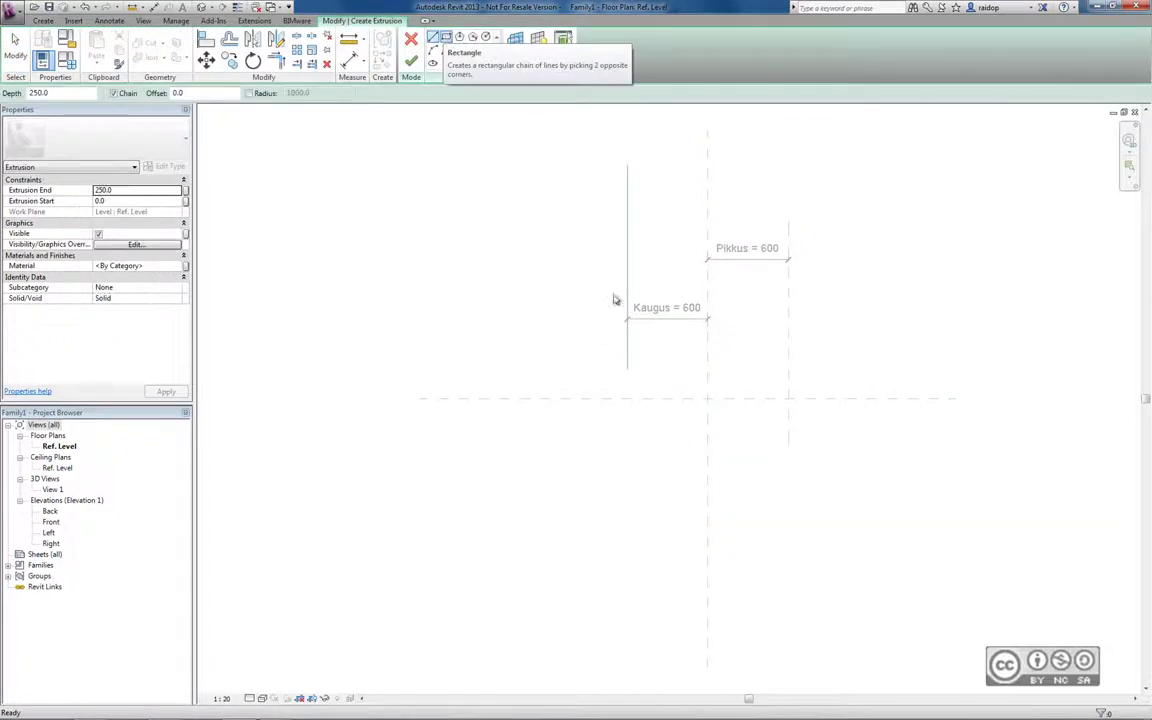
{"action": "left_click", "coordinate": [707, 383]}
{"action": "left_click", "coordinate": [721, 398]}
{"action": "left_click", "coordinate": [411, 60]}
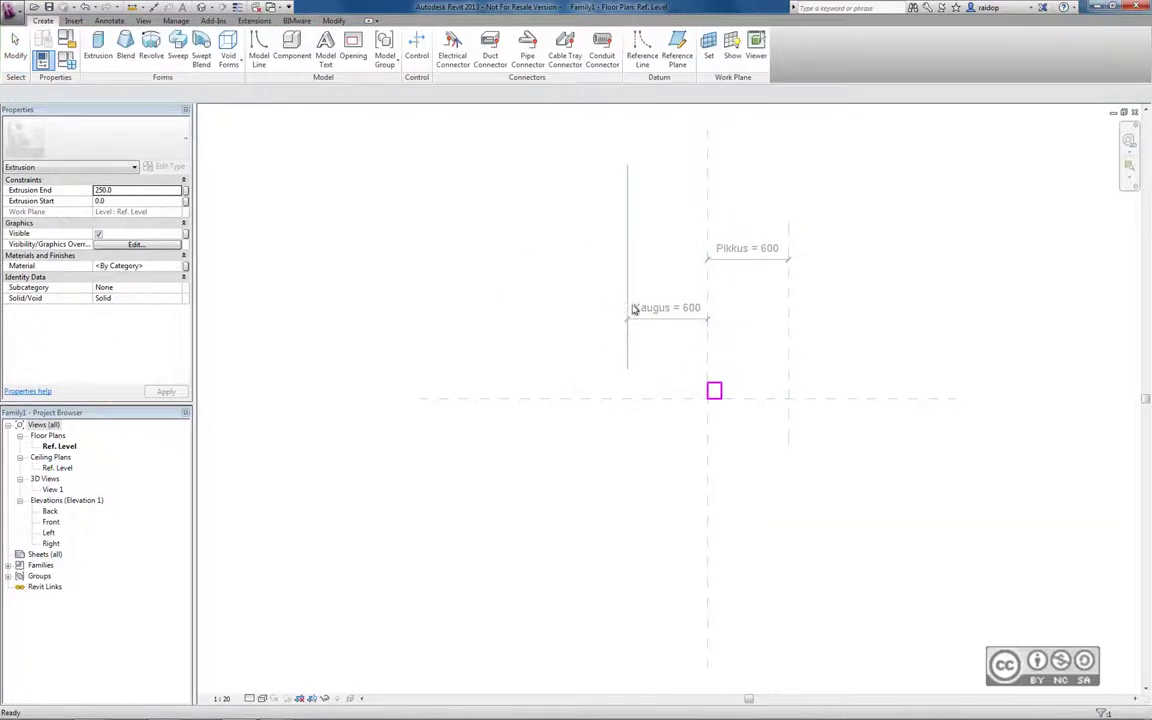
{"action": "double_click", "coordinate": [130, 93]}
{"action": "type", "text": "20"}
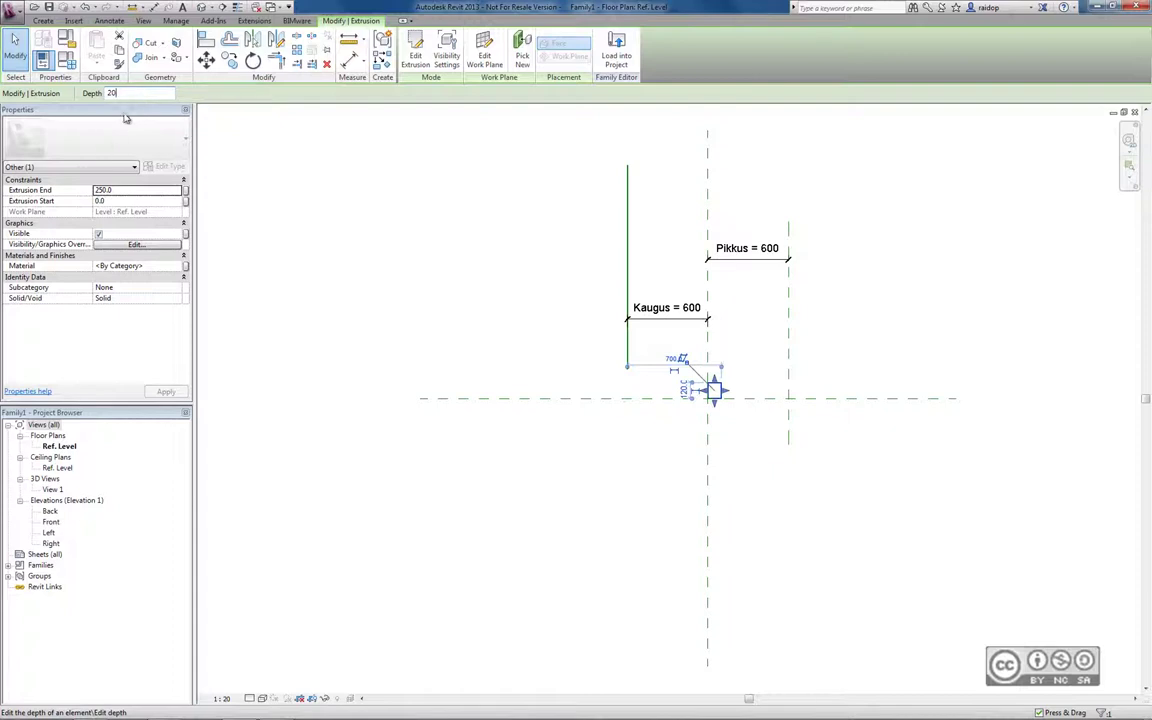
{"action": "left_click", "coordinate": [648, 352]}
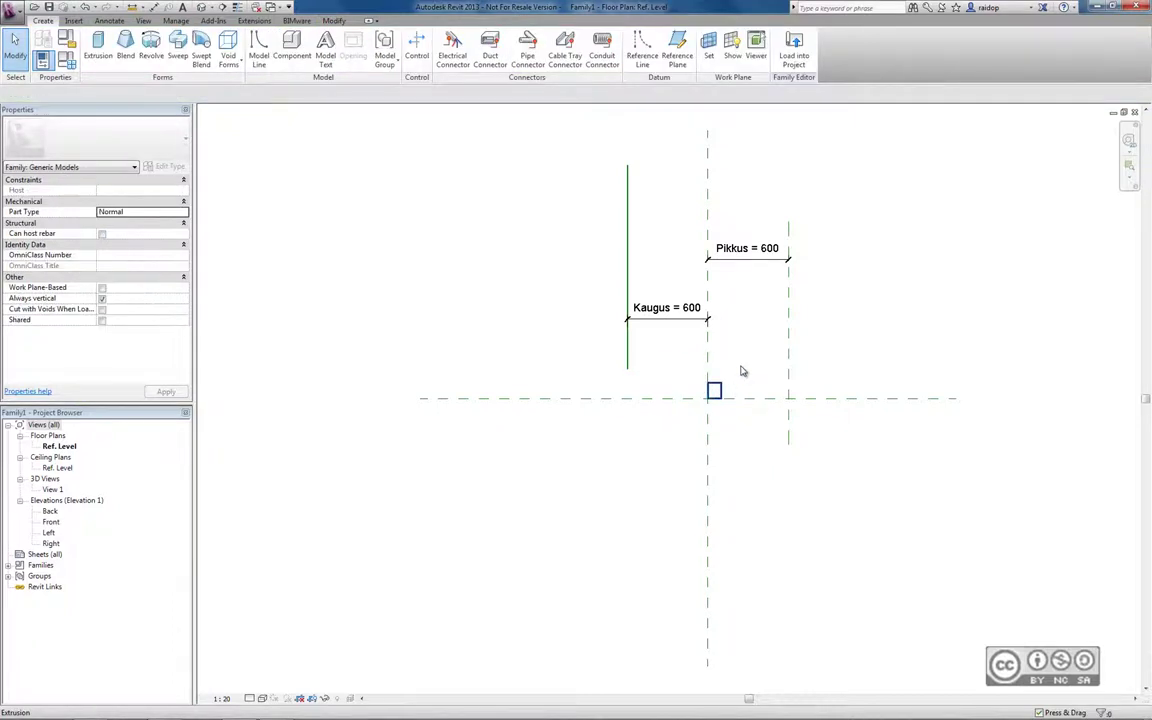
{"action": "left_click", "coordinate": [720, 391]}
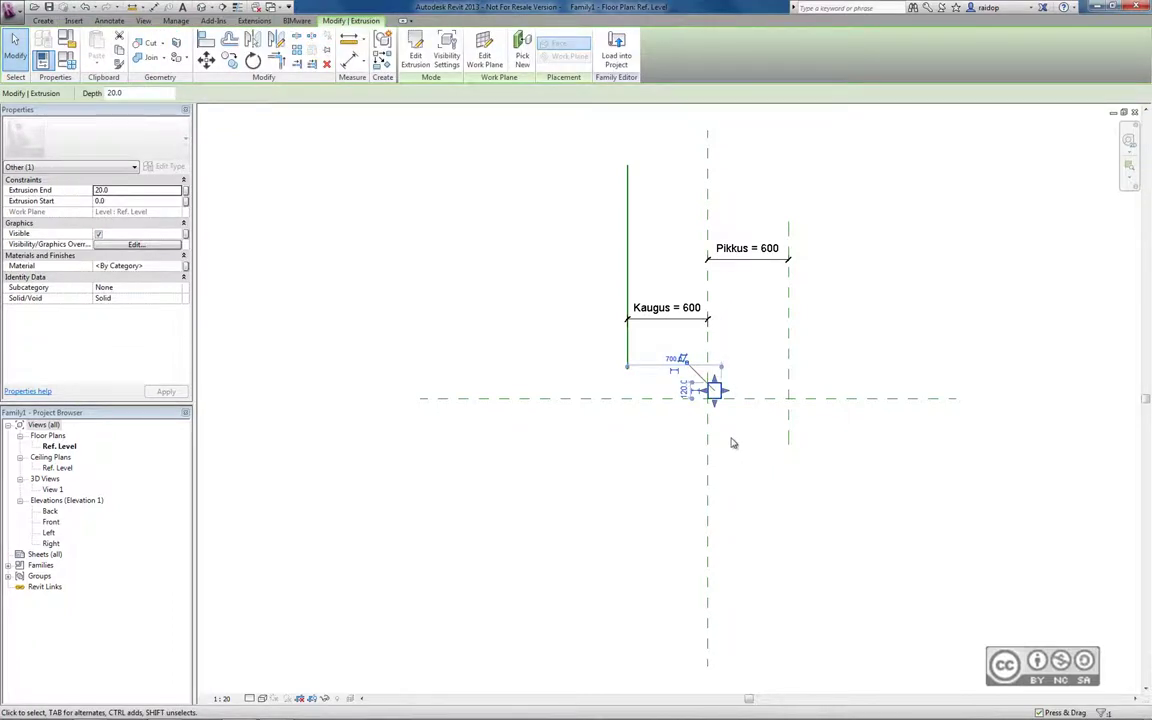
Uncheck Coarse, Medium and Front/Back in the square extrusion's visibility settings, then deselect it
{"action": "left_click", "coordinate": [448, 55]}
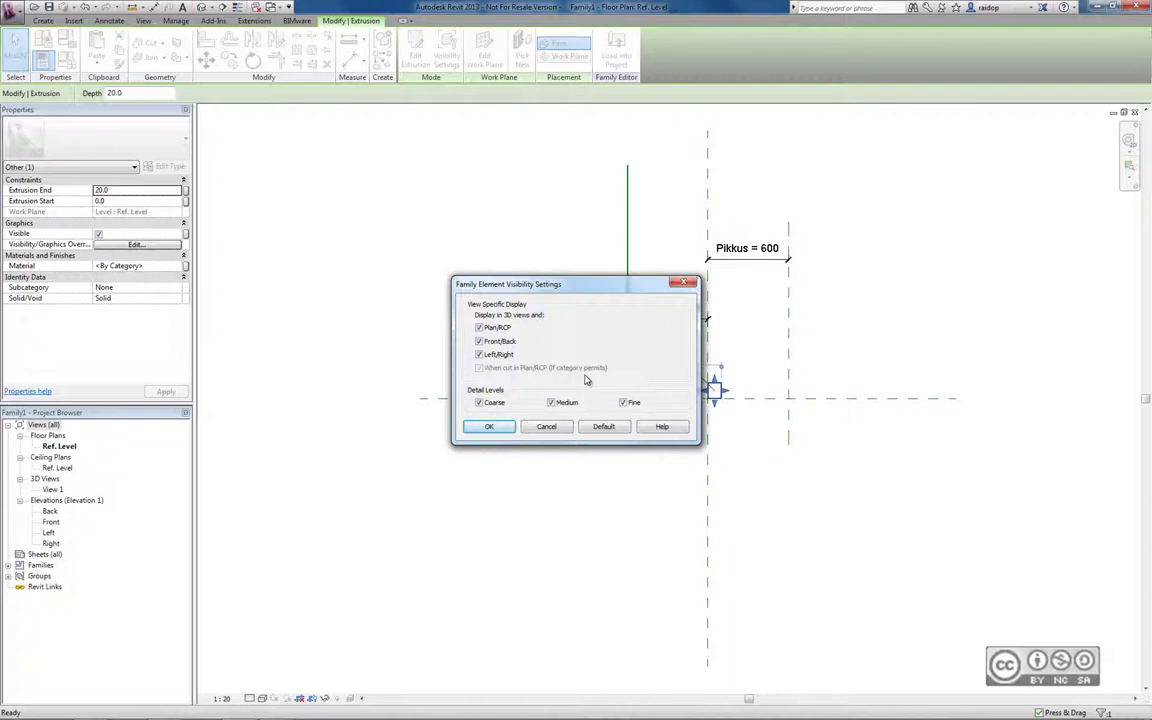
{"action": "left_click", "coordinate": [553, 402]}
{"action": "left_click", "coordinate": [480, 402]}
{"action": "left_click", "coordinate": [489, 426]}
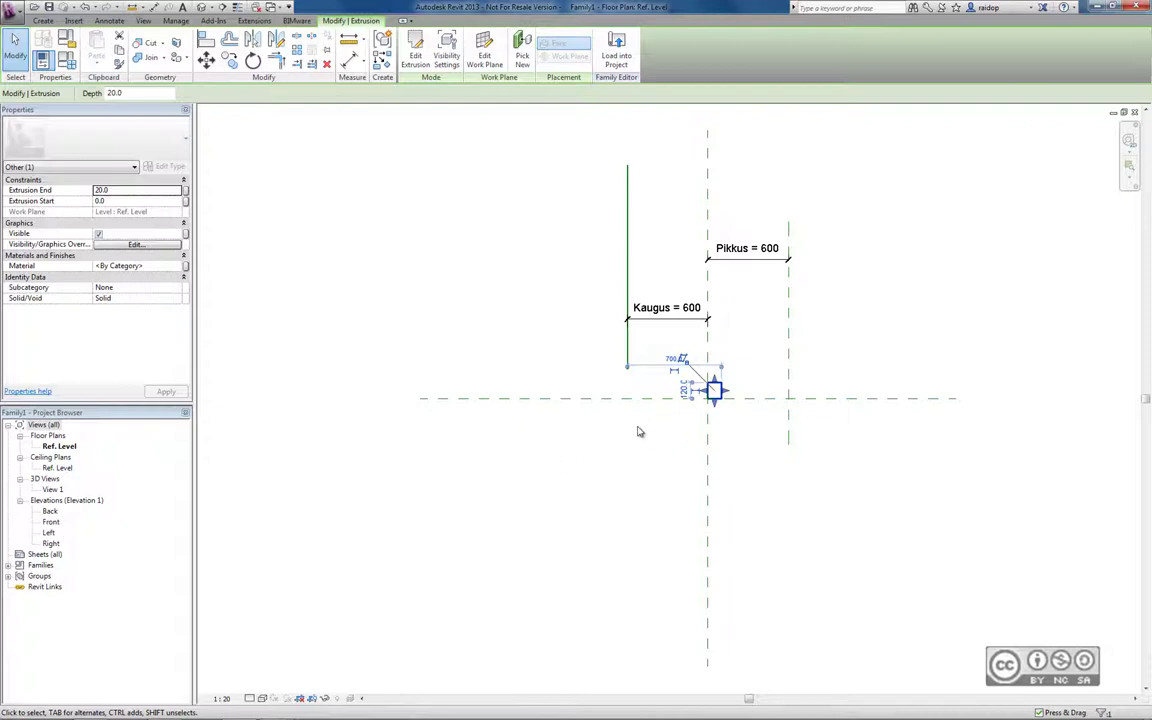
{"action": "left_click", "coordinate": [447, 50]}
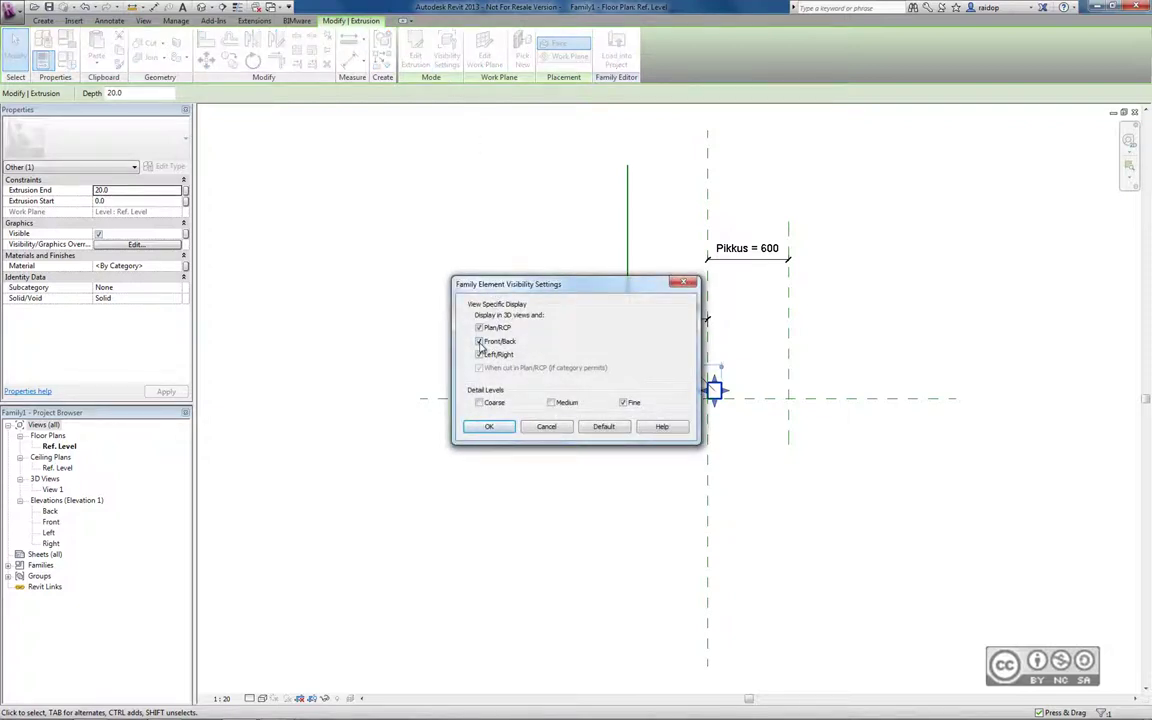
{"action": "left_click", "coordinate": [480, 342]}
{"action": "left_click", "coordinate": [489, 426]}
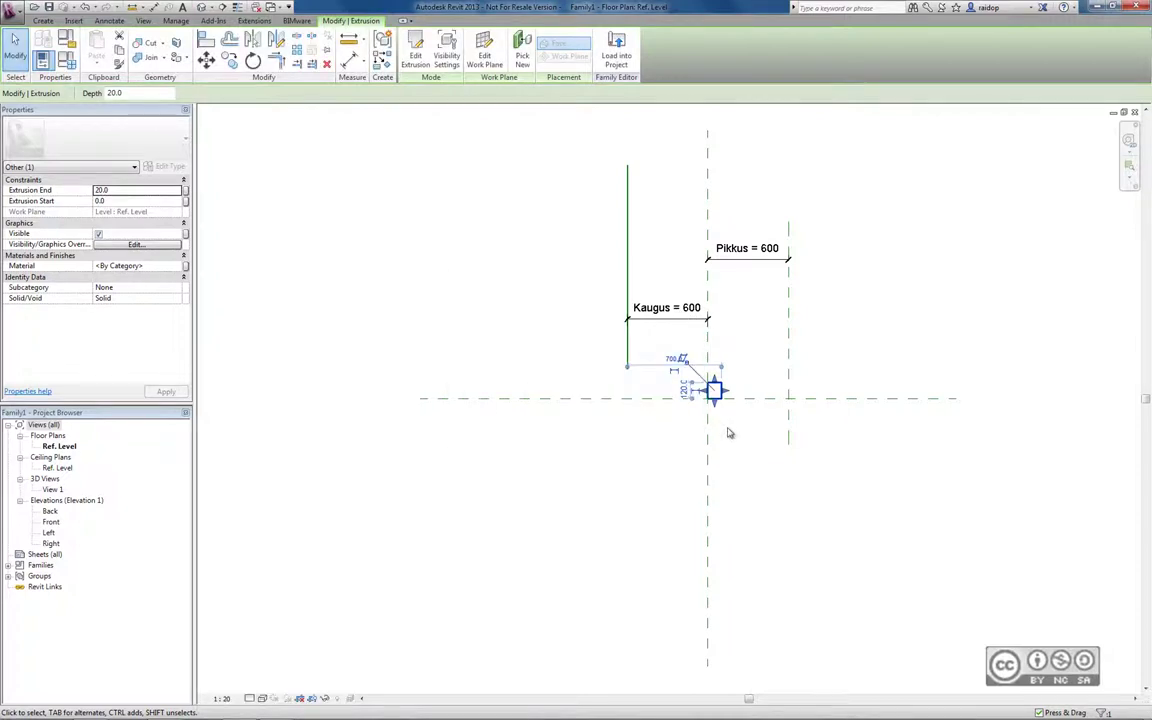
{"action": "left_click", "coordinate": [734, 436]}
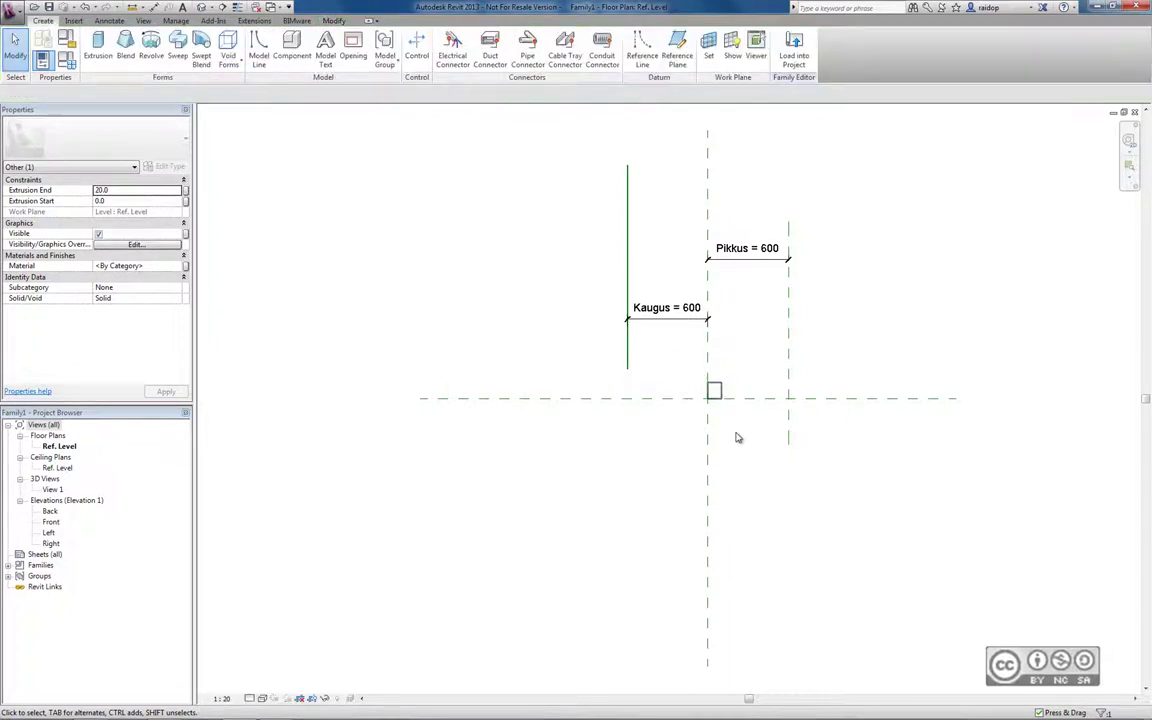
Check the Ref. Level view's detail level choices, zoom in, and bring up the Annotate tools
{"action": "left_click", "coordinate": [250, 698]}
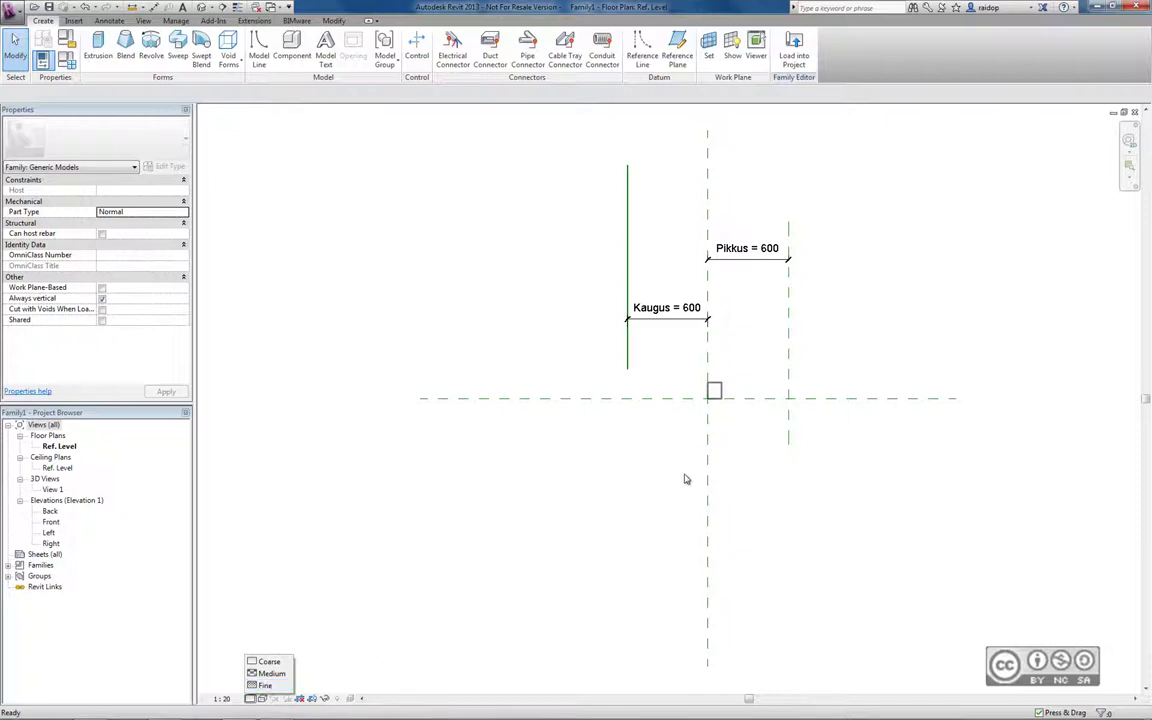
{"action": "left_click", "coordinate": [733, 390]}
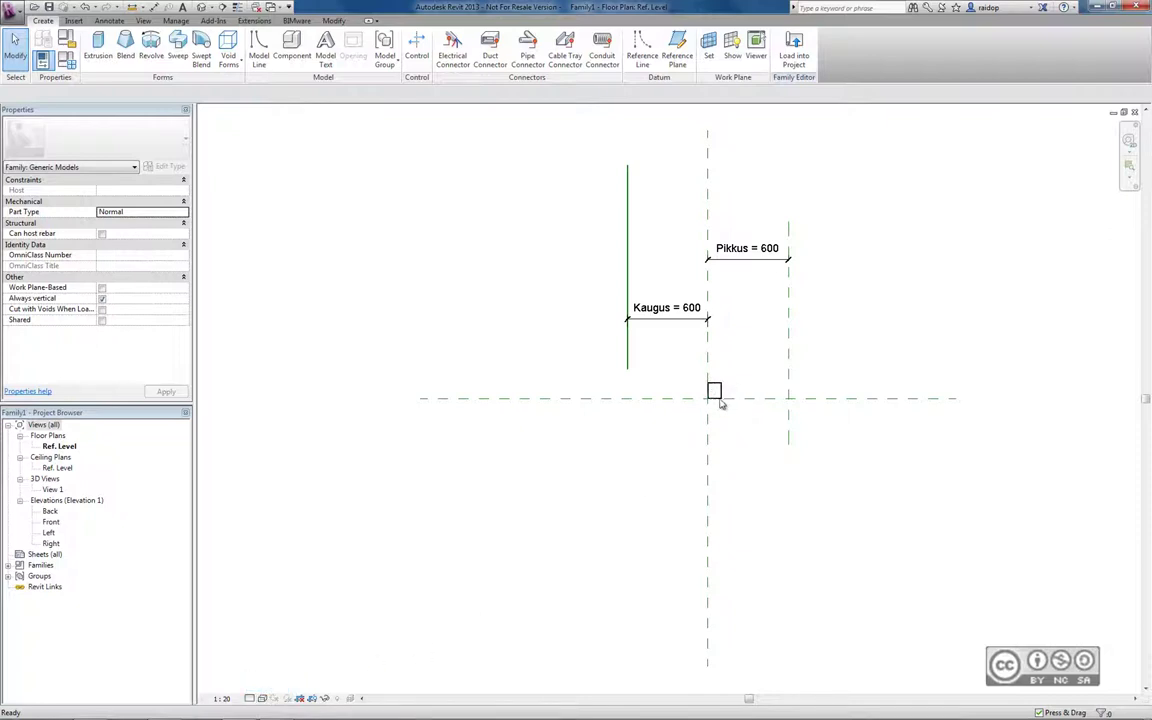
{"action": "scroll", "coordinate": [728, 386], "scroll_direction": "up", "scroll_amount": 3}
{"action": "left_click", "coordinate": [249, 698]}
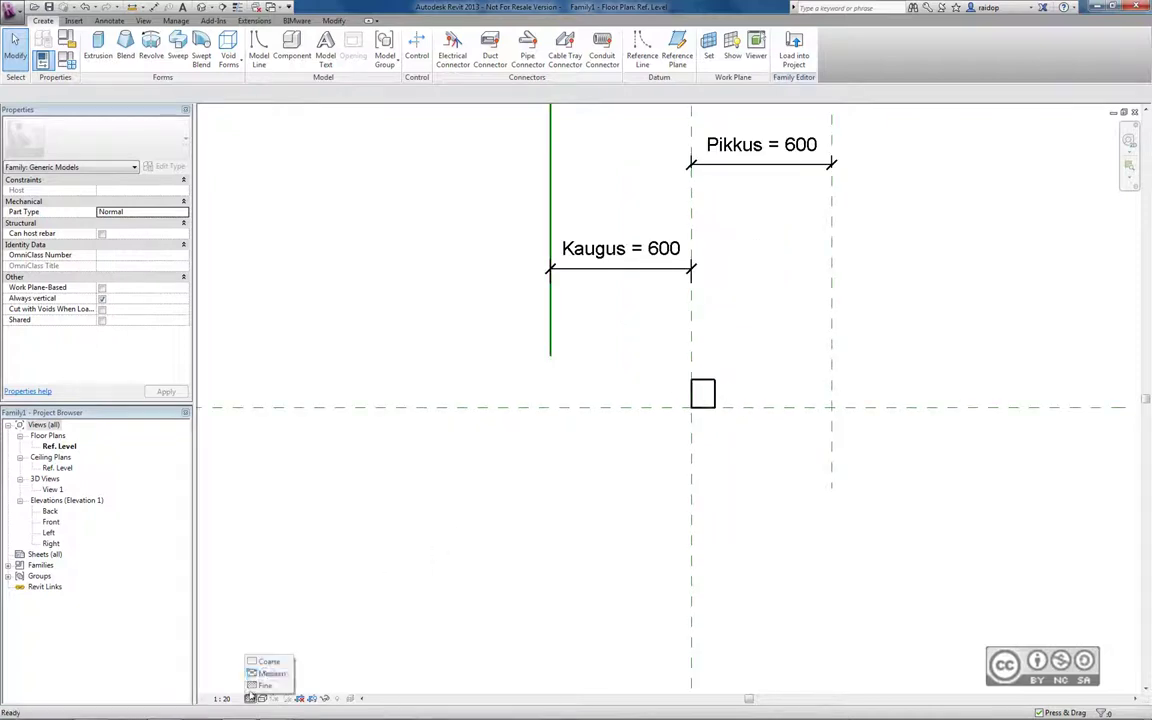
{"action": "left_click", "coordinate": [259, 665]}
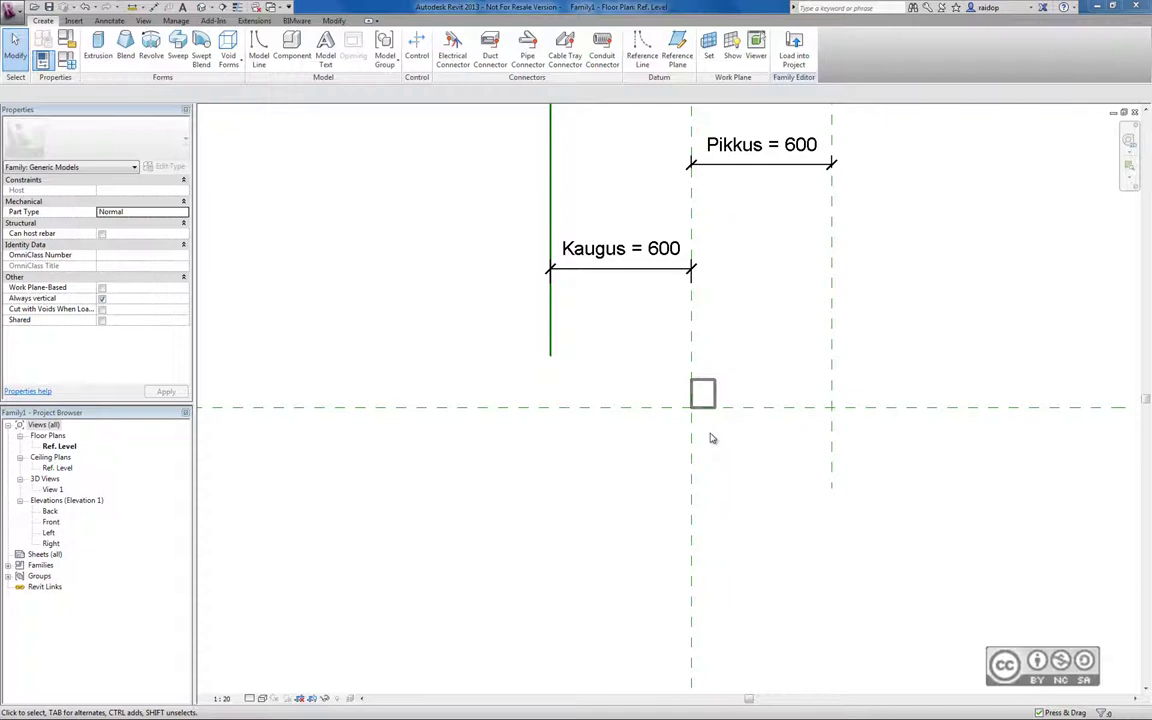
{"action": "left_click", "coordinate": [109, 21]}
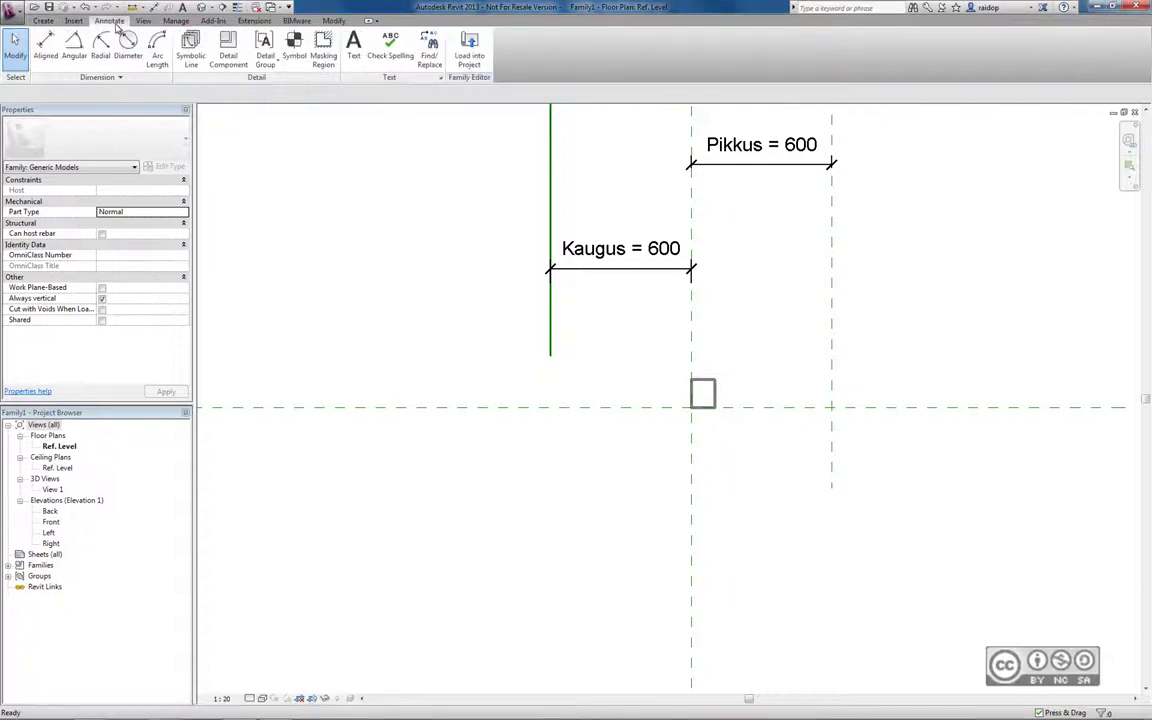
Draw symbolic-line circles: one inside the square extrusion and a small one above it
{"action": "left_click", "coordinate": [190, 55]}
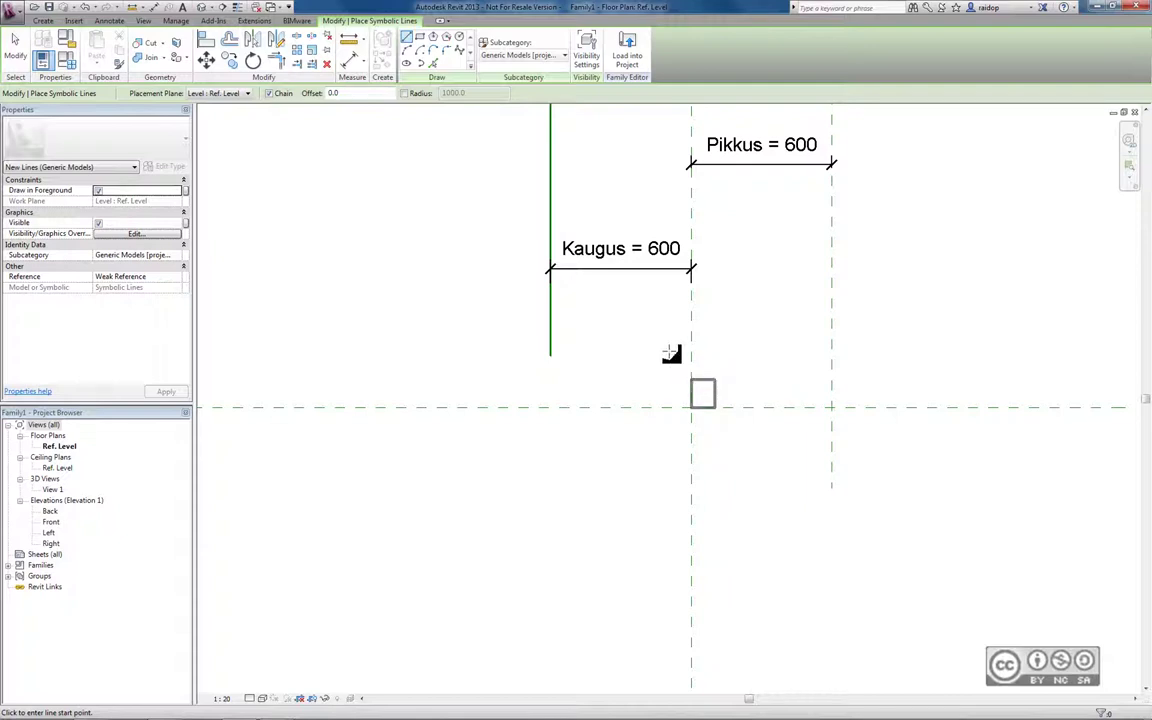
{"action": "left_click", "coordinate": [707, 395]}
{"action": "scroll", "coordinate": [716, 396], "scroll_direction": "up", "scroll_amount": 2}
{"action": "scroll", "coordinate": [720, 392], "scroll_direction": "up", "scroll_amount": 3}
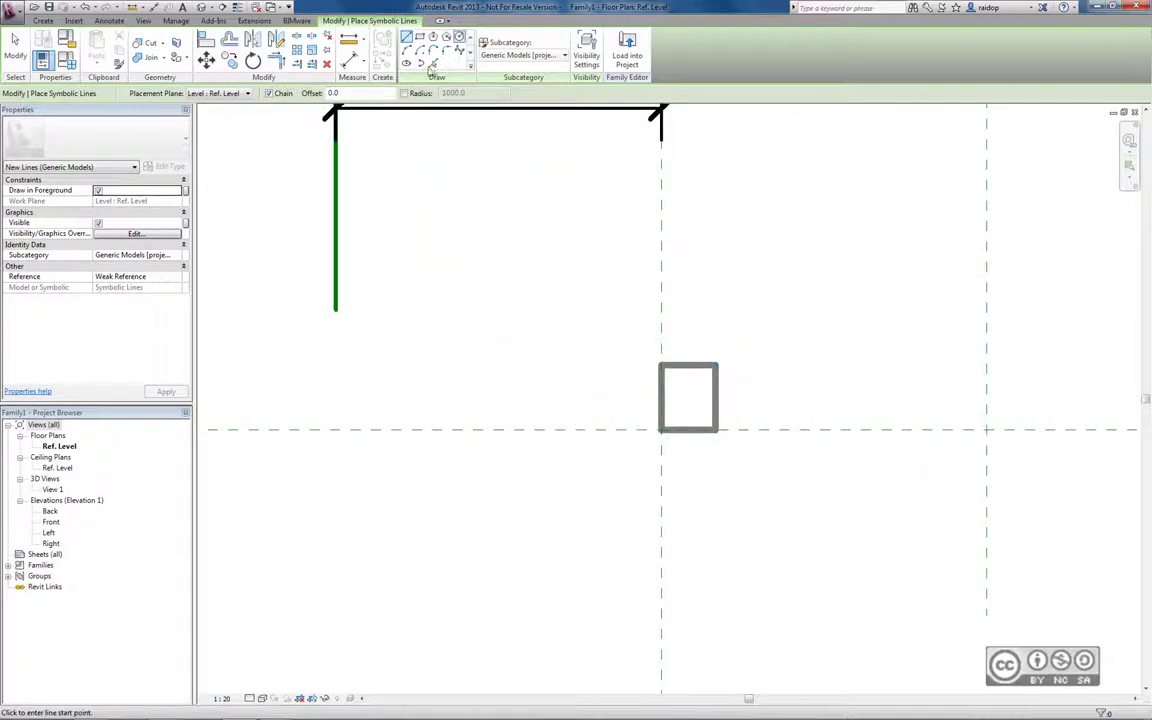
{"action": "left_click", "coordinate": [459, 36]}
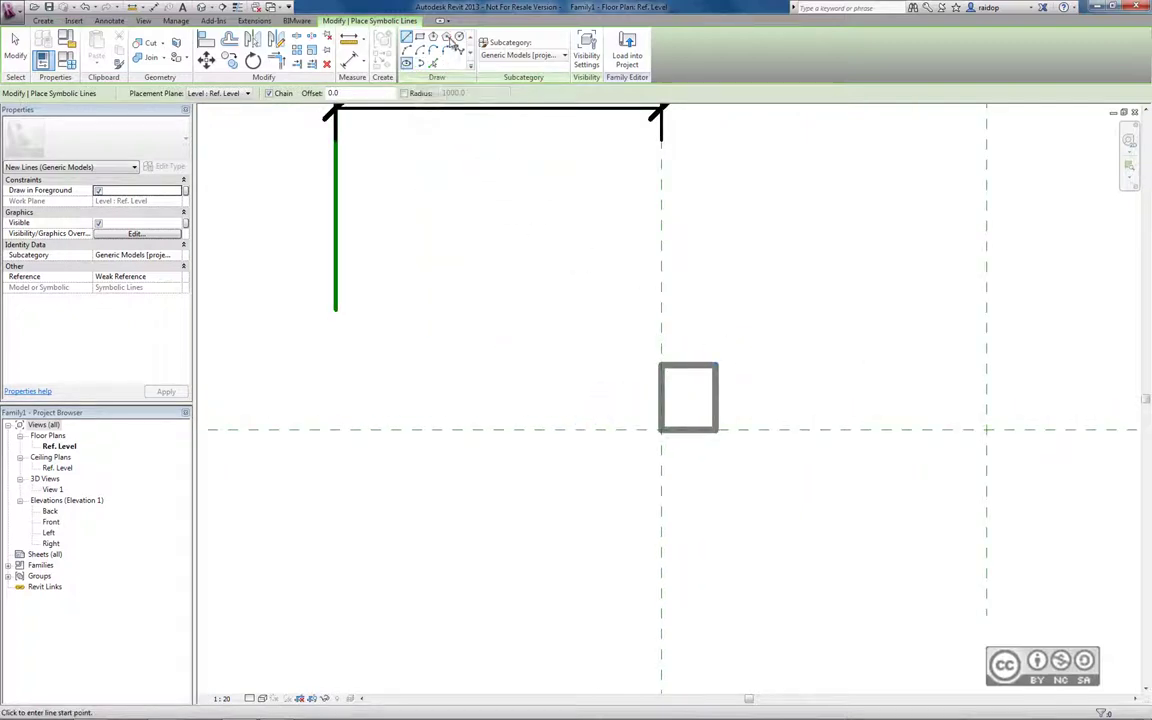
{"action": "left_click", "coordinate": [698, 400]}
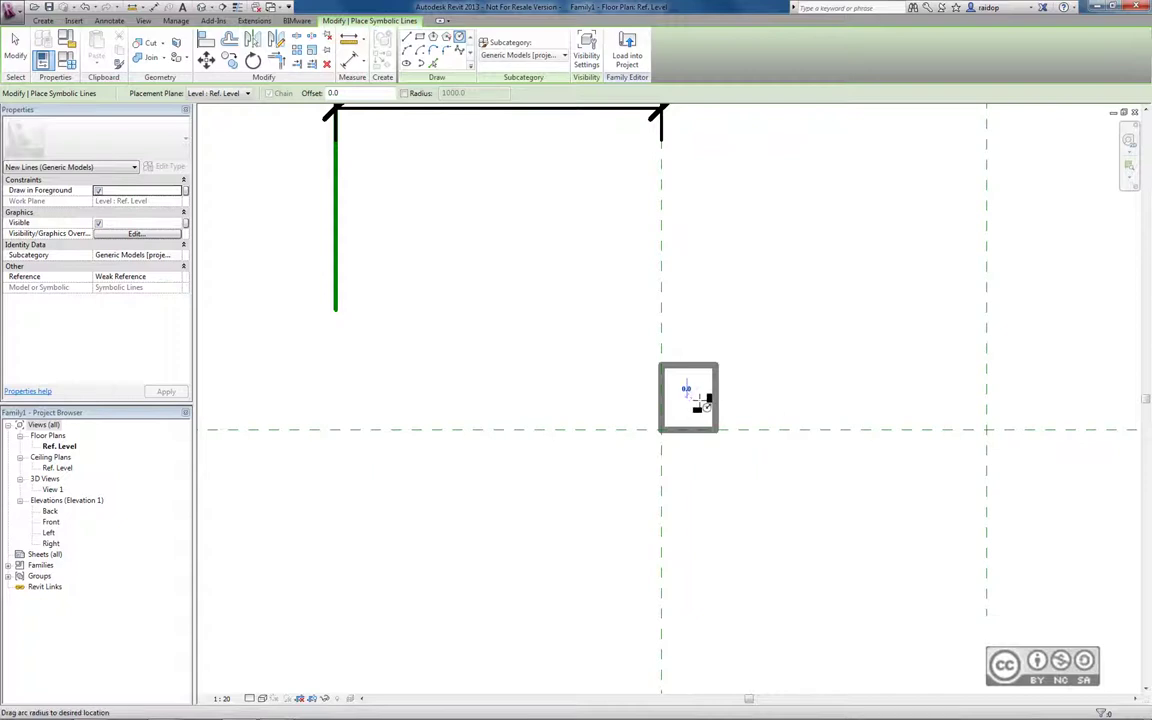
{"action": "left_click", "coordinate": [692, 402]}
{"action": "scroll", "coordinate": [686, 398], "scroll_direction": "up", "scroll_amount": 2}
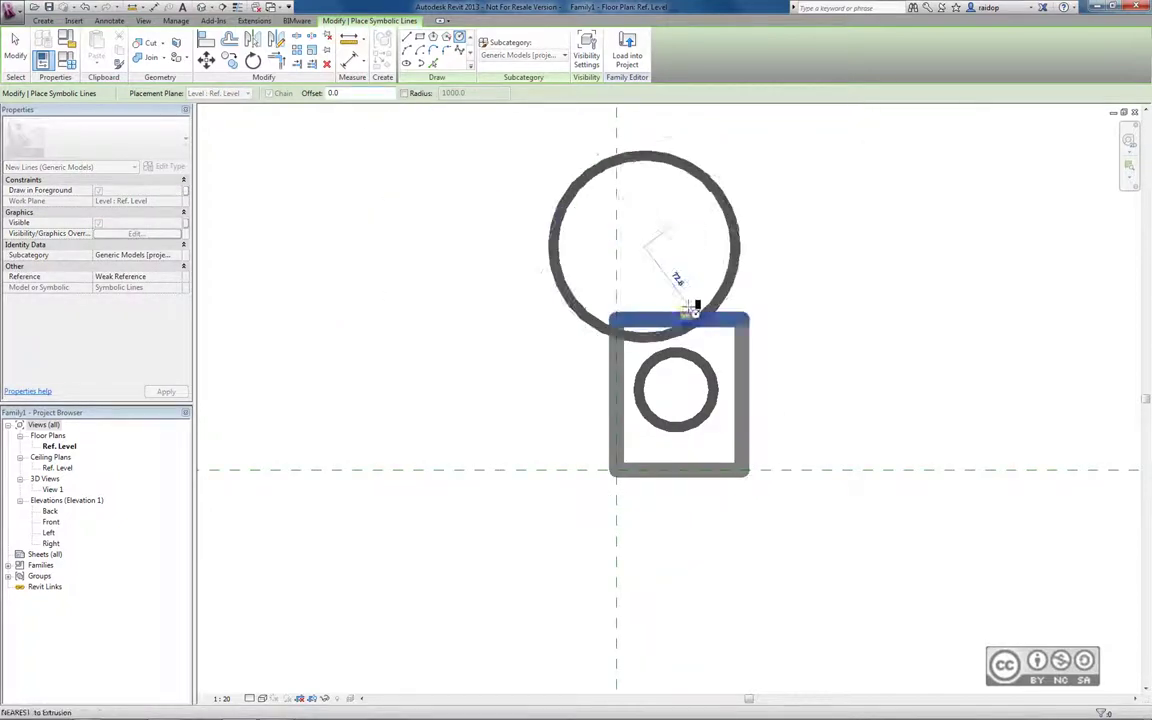
{"action": "left_click", "coordinate": [640, 236]}
{"action": "key", "text": "Escape"}
{"action": "key", "text": "Escape"}
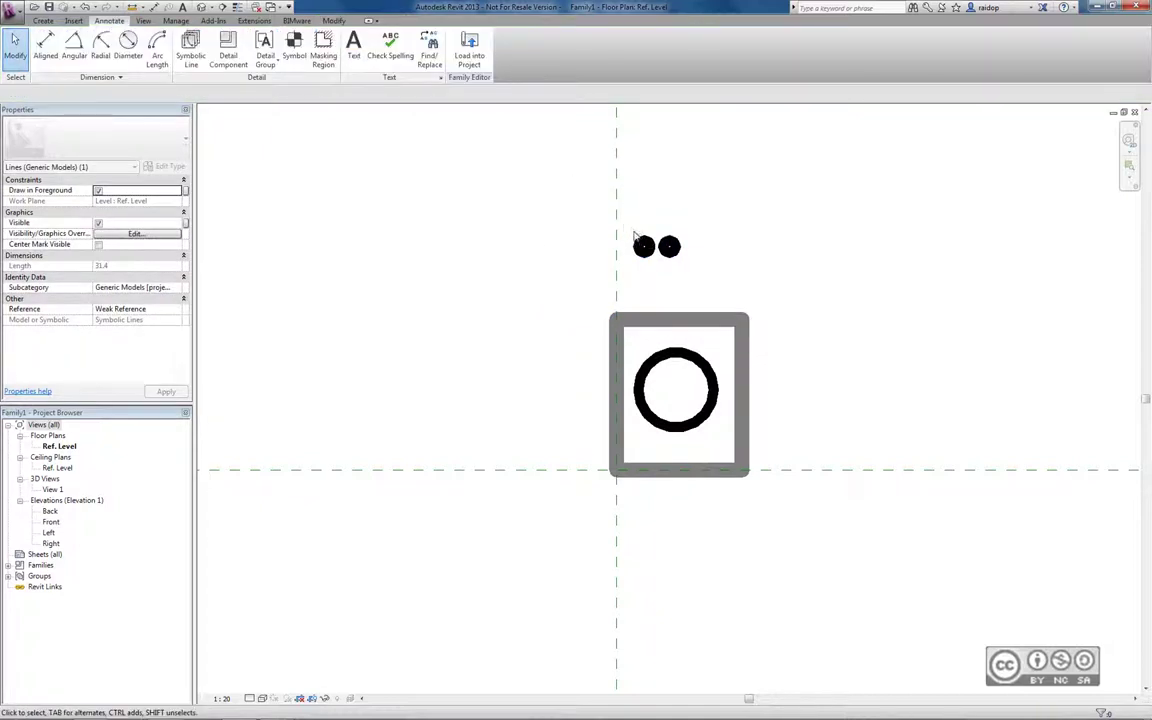
Move the two small circles onto the big circle's centre with MV and turn on Thin Lines
{"action": "left_click_drag", "start_coordinate": [634, 236], "coordinate": [684, 258]}
{"action": "key", "text": "m"}
{"action": "key", "text": "v"}
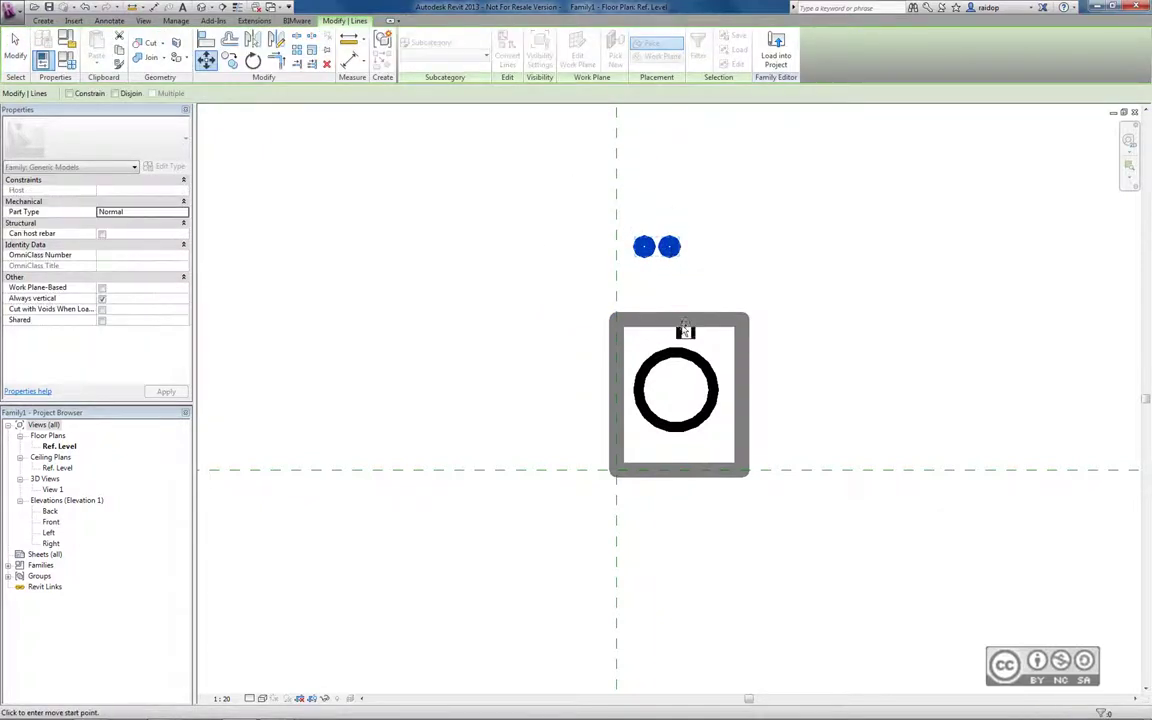
{"action": "left_click", "coordinate": [668, 250]}
{"action": "left_click", "coordinate": [676, 390]}
{"action": "key", "text": "Escape"}
{"action": "left_click", "coordinate": [148, 22]}
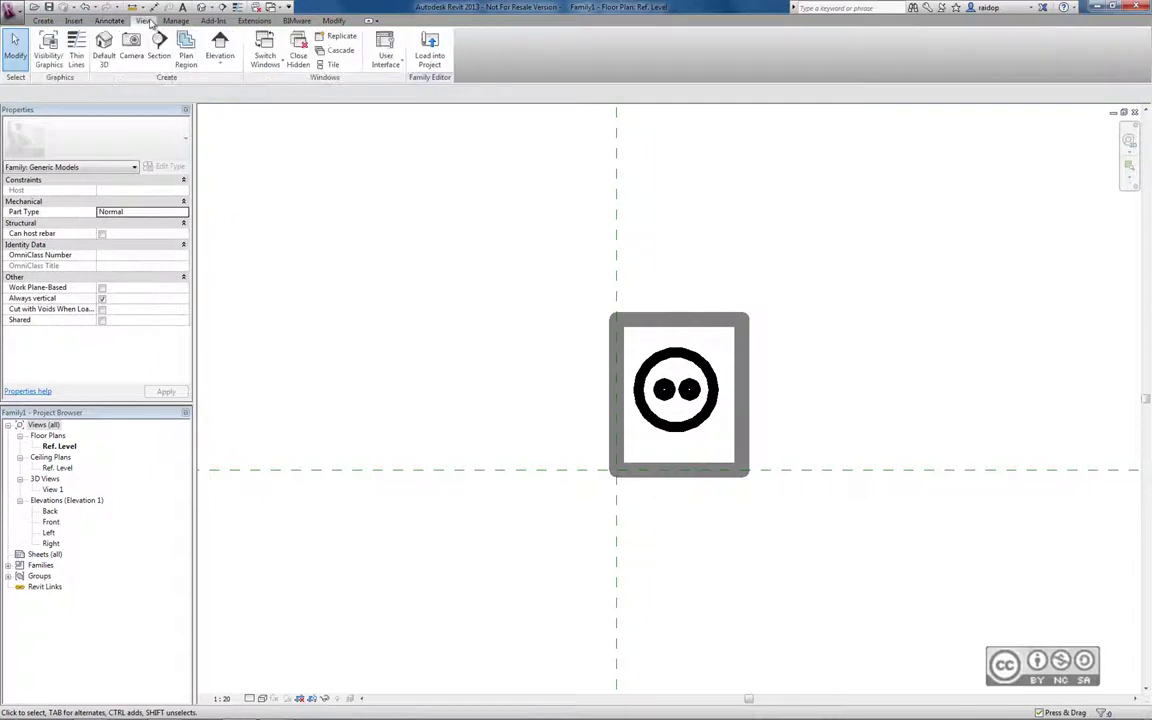
{"action": "left_click", "coordinate": [78, 49]}
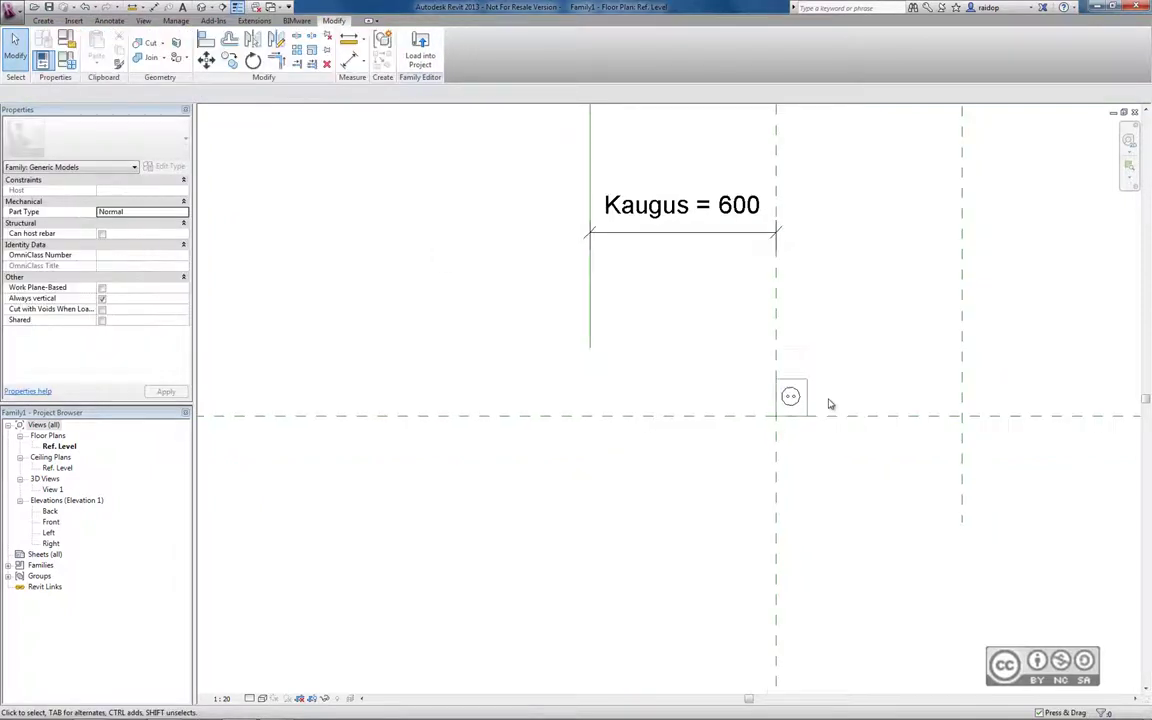
{"action": "scroll", "coordinate": [828, 404], "scroll_direction": "down", "scroll_amount": 1}
{"action": "scroll", "coordinate": [812, 390], "scroll_direction": "down", "scroll_amount": 1}
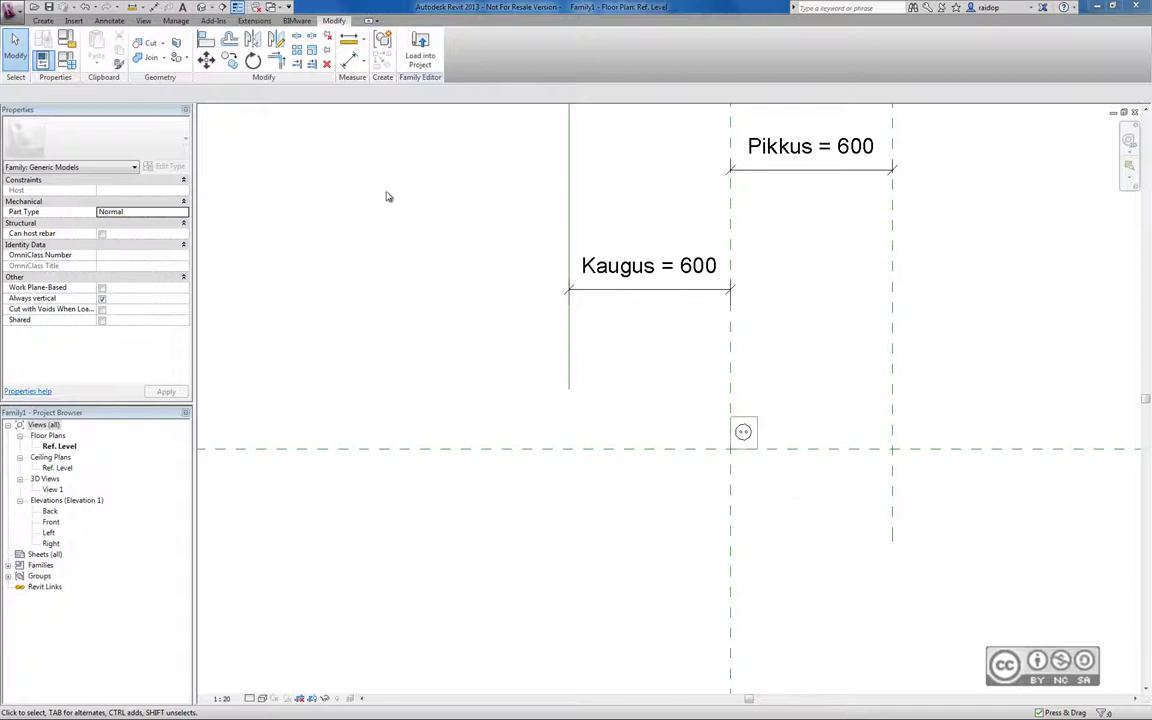
{"action": "left_click", "coordinate": [75, 20]}
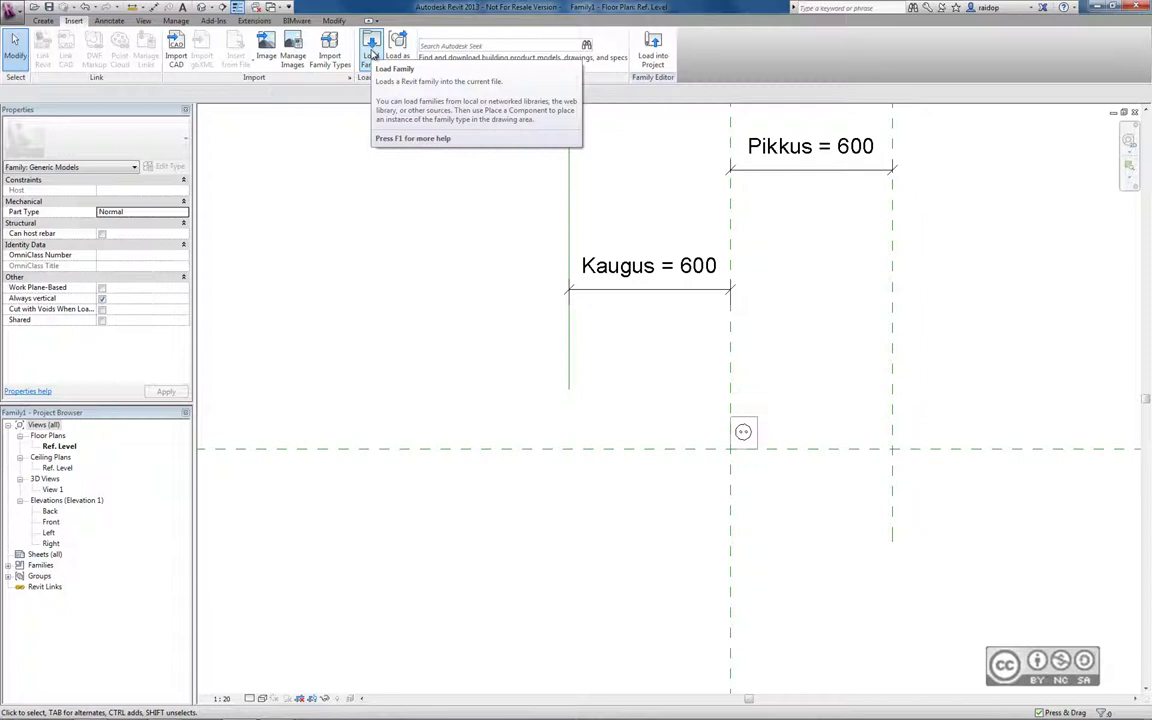
{"action": "scroll", "coordinate": [371, 55], "scroll_direction": "up", "scroll_amount": 1}
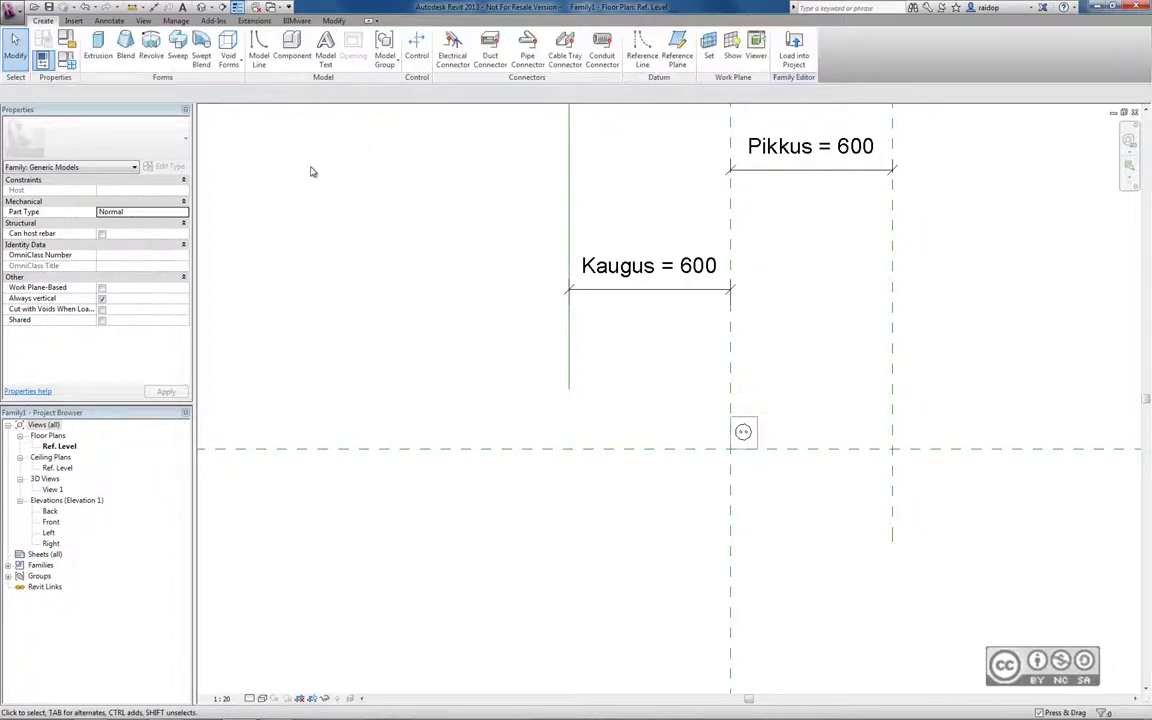
Set the family category to Security Devices with Maintain Annotation Orientation checked
{"action": "left_click", "coordinate": [66, 40]}
{"action": "left_click_drag", "start_coordinate": [585, 209], "coordinate": [417, 187]}
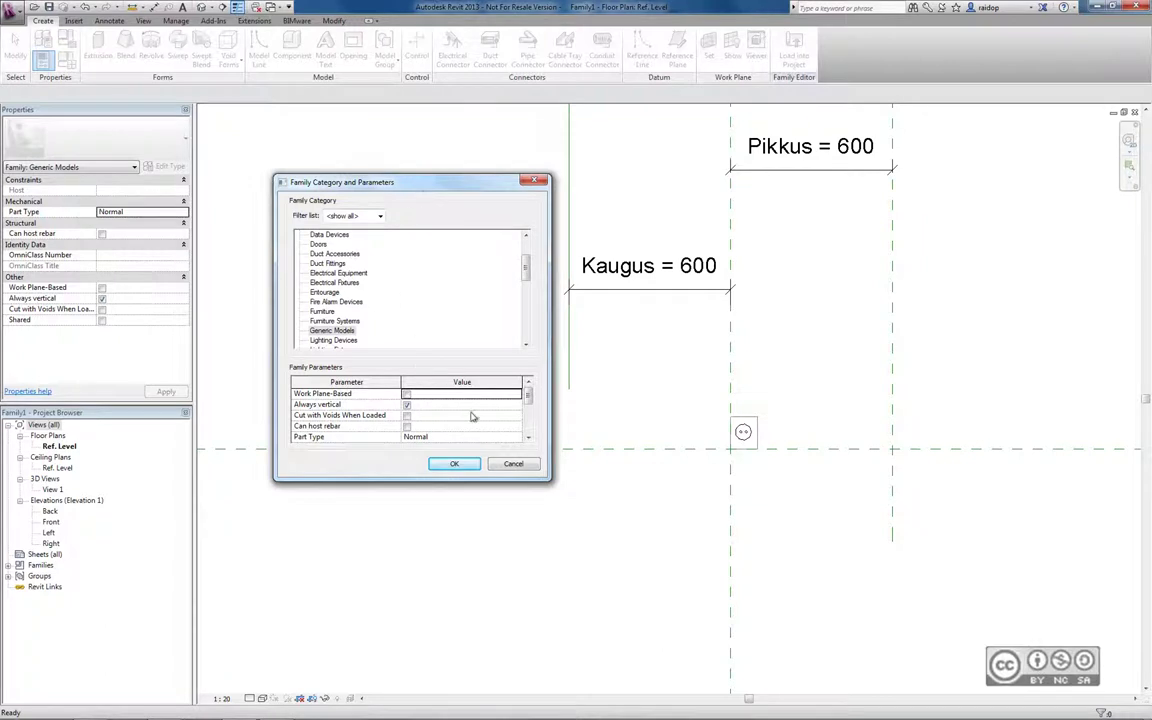
{"action": "left_click_drag", "start_coordinate": [381, 481], "coordinate": [381, 524]}
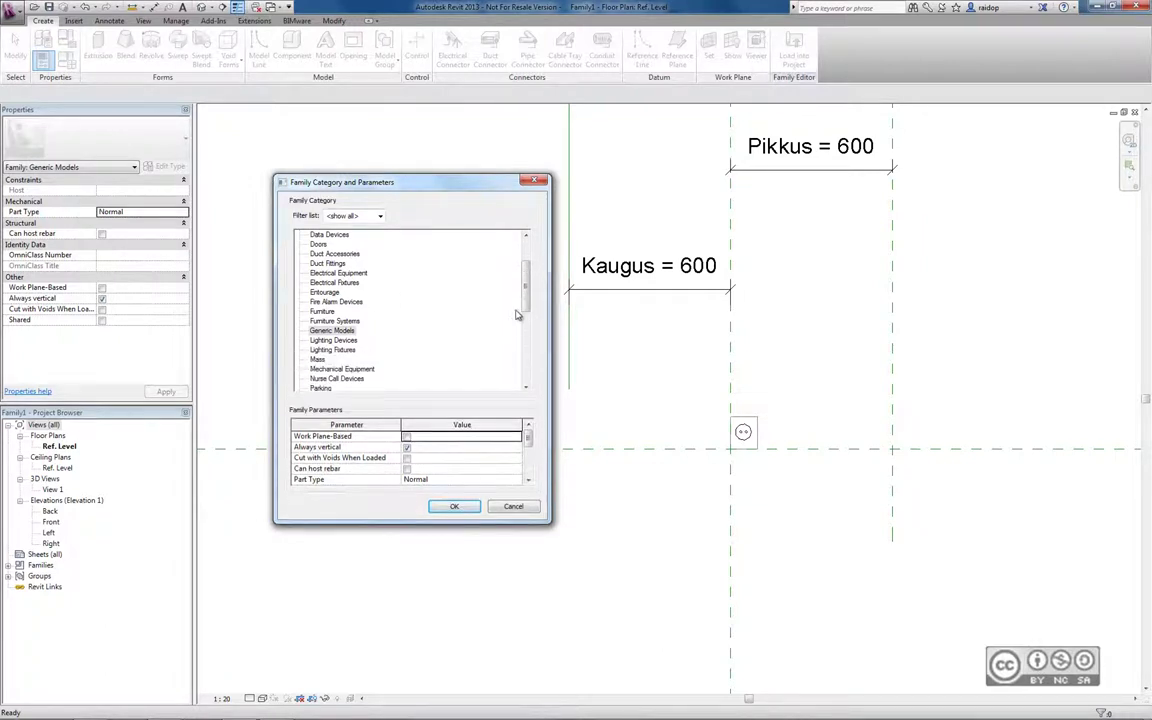
{"action": "left_click_drag", "start_coordinate": [526, 290], "coordinate": [526, 345]}
{"action": "left_click", "coordinate": [333, 320]}
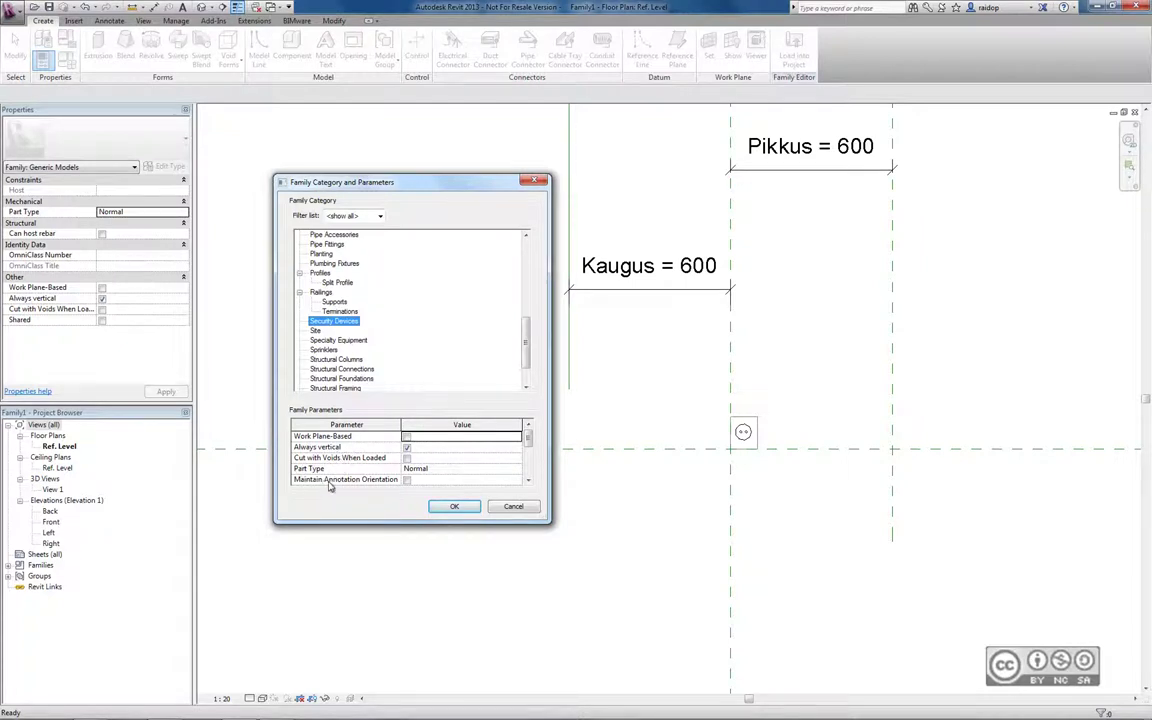
{"action": "left_click", "coordinate": [406, 480]}
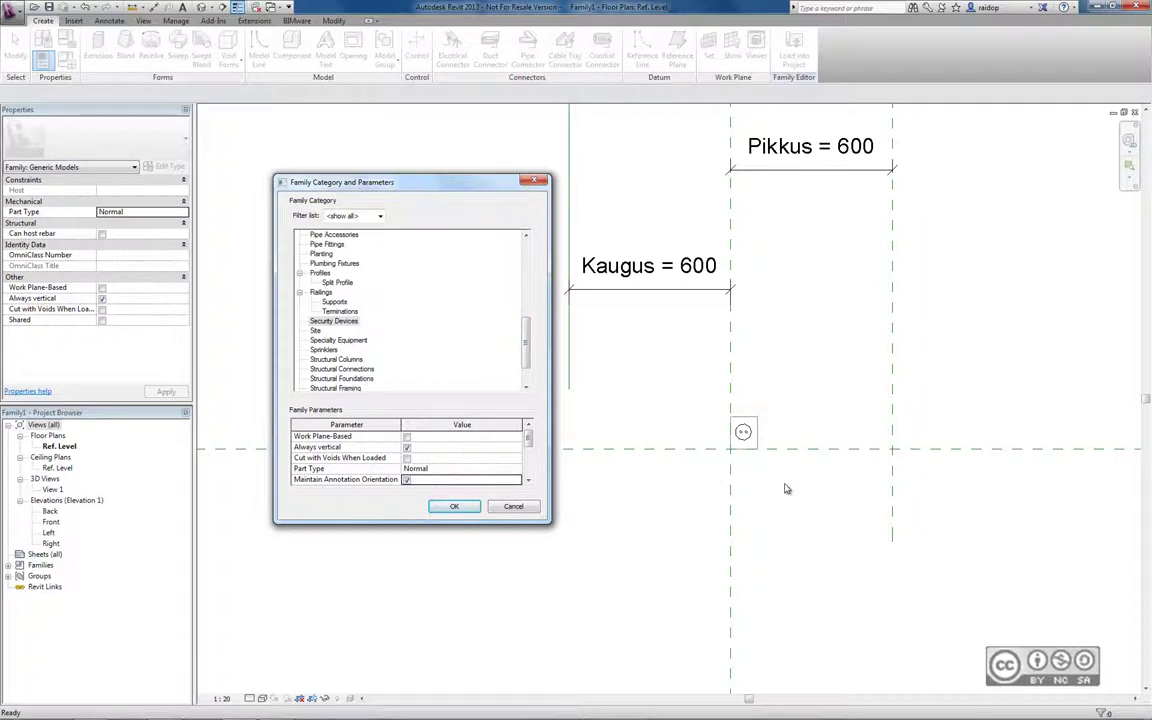
{"action": "left_click", "coordinate": [454, 506]}
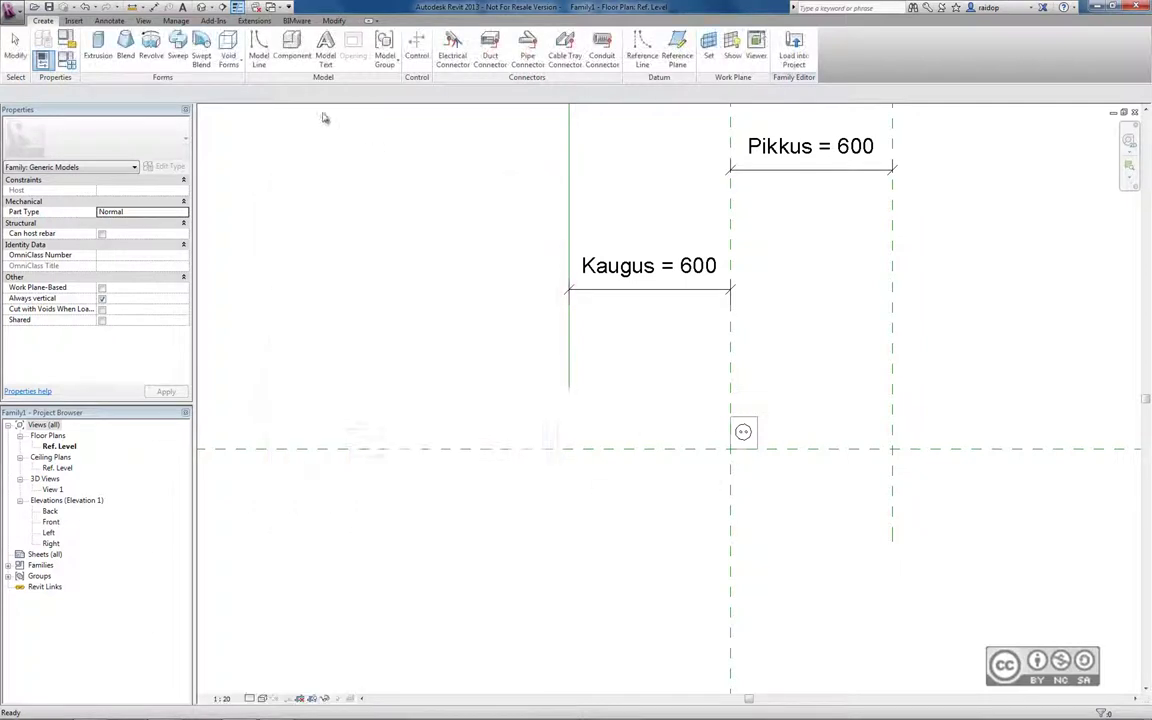
Place the Anno_Kontakt symbol at the intersection of the centre reference planes
{"action": "left_click", "coordinate": [107, 21]}
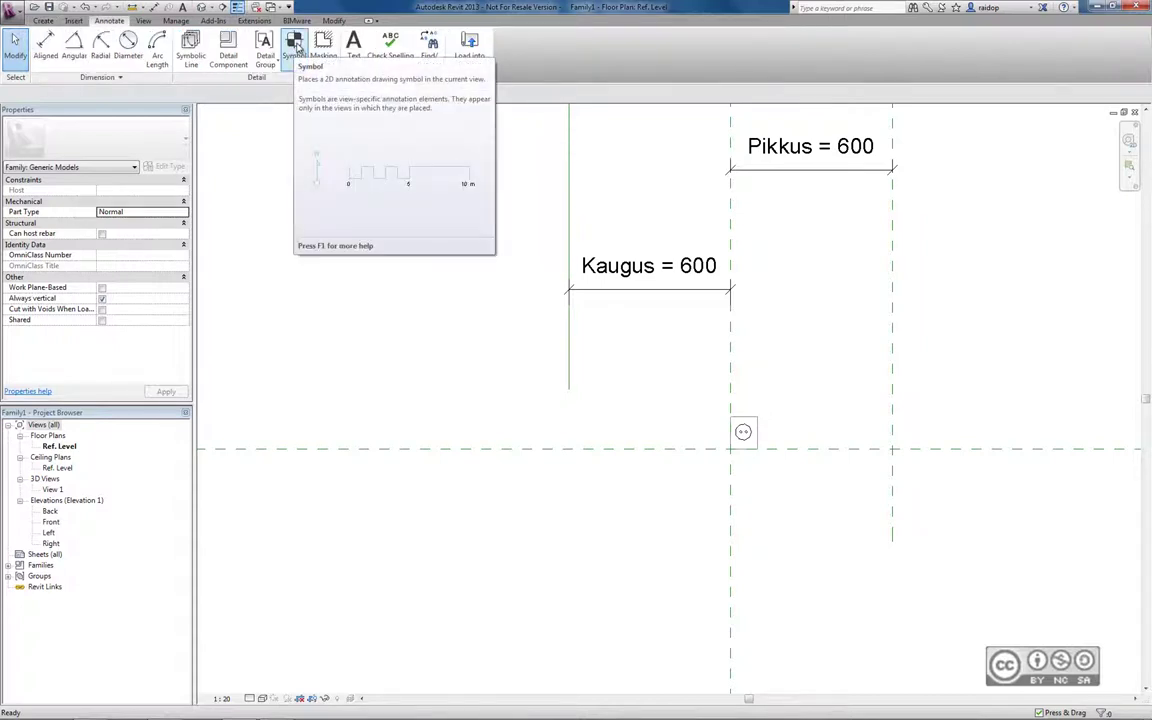
{"action": "scroll", "coordinate": [390, 342], "scroll_direction": "down", "scroll_amount": 1}
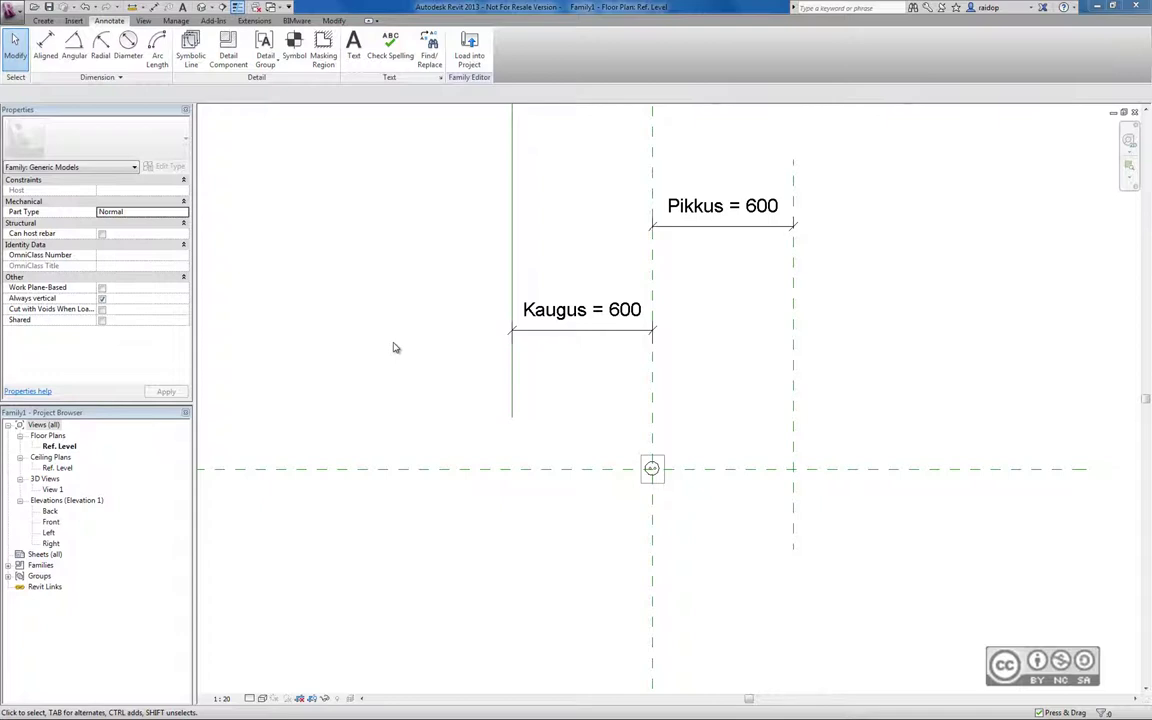
{"action": "left_click", "coordinate": [294, 45]}
{"action": "scroll", "coordinate": [652, 470], "scroll_direction": "up", "scroll_amount": 2}
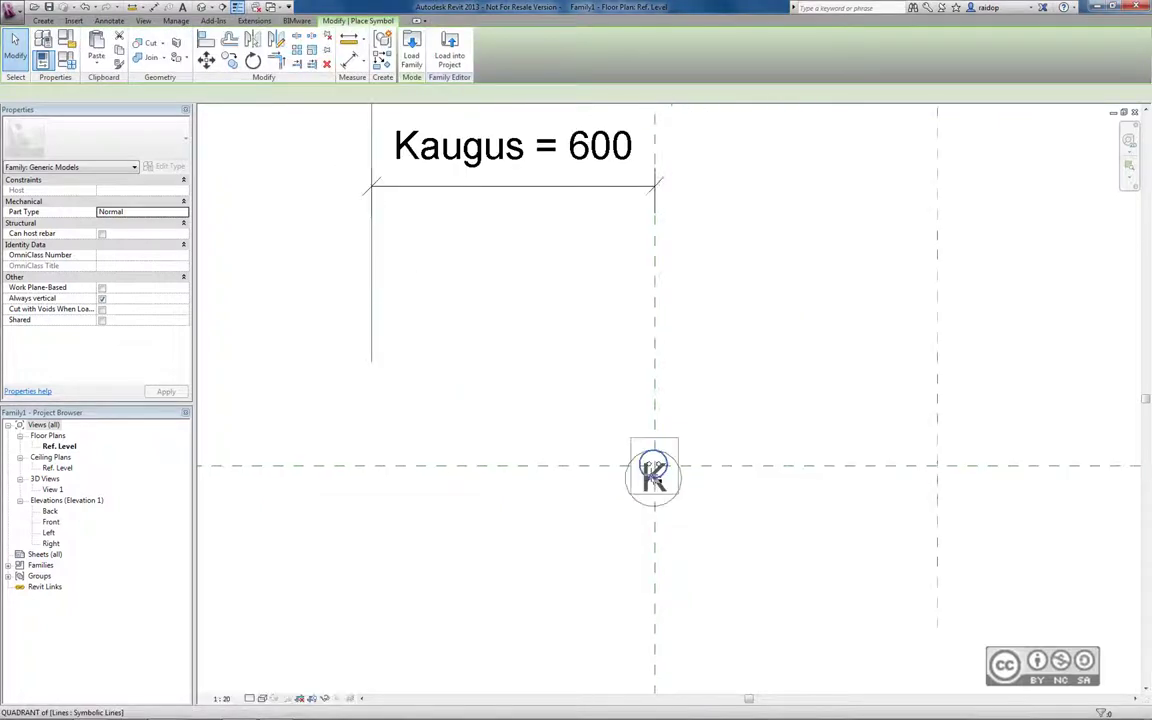
{"action": "scroll", "coordinate": [653, 466], "scroll_direction": "up", "scroll_amount": 1}
{"action": "scroll", "coordinate": [654, 462], "scroll_direction": "up", "scroll_amount": 1}
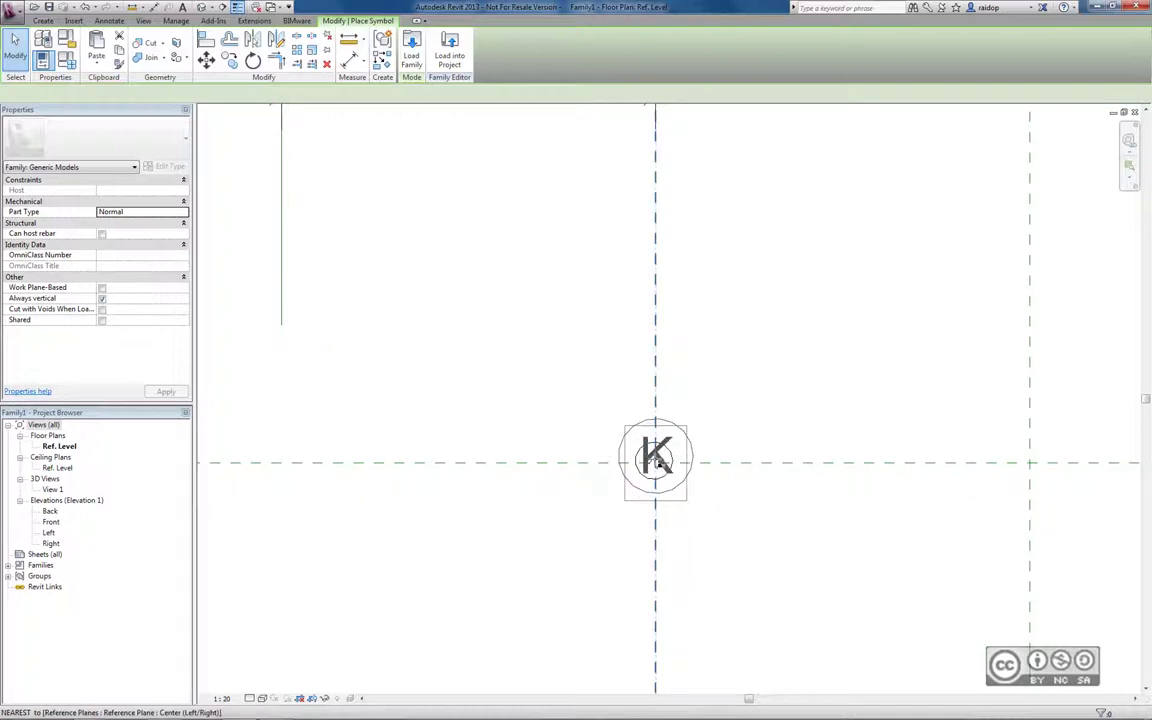
{"action": "left_click", "coordinate": [656, 462]}
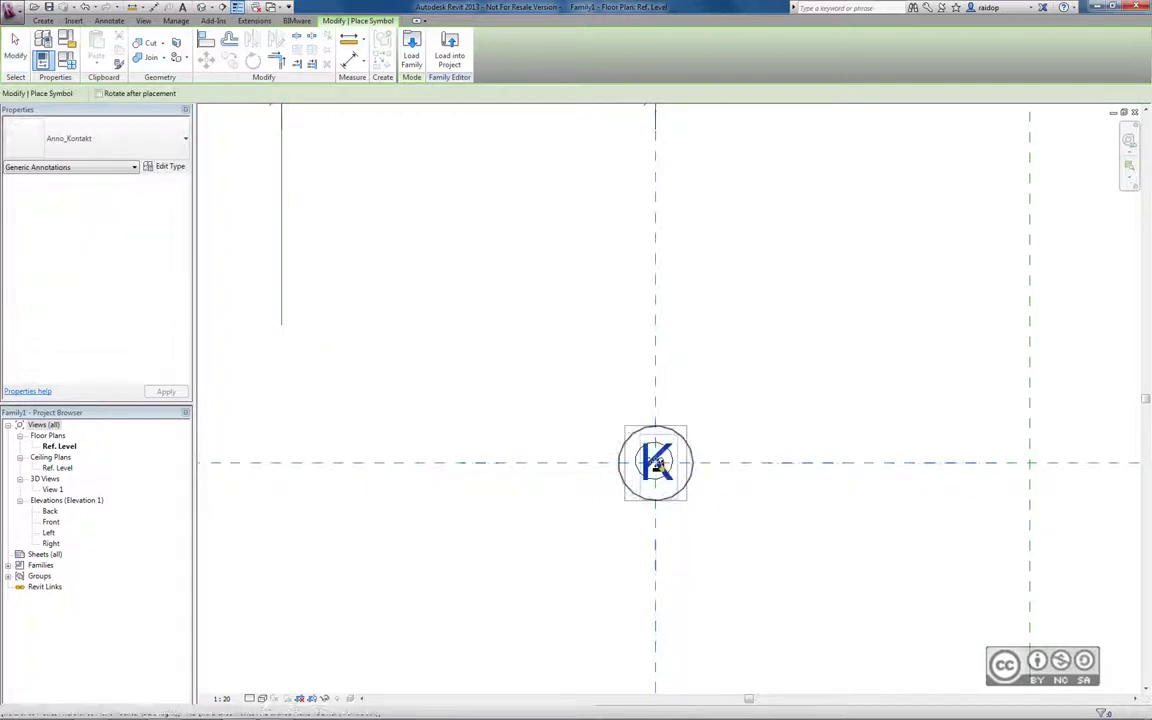
{"action": "key", "text": "Escape"}
{"action": "key", "text": "Escape"}
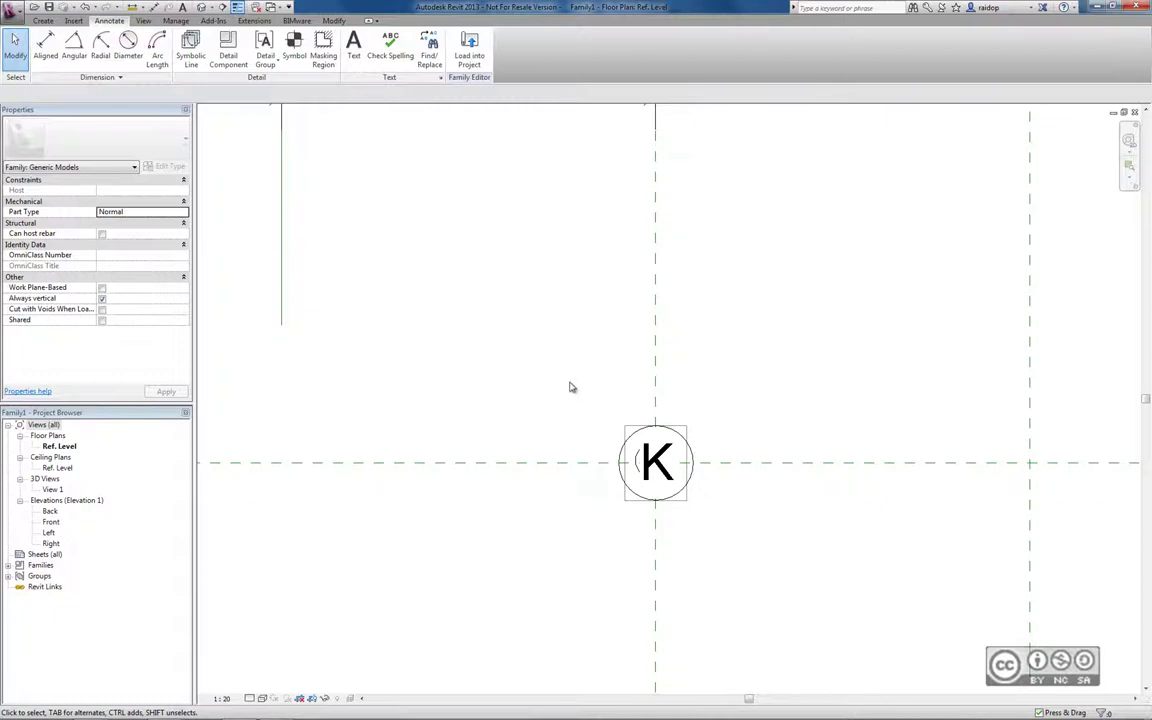
Drag the circled K annotation up above the two-dot socket symbol and deselect it
{"action": "left_click", "coordinate": [668, 478]}
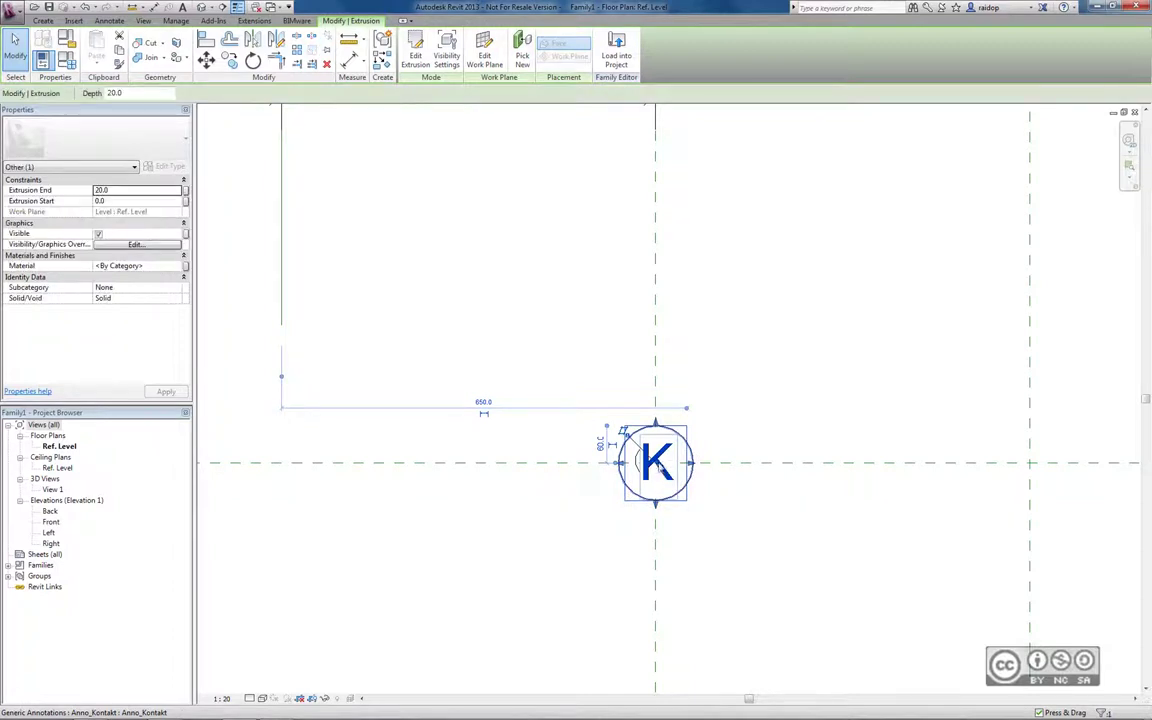
{"action": "left_click_drag", "start_coordinate": [596, 424], "coordinate": [745, 368]}
{"action": "left_click", "coordinate": [756, 380]}
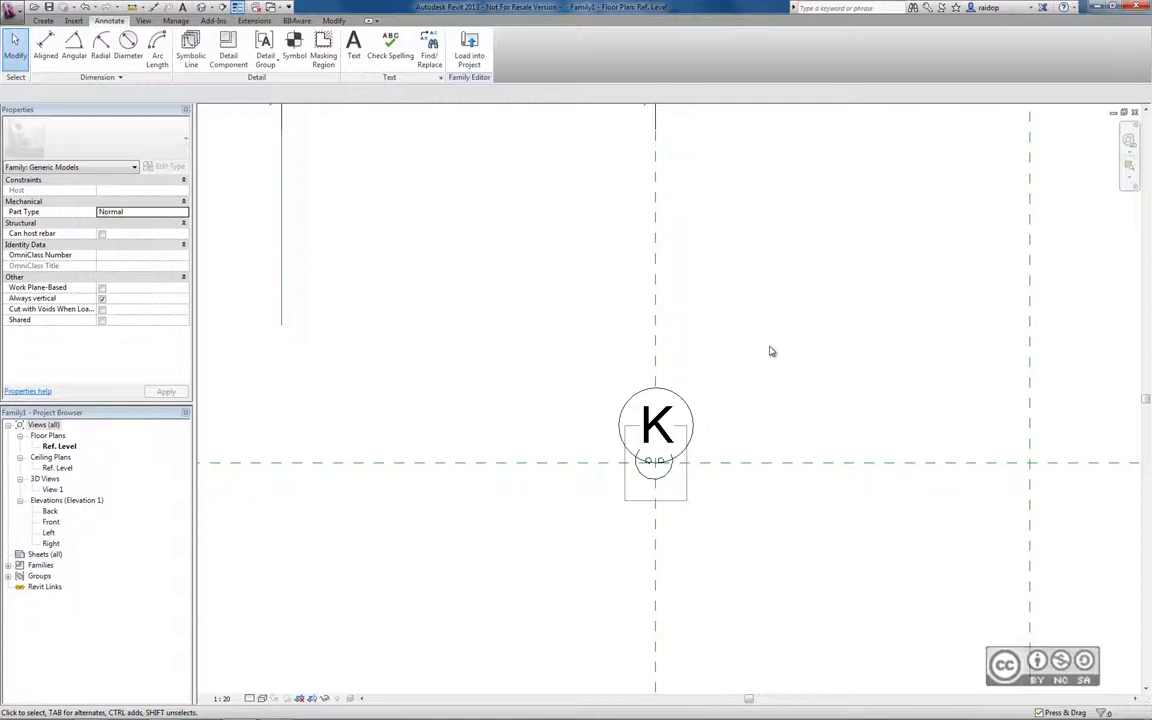
{"action": "left_click", "coordinate": [265, 7]}
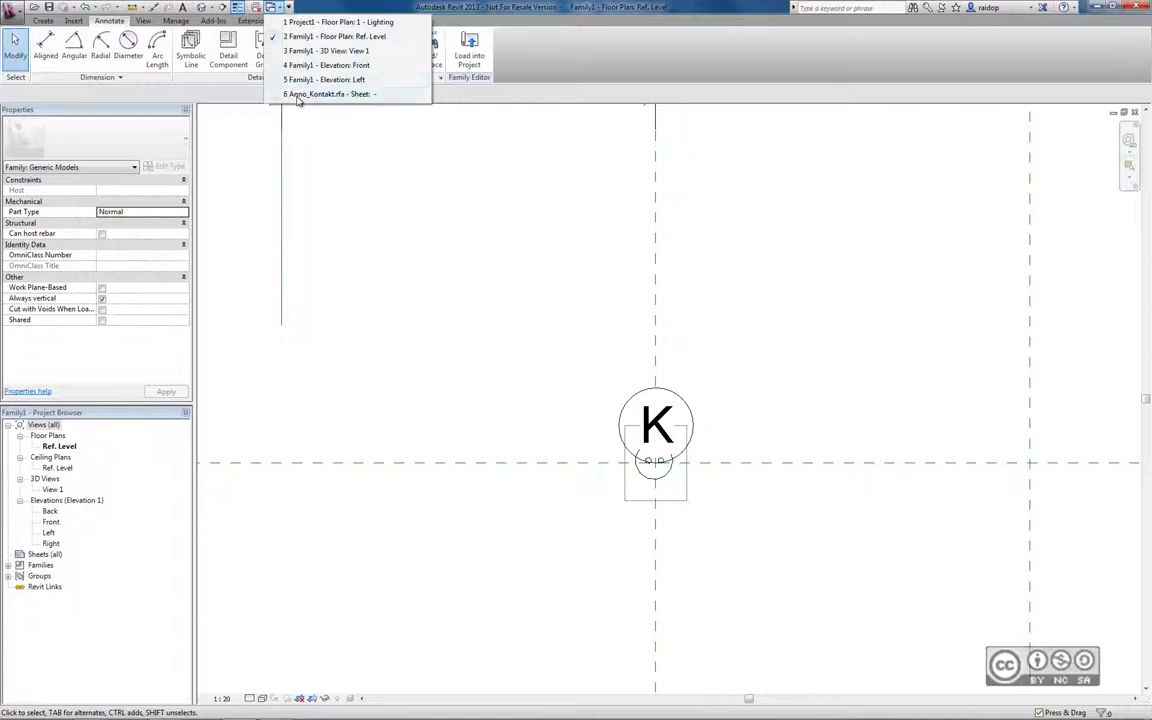
Save the Anno_Kontakt family as Anno_Kontakt_2.rfa and load it into Family1
{"action": "left_click", "coordinate": [270, 92]}
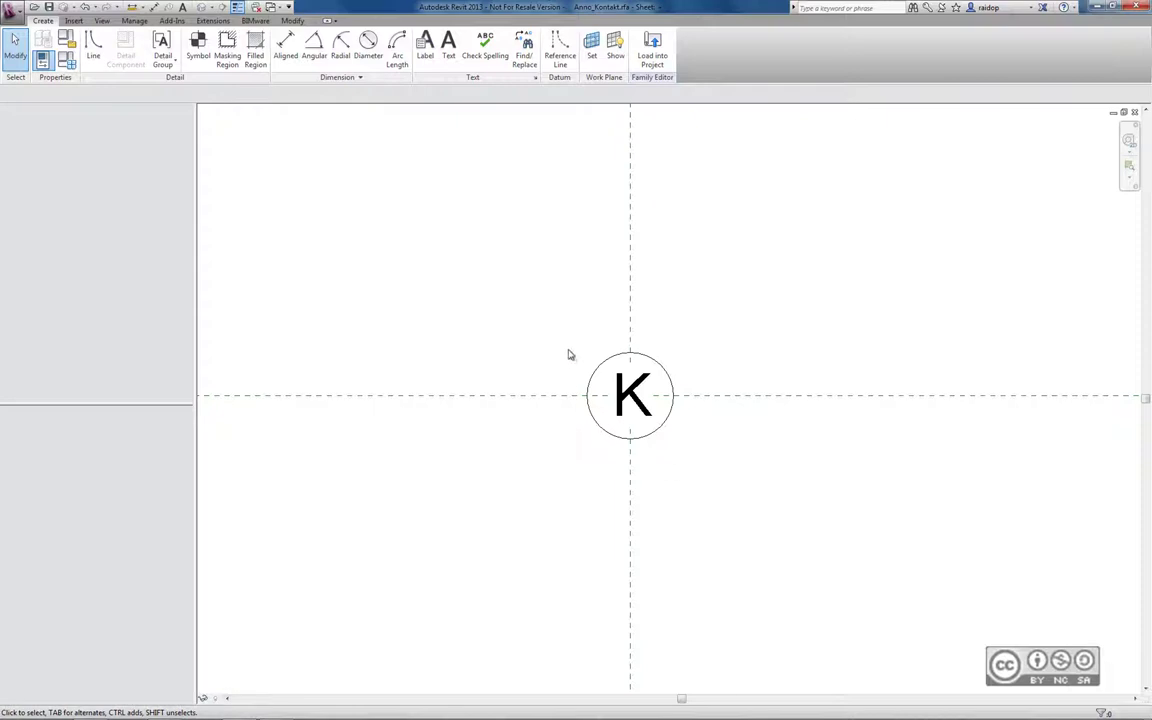
{"action": "left_click", "coordinate": [11, 8]}
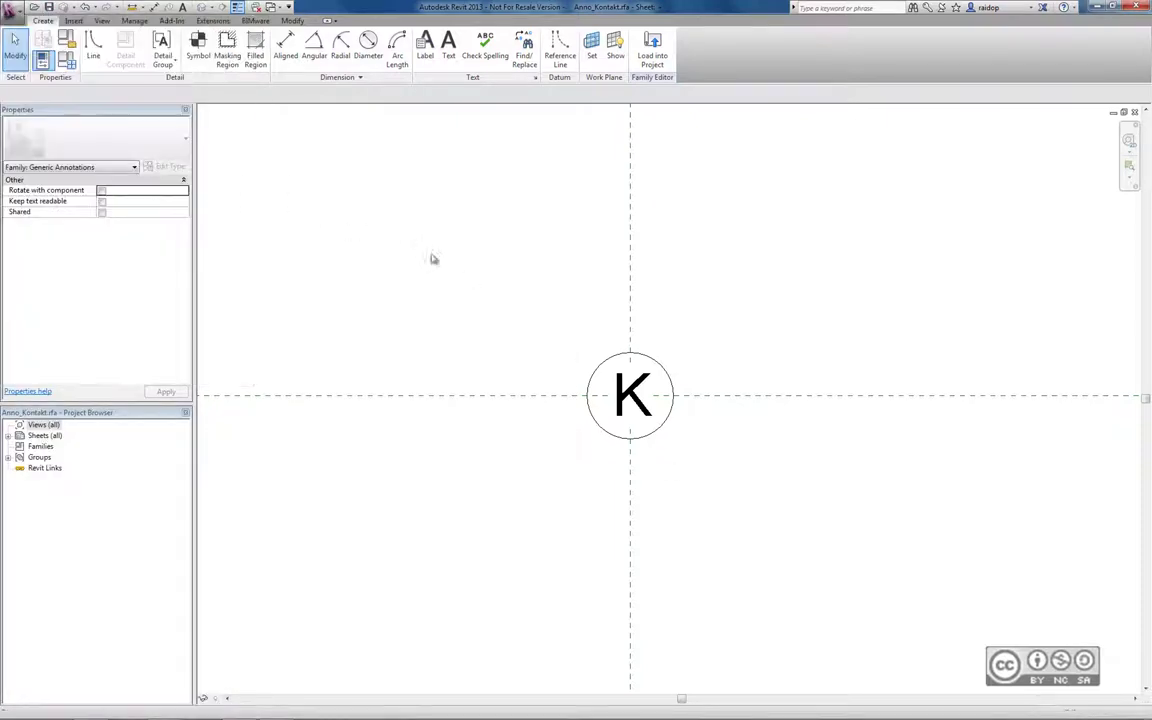
{"action": "key", "text": "Left"}
{"action": "key", "text": "Left"}
{"action": "key", "text": "Left"}
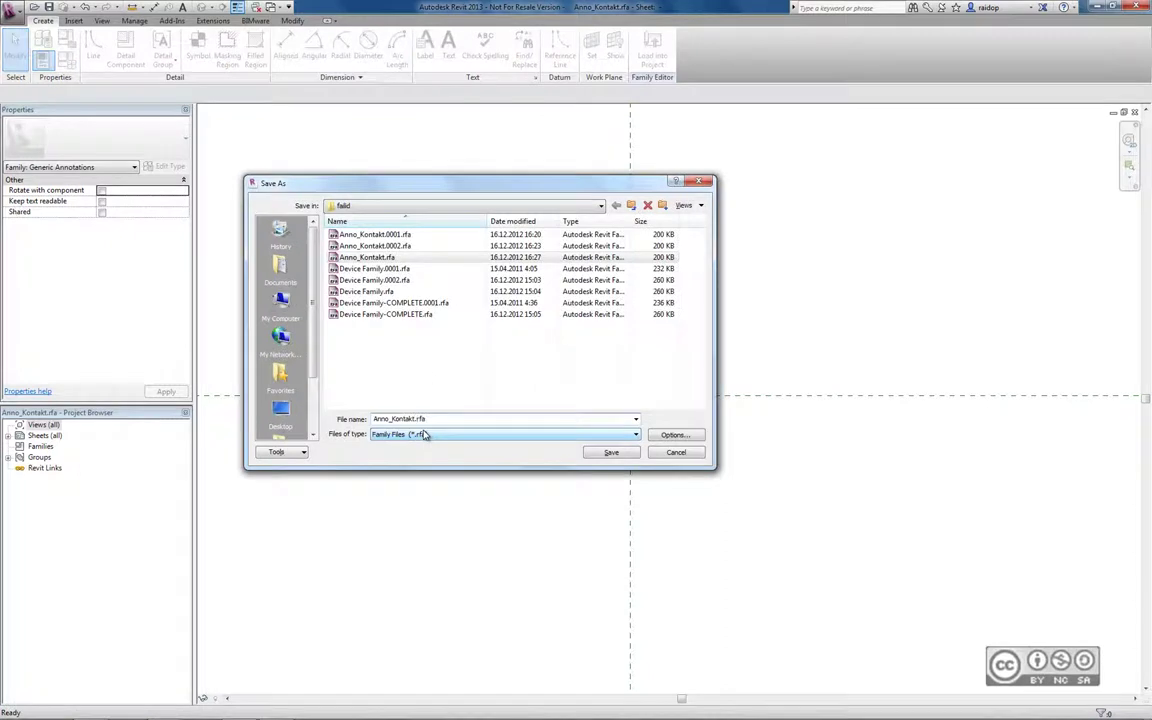
{"action": "type", "text": "_2"}
{"action": "key", "text": "Return"}
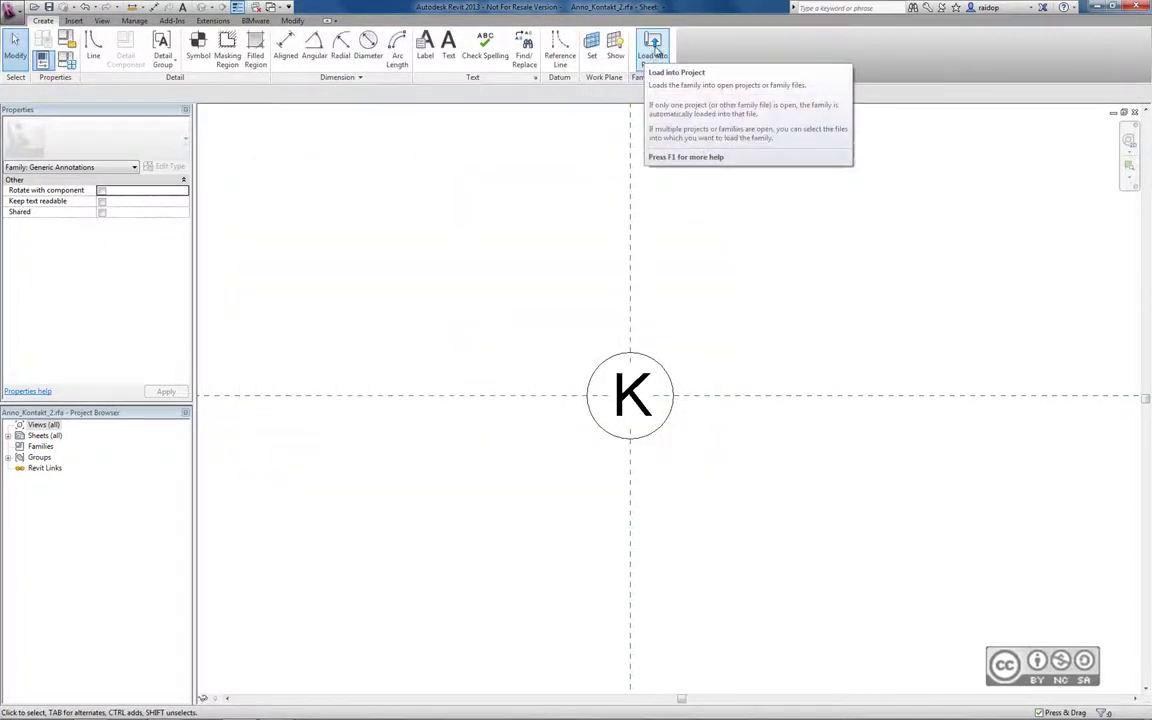
{"action": "left_click", "coordinate": [653, 45]}
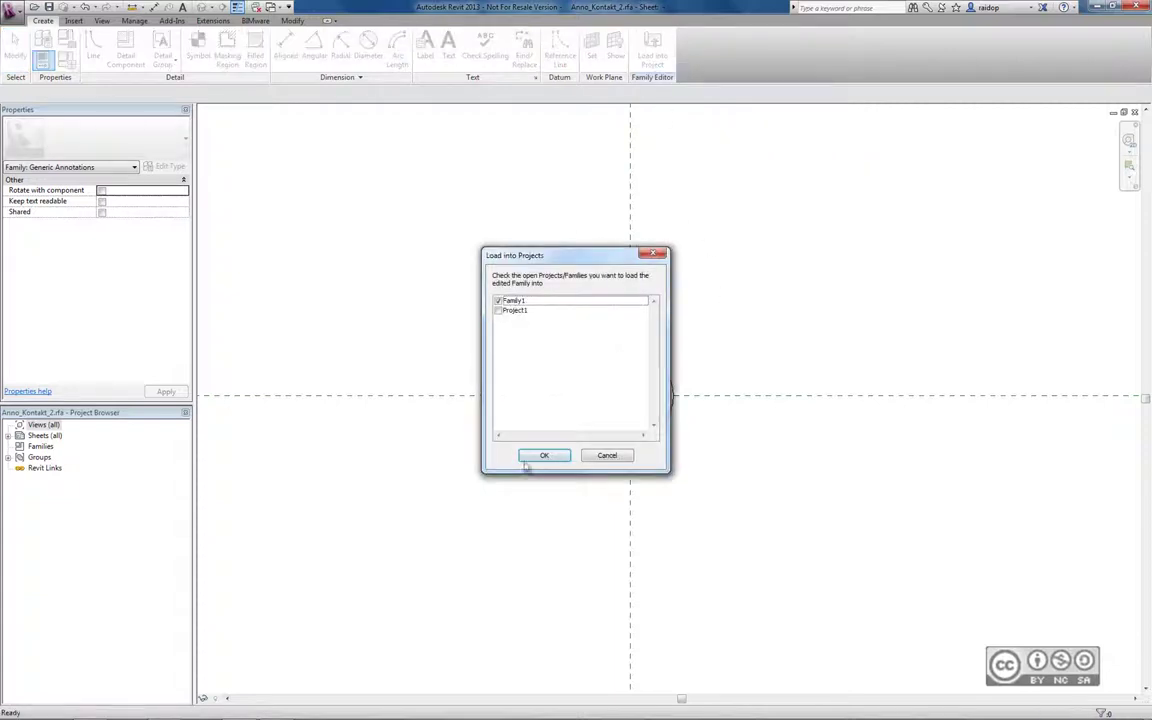
{"action": "left_click", "coordinate": [543, 457]}
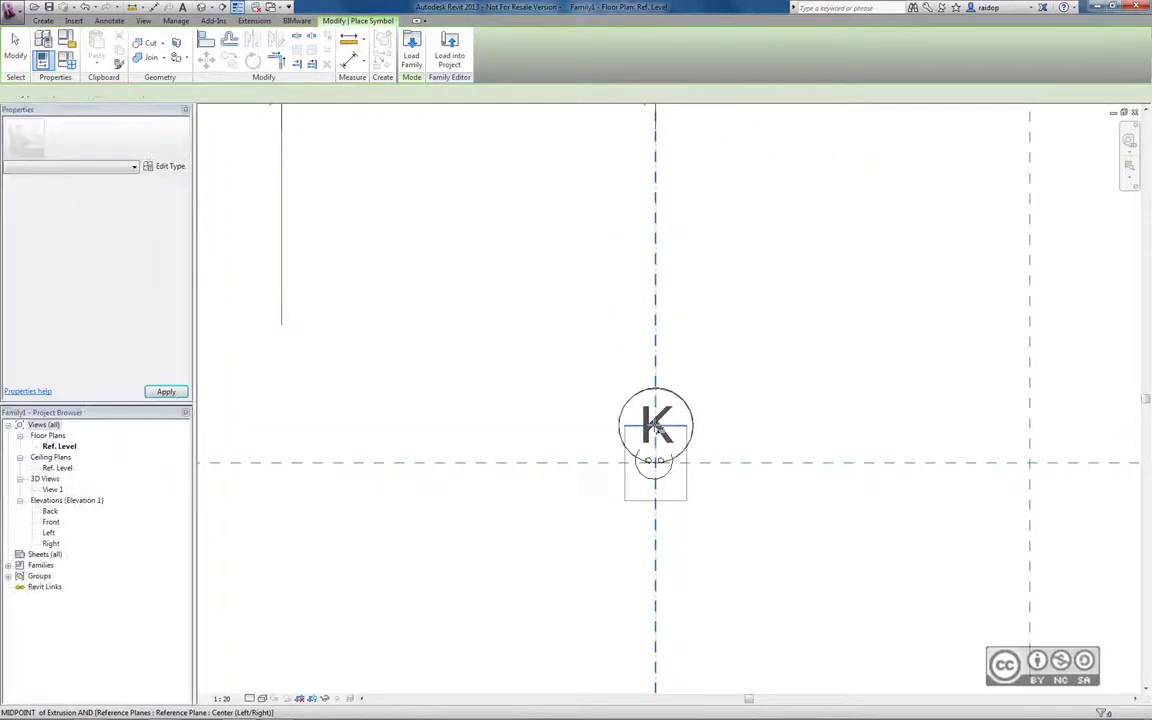
Stop placing copies and rotate the K symbol 90 degrees
{"action": "left_click", "coordinate": [656, 428]}
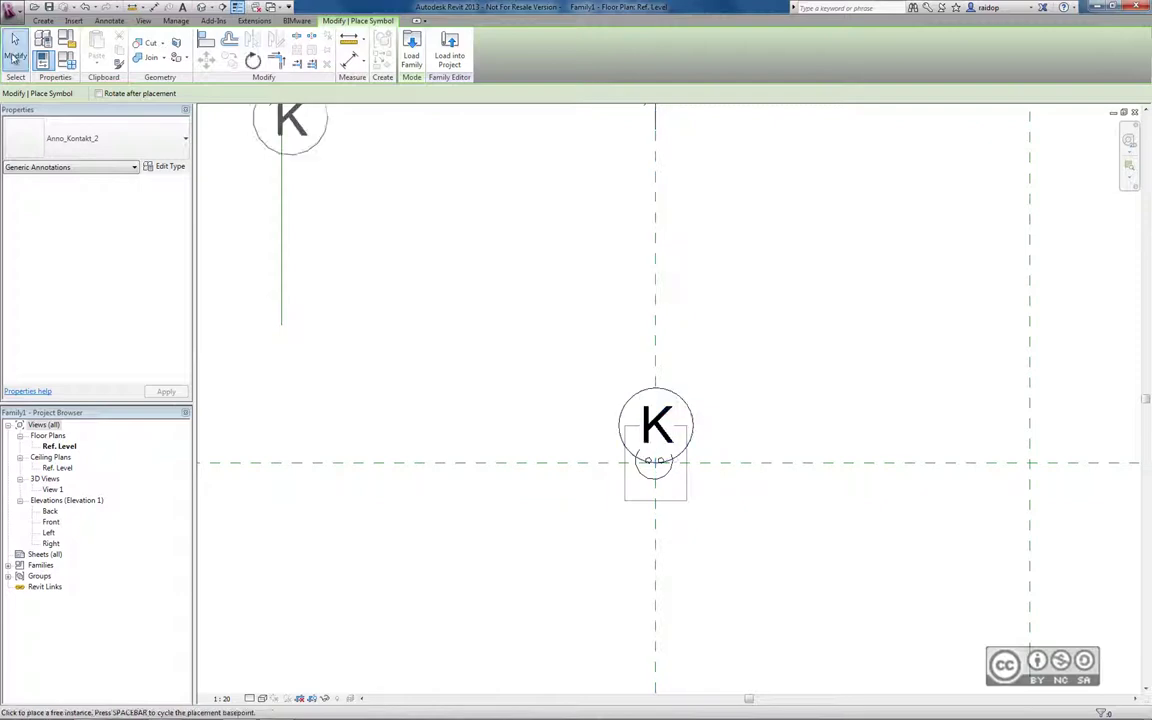
{"action": "key", "text": "Escape"}
{"action": "key", "text": "Escape"}
{"action": "left_click", "coordinate": [640, 390]}
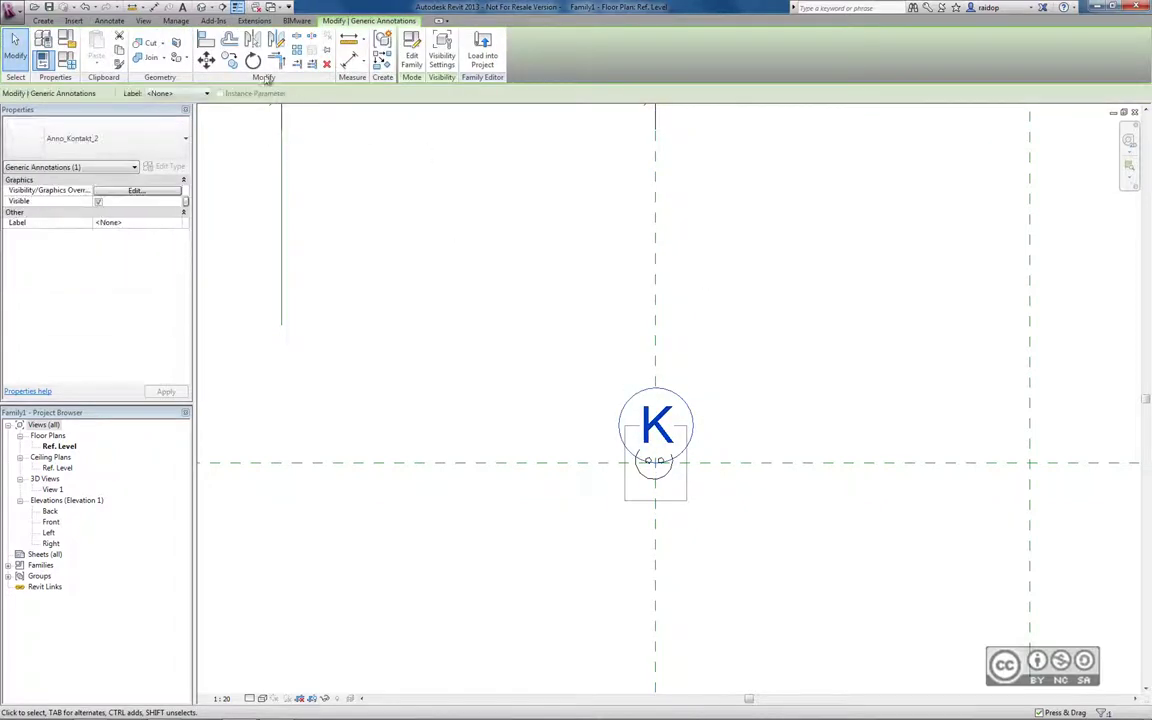
{"action": "left_click", "coordinate": [254, 64]}
{"action": "left_click", "coordinate": [699, 375]}
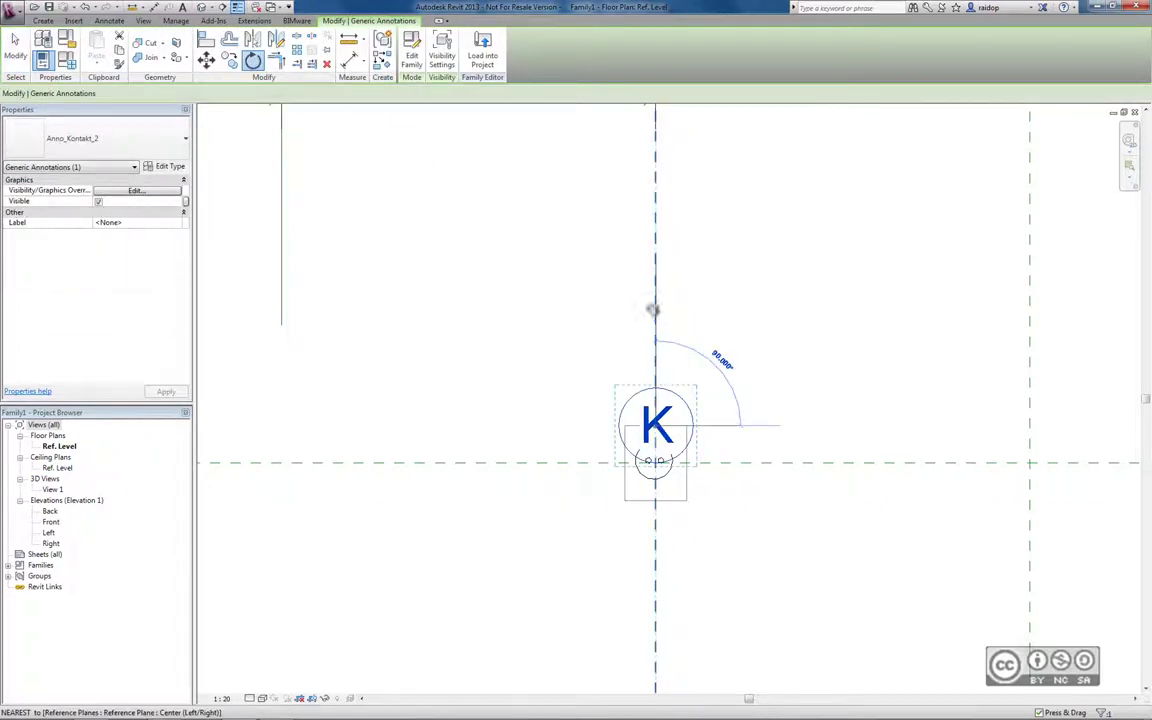
{"action": "left_click", "coordinate": [743, 316]}
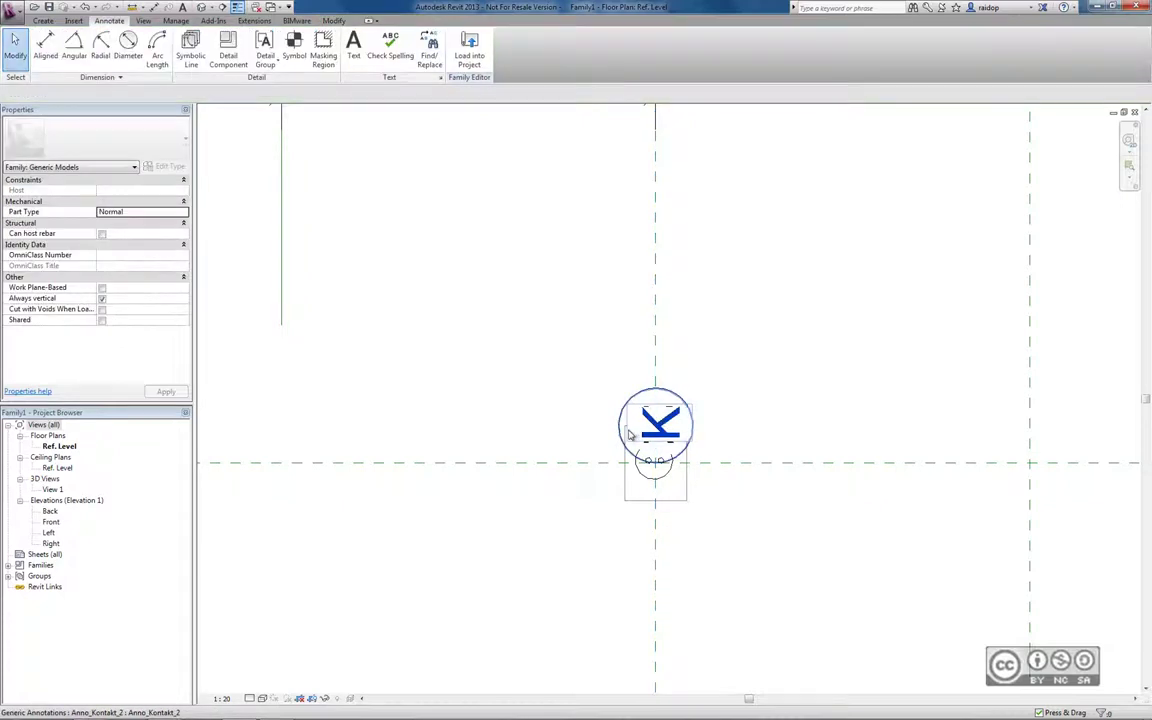
{"action": "scroll", "coordinate": [712, 405], "scroll_direction": "up", "scroll_amount": 1}
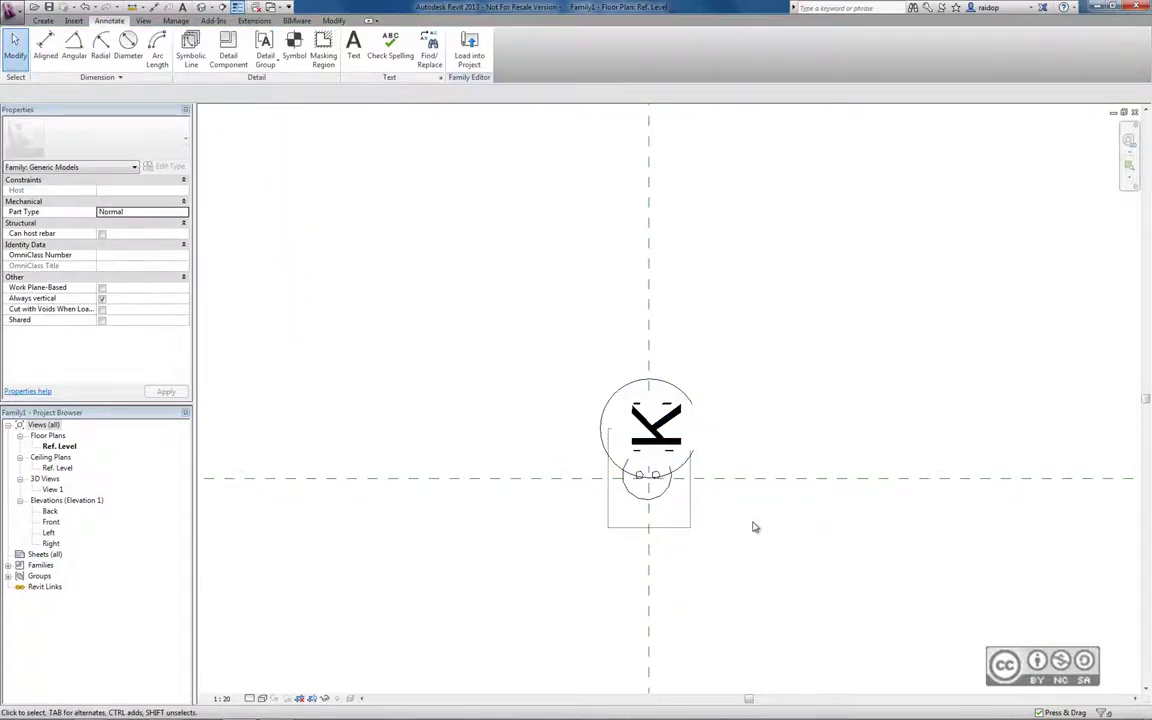
Zoom and pan to check the Kaugus and Pikkus dimensions around the K symbol
{"action": "left_click", "coordinate": [656, 425]}
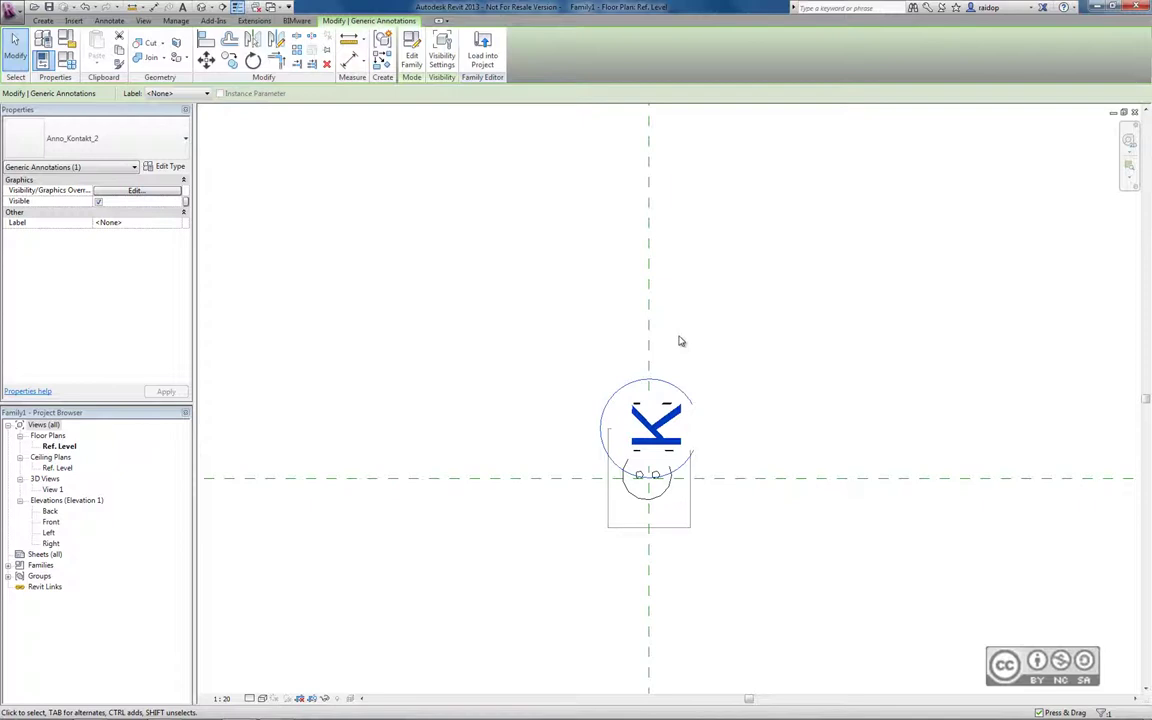
{"action": "left_click", "coordinate": [434, 529]}
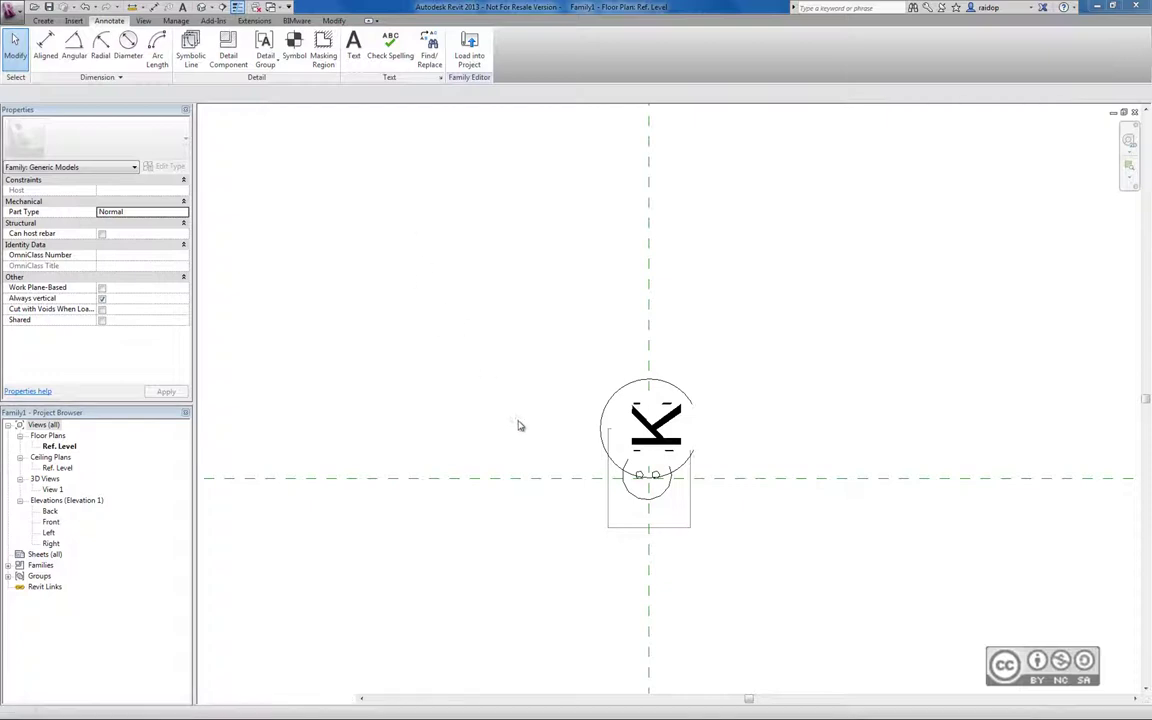
{"action": "scroll", "coordinate": [519, 424], "scroll_direction": "down", "scroll_amount": 3}
{"action": "scroll", "coordinate": [489, 386], "scroll_direction": "down", "scroll_amount": 1}
{"action": "middle_click_drag", "start_coordinate": [537, 437], "coordinate": [566, 503]}
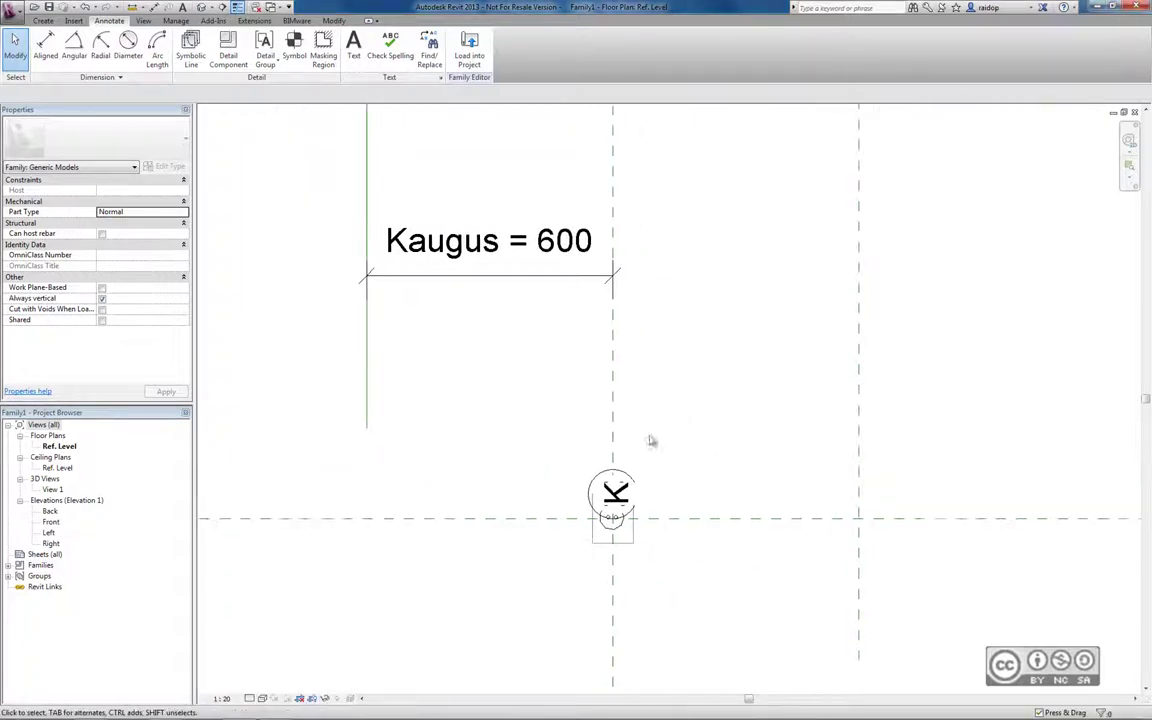
{"action": "middle_click_drag", "start_coordinate": [671, 483], "coordinate": [668, 558]}
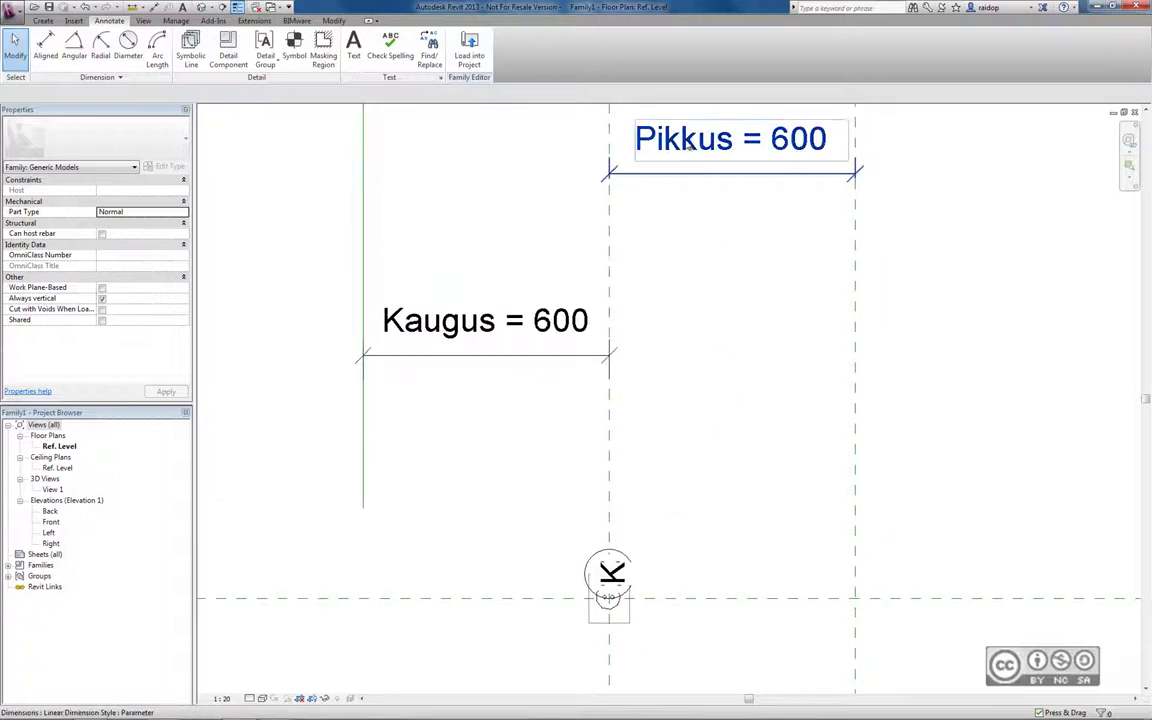
{"action": "left_click", "coordinate": [611, 573]}
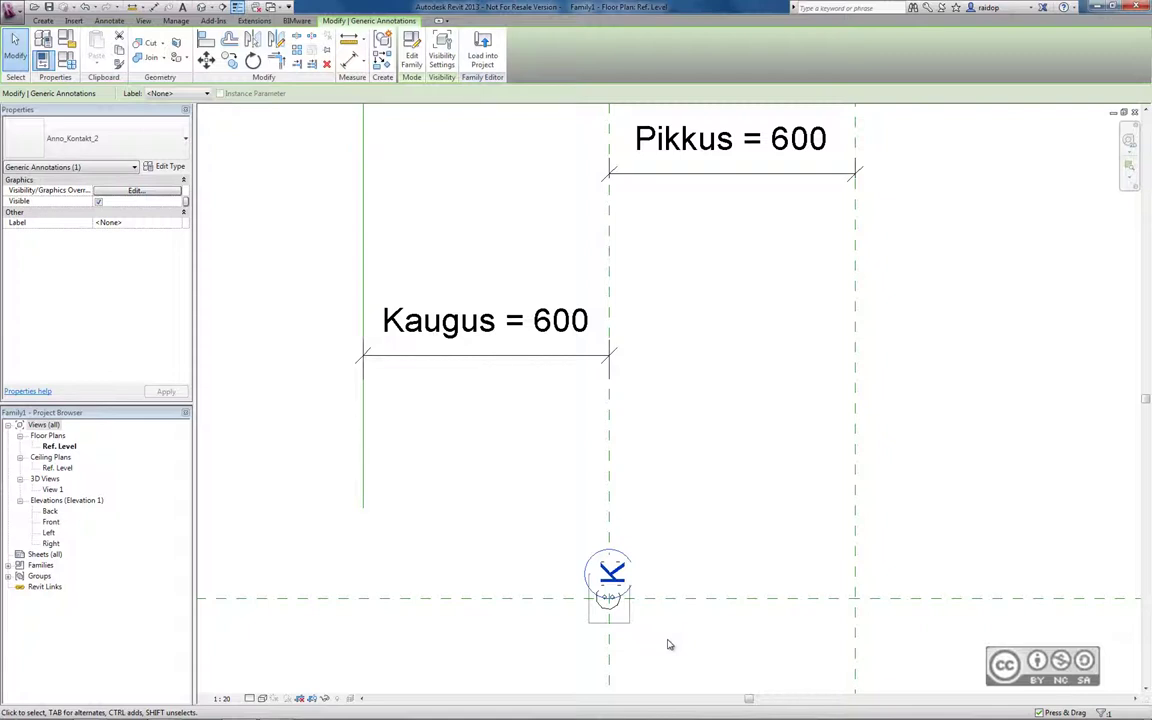
{"action": "left_click", "coordinate": [735, 377]}
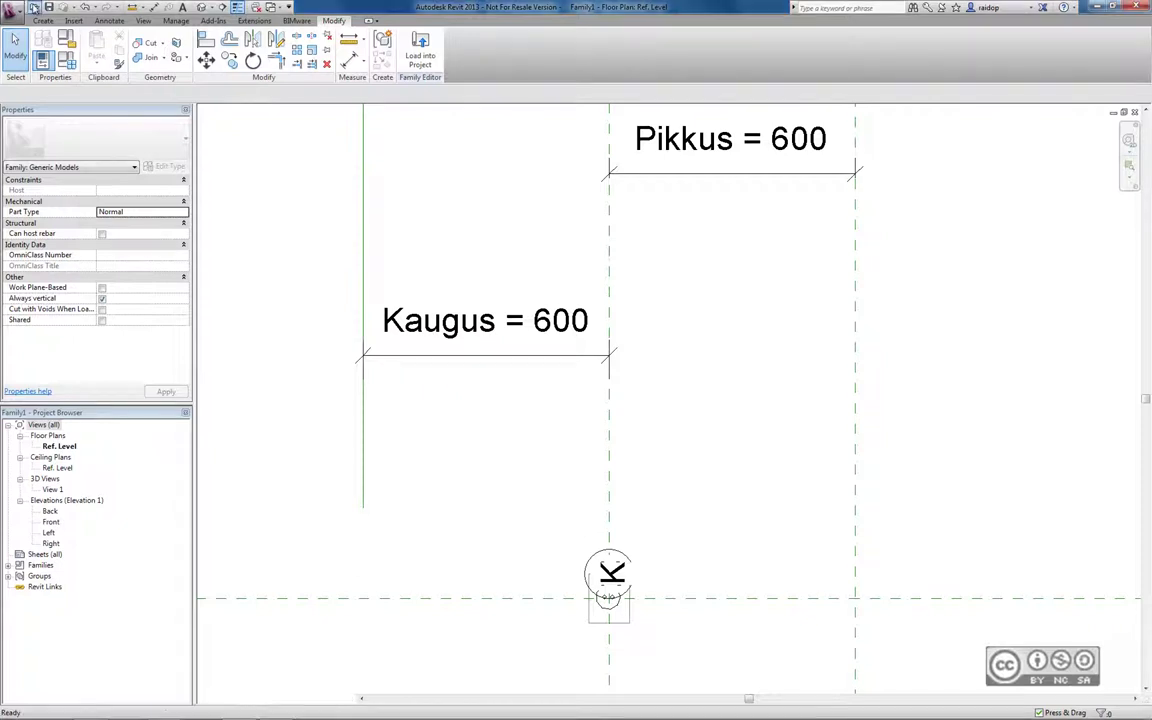
{"action": "key", "text": "ctrl+o"}
Open Device Family.rfa, view it in 3D, then return to the Ref. Level floor plan
{"action": "left_click", "coordinate": [316, 302]}
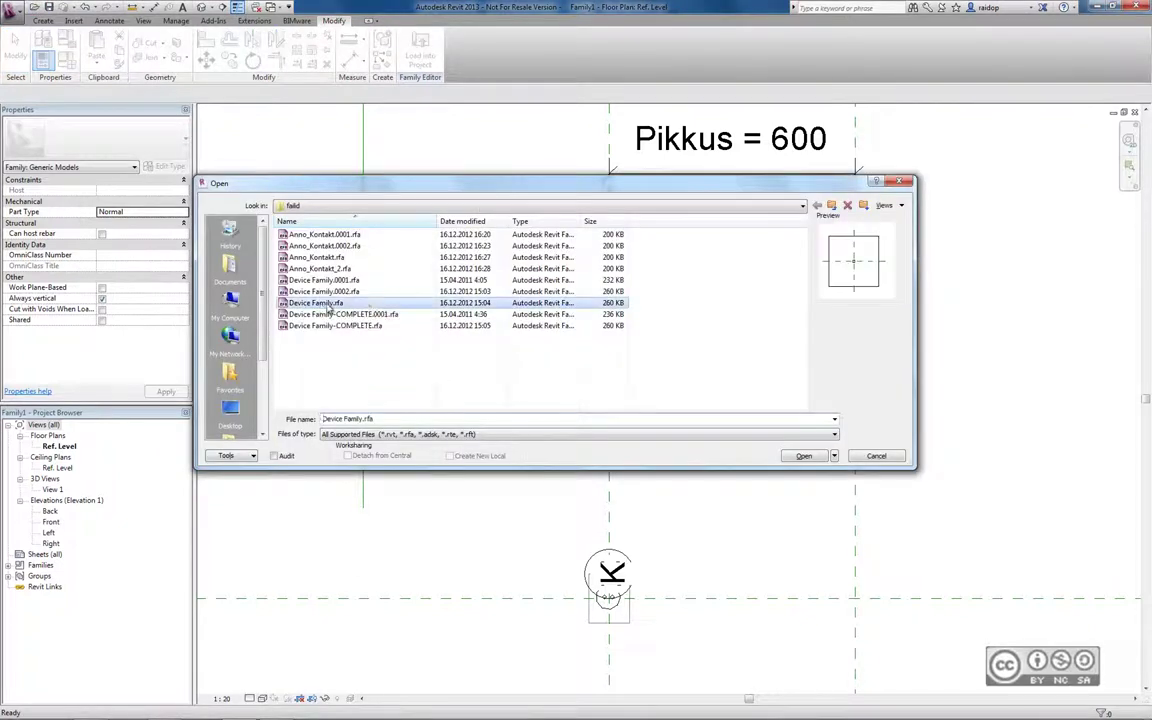
{"action": "left_click", "coordinate": [803, 456]}
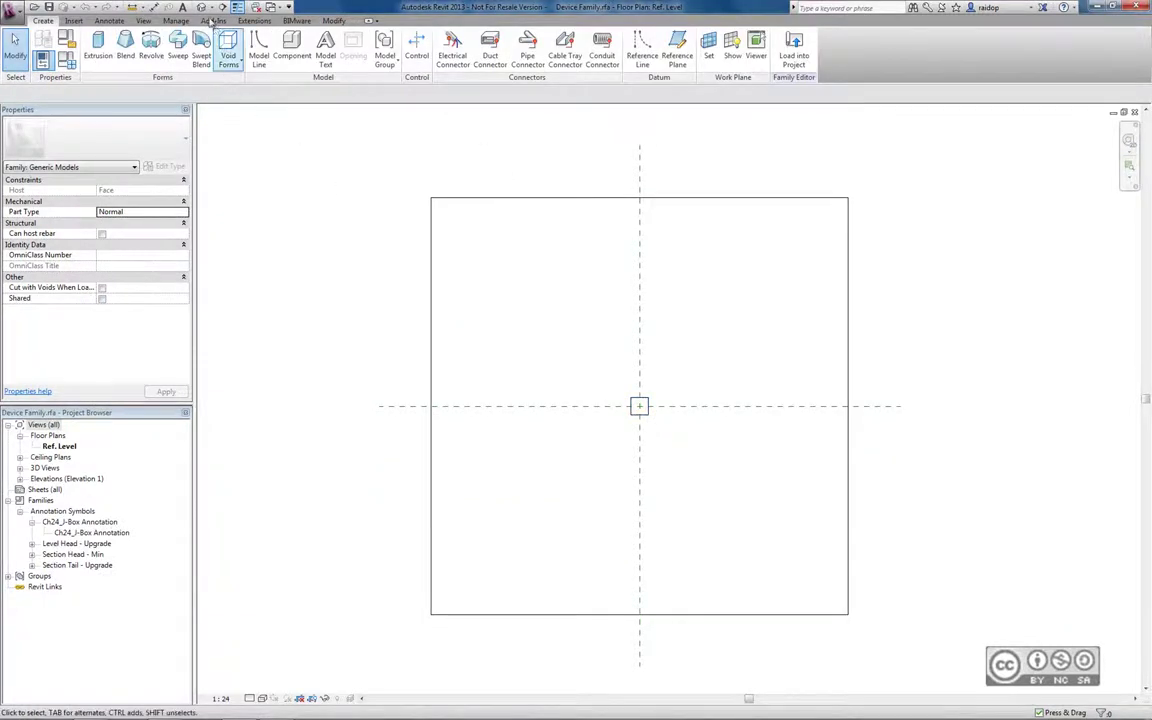
{"action": "left_click", "coordinate": [200, 7]}
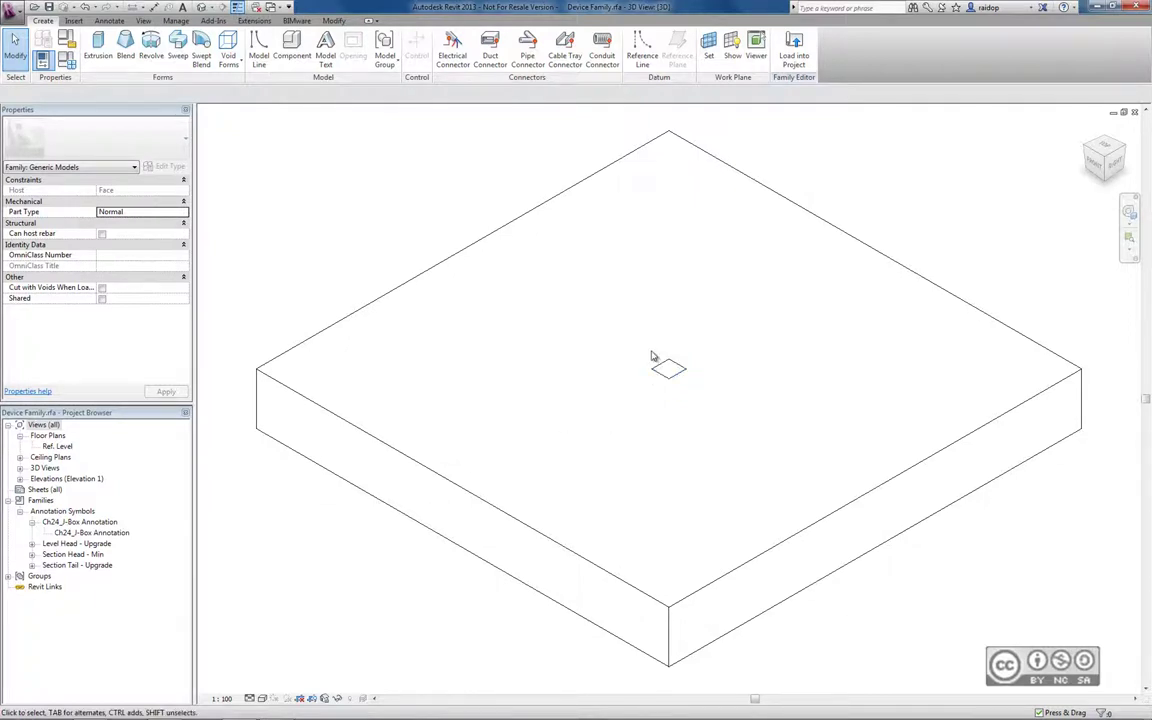
{"action": "key", "text": "ctrl+Tab"}
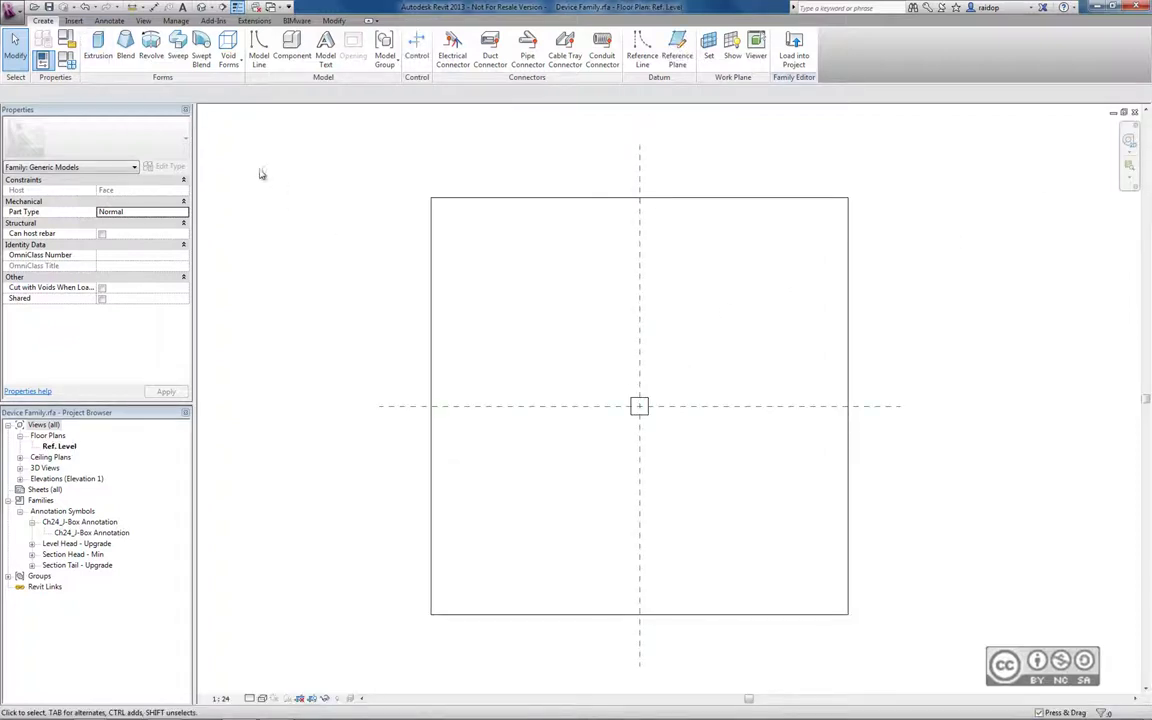
Choose Electrical Fixtures, Part Type Junction Box, and tick Maintain Annotation Orientation
{"action": "left_click", "coordinate": [67, 40]}
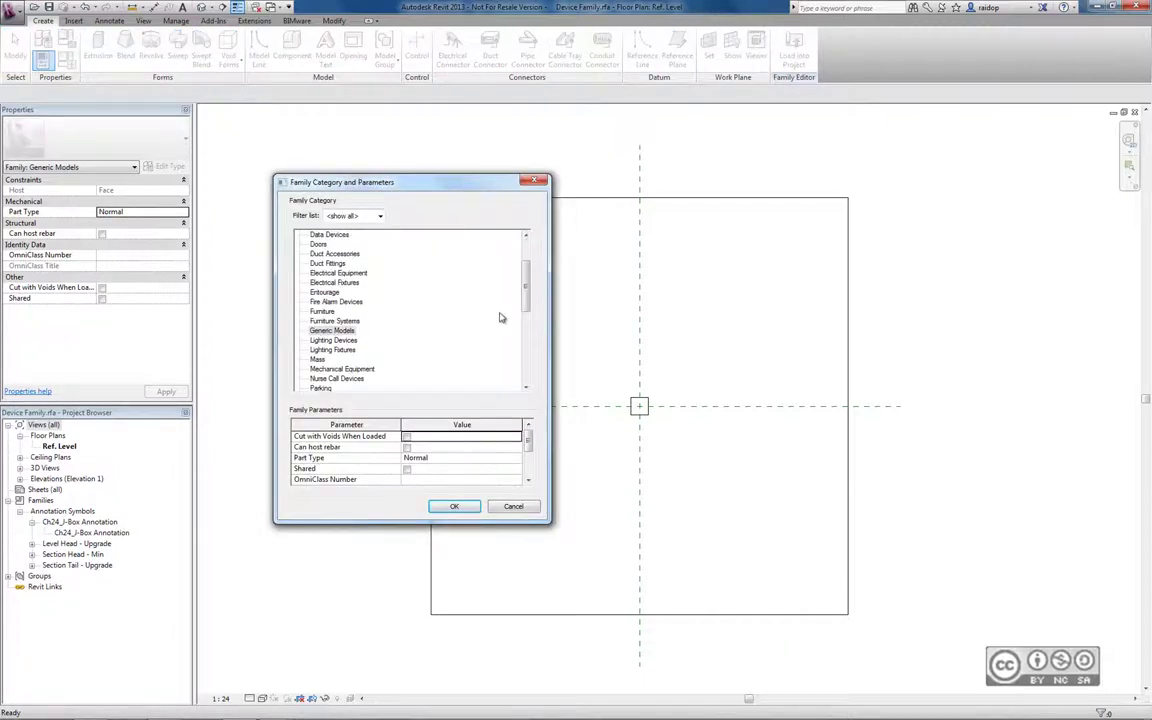
{"action": "scroll", "coordinate": [524, 290], "scroll_direction": "down", "scroll_amount": 1}
{"action": "mouse_move", "coordinate": [525, 306]}
{"action": "left_mouse_down"}
{"action": "mouse_move", "coordinate": [525, 341]}
{"action": "mouse_move", "coordinate": [525, 290]}
{"action": "left_mouse_up"}
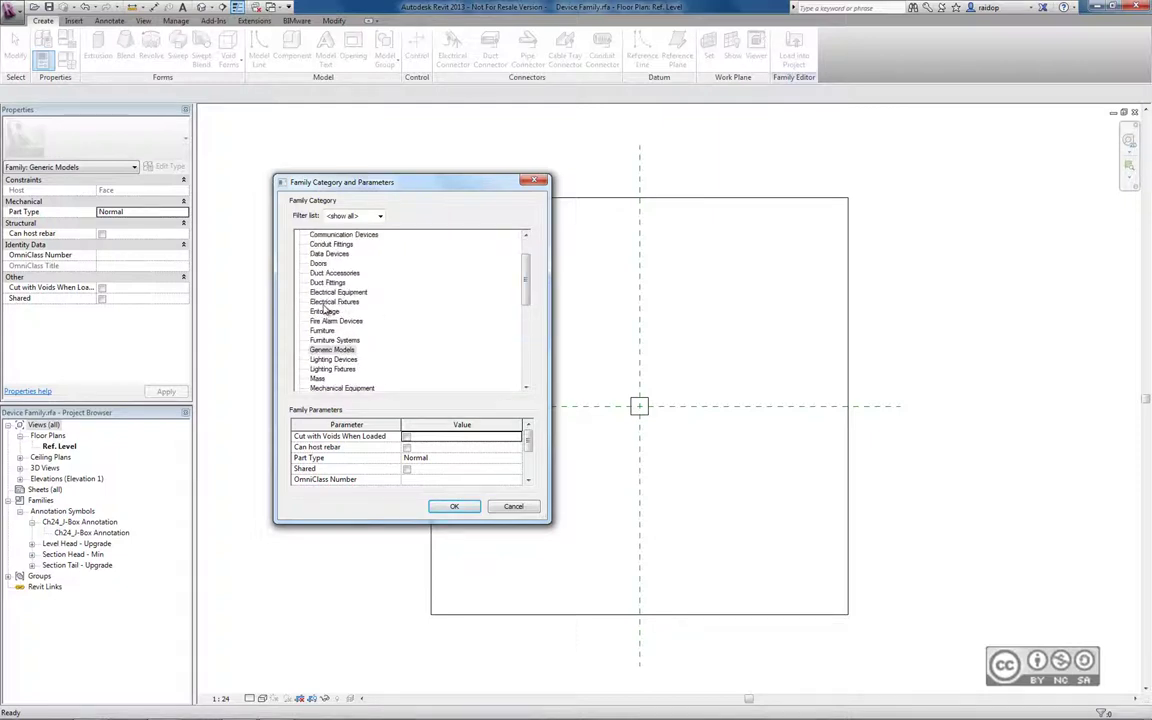
{"action": "left_click", "coordinate": [325, 302]}
{"action": "left_click", "coordinate": [495, 447]}
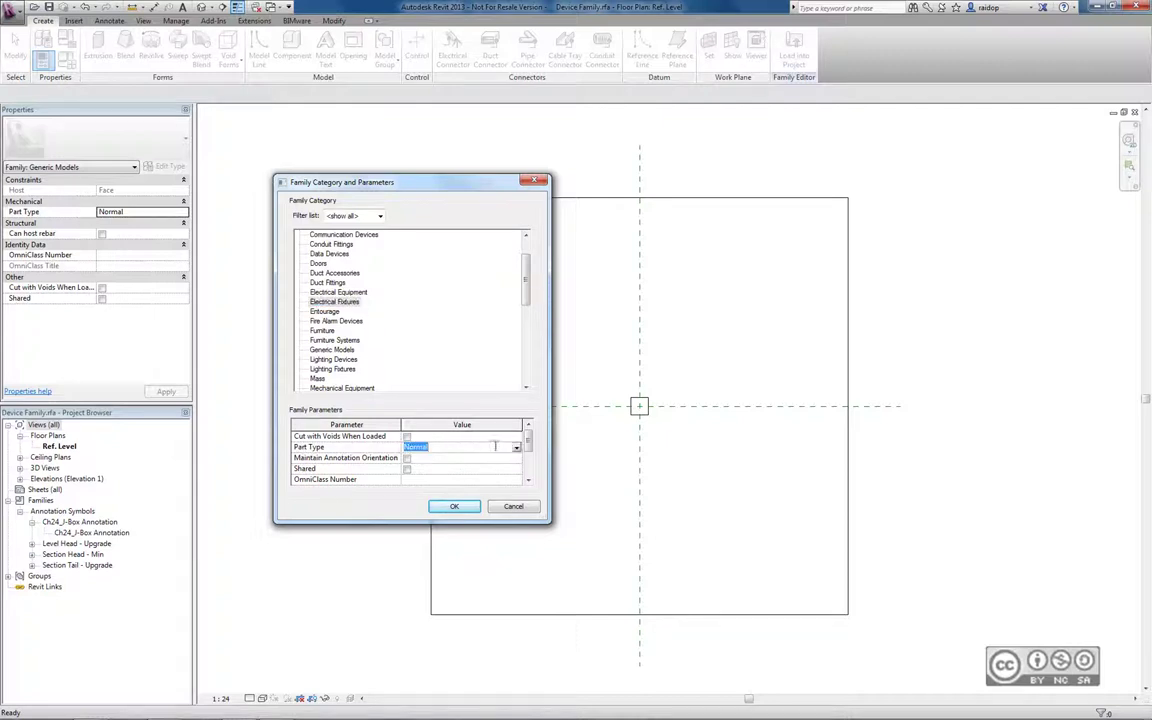
{"action": "left_click", "coordinate": [517, 449]}
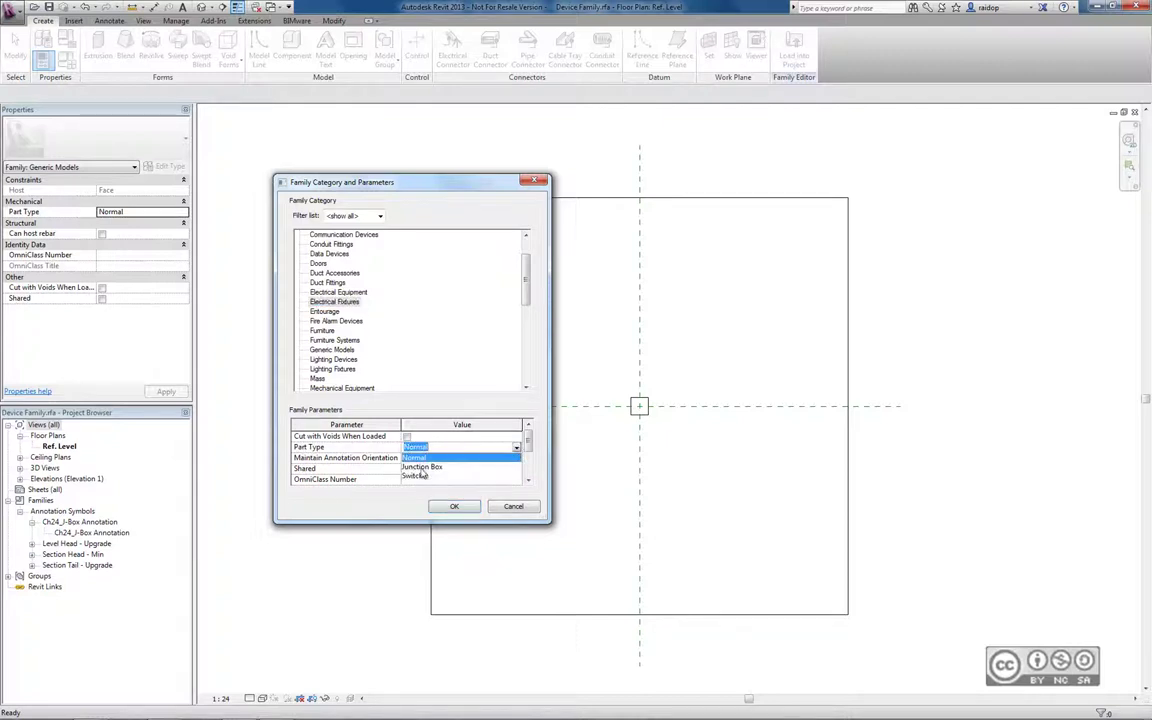
{"action": "left_click", "coordinate": [421, 467]}
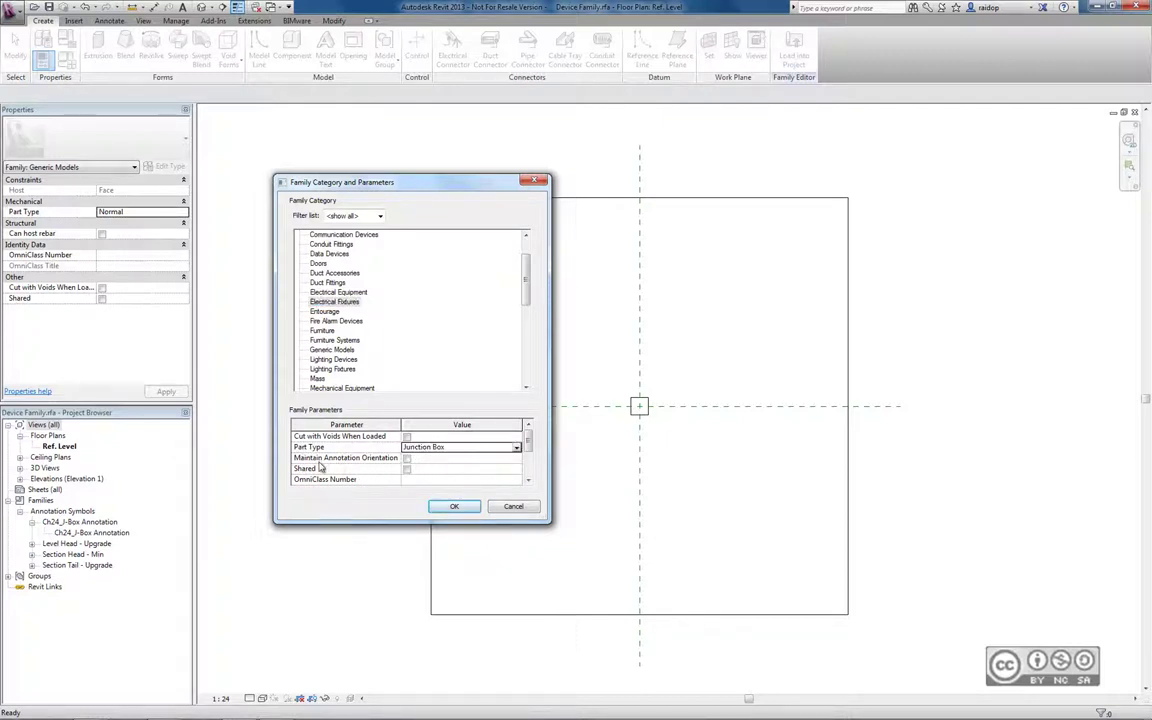
{"action": "left_click", "coordinate": [406, 458]}
{"action": "left_click", "coordinate": [454, 506]}
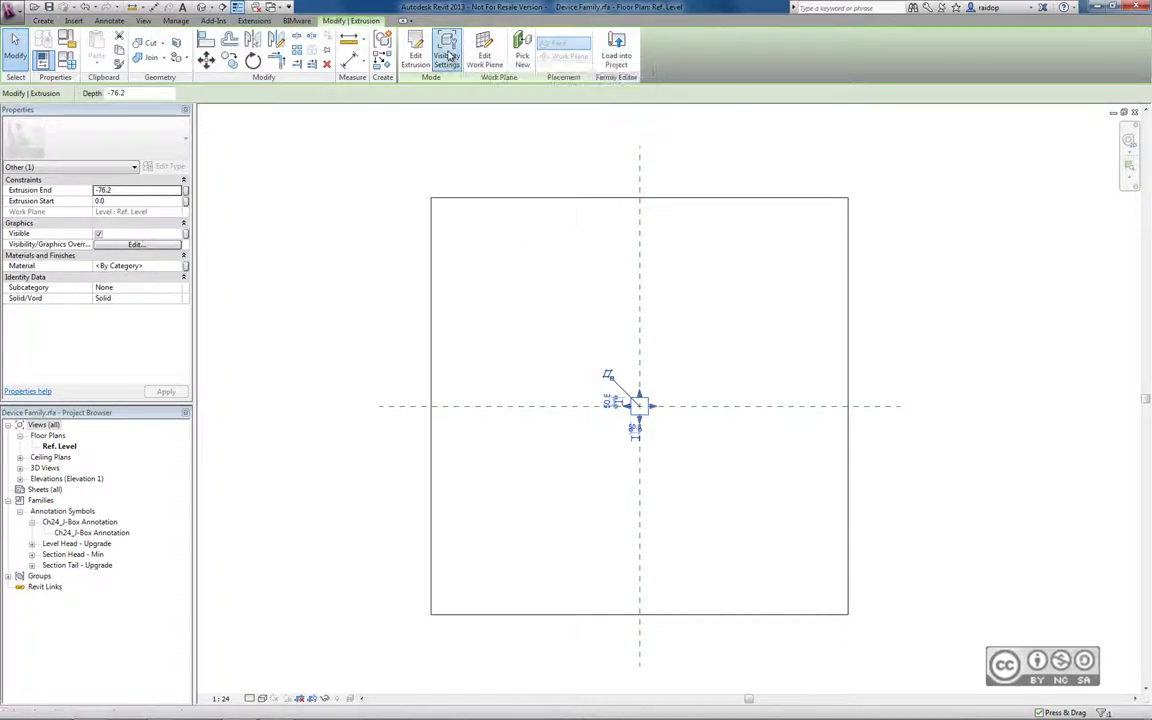
Limit the box extrusion to Fine detail with front/back views off, then start the Ch24_J-Box Annotation symbol
{"action": "left_click", "coordinate": [480, 341]}
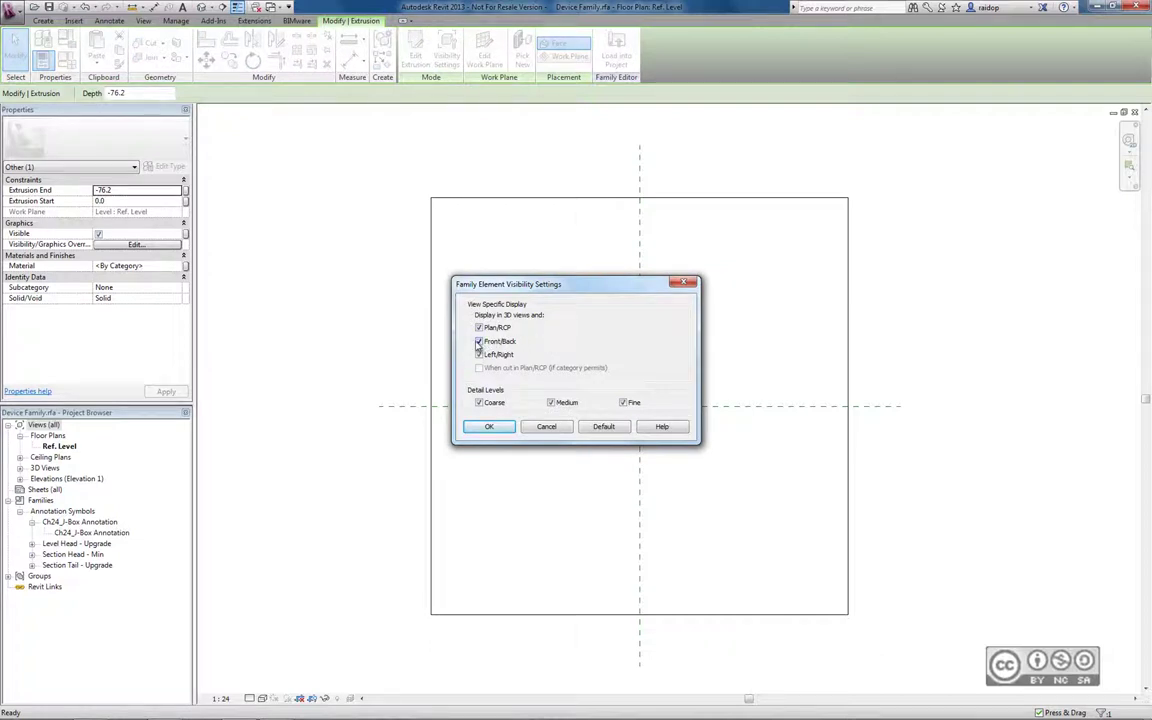
{"action": "left_click", "coordinate": [479, 402]}
{"action": "left_click", "coordinate": [551, 402]}
{"action": "left_click", "coordinate": [489, 426]}
{"action": "left_click", "coordinate": [109, 21]}
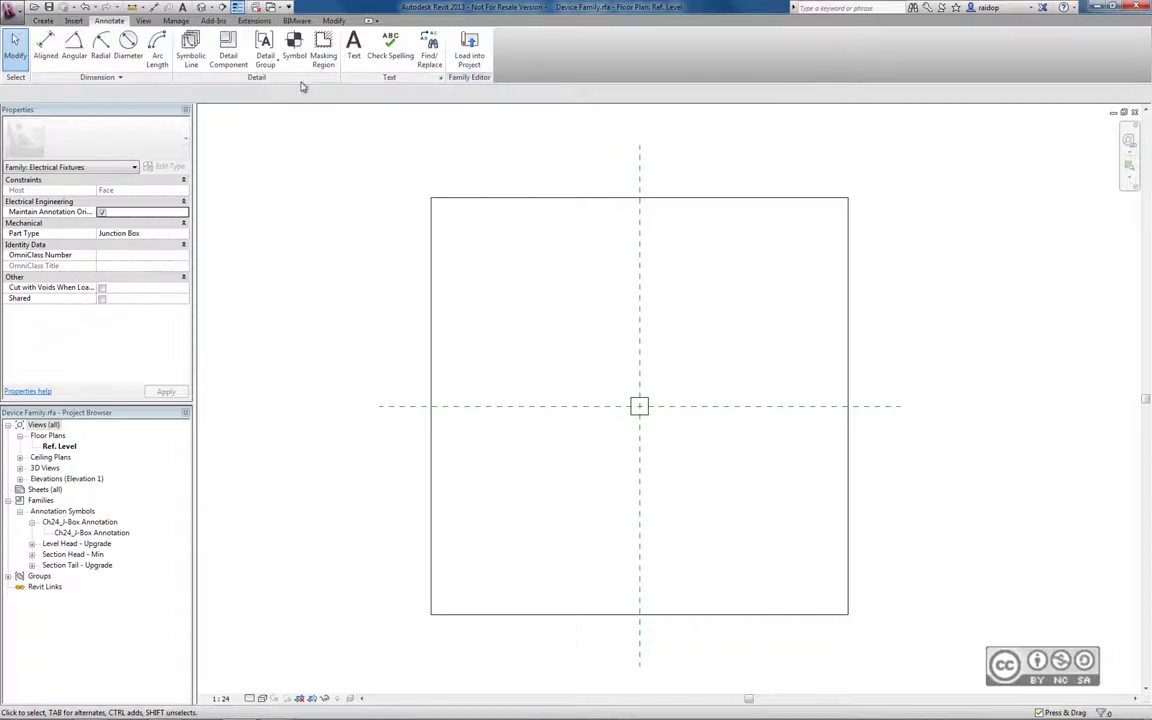
{"action": "left_click", "coordinate": [294, 45]}
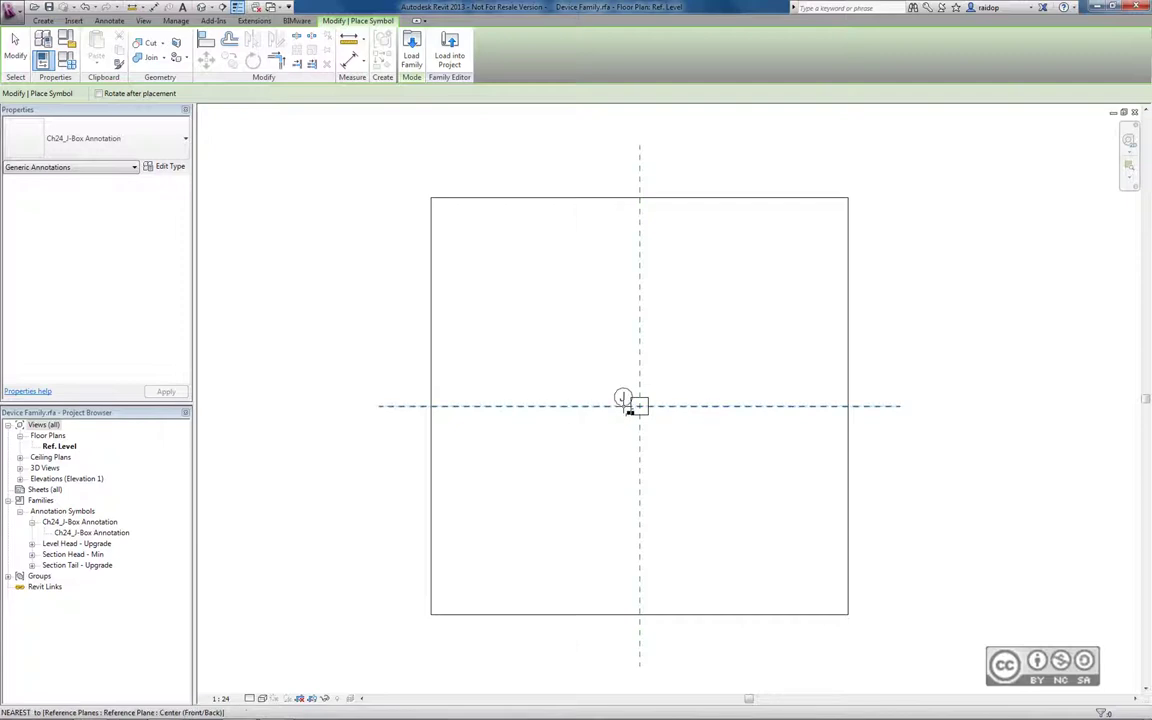
Place the circled-J annotation symbol just above the origin
{"action": "scroll", "coordinate": [624, 406], "scroll_direction": "up", "scroll_amount": 2}
{"action": "scroll", "coordinate": [626, 408], "scroll_direction": "up", "scroll_amount": 2}
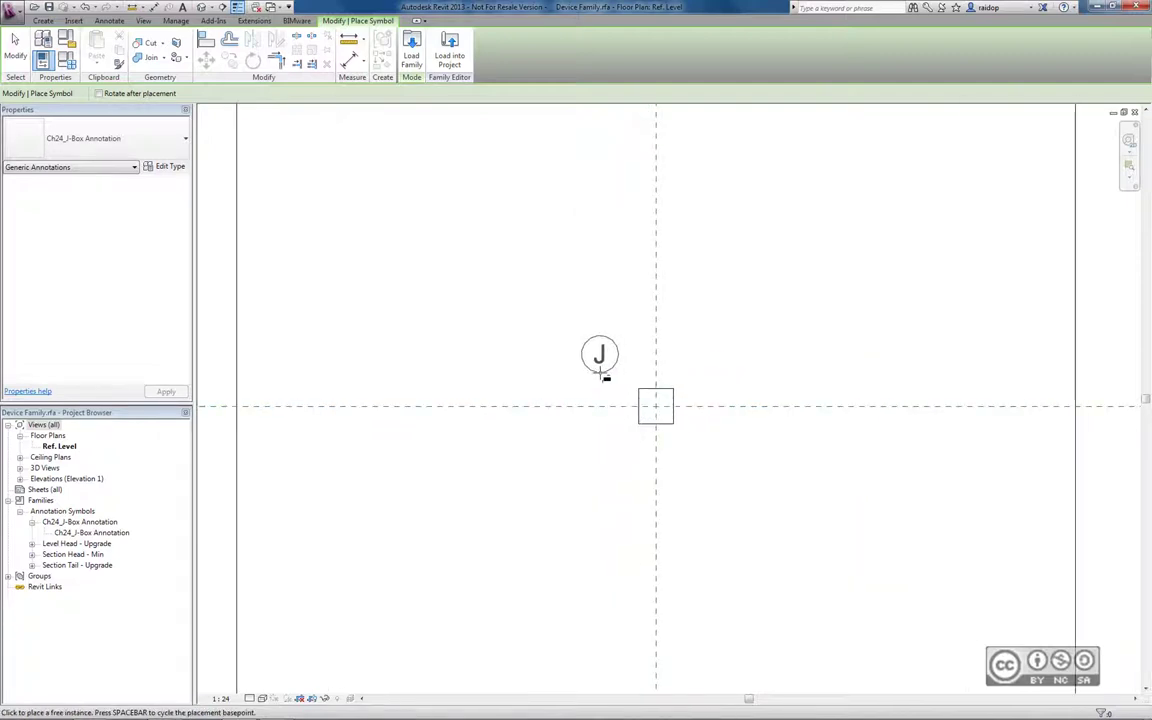
{"action": "left_click", "coordinate": [605, 381]}
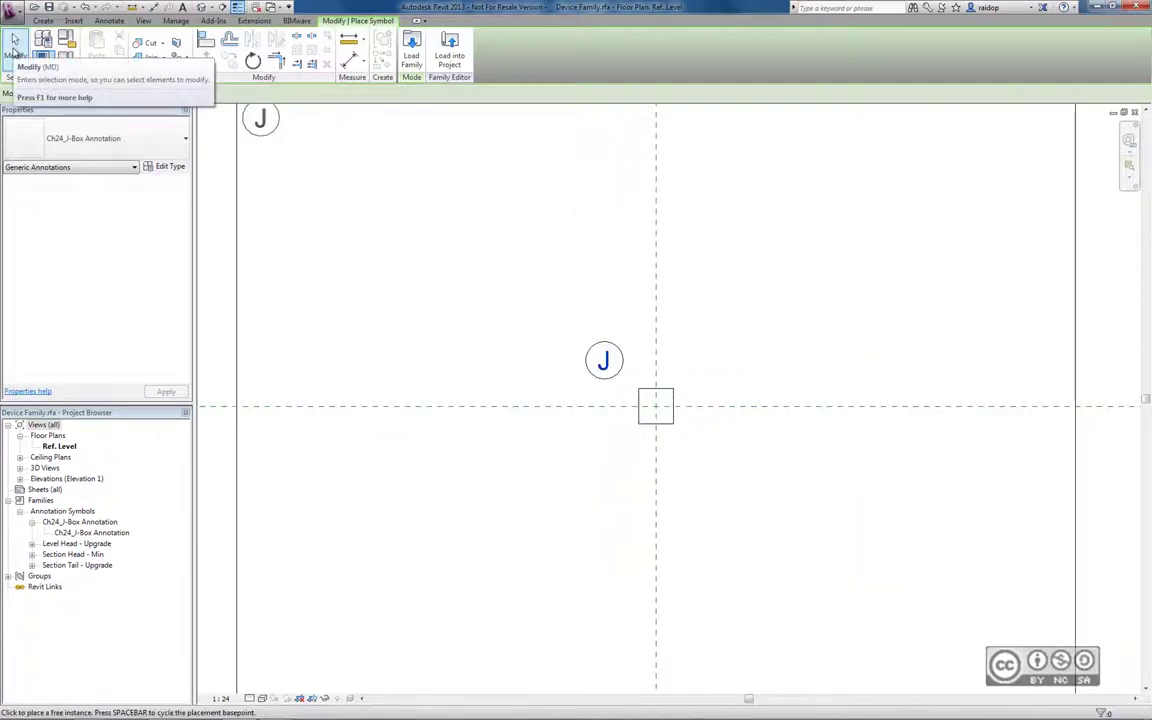
{"action": "left_click", "coordinate": [15, 50]}
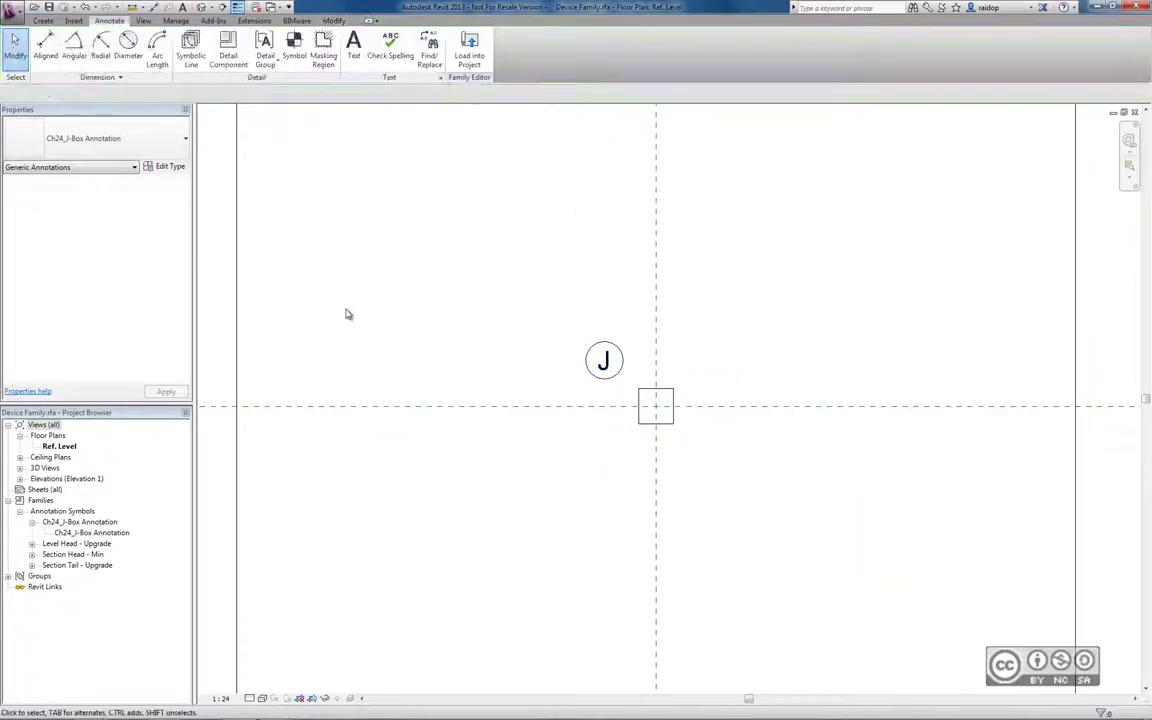
Draw a vertical reference plane to the right of the centre plane
{"action": "left_click", "coordinate": [42, 21]}
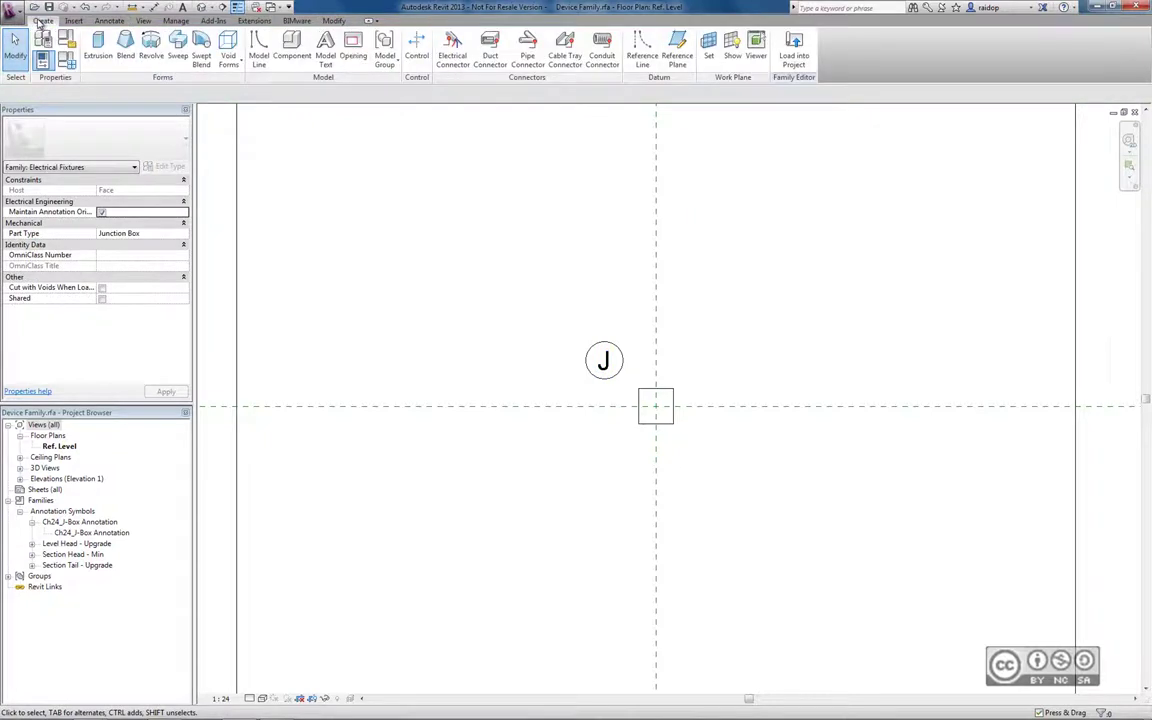
{"action": "left_click", "coordinate": [678, 57]}
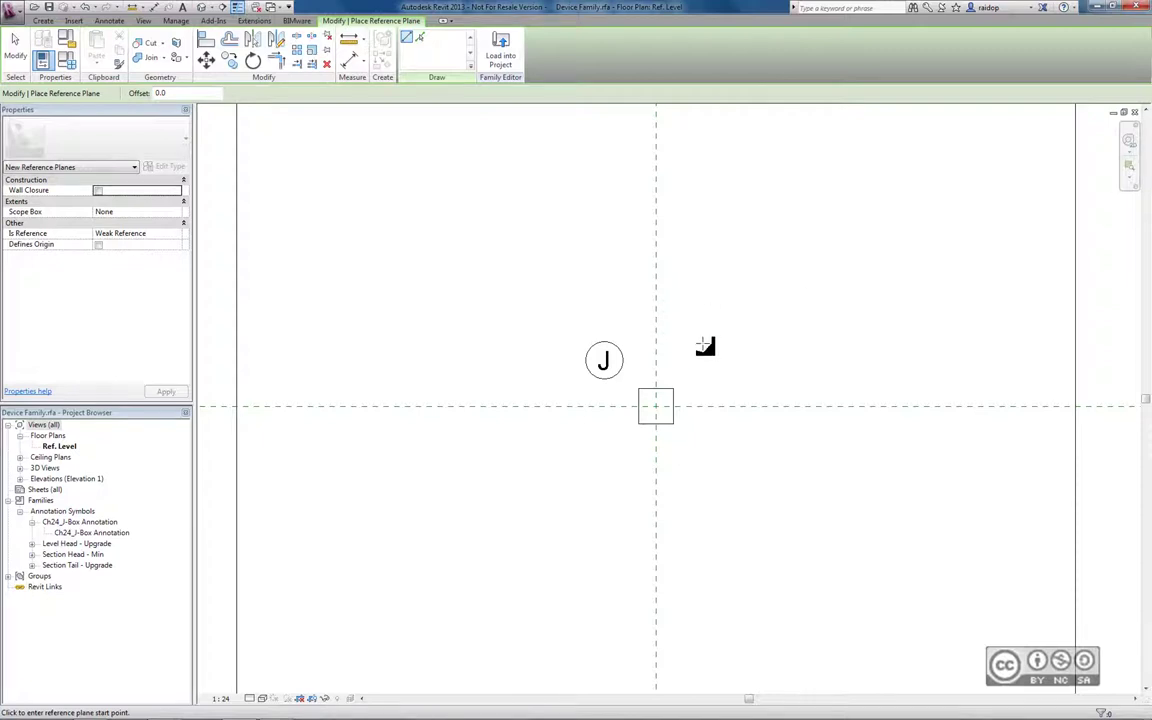
{"action": "left_click", "coordinate": [738, 276]}
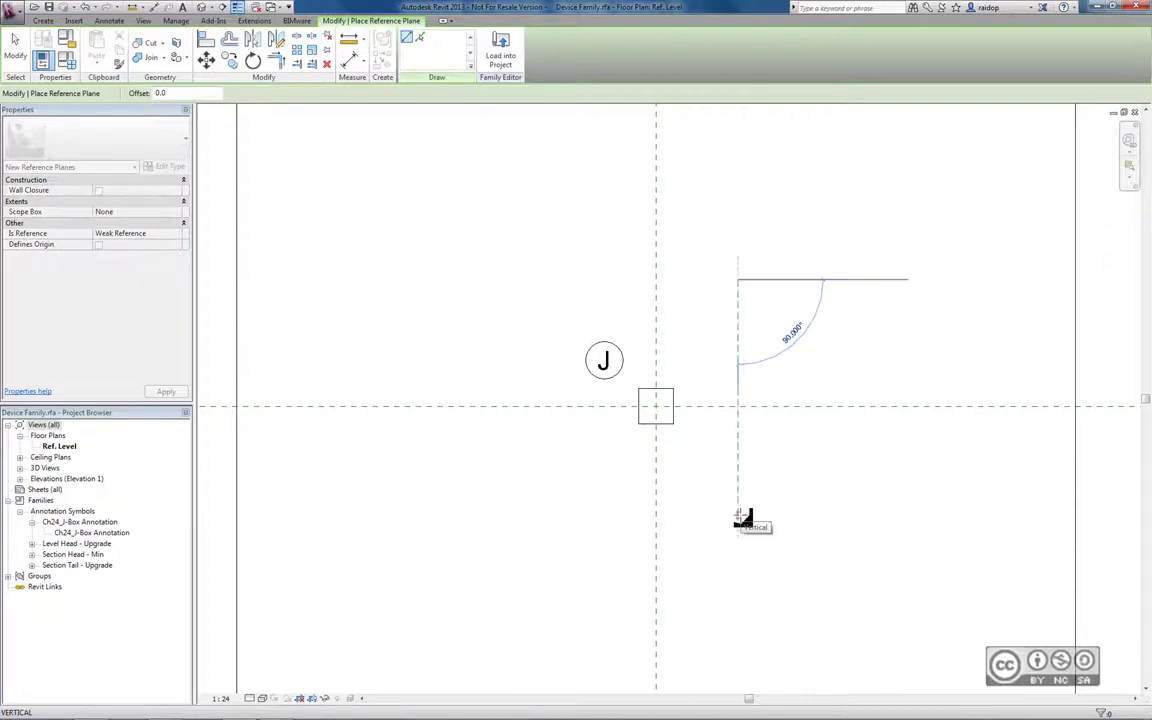
{"action": "left_click", "coordinate": [737, 514]}
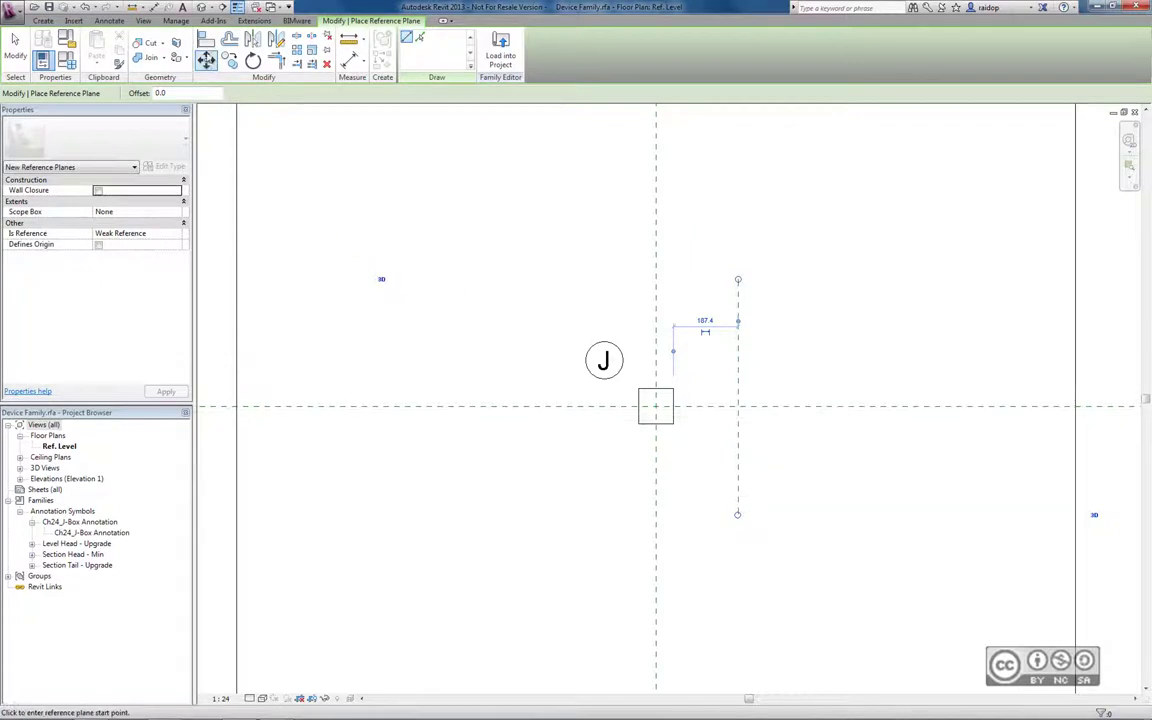
Align the J symbol to the right vertical plane with a lock, then to the horizontal centre plane
{"action": "left_click", "coordinate": [206, 40]}
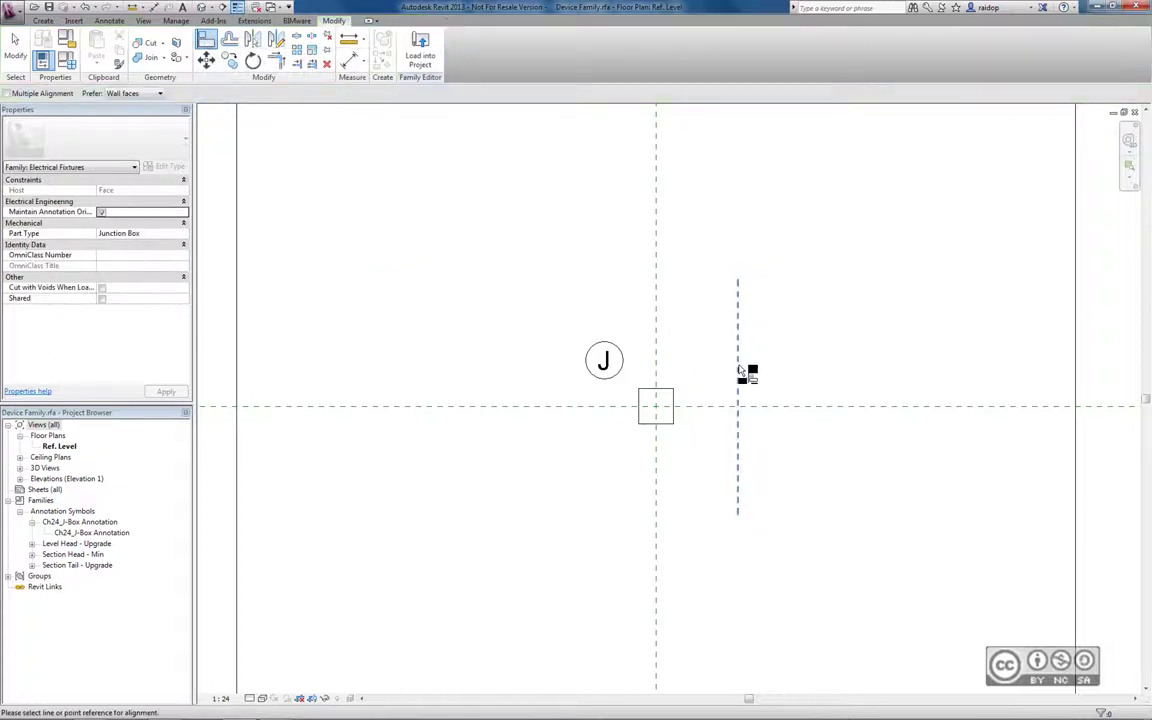
{"action": "left_click", "coordinate": [739, 371]}
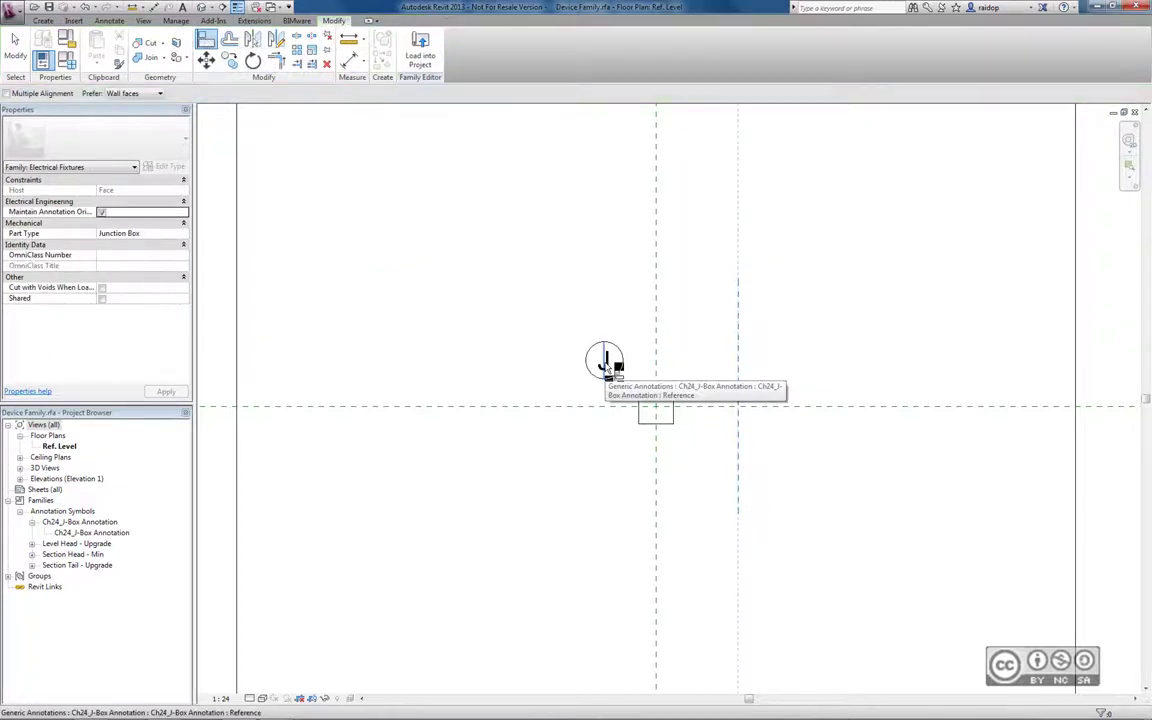
{"action": "left_click", "coordinate": [605, 366]}
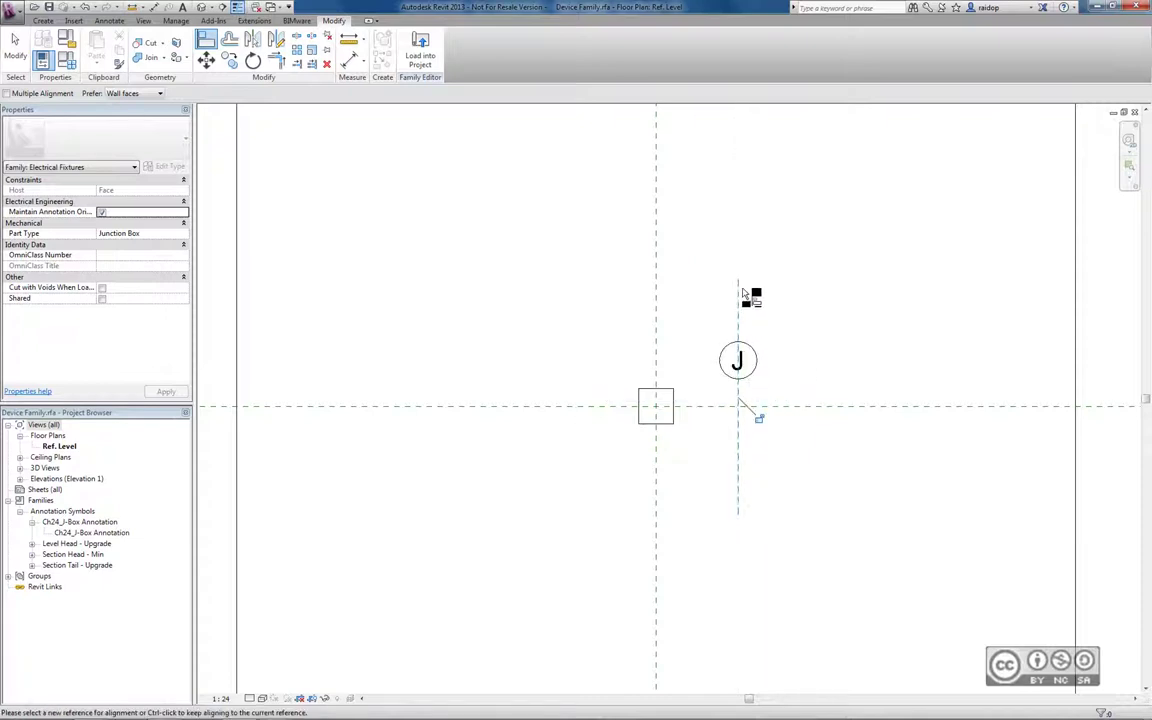
{"action": "left_click", "coordinate": [761, 421]}
{"action": "left_click", "coordinate": [699, 412]}
{"action": "left_click", "coordinate": [700, 408]}
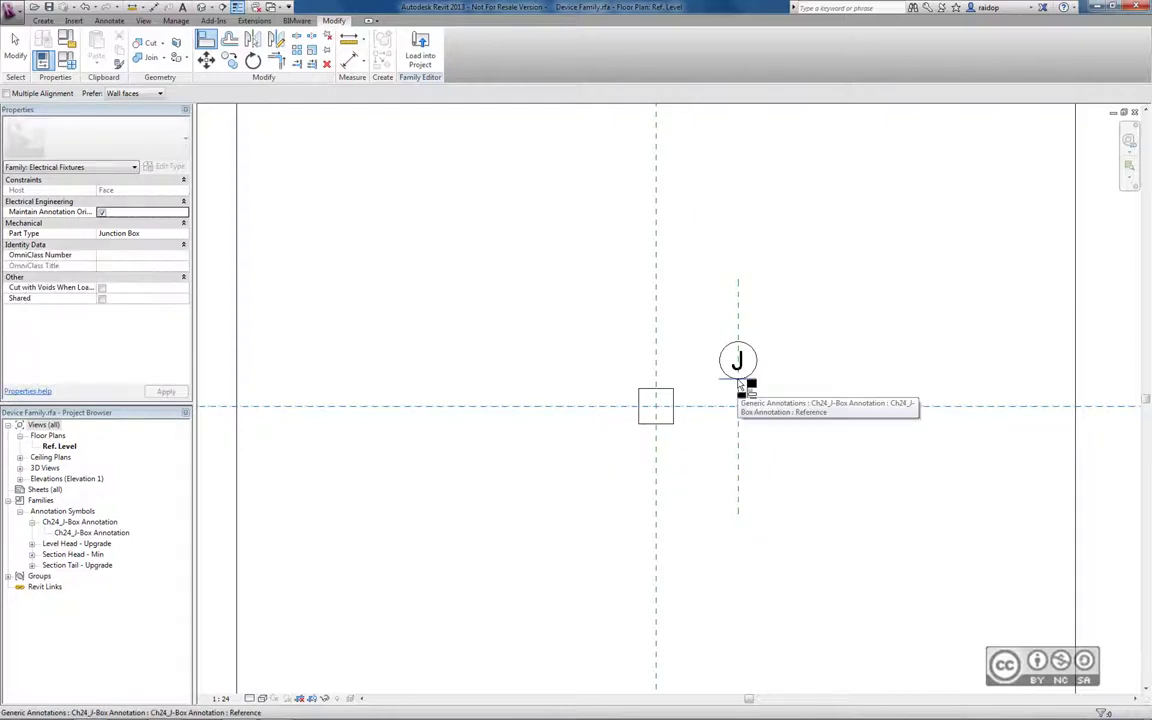
{"action": "left_click", "coordinate": [739, 382]}
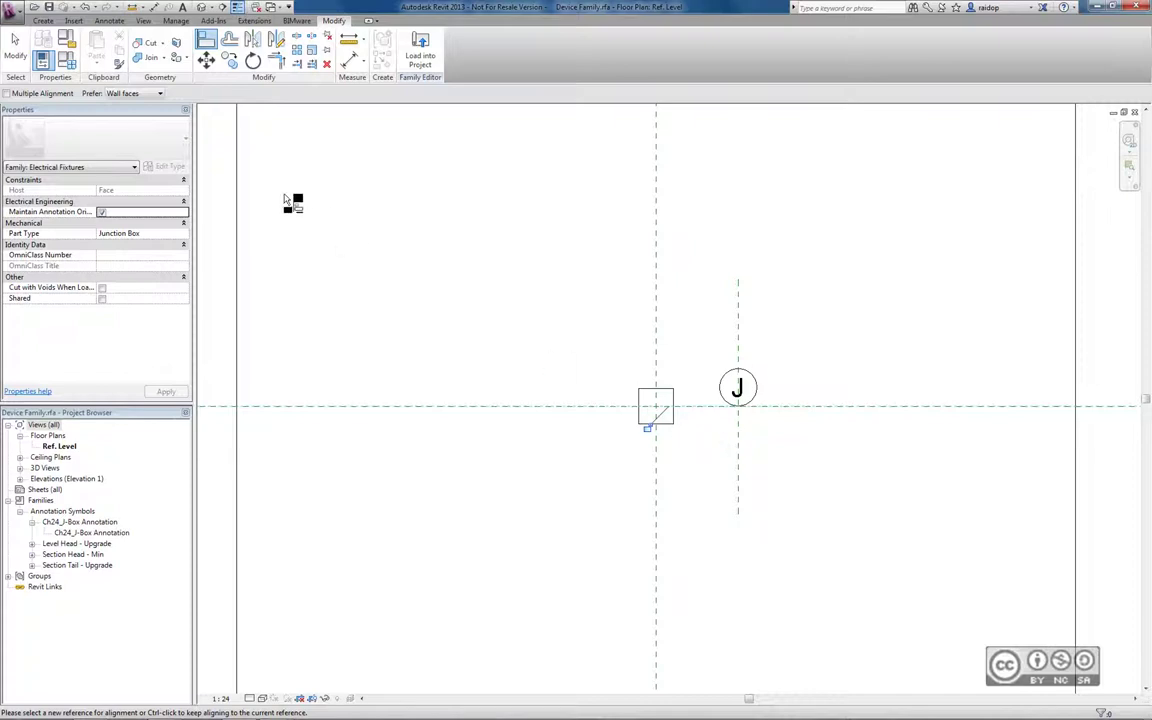
{"action": "left_click", "coordinate": [44, 22]}
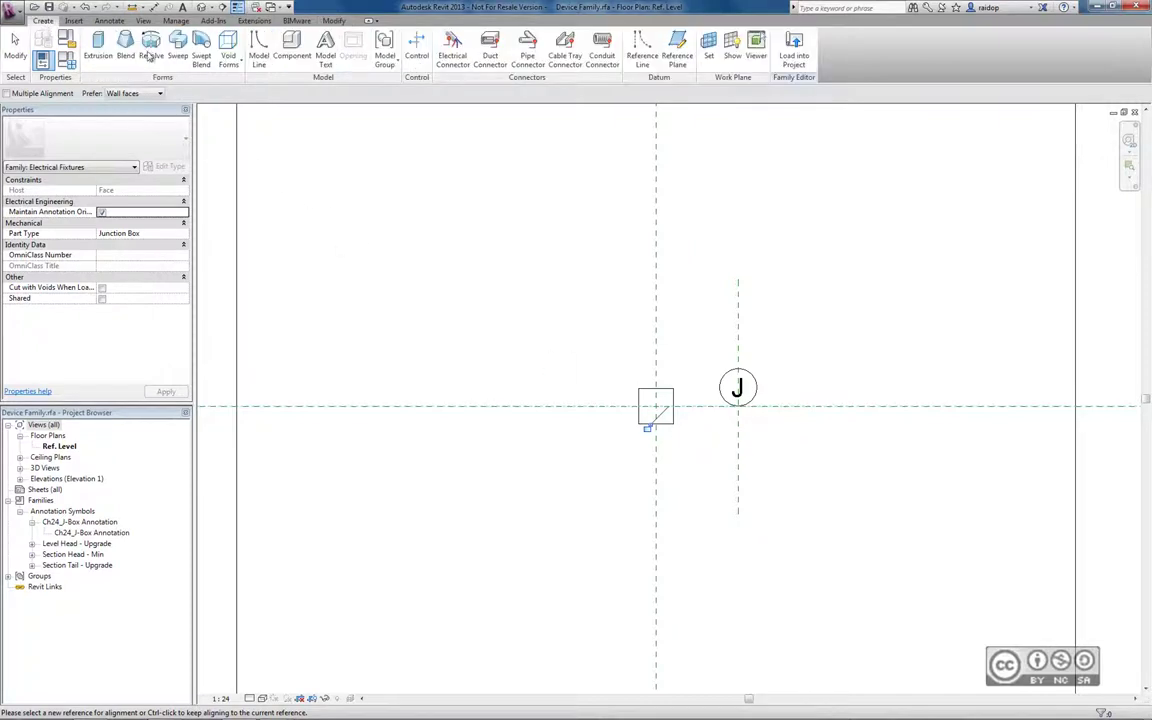
{"action": "left_click", "coordinate": [677, 58]}
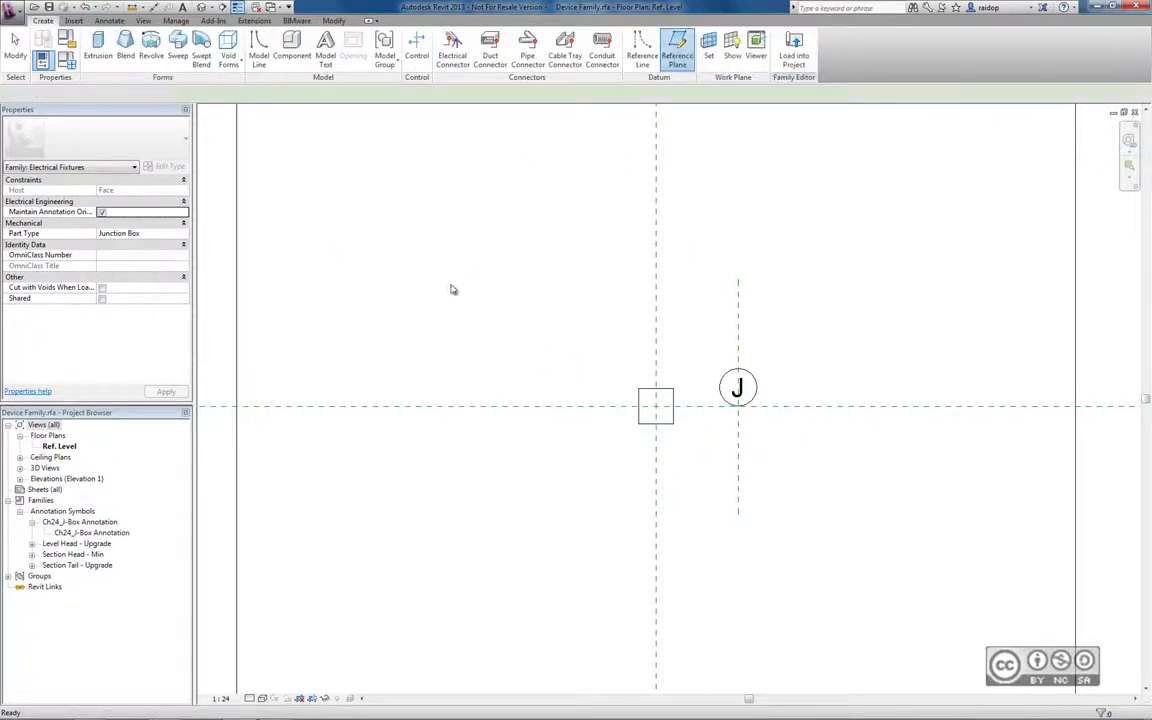
Draw a reference plane 500 left of centre and pin it
{"action": "left_click", "coordinate": [181, 93]}
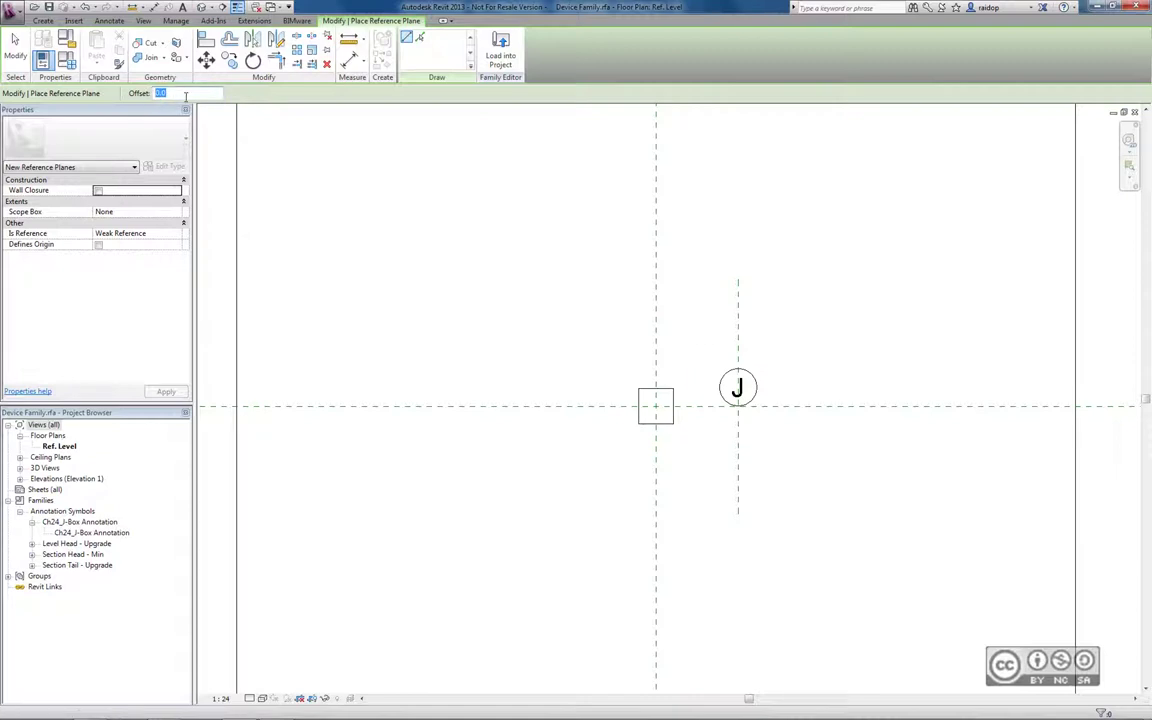
{"action": "type", "text": "00"}
{"action": "key", "text": "Return"}
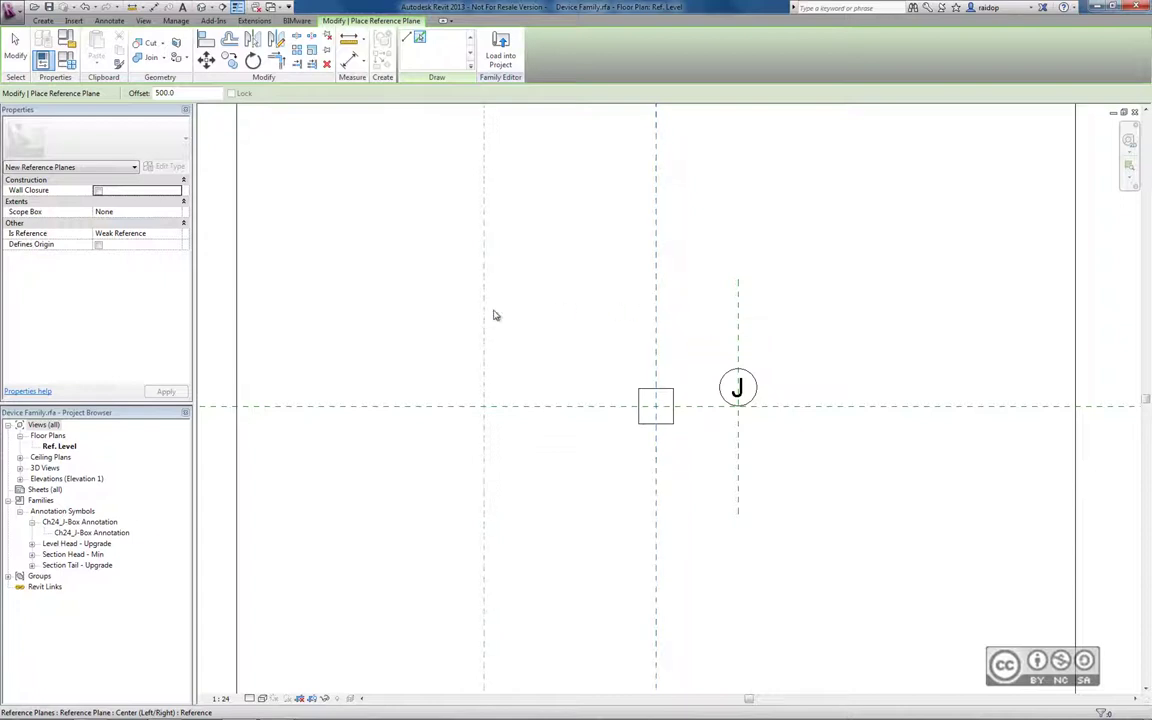
{"action": "left_click", "coordinate": [14, 44]}
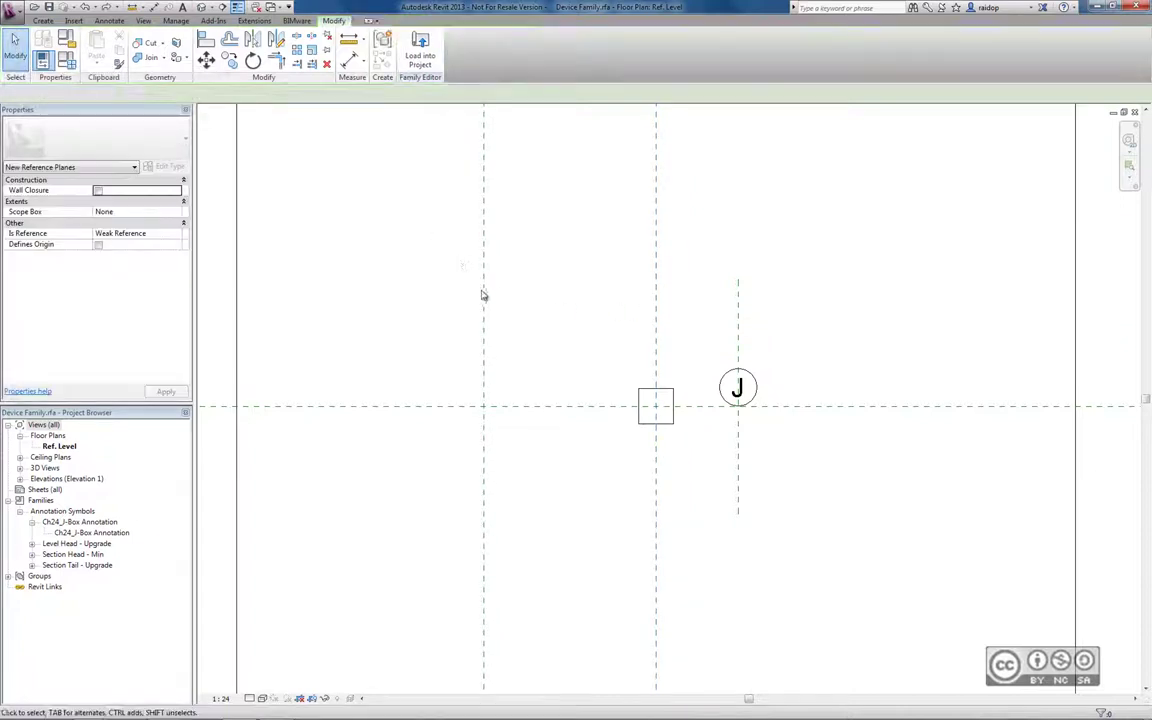
{"action": "left_click", "coordinate": [486, 298]}
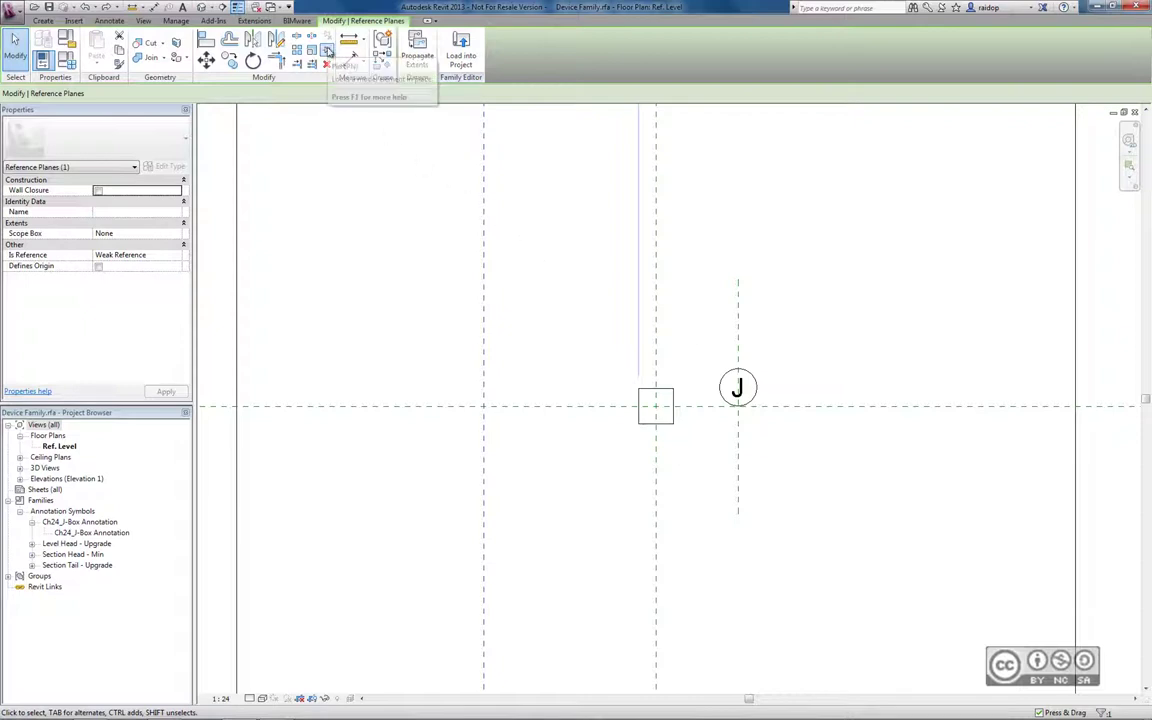
{"action": "left_click", "coordinate": [327, 52]}
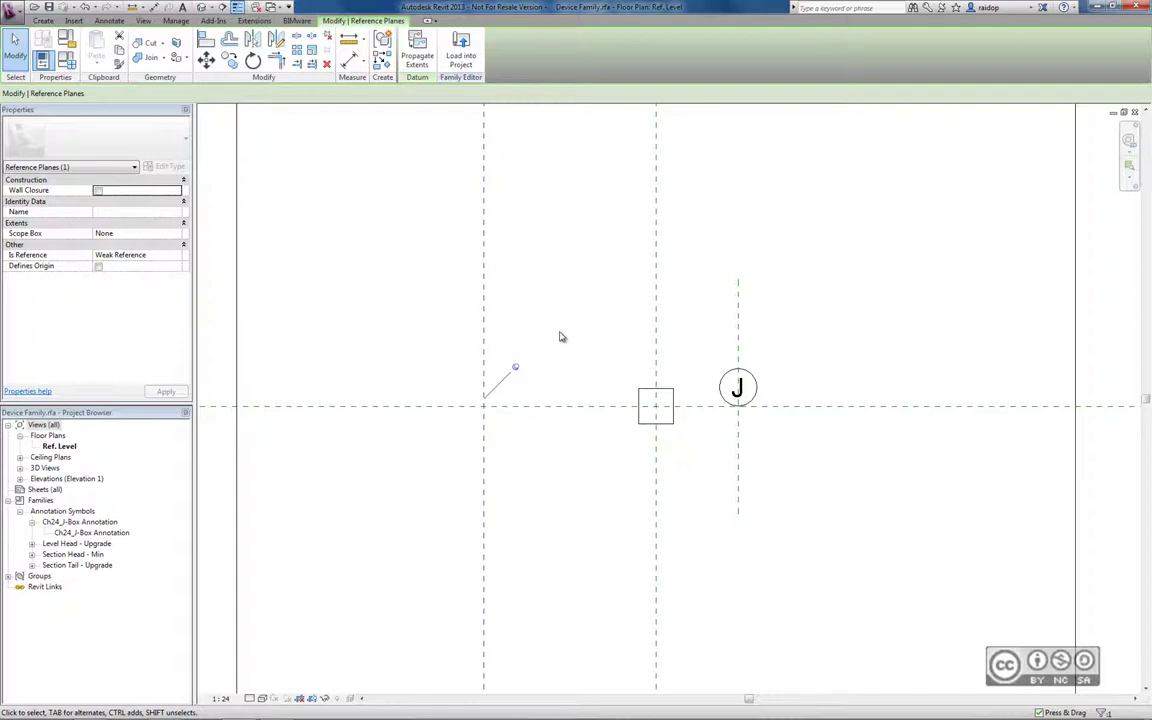
Dimension the left plane to the J symbol's vertical plane, reading 738
{"action": "left_click", "coordinate": [109, 21]}
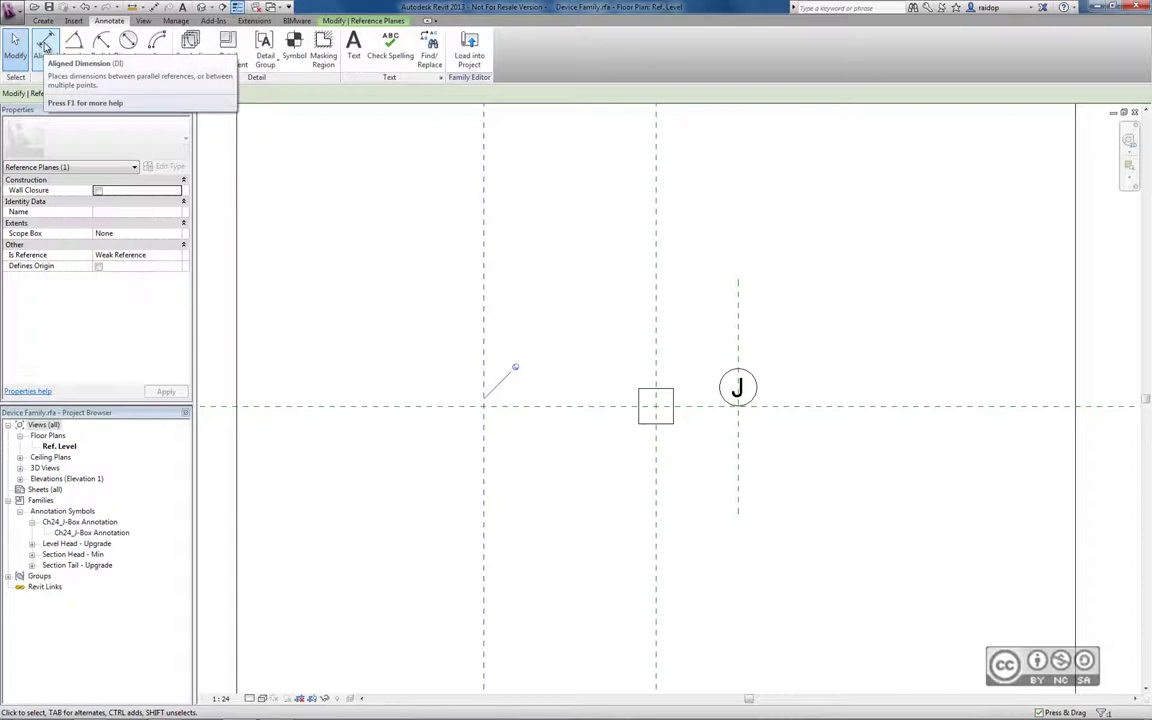
{"action": "left_click", "coordinate": [45, 47]}
{"action": "left_click", "coordinate": [487, 336]}
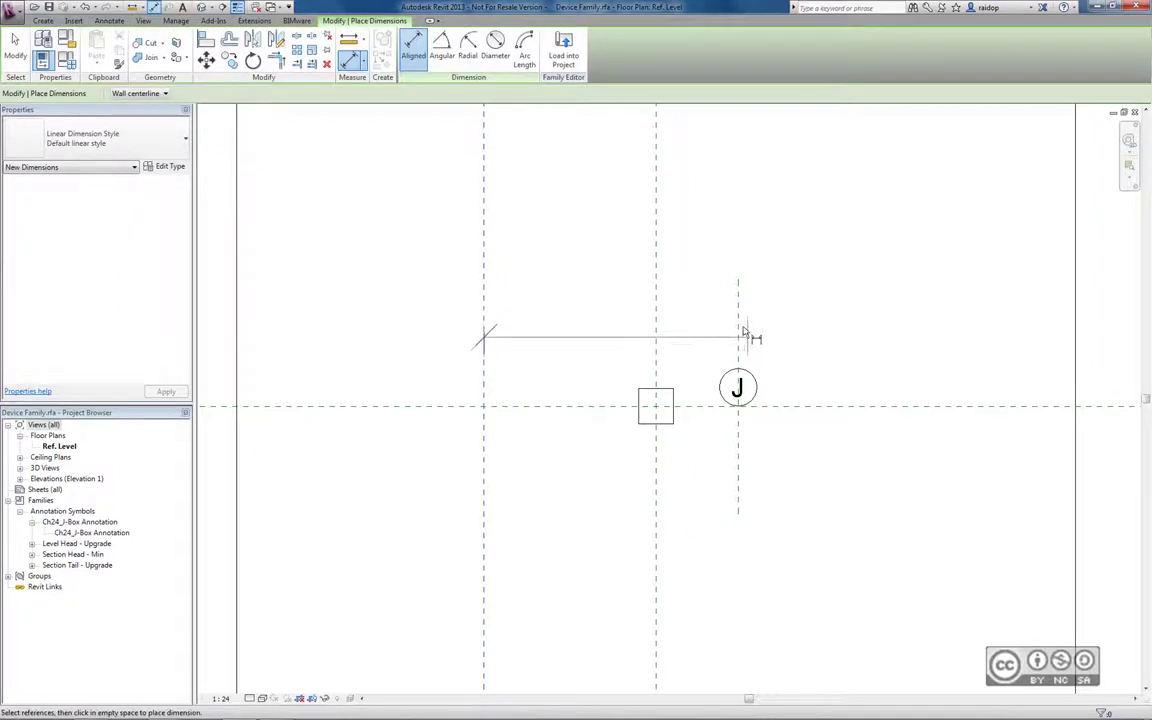
{"action": "left_click", "coordinate": [740, 333]}
{"action": "left_click", "coordinate": [600, 302]}
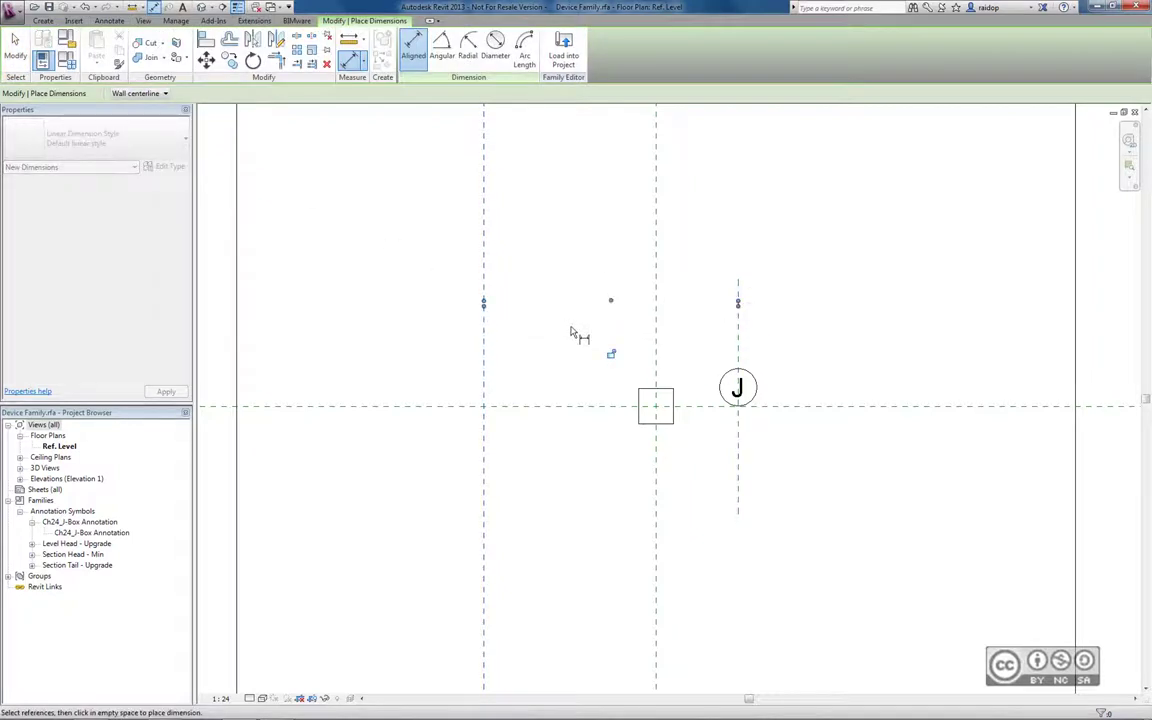
{"action": "key", "text": "Escape"}
{"action": "key", "text": "Escape"}
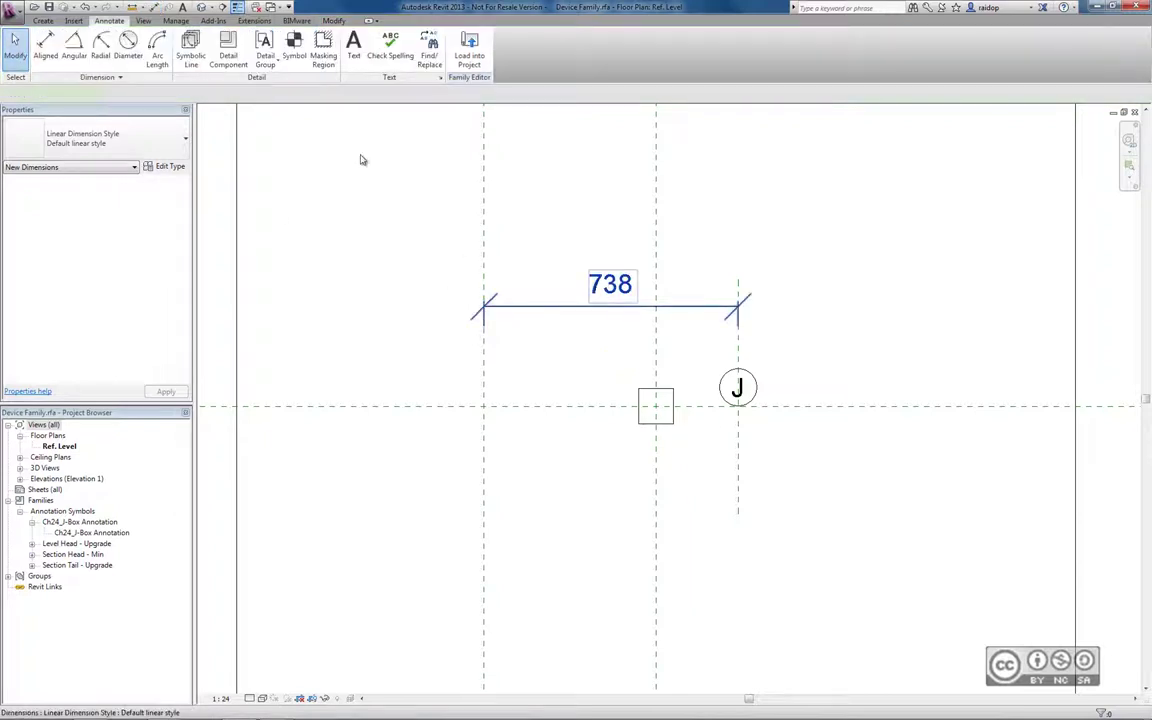
{"action": "left_click", "coordinate": [283, 94]}
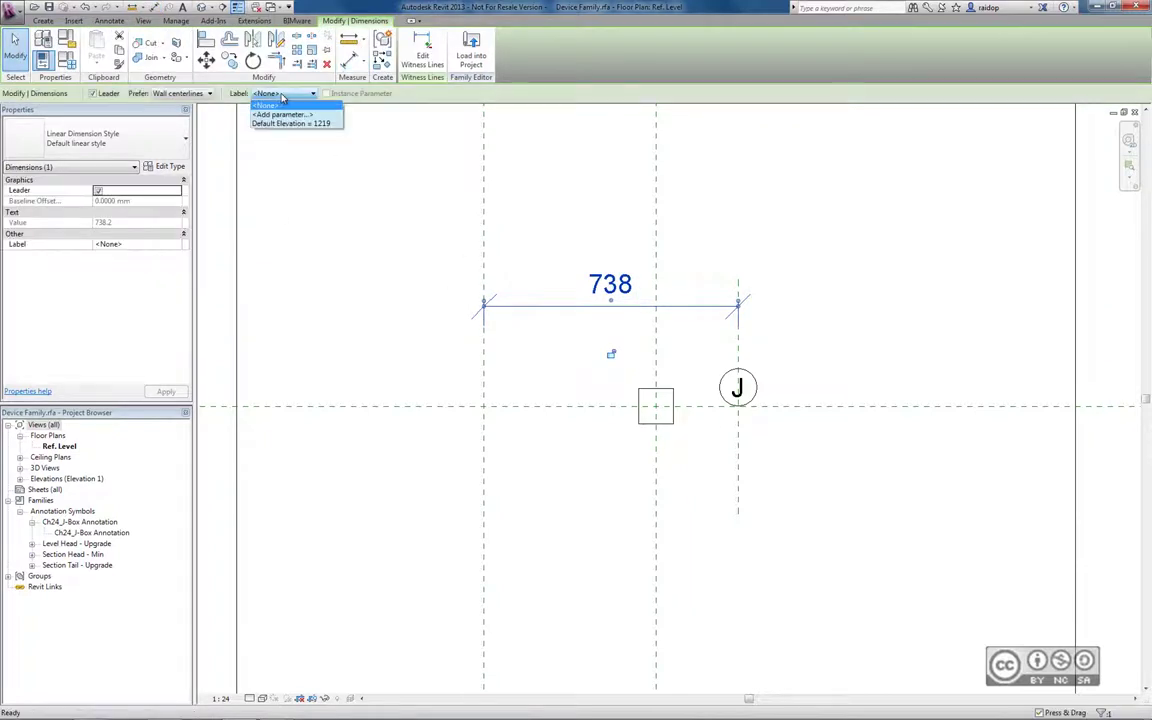
Label the dimension with a new instance parameter 'Sümboli nihutamine' grouped under Graphics
{"action": "left_click", "coordinate": [281, 114]}
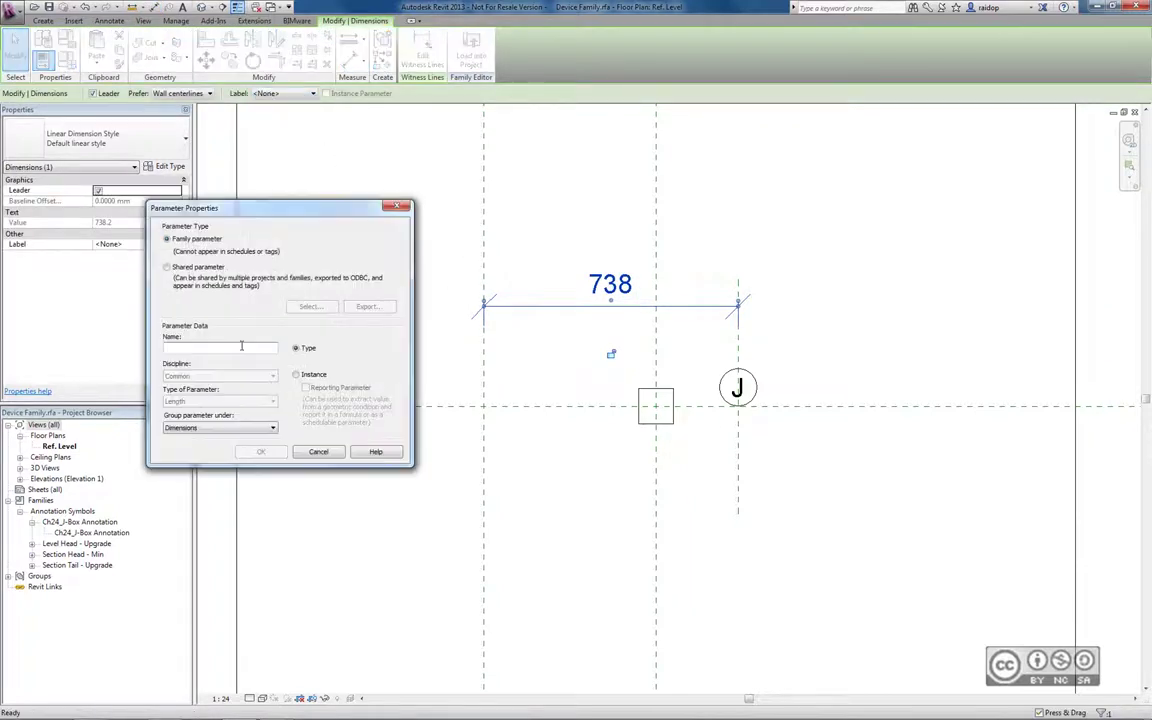
{"action": "type", "text": "Sümboli"}
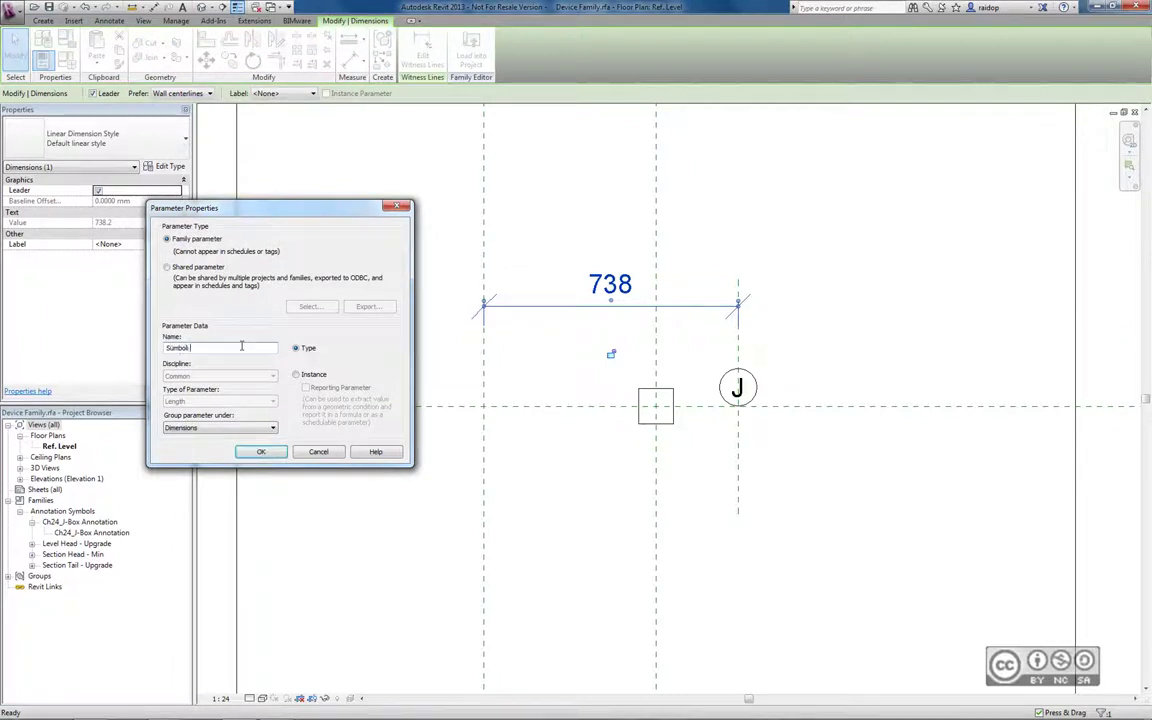
{"action": "type", "text": " nihutamine"}
{"action": "left_click", "coordinate": [296, 376]}
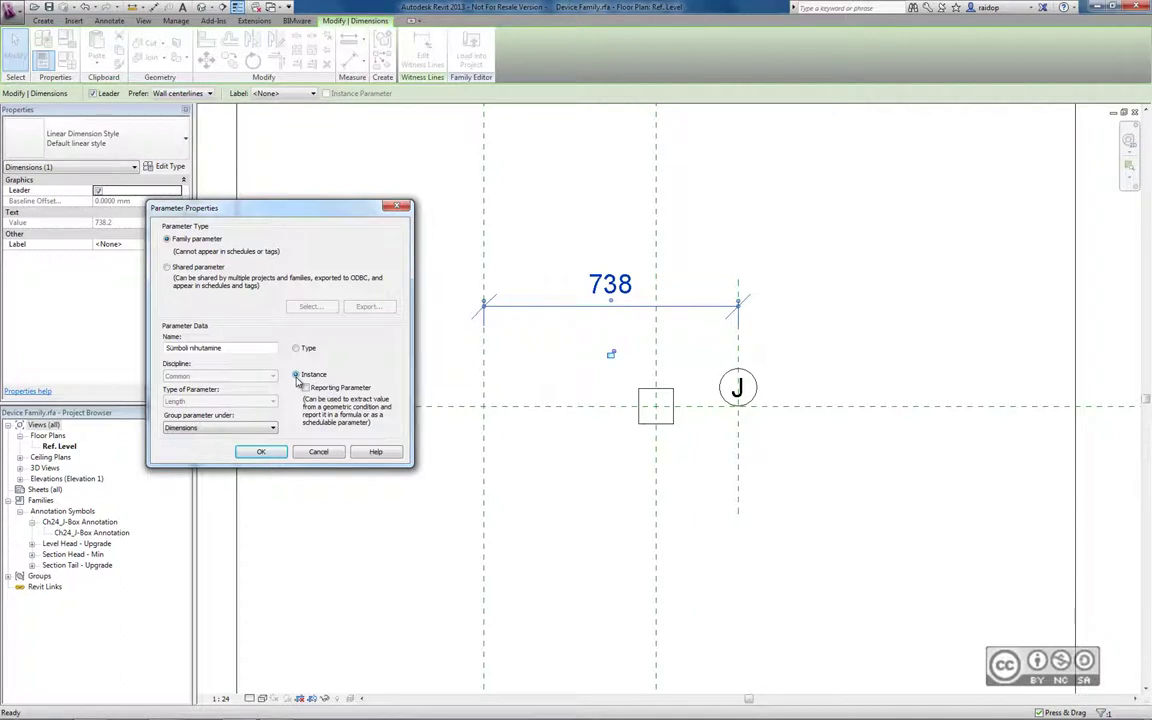
{"action": "left_click", "coordinate": [190, 428]}
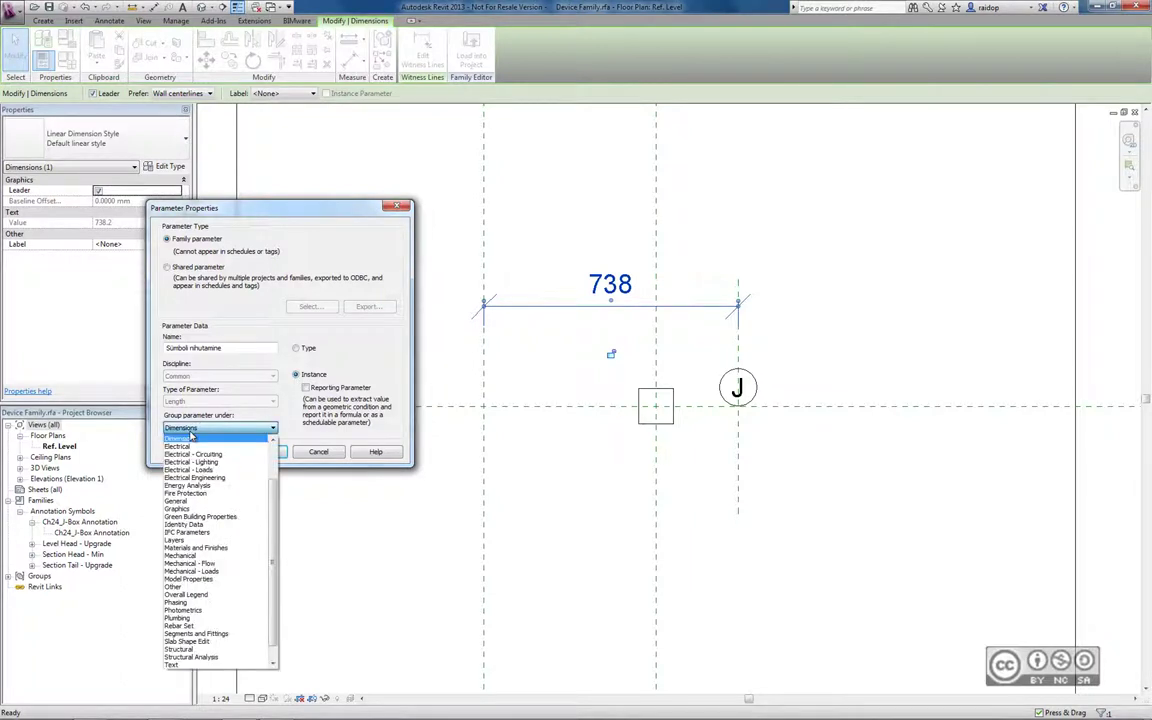
{"action": "left_click", "coordinate": [183, 514]}
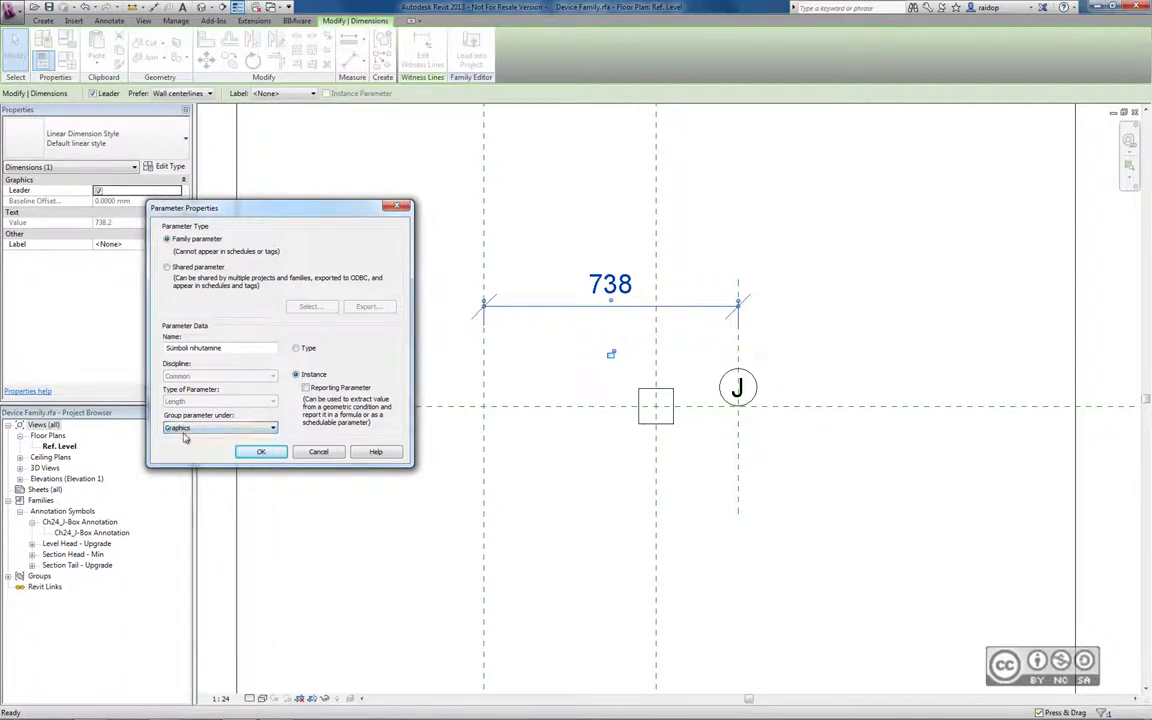
{"action": "left_click", "coordinate": [261, 453]}
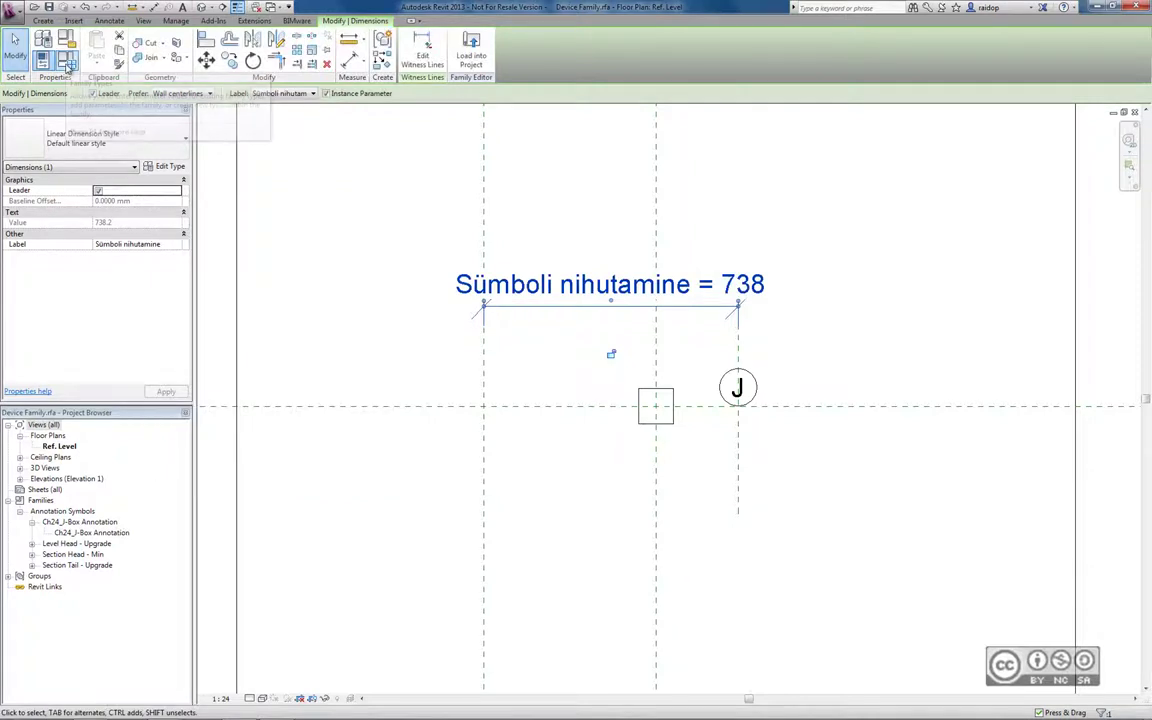
Set Sümboli nihutamine to 500 in Family Types and apply it
{"action": "left_click", "coordinate": [68, 63]}
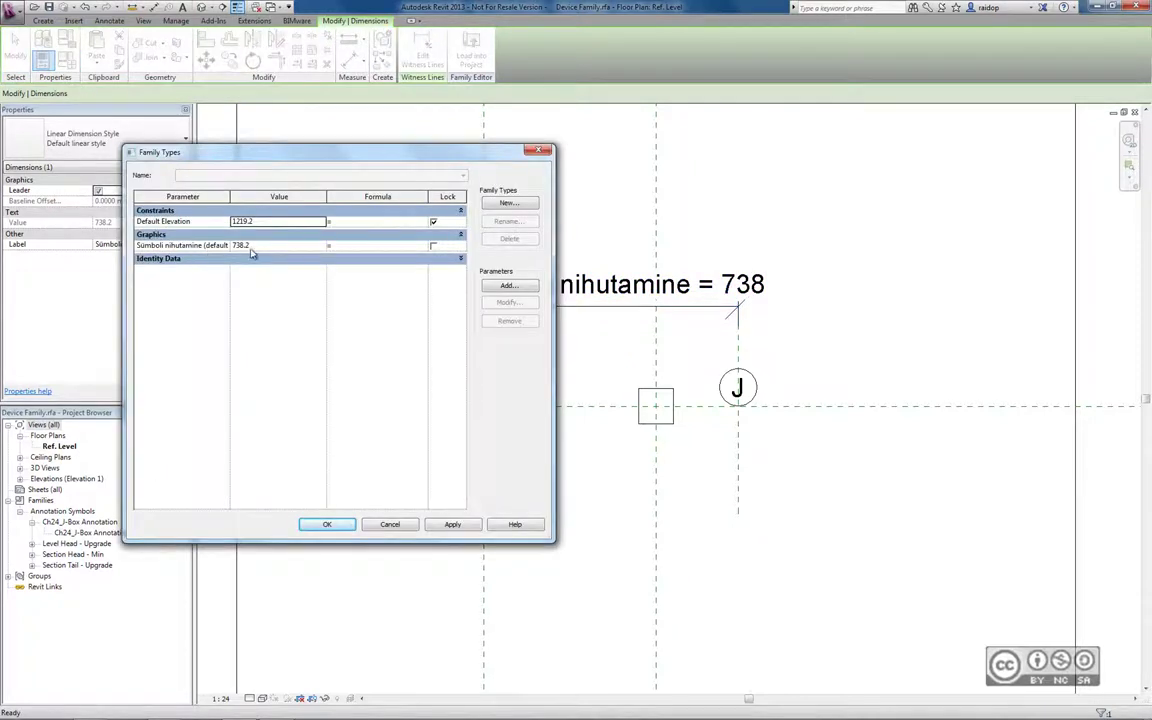
{"action": "left_click", "coordinate": [258, 245]}
{"action": "type", "text": "500"}
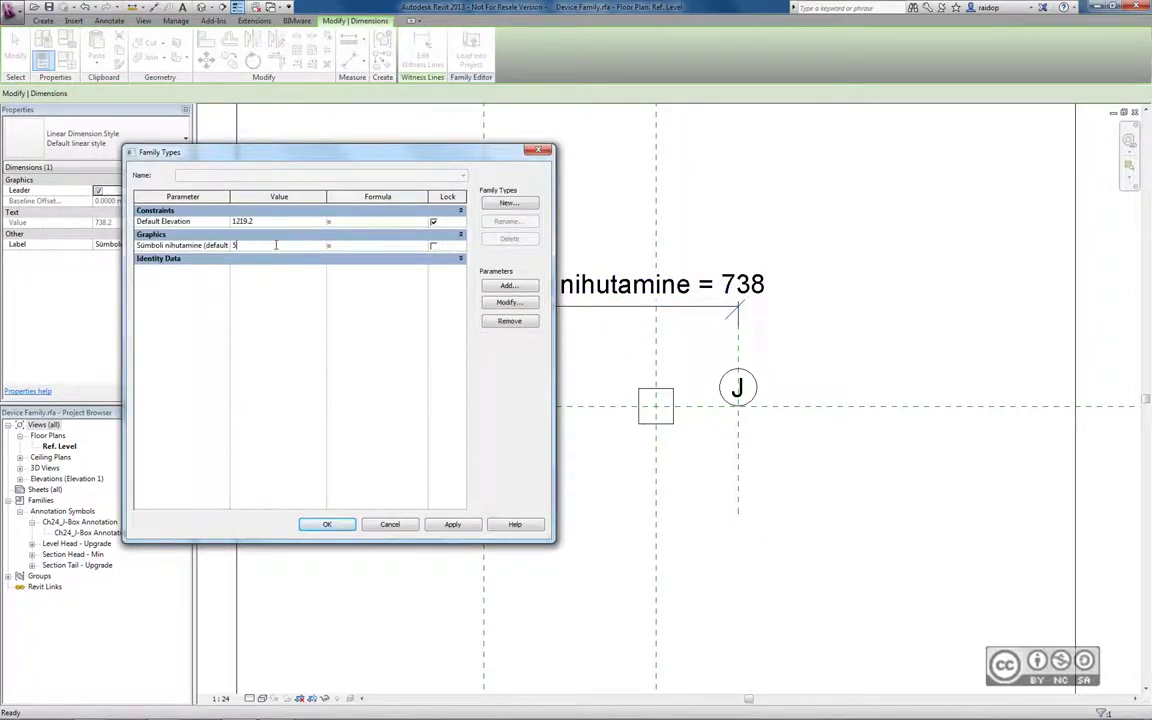
{"action": "left_click", "coordinate": [452, 524]}
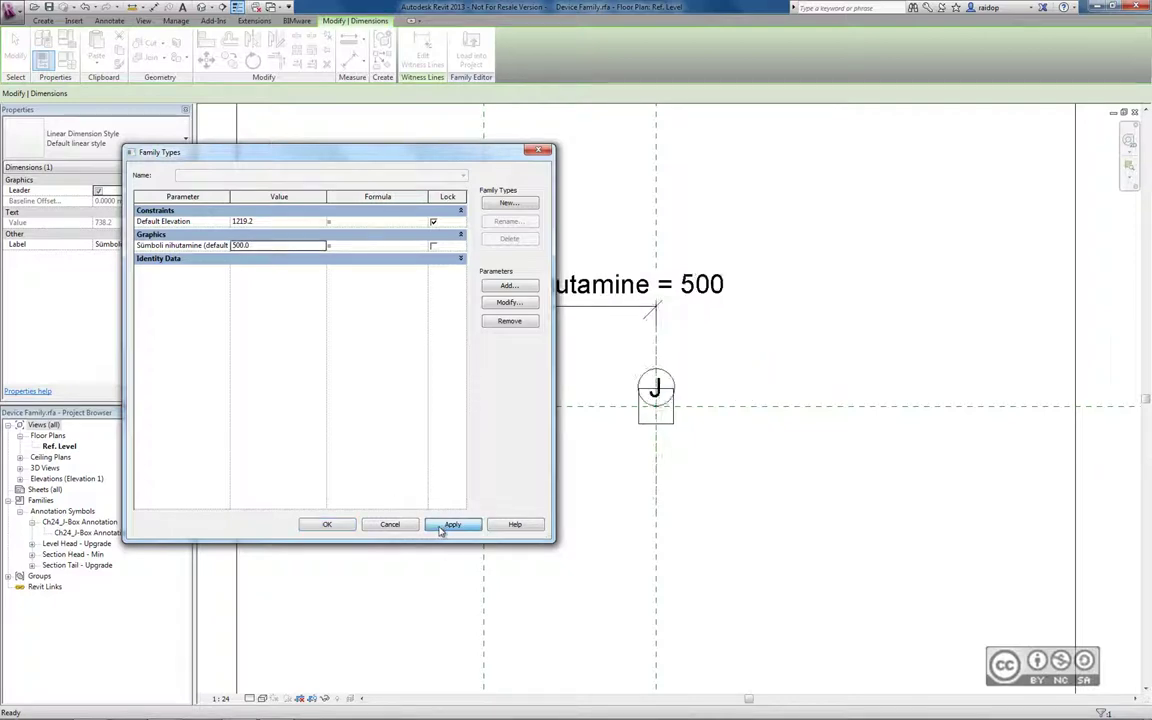
{"action": "left_click", "coordinate": [327, 524]}
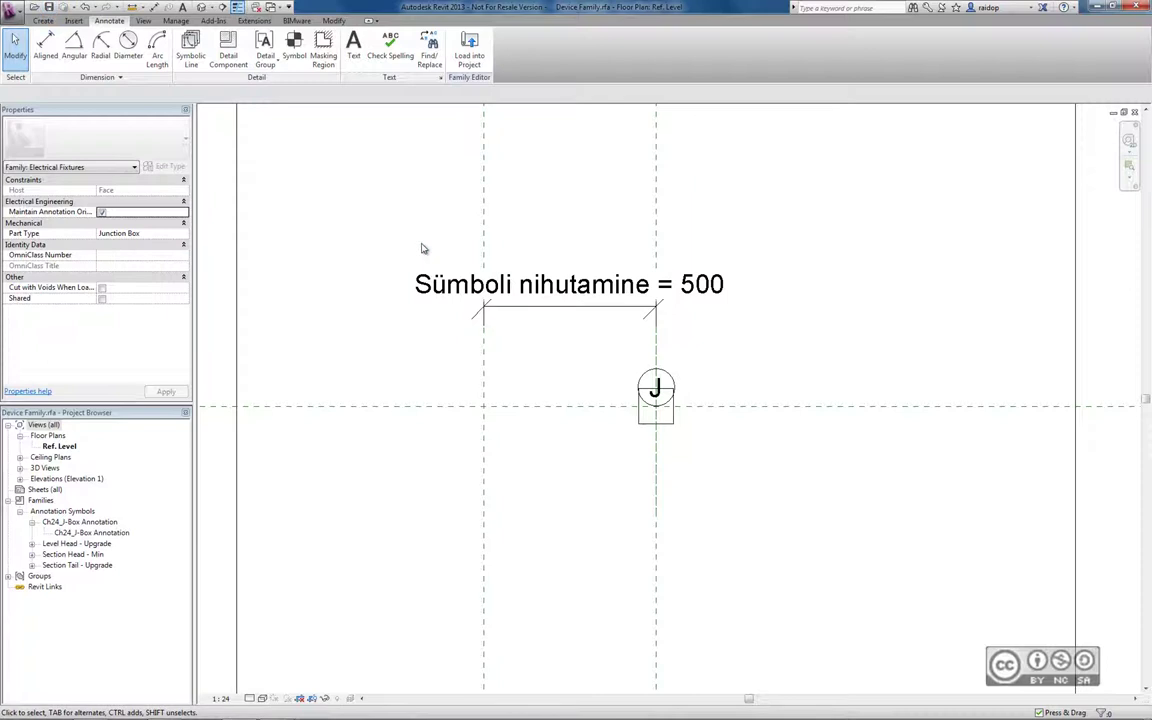
Check the Project1 lighting plan, then switch back to the Device Family window
{"action": "left_click", "coordinate": [270, 7]}
{"action": "left_click", "coordinate": [360, 20]}
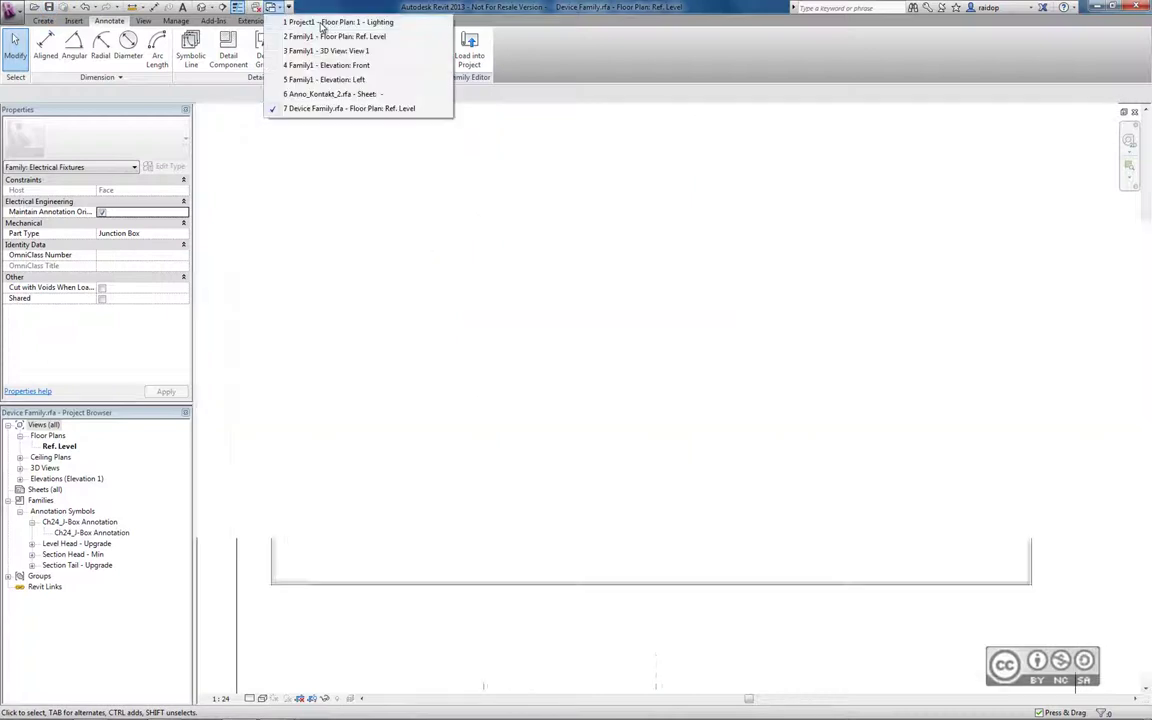
{"action": "left_click", "coordinate": [45, 45]}
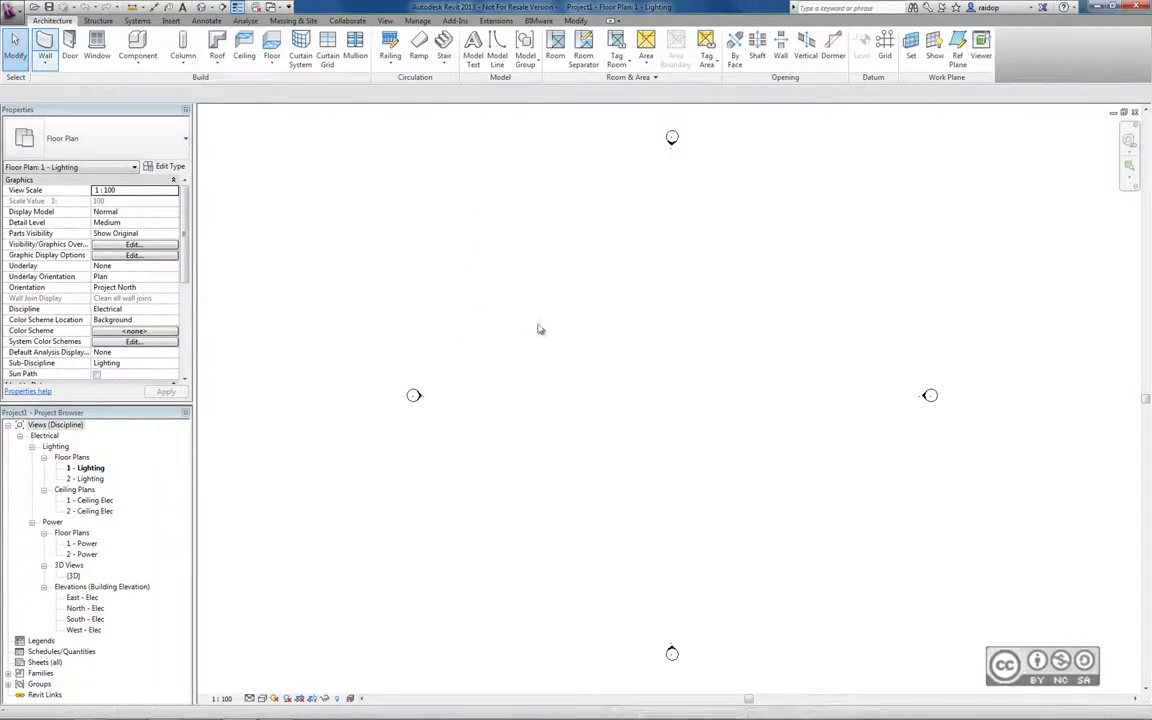
{"action": "left_click", "coordinate": [613, 369]}
{"action": "key", "text": "Escape"}
{"action": "key", "text": "Escape"}
{"action": "left_click", "coordinate": [270, 7]}
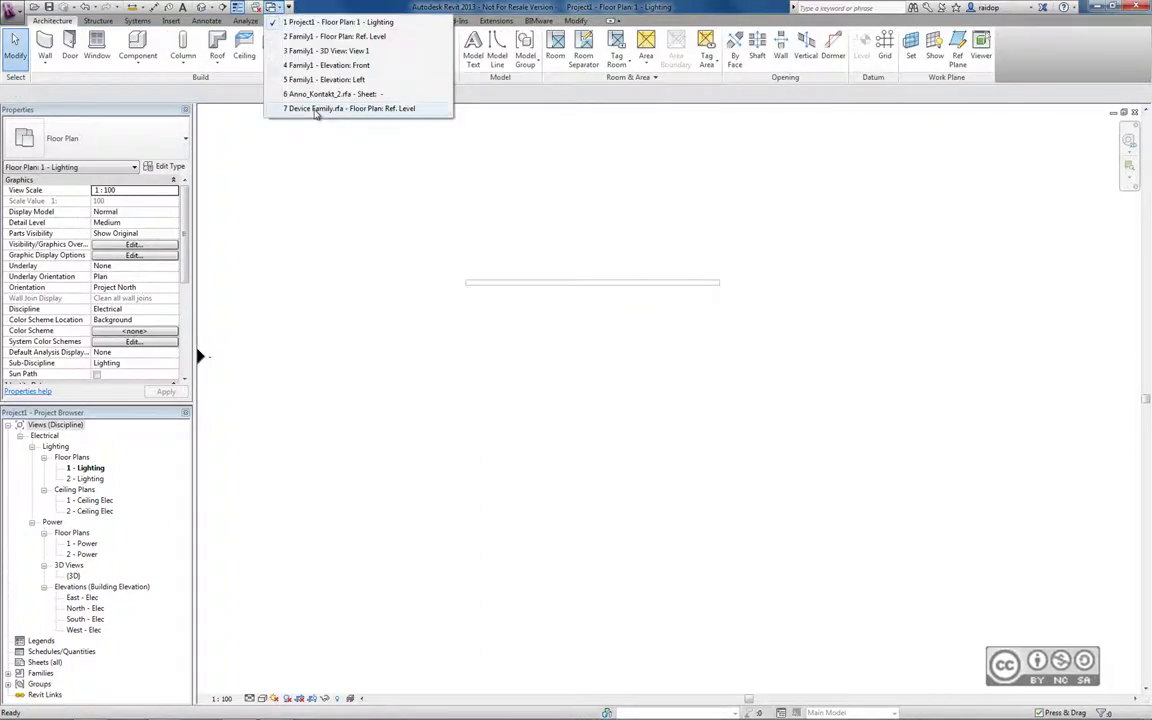
{"action": "left_click", "coordinate": [315, 109]}
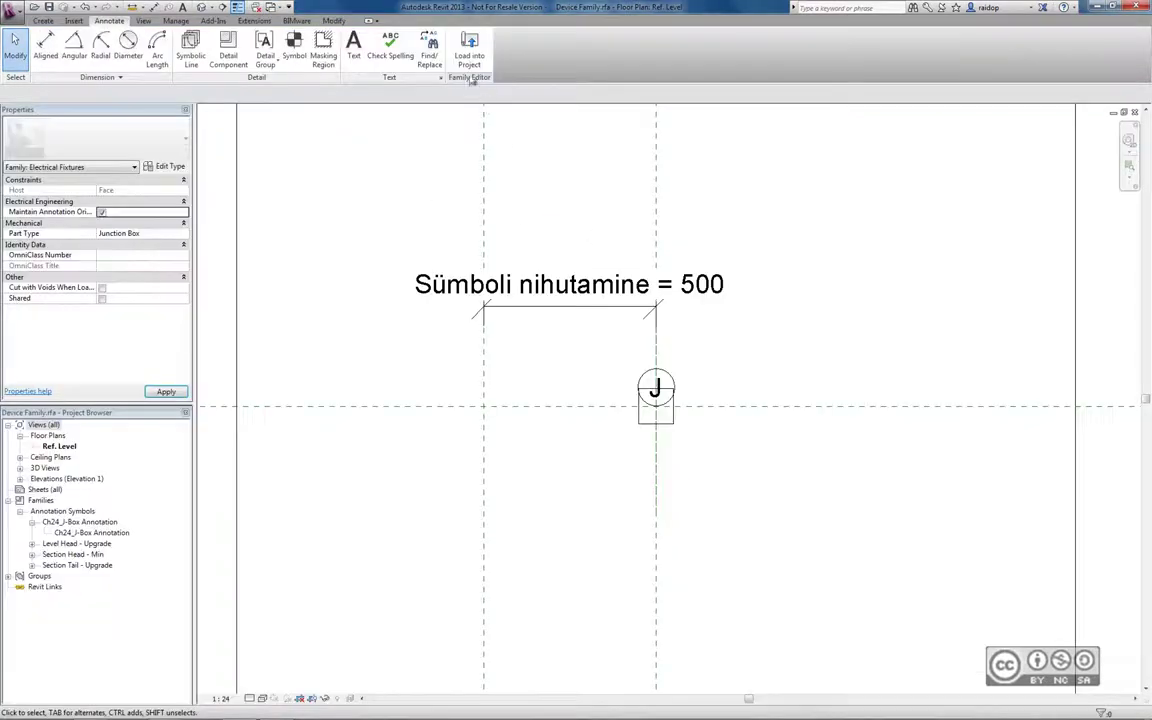
Load the family into Project1 and place one junction box on the wall
{"action": "left_click", "coordinate": [468, 52]}
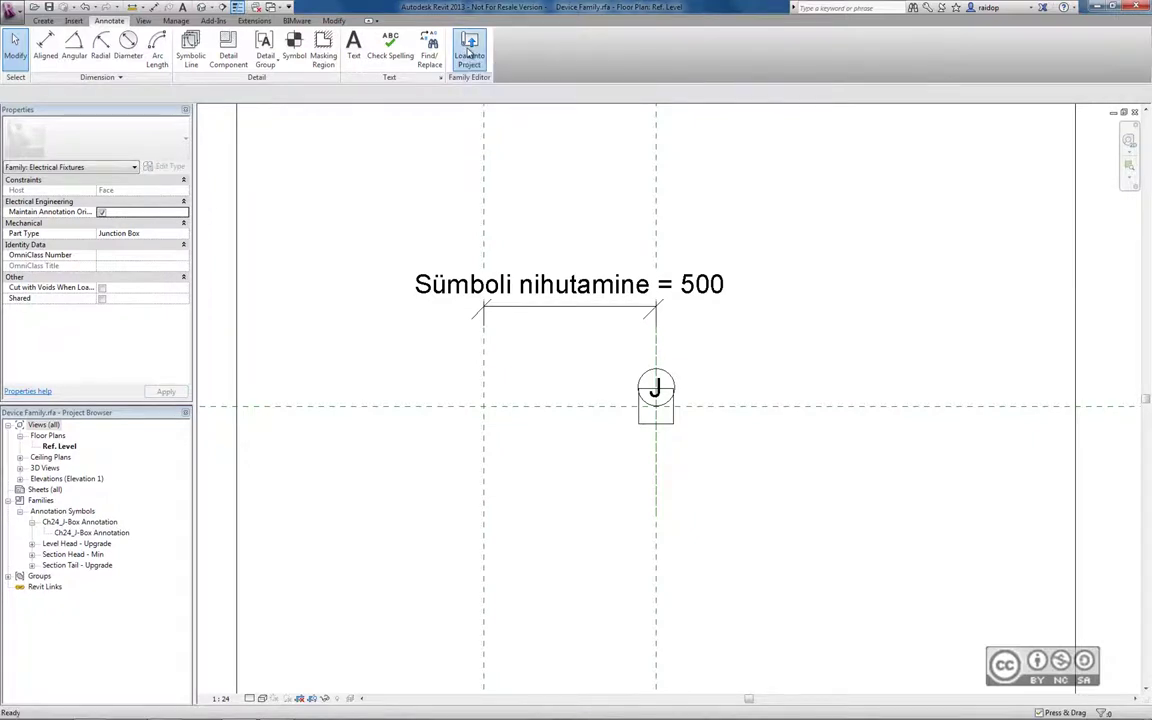
{"action": "left_click", "coordinate": [498, 310]}
{"action": "left_click", "coordinate": [499, 320]}
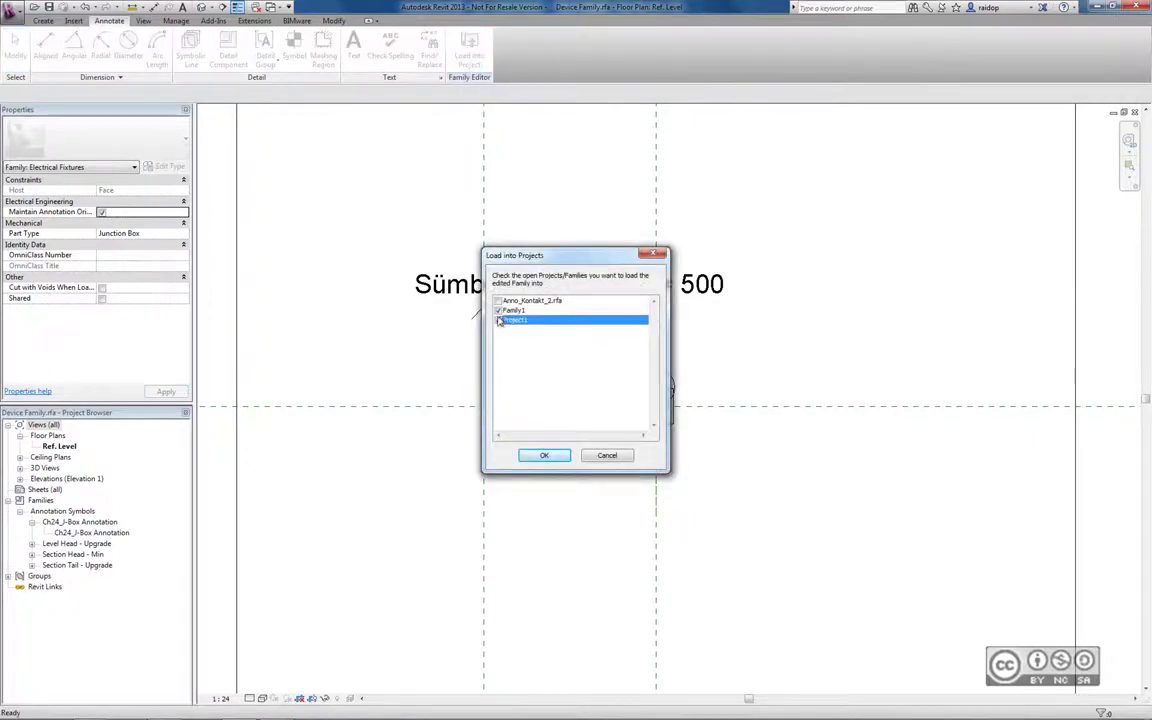
{"action": "left_click", "coordinate": [544, 455]}
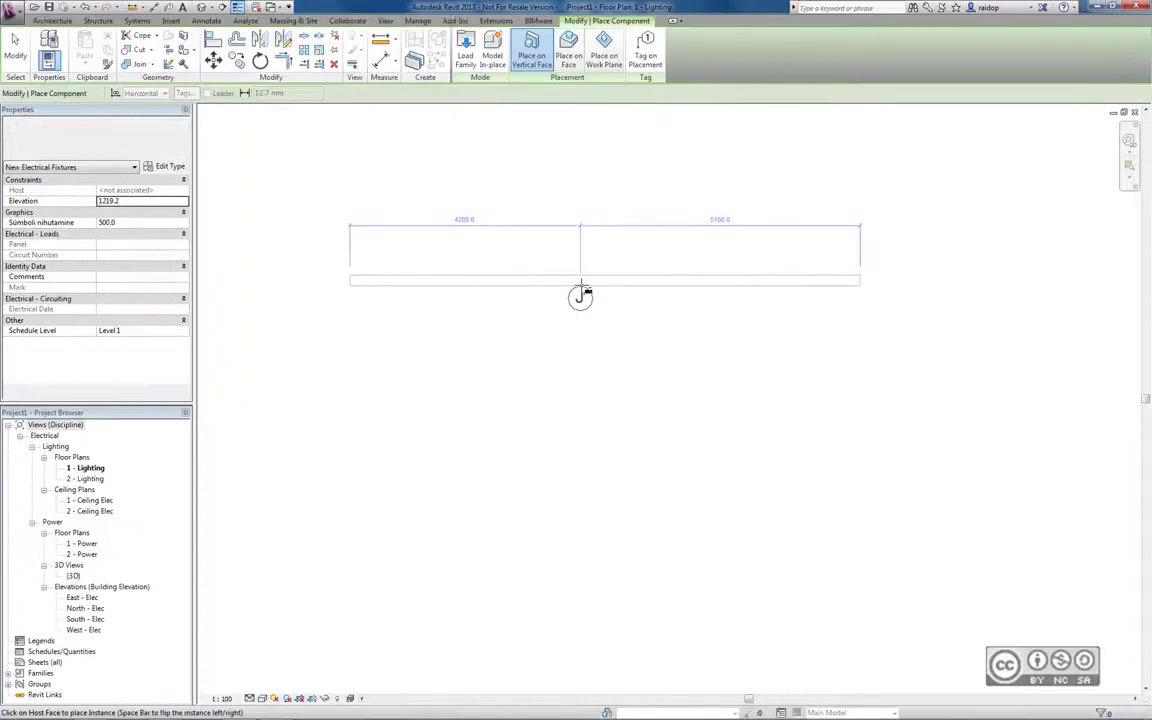
{"action": "left_click", "coordinate": [581, 292]}
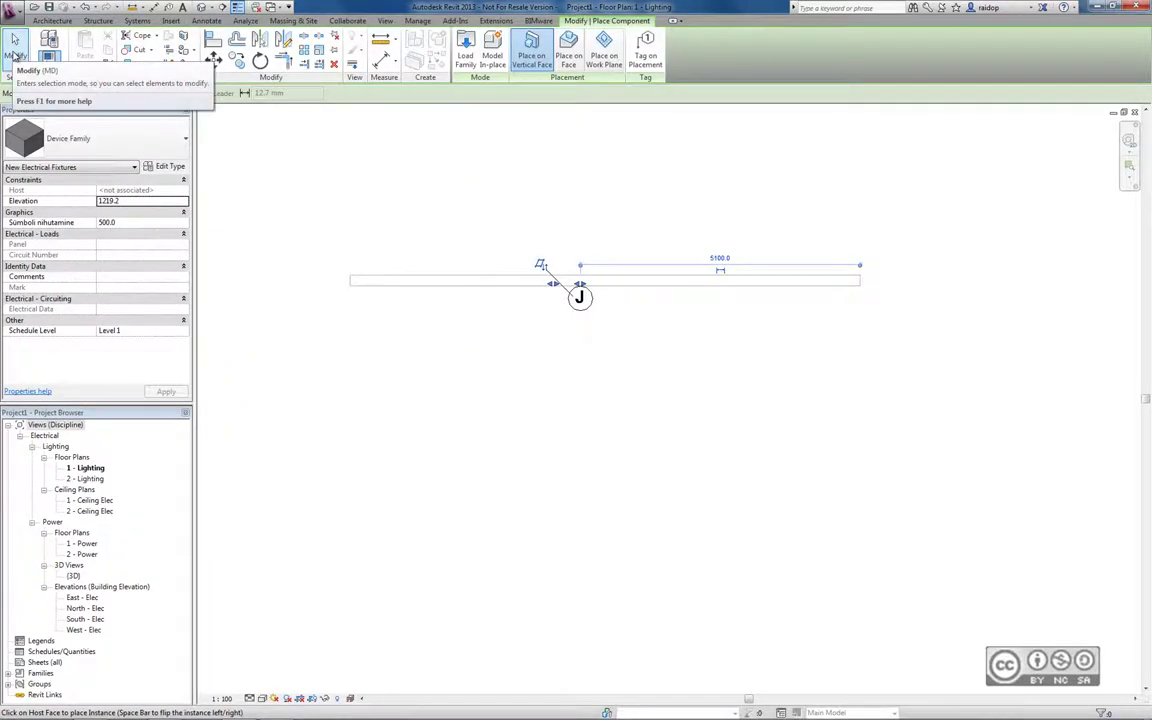
{"action": "left_click", "coordinate": [14, 52]}
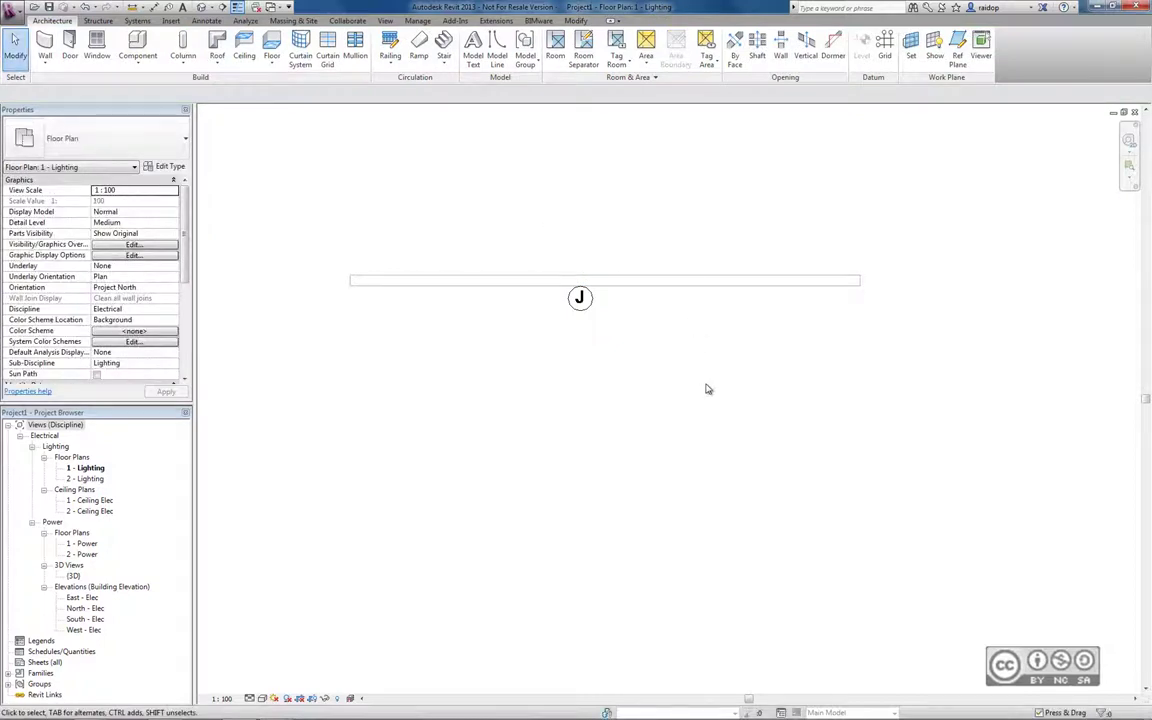
Select the placed junction box and inspect its Sümboli nihutamine value
{"action": "left_click", "coordinate": [580, 297]}
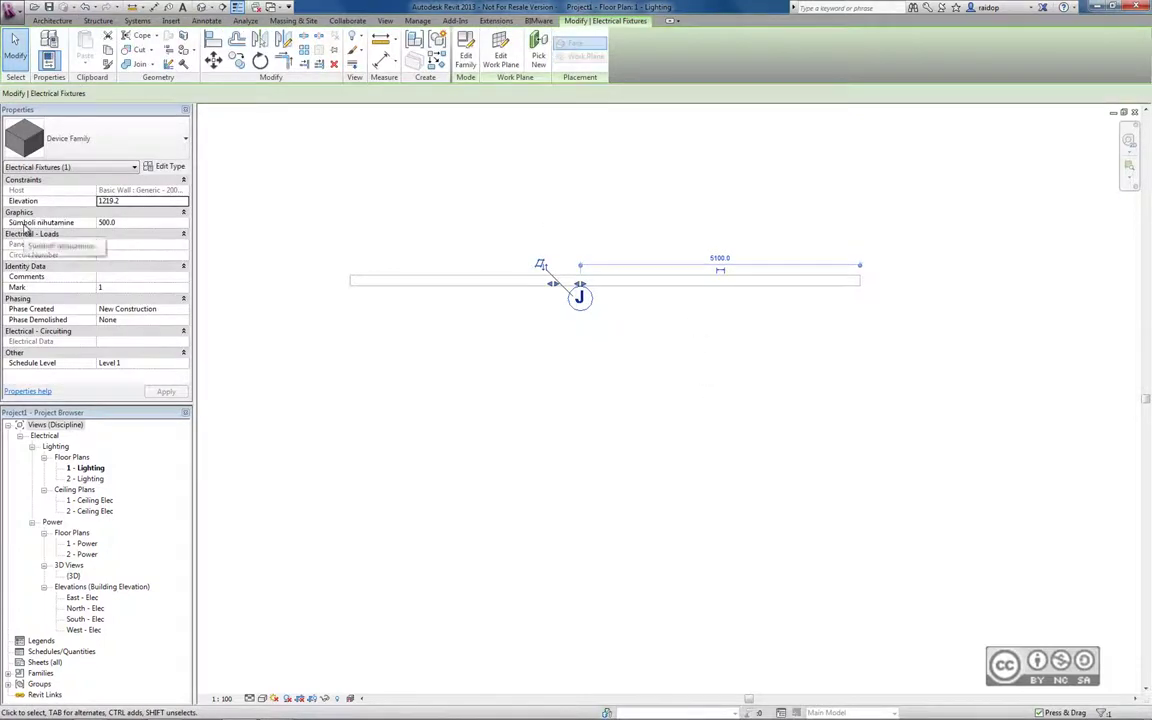
{"action": "left_click", "coordinate": [107, 222]}
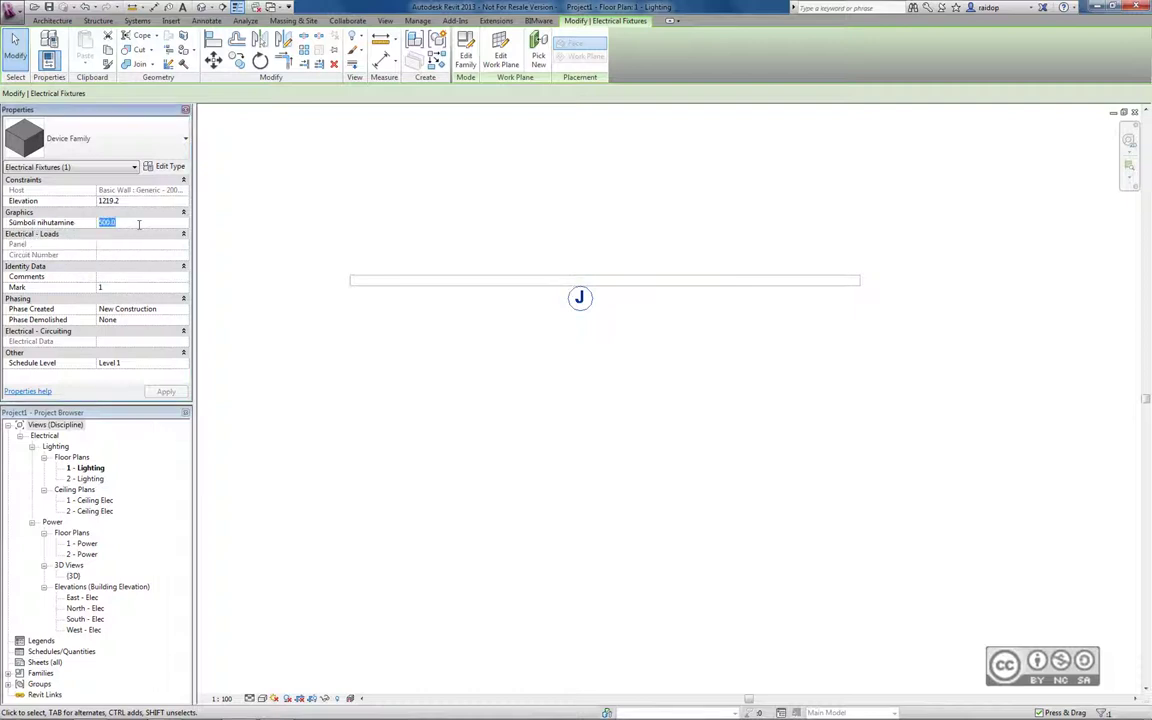
{"action": "left_click", "coordinate": [129, 222]}
{"action": "left_click", "coordinate": [586, 306]}
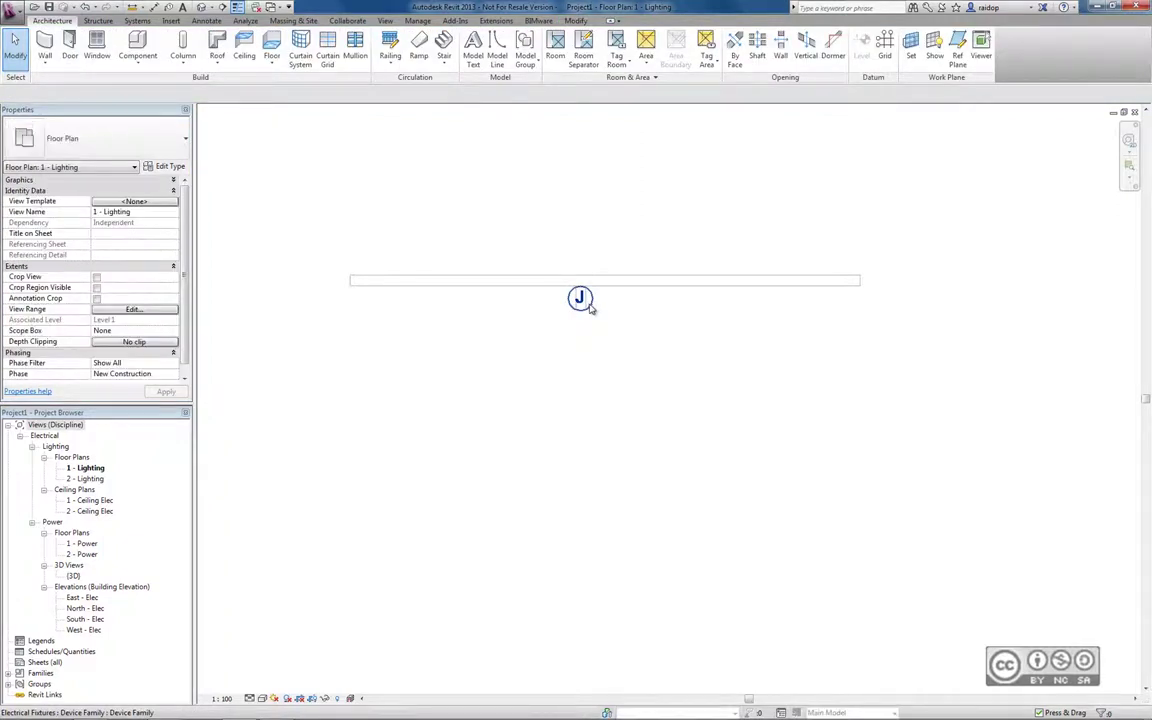
{"action": "left_click", "coordinate": [587, 306]}
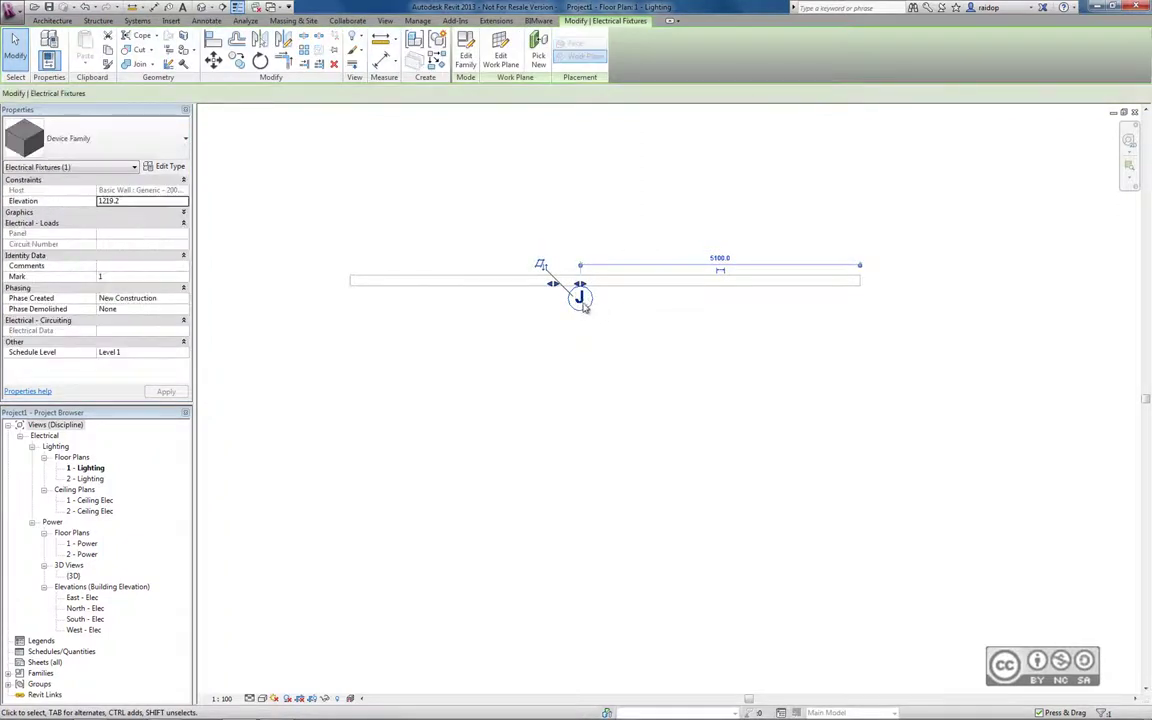
Place a second junction box of the same type beside the first
{"action": "right_click", "coordinate": [582, 297]}
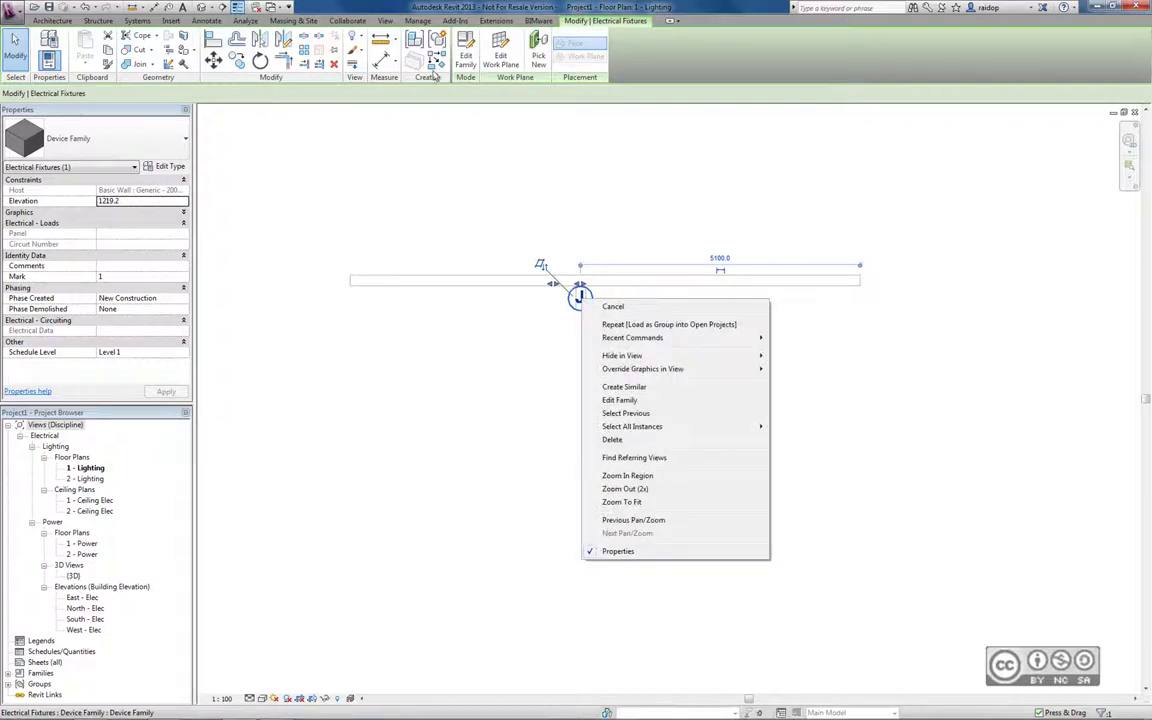
{"action": "key", "text": "Escape"}
{"action": "left_click_drag", "start_coordinate": [579, 297], "coordinate": [601, 297], "text": "ctrl"}
{"action": "left_click", "coordinate": [632, 307]}
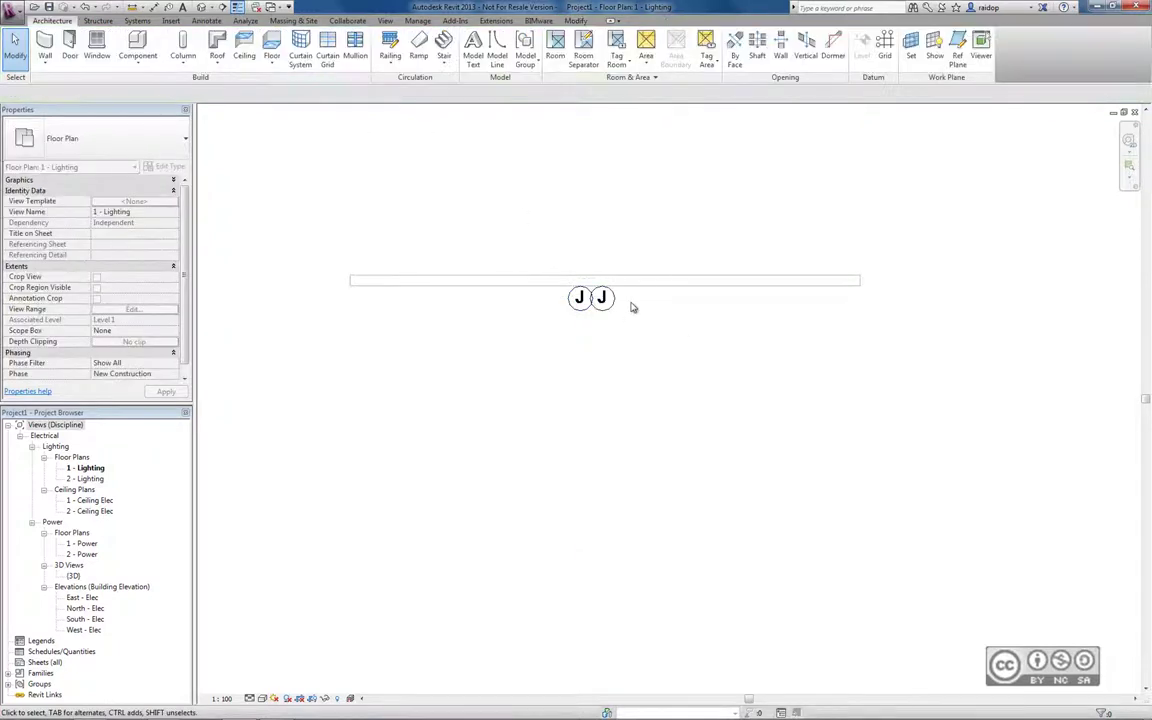
{"action": "scroll", "coordinate": [632, 309], "scroll_direction": "up", "scroll_amount": 1}
{"action": "scroll", "coordinate": [633, 314], "scroll_direction": "up", "scroll_amount": 1}
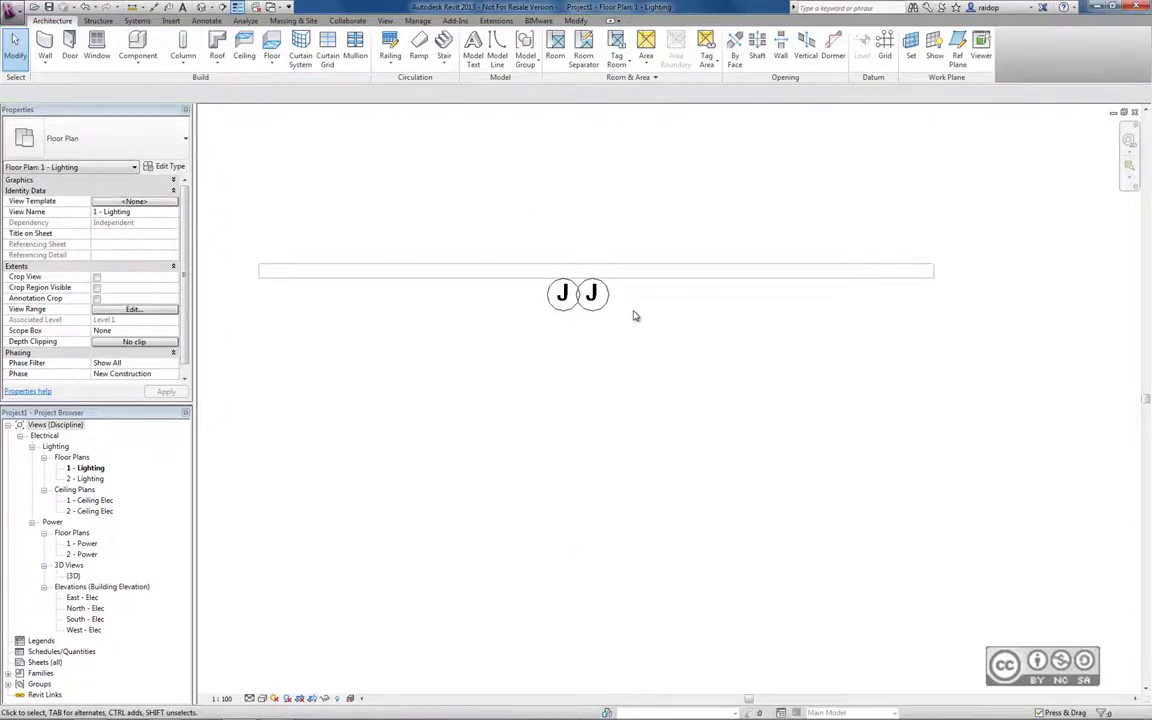
{"action": "scroll", "coordinate": [633, 315], "scroll_direction": "up", "scroll_amount": 1}
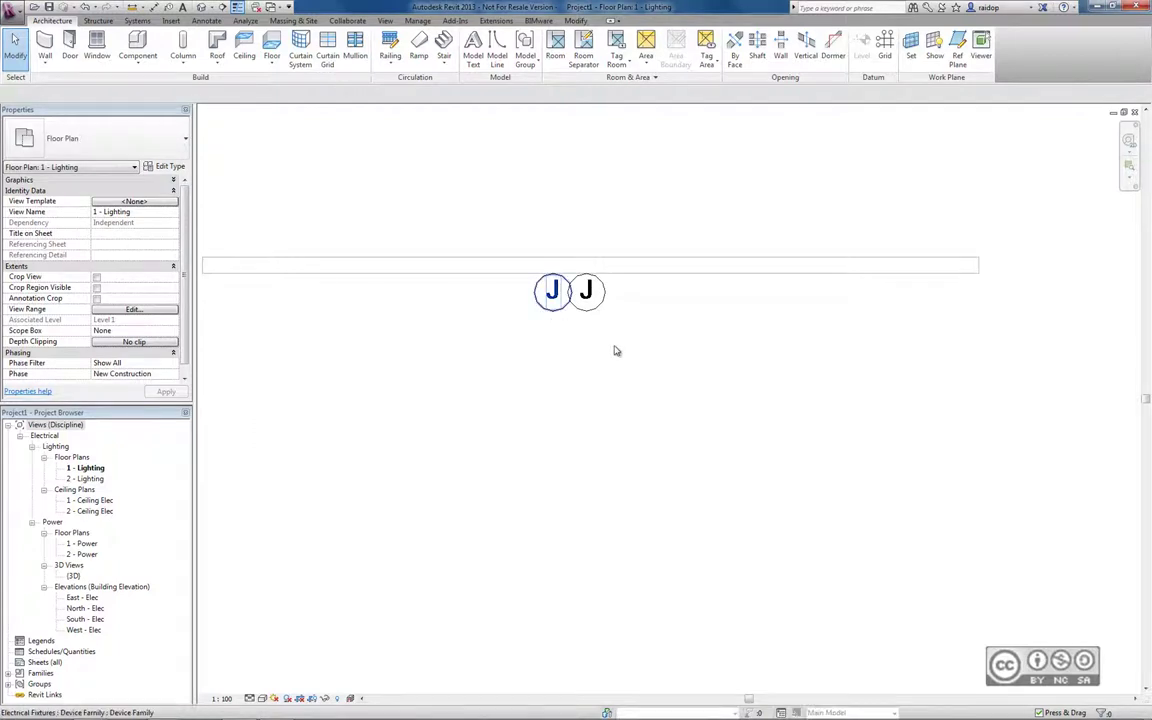
Set the left junction box's Sümboli nihutamine offset to 400
{"action": "left_click", "coordinate": [616, 350]}
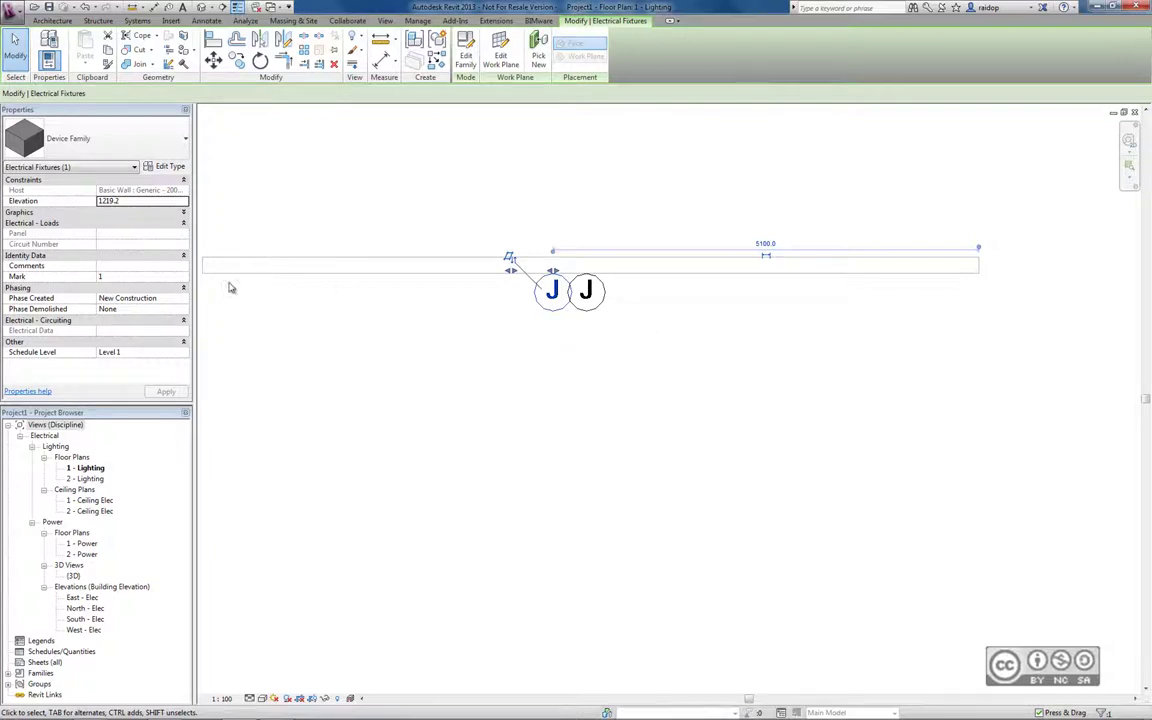
{"action": "key", "text": "Escape"}
{"action": "left_click", "coordinate": [616, 428]}
{"action": "left_click", "coordinate": [130, 222]}
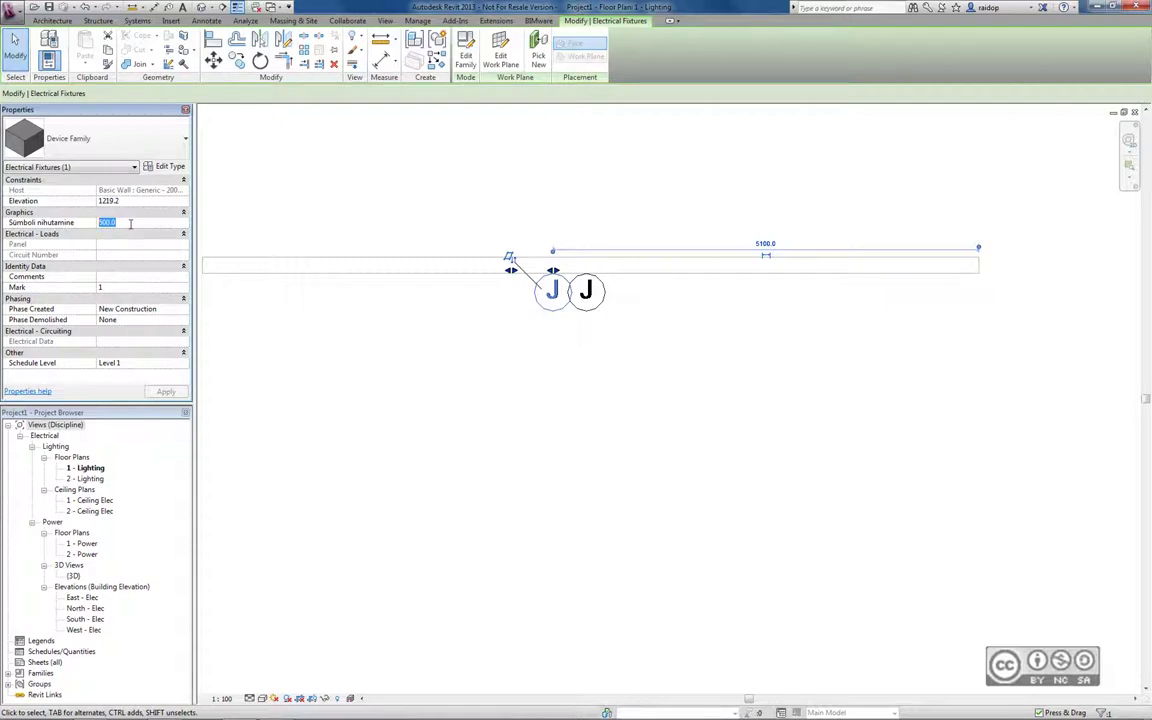
{"action": "type", "text": "400"}
{"action": "left_click", "coordinate": [663, 386]}
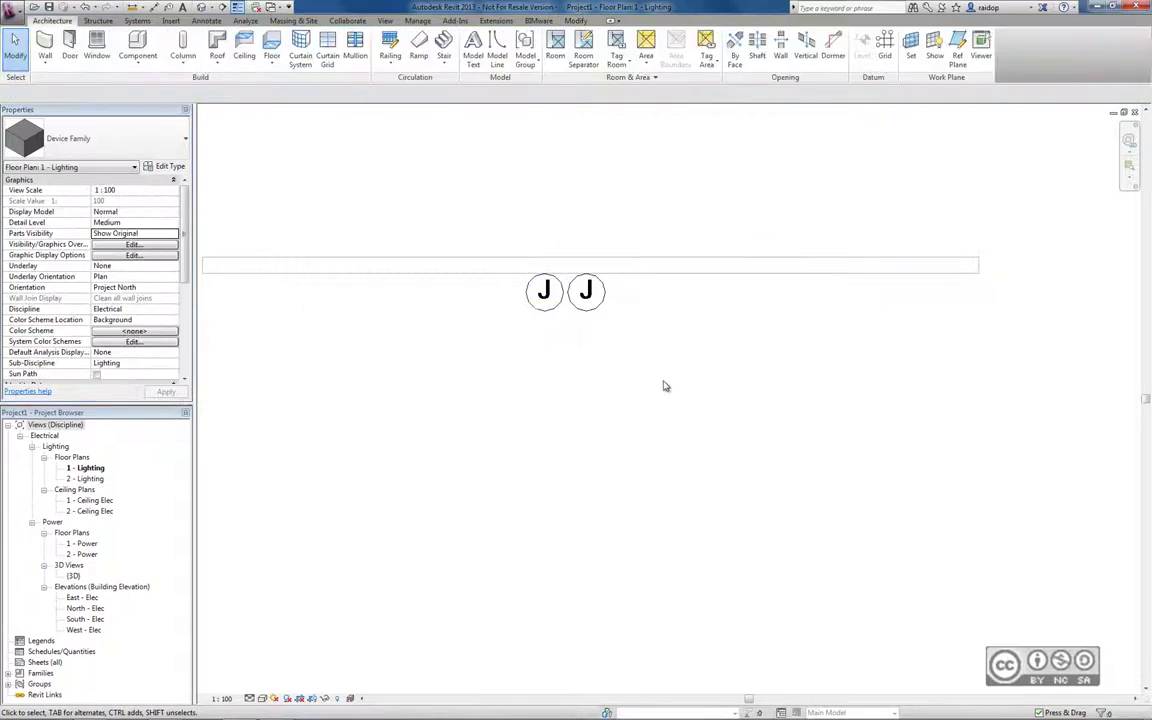
Set the project's 3D view to Fine detail, then return to the Device Family plan
{"action": "left_click", "coordinate": [185, 8]}
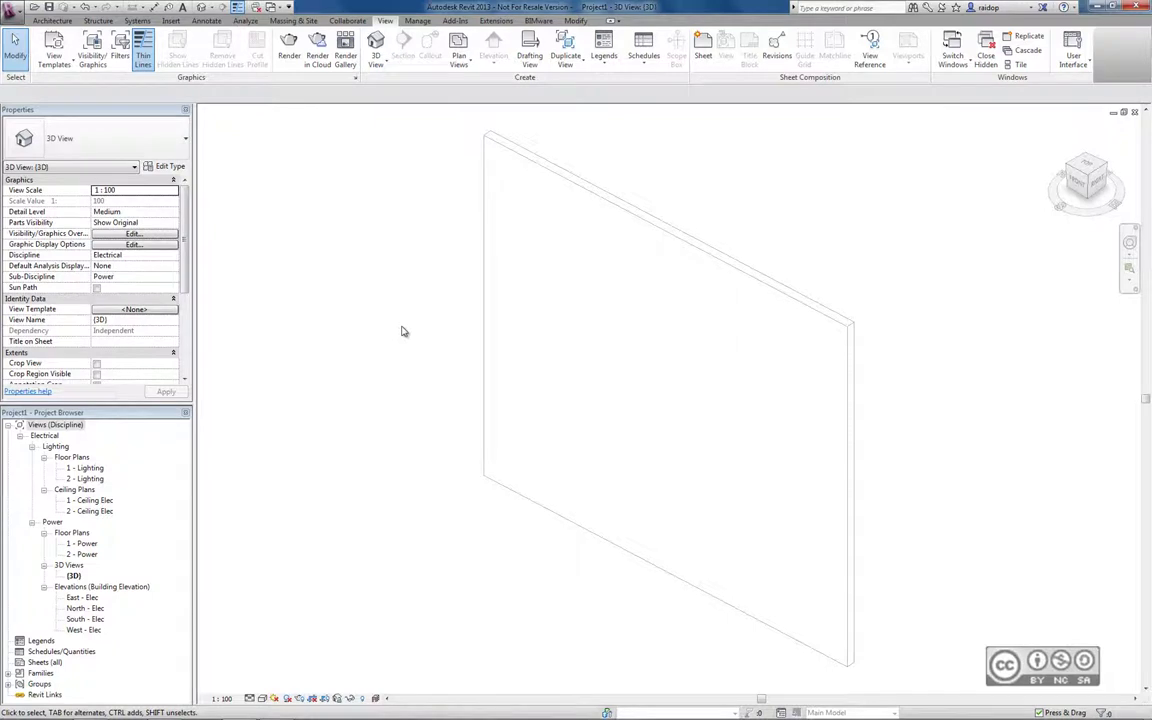
{"action": "left_click", "coordinate": [249, 698]}
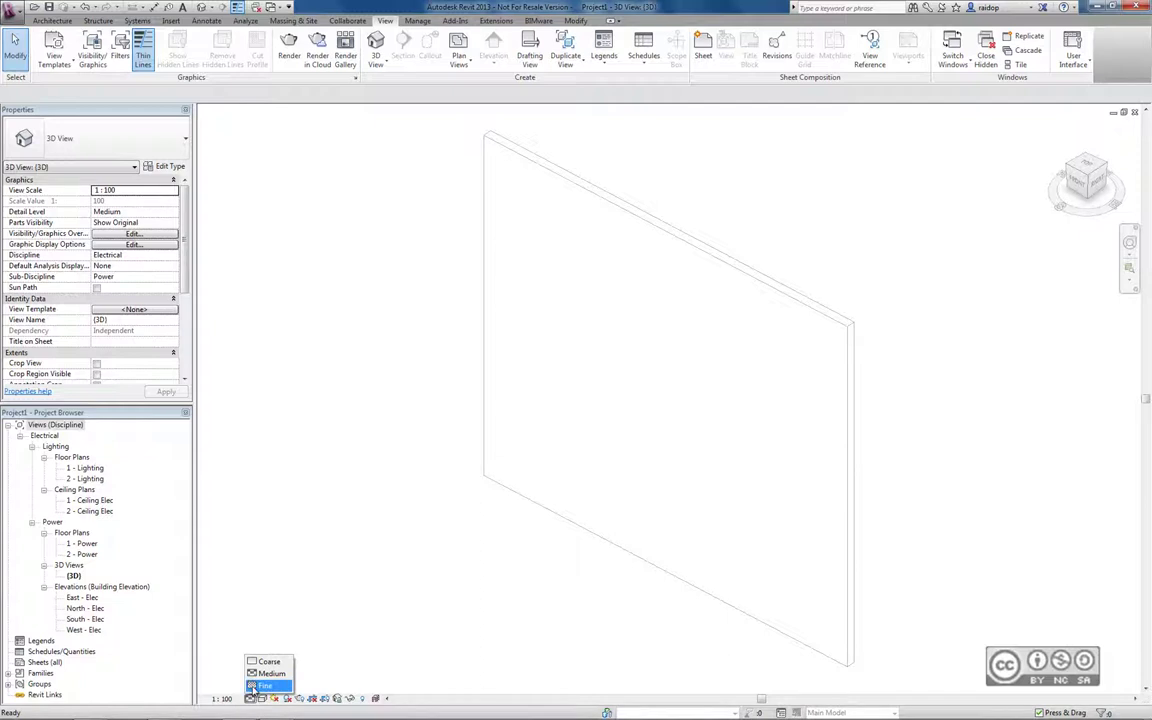
{"action": "left_click", "coordinate": [264, 686]}
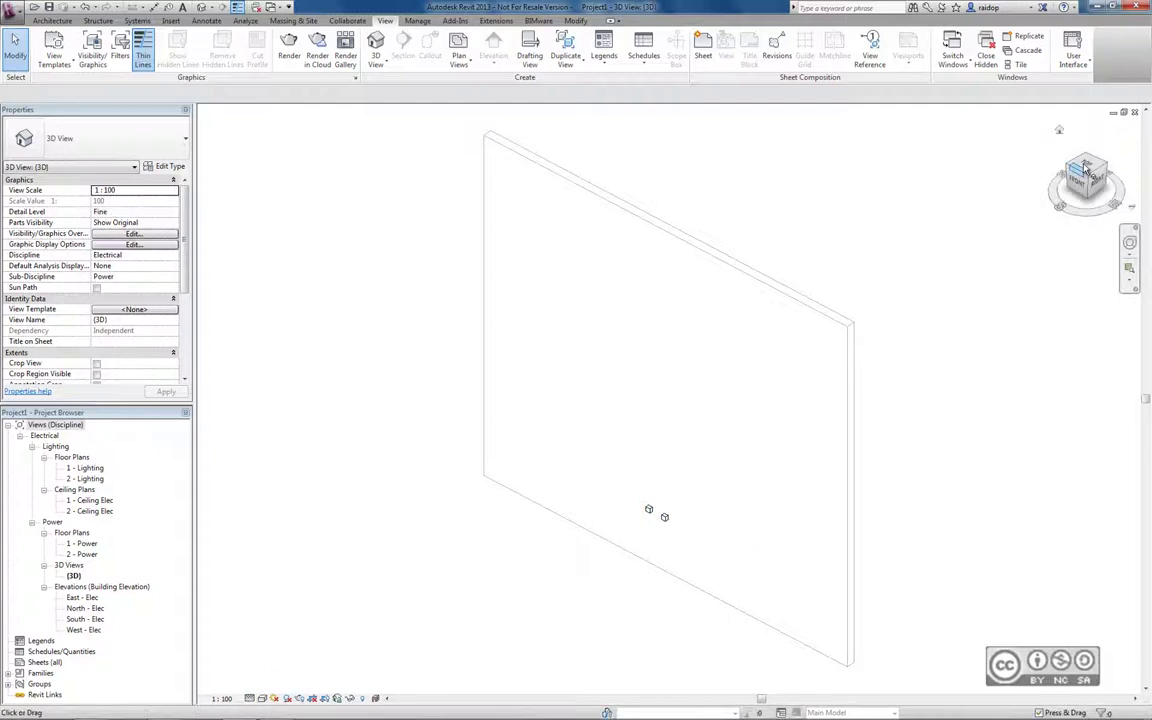
{"action": "double_click", "coordinate": [85, 468]}
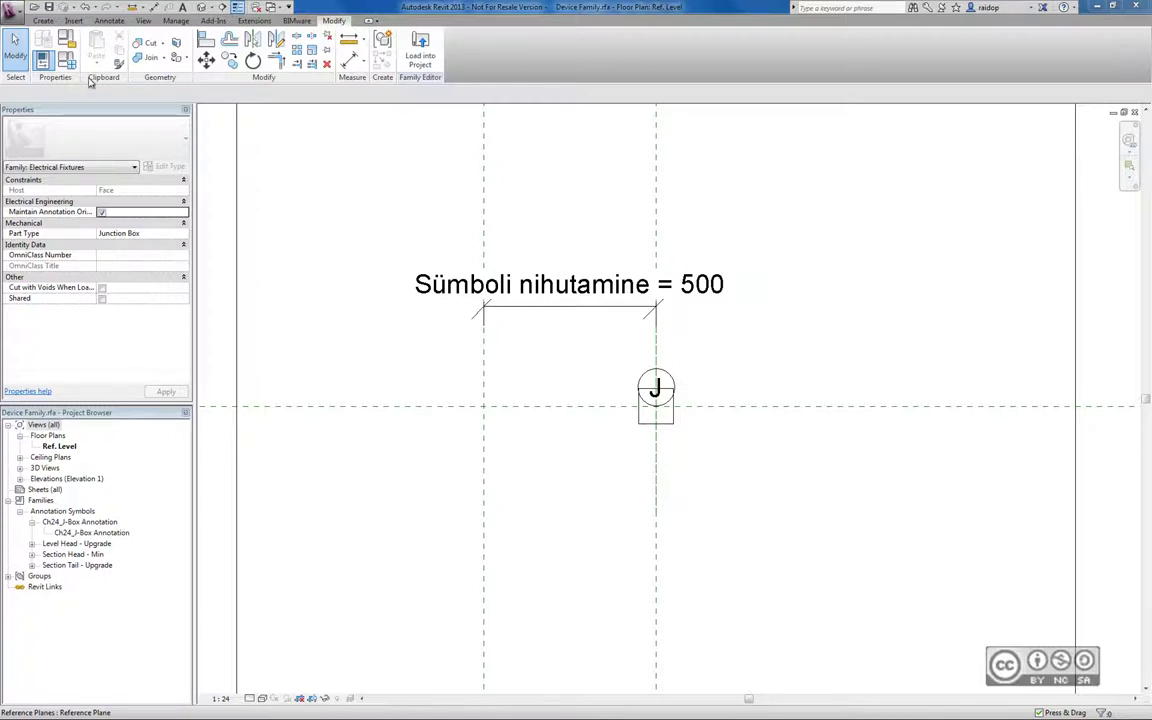
{"action": "left_click", "coordinate": [541, 118]}
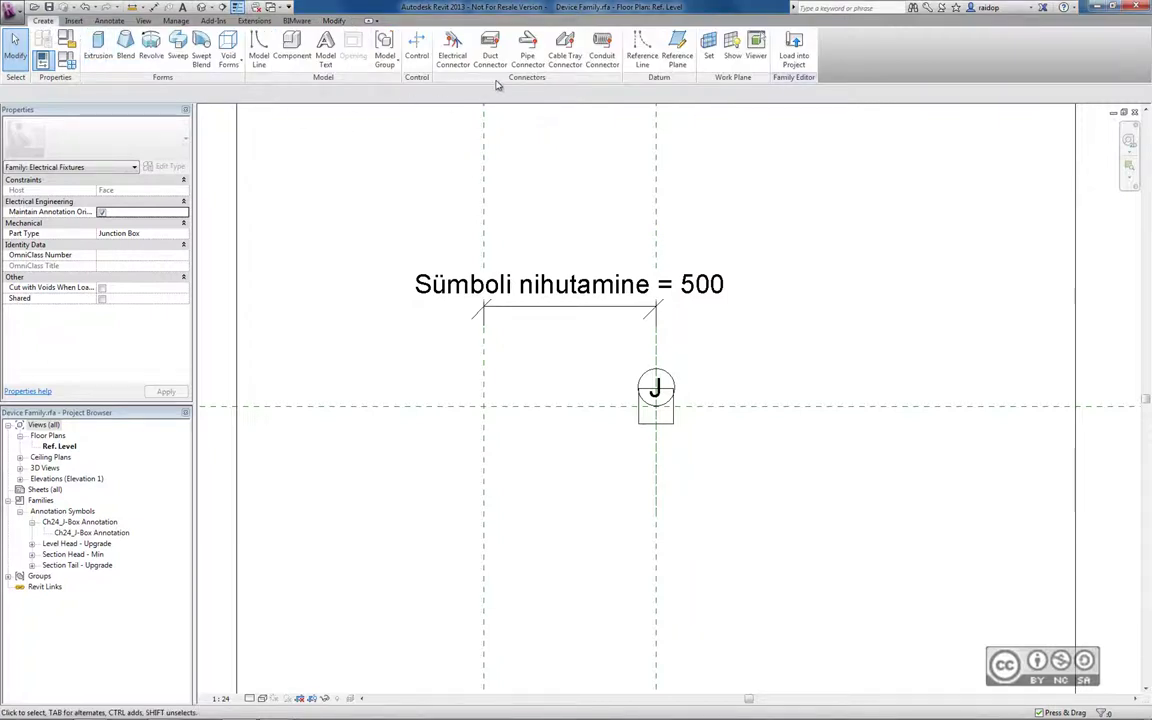
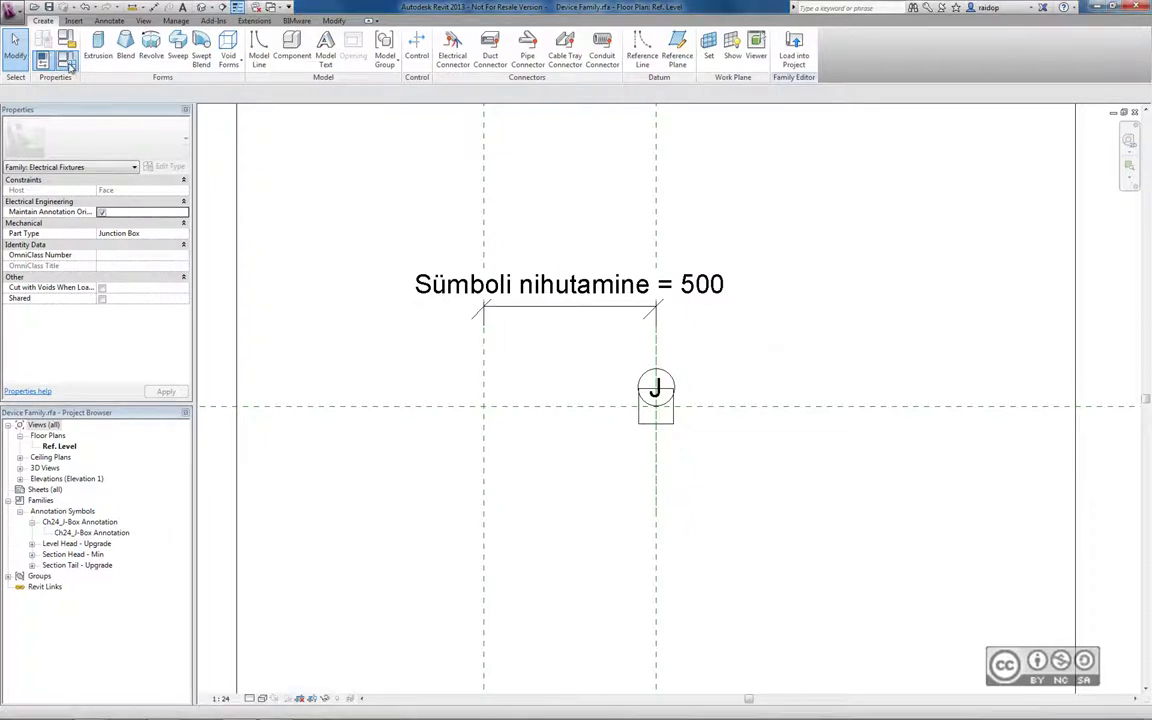
In Family Types, add a new shared parameter and bring up the ProjectInfo shared parameter list
{"action": "left_click", "coordinate": [66, 60]}
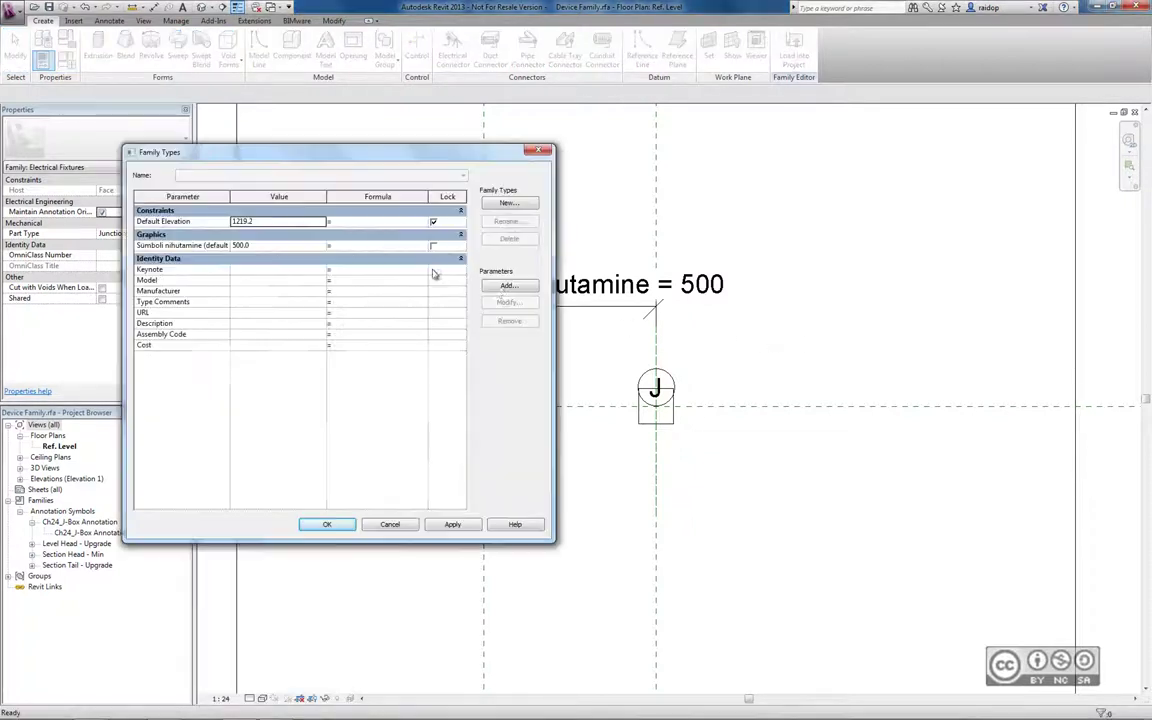
{"action": "left_click", "coordinate": [508, 288]}
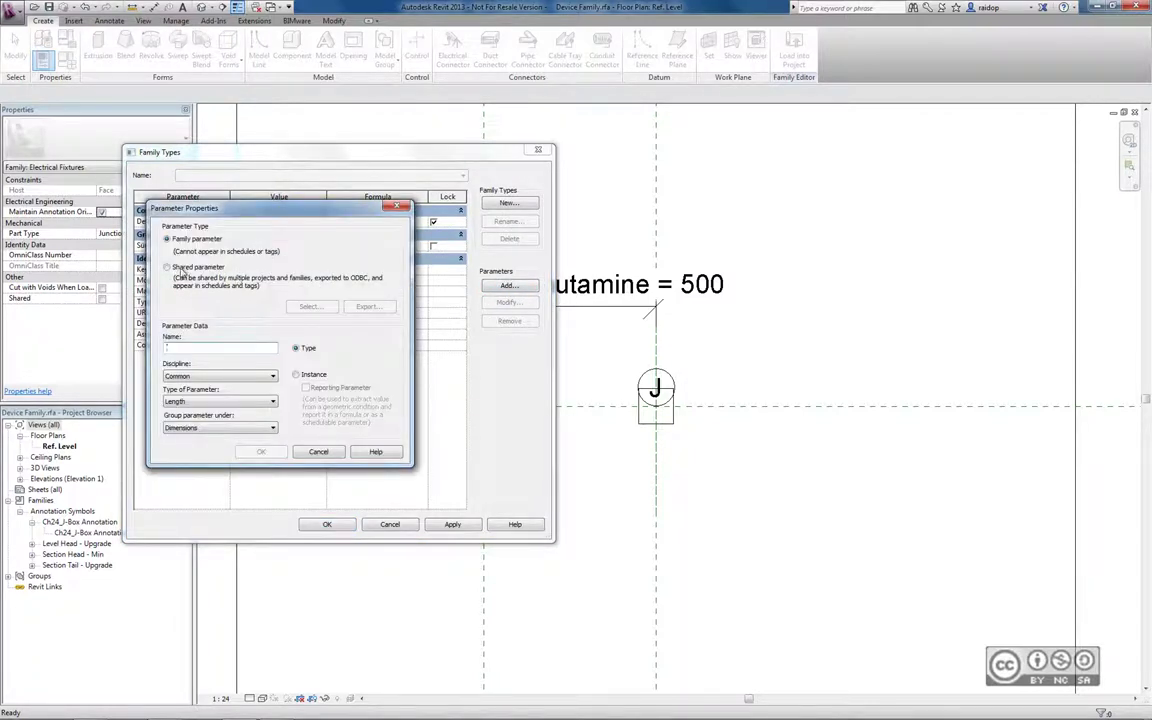
{"action": "left_click", "coordinate": [198, 271]}
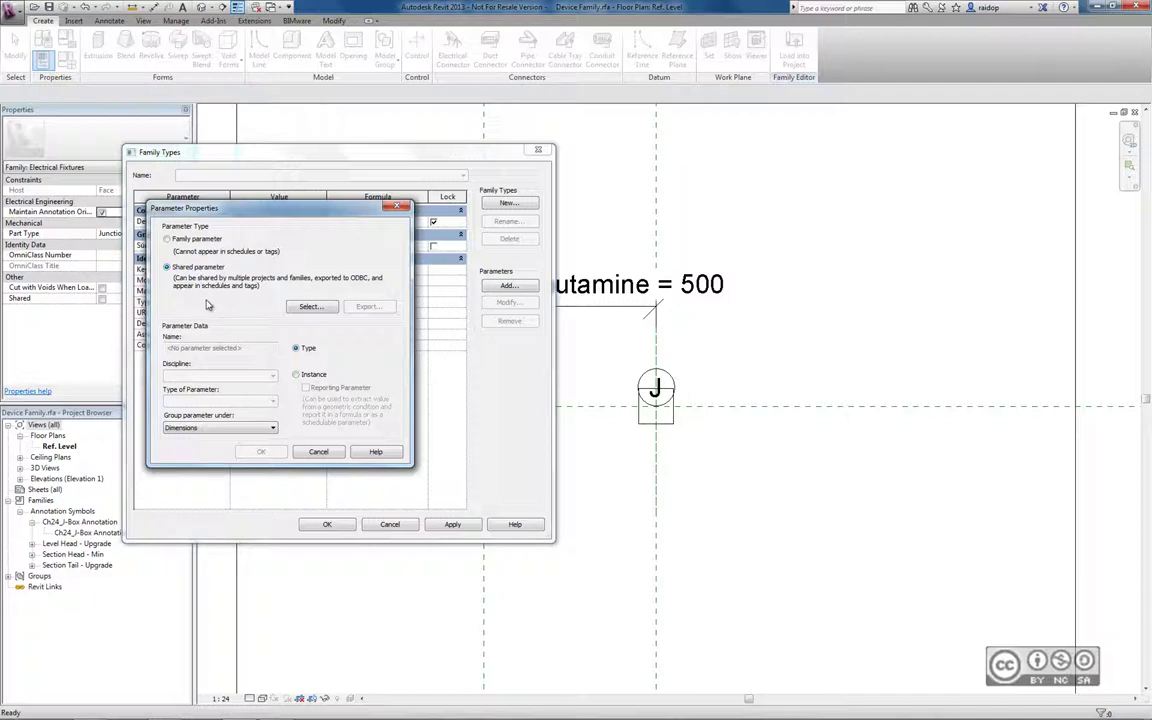
{"action": "left_click", "coordinate": [314, 309]}
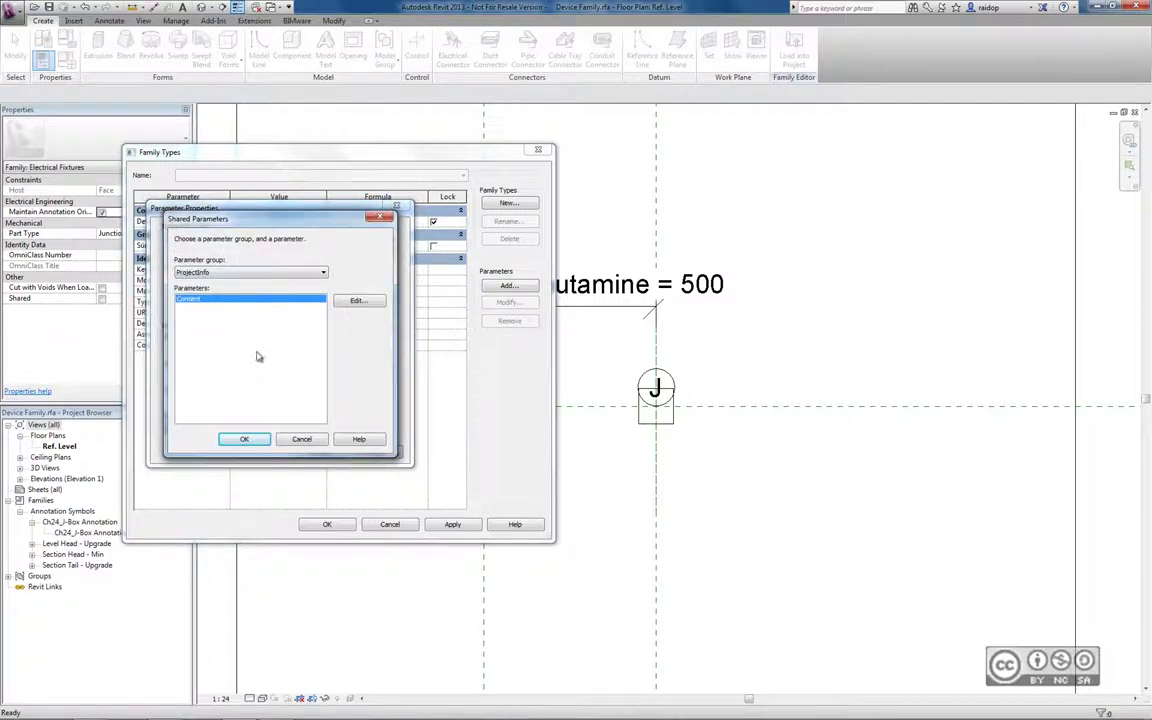
Edit the shared parameter file and start a new parameter named Märkus
{"action": "left_click", "coordinate": [357, 300]}
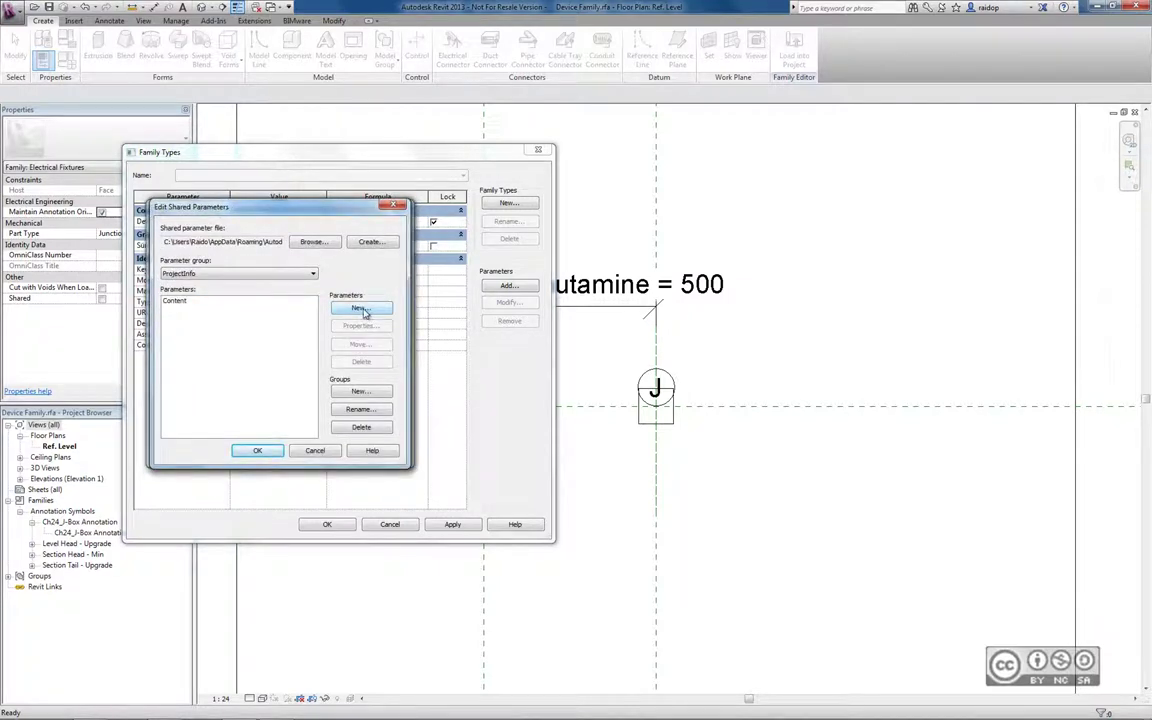
{"action": "left_click", "coordinate": [379, 310]}
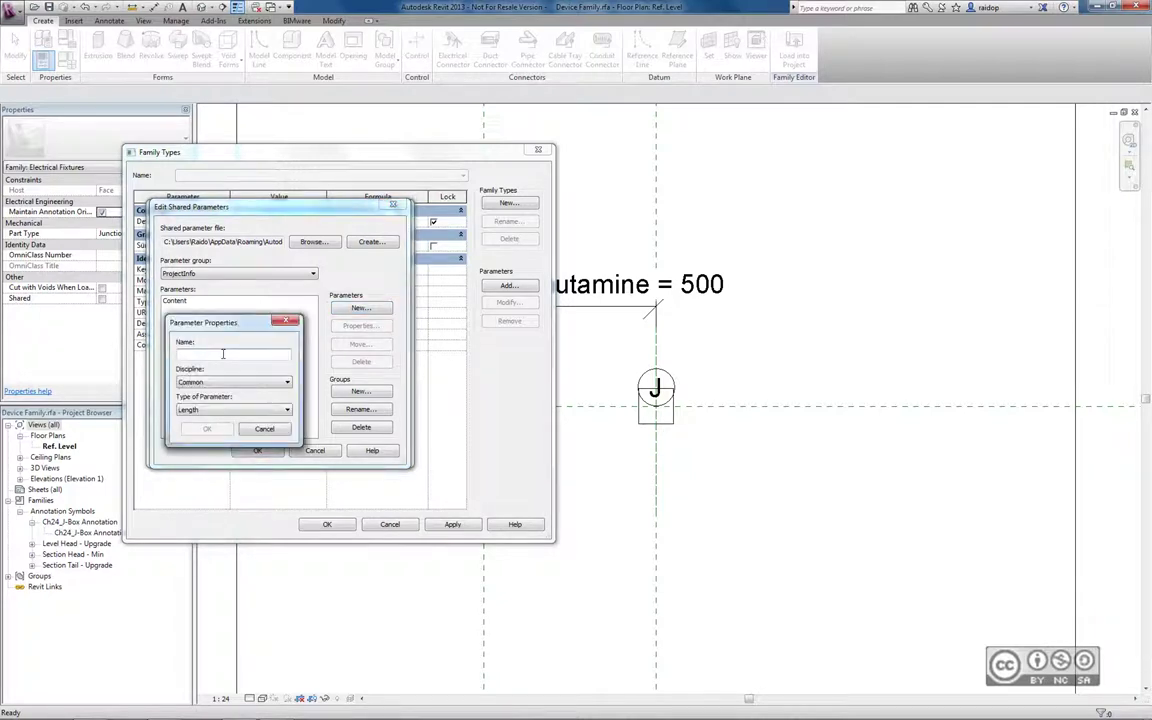
{"action": "type", "text": "Markus"}
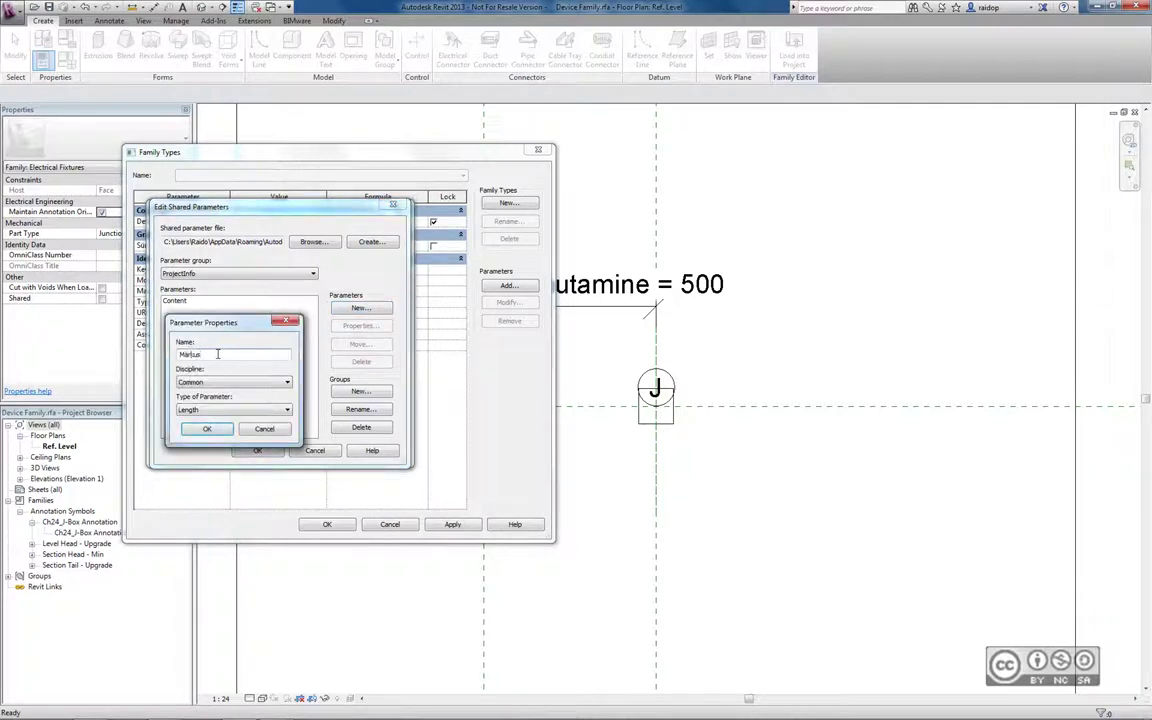
{"action": "left_click", "coordinate": [228, 384]}
{"action": "left_click", "coordinate": [226, 388]}
{"action": "left_click", "coordinate": [221, 410]}
{"action": "left_click", "coordinate": [221, 411]}
Set Märkus's parameter type to Text and confirm back to the Shared Parameters chooser
{"action": "left_click", "coordinate": [224, 385]}
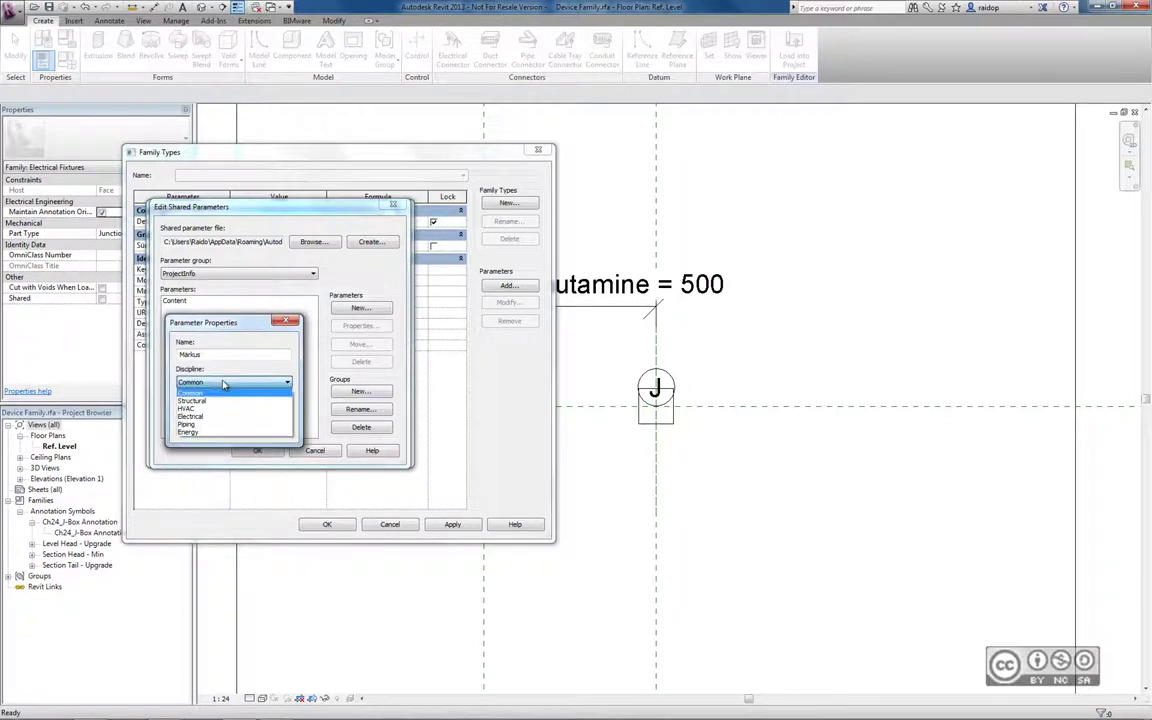
{"action": "left_click", "coordinate": [224, 385]}
{"action": "left_click", "coordinate": [217, 410]}
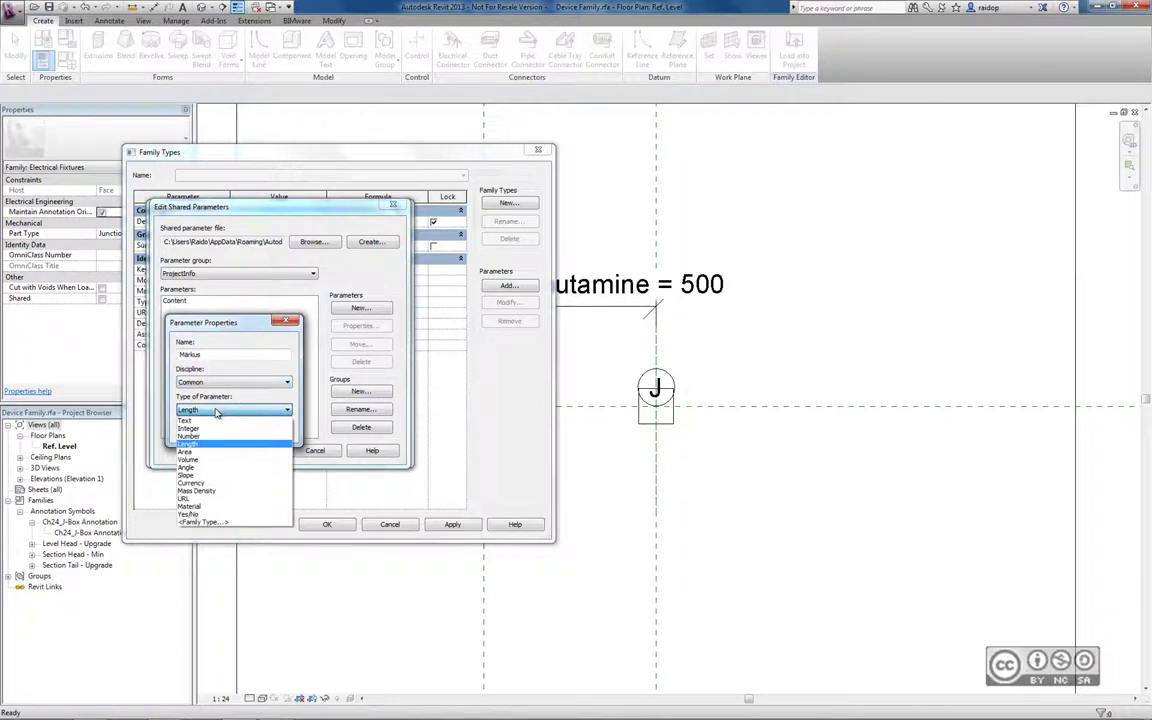
{"action": "left_click", "coordinate": [217, 412]}
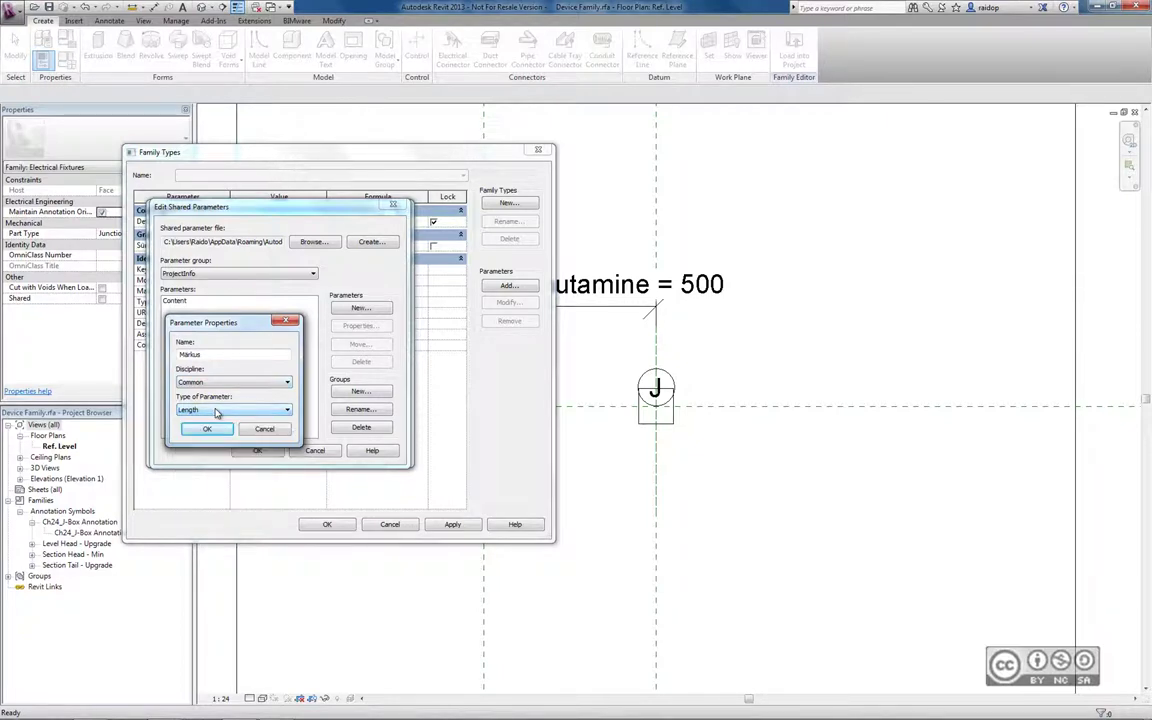
{"action": "left_click", "coordinate": [216, 412]}
{"action": "left_click", "coordinate": [205, 416]}
{"action": "left_click", "coordinate": [207, 428]}
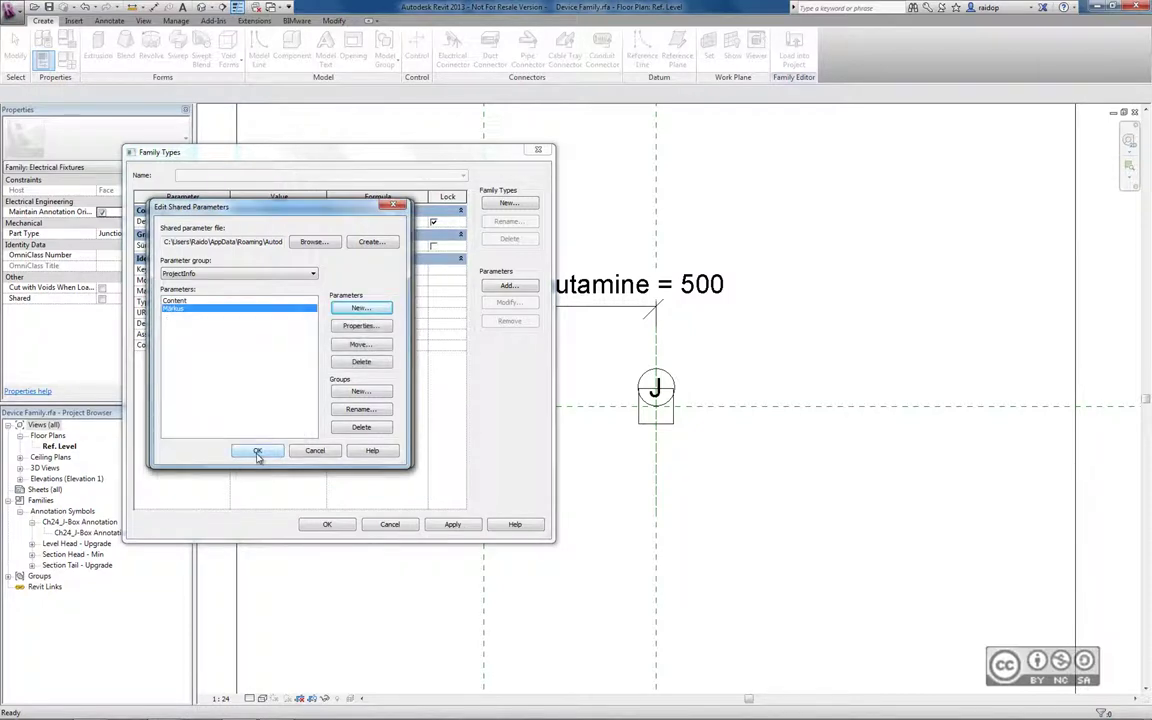
{"action": "left_click", "coordinate": [257, 450]}
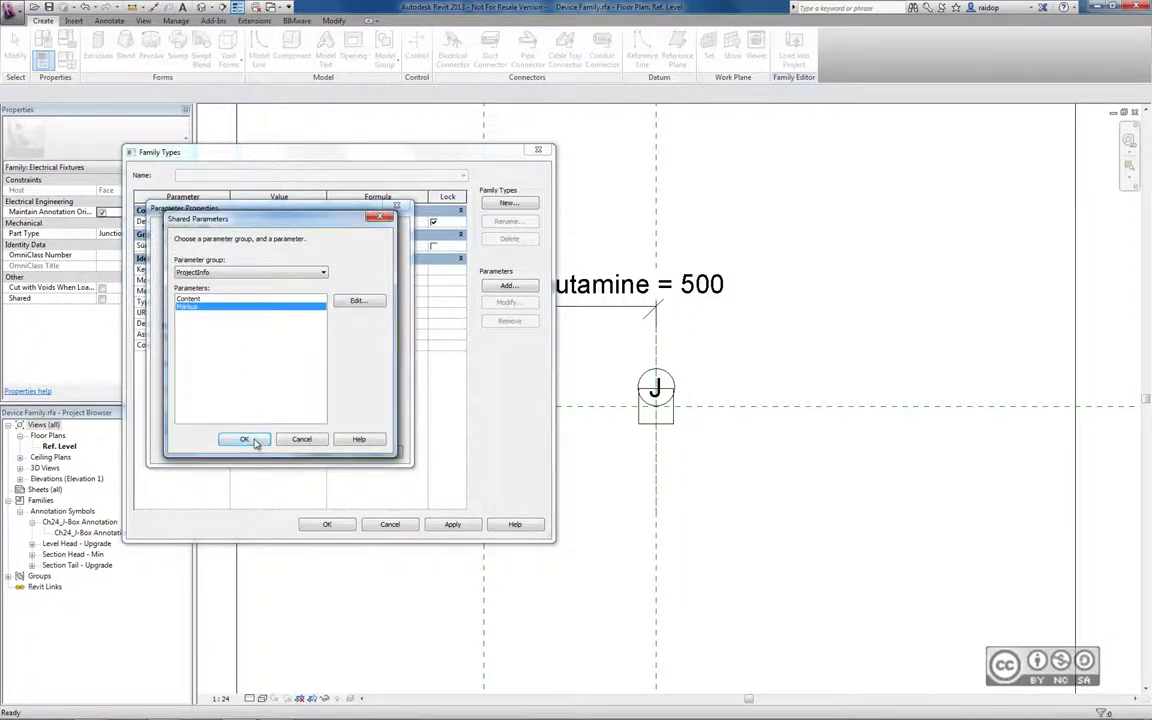
Add Märkus as an instance shared parameter with default value Pinnapealne
{"action": "left_click", "coordinate": [245, 440]}
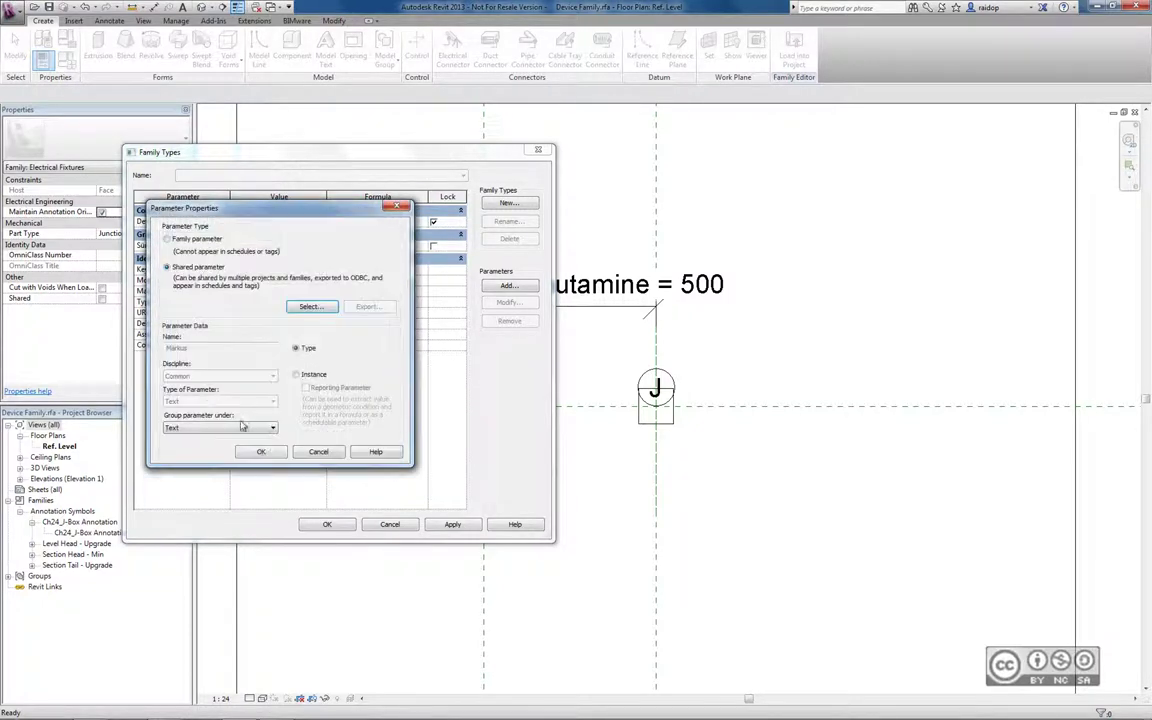
{"action": "left_click", "coordinate": [299, 376]}
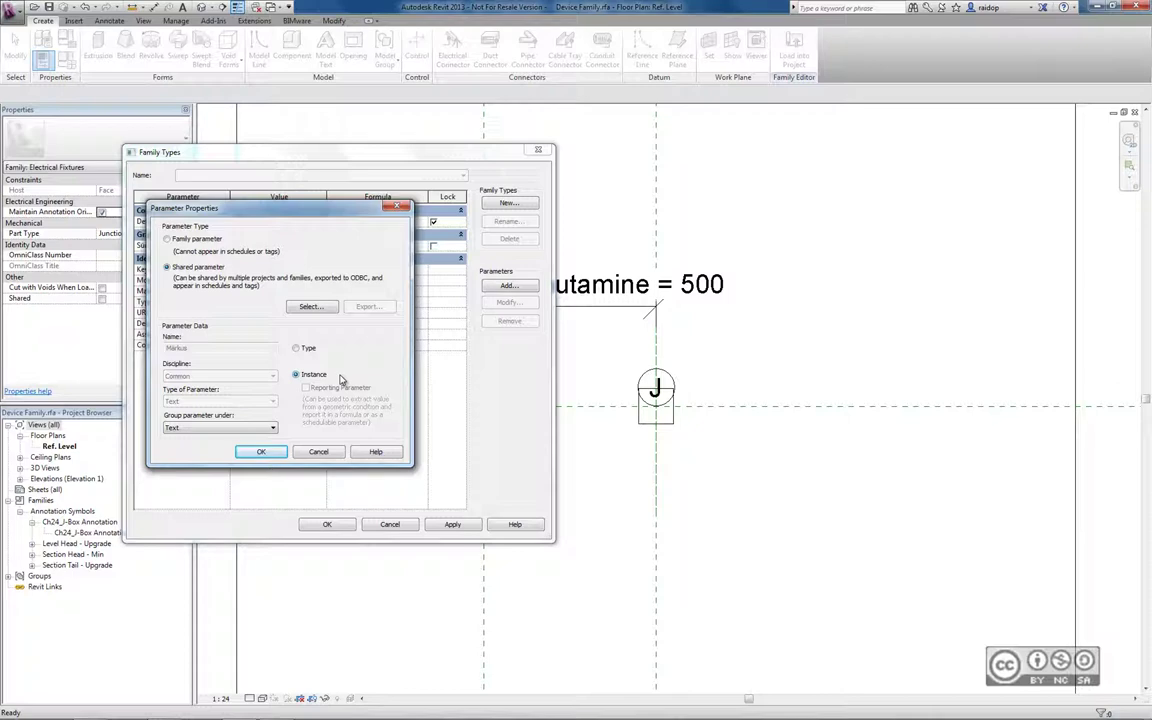
{"action": "left_click", "coordinate": [265, 452]}
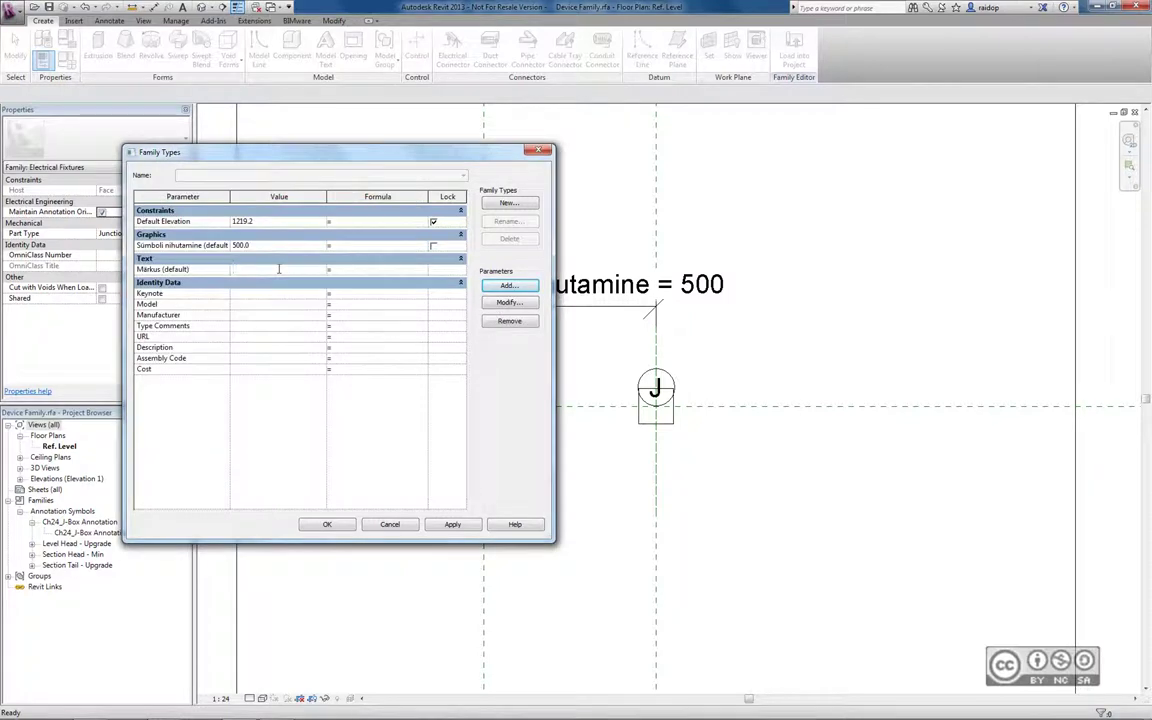
{"action": "left_click", "coordinate": [279, 269]}
{"action": "type", "text": "Pinnapealne"}
{"action": "left_click", "coordinate": [327, 524]}
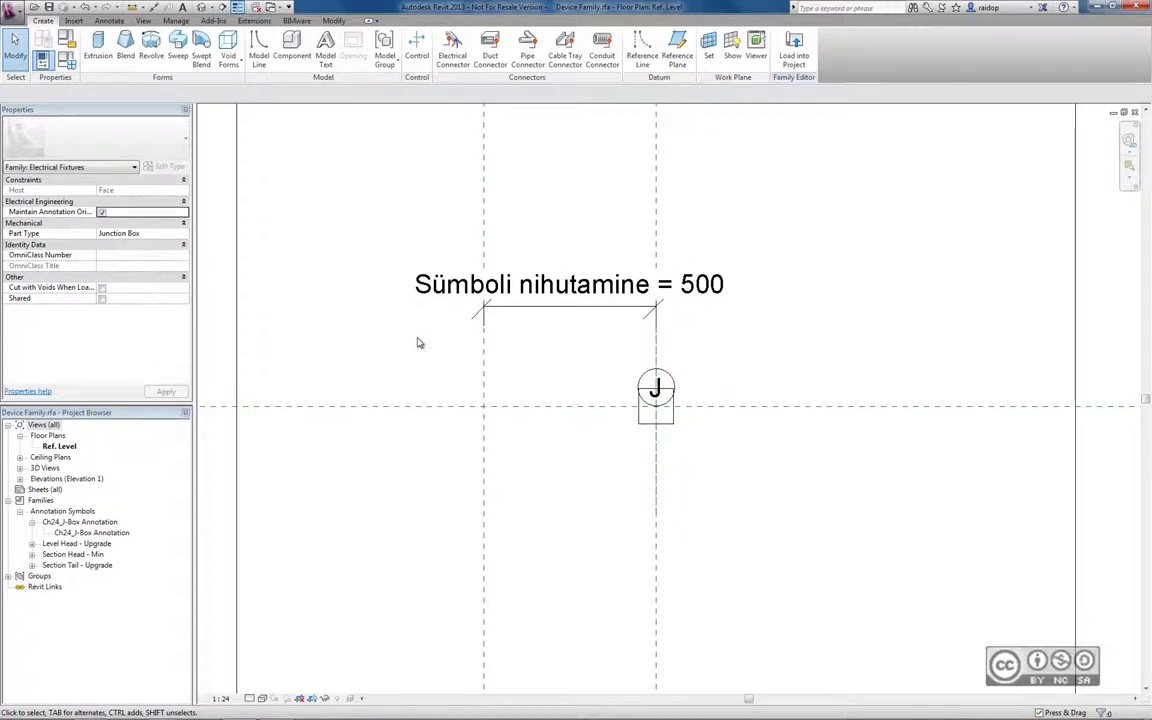
Switch to the Tähis_Märkus.rfa tag family and delete its old Märkus label
{"action": "left_click", "coordinate": [272, 7]}
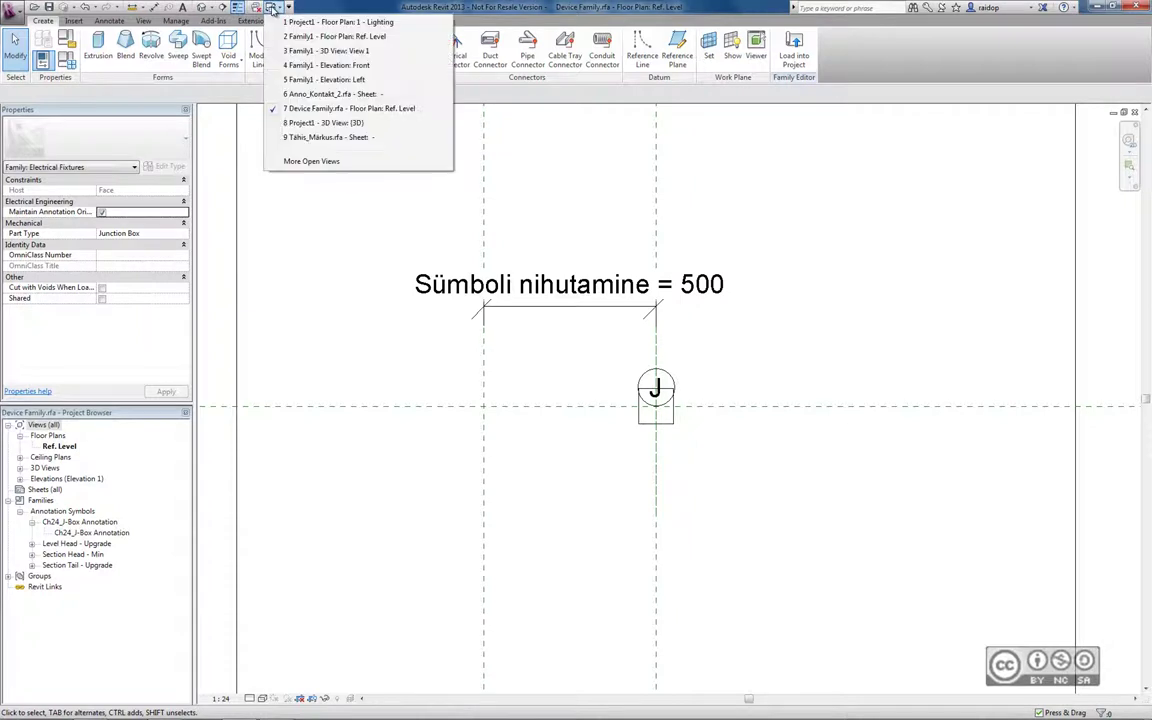
{"action": "left_click", "coordinate": [290, 137]}
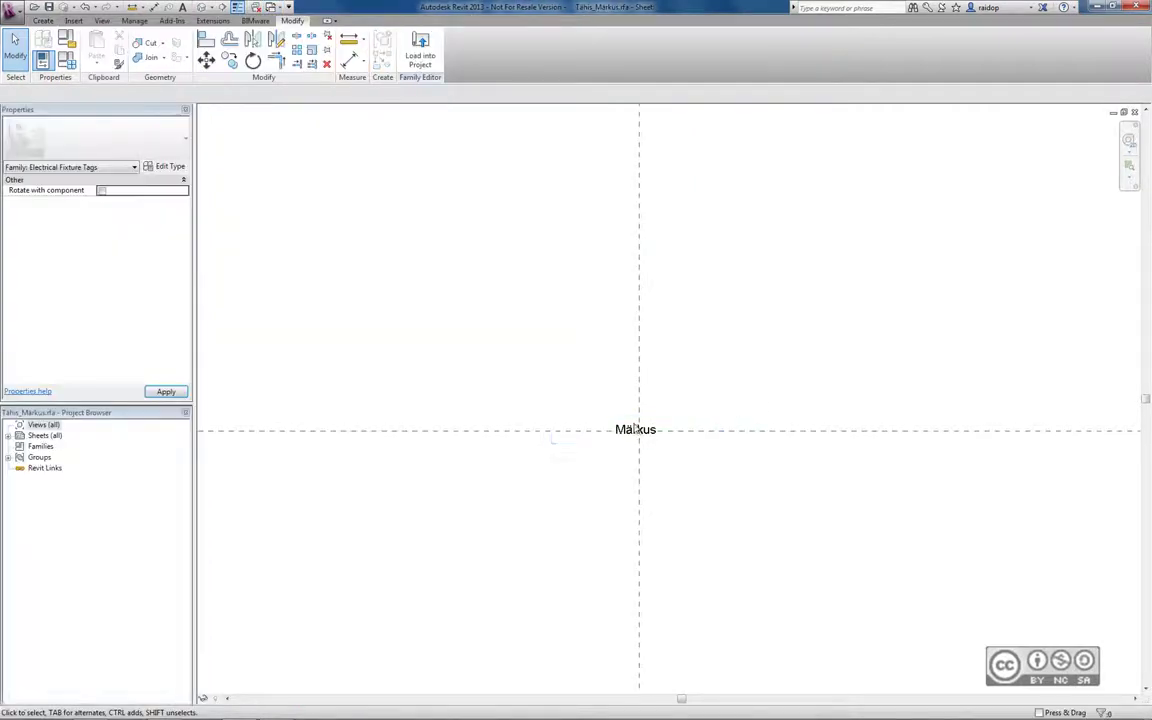
{"action": "left_click", "coordinate": [685, 435]}
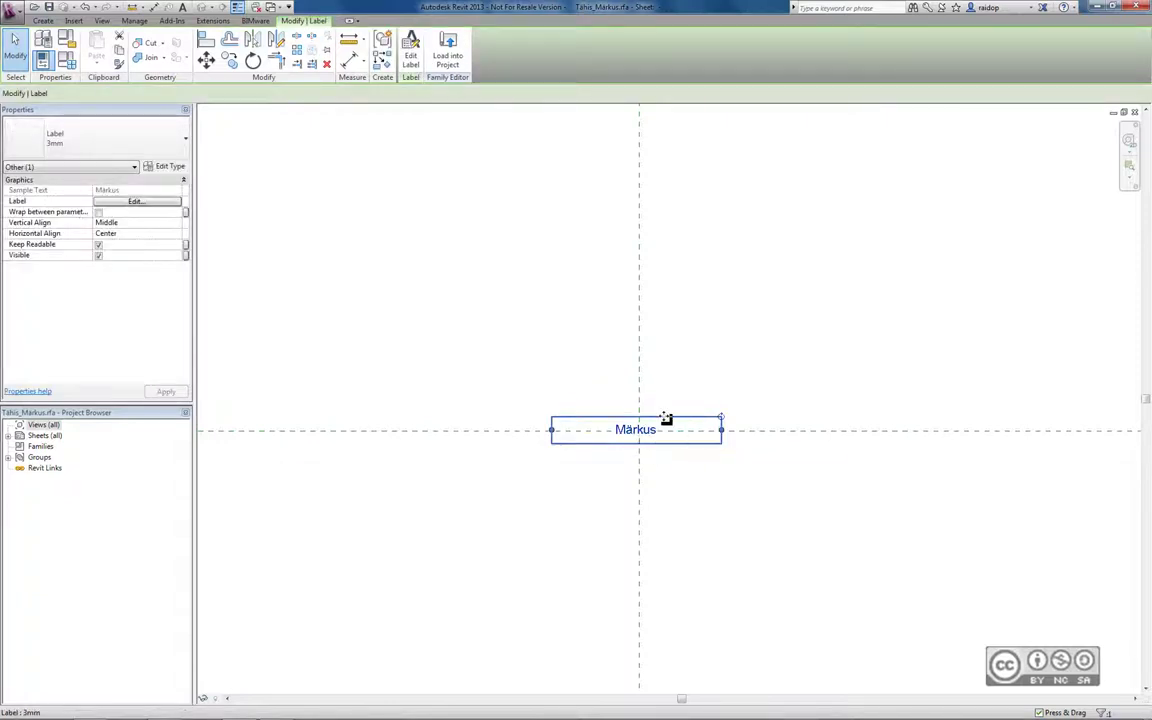
{"action": "key", "text": "Delete"}
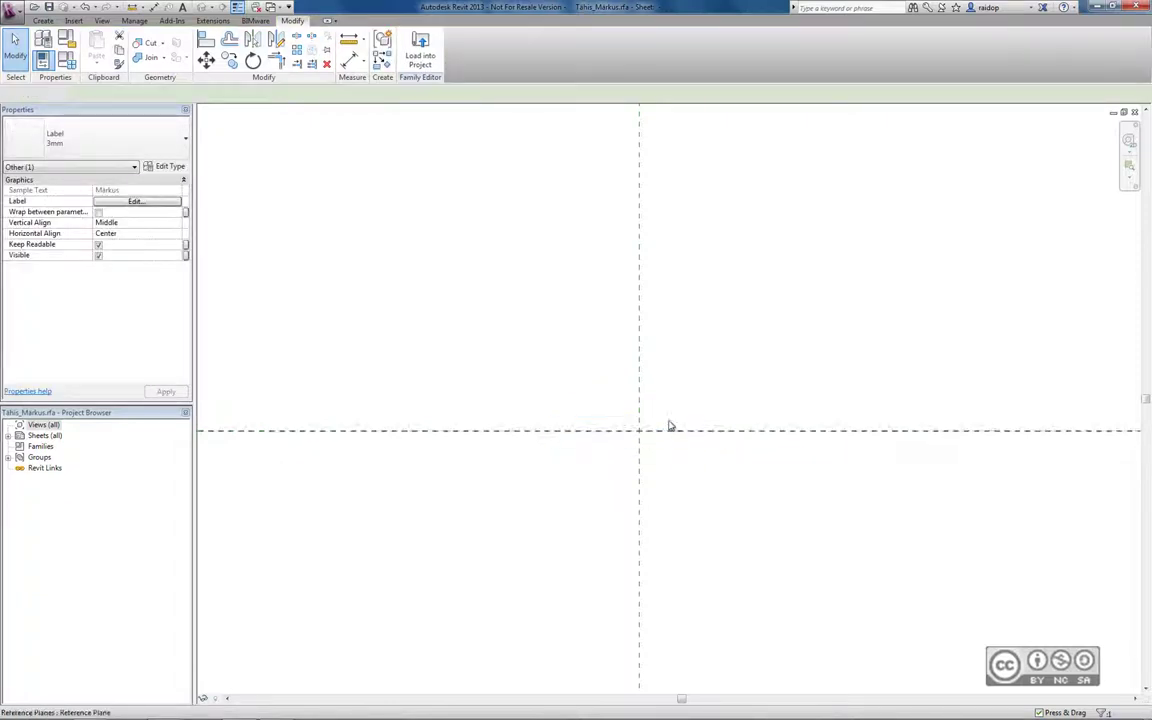
{"action": "left_click", "coordinate": [45, 20]}
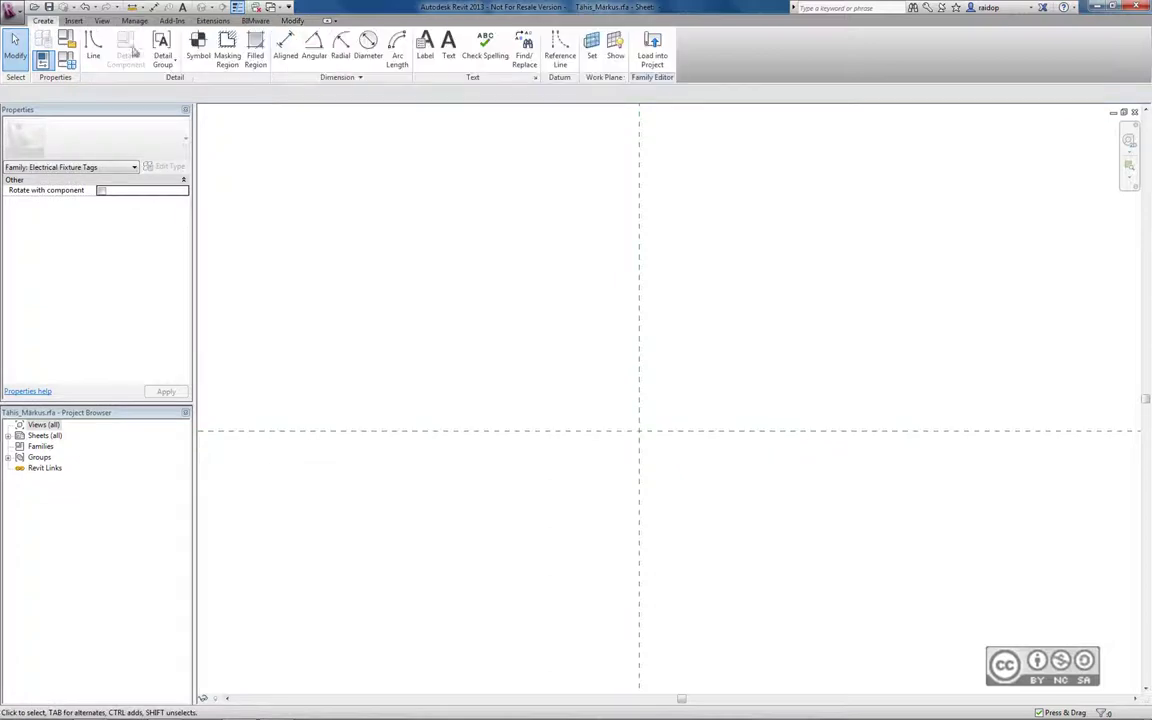
{"action": "left_click", "coordinate": [425, 50]}
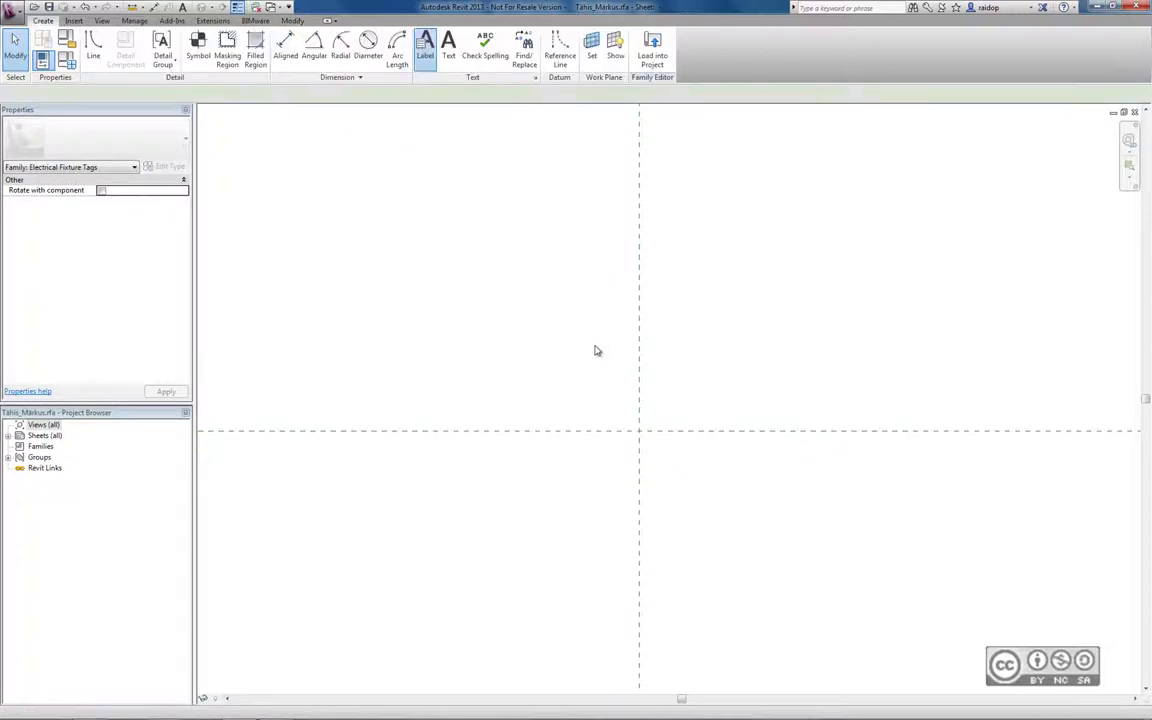
Place a new label bound to the shared Märkus parameter
{"action": "left_click", "coordinate": [693, 453]}
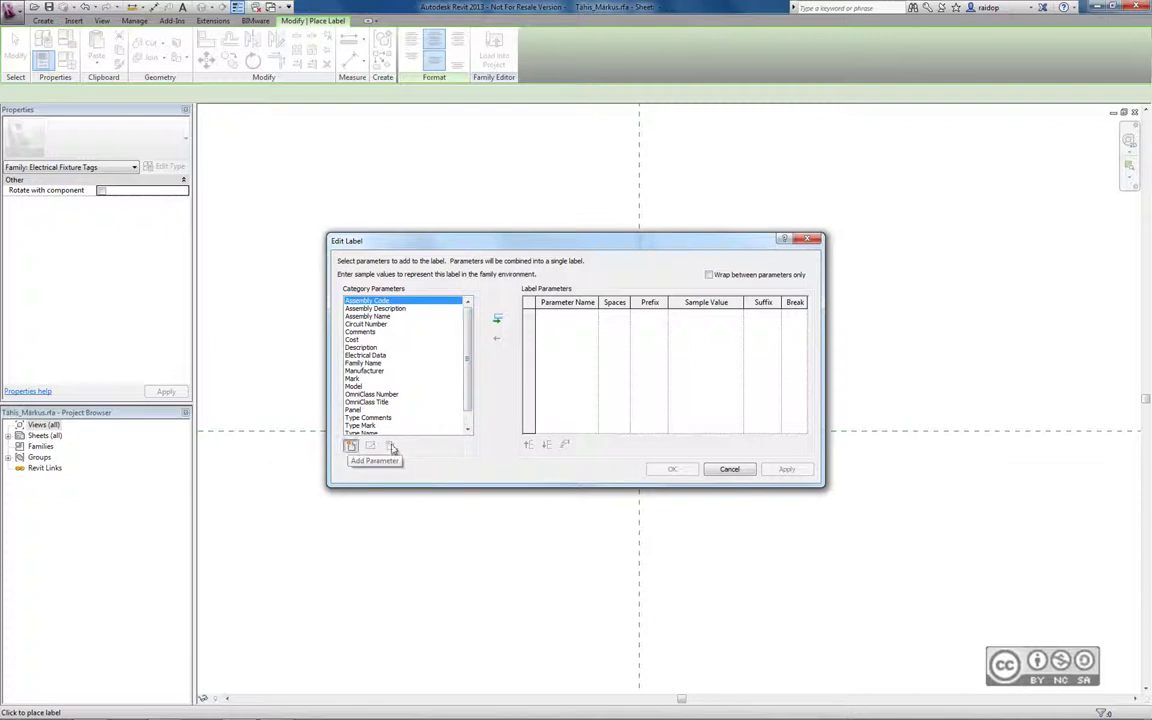
{"action": "left_click", "coordinate": [350, 446]}
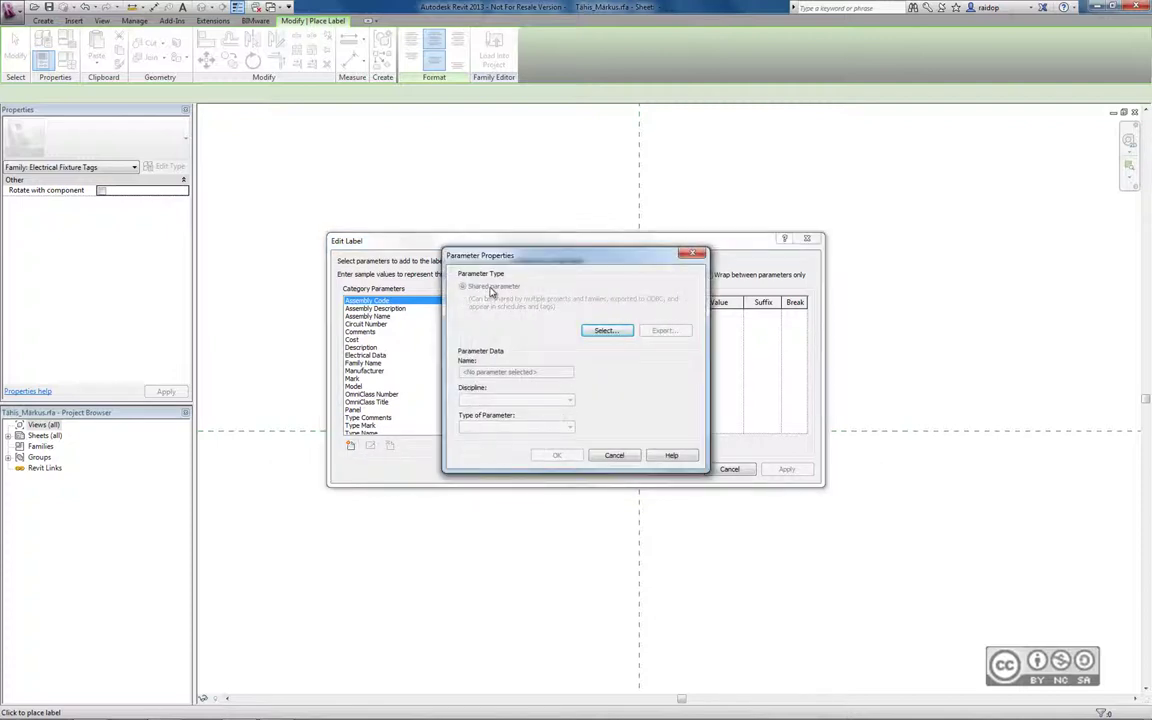
{"action": "left_click", "coordinate": [600, 331]}
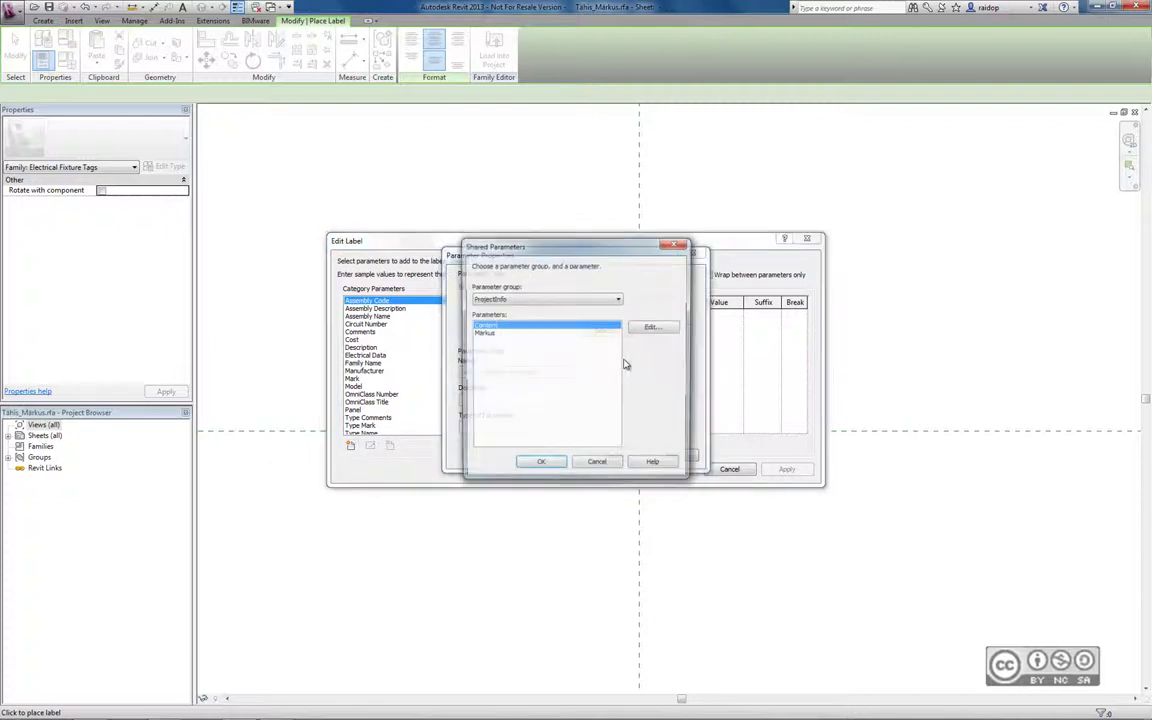
{"action": "left_click", "coordinate": [487, 333]}
{"action": "left_click", "coordinate": [540, 466]}
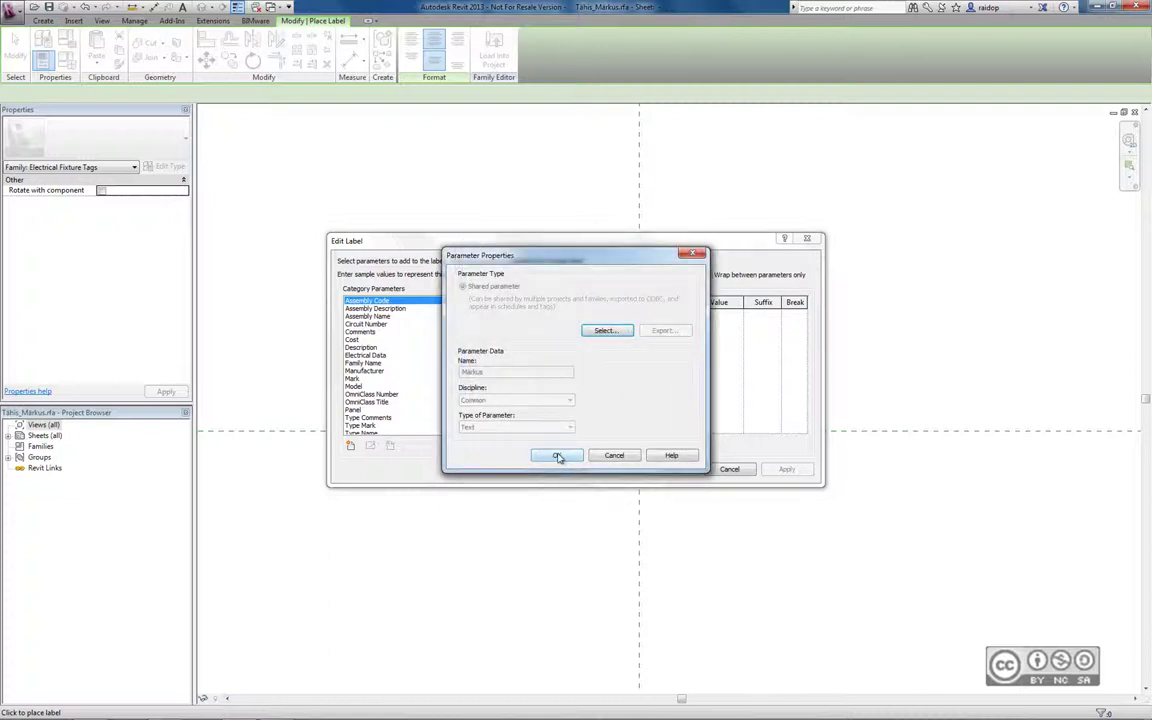
{"action": "left_click", "coordinate": [557, 456]}
{"action": "left_click", "coordinate": [497, 319]}
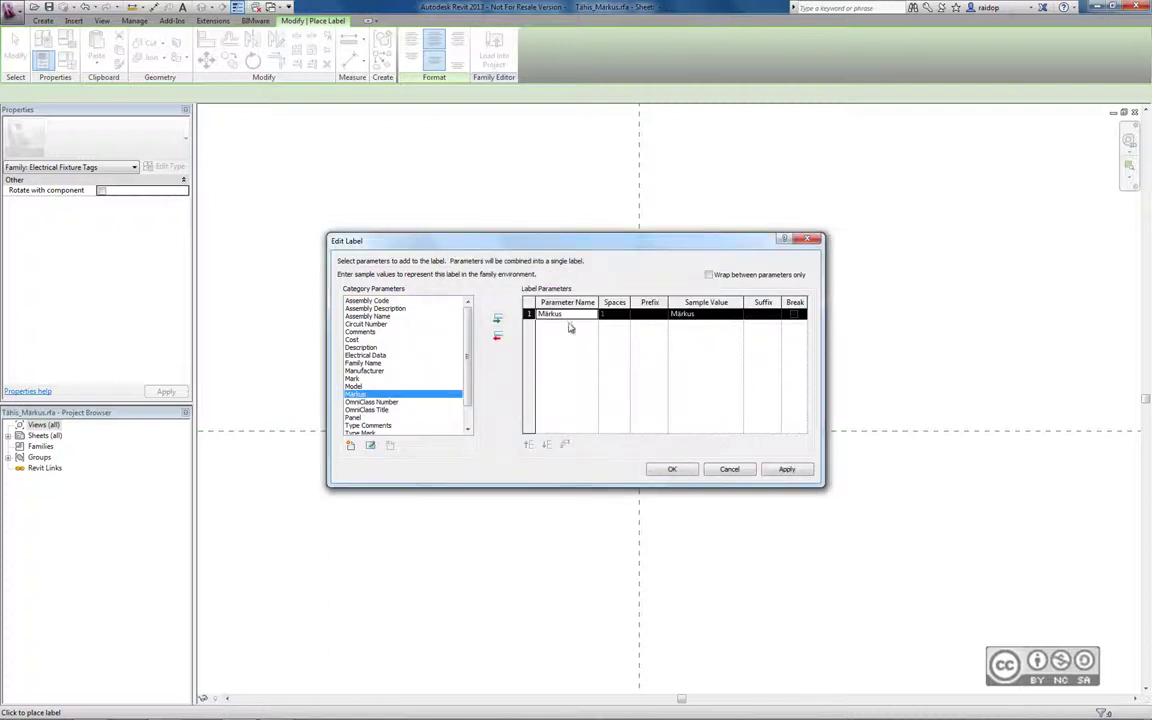
{"action": "left_click", "coordinate": [672, 469]}
Centre the Märkus label on the reference-line crossing
{"action": "left_click", "coordinate": [14, 40]}
{"action": "left_click", "coordinate": [638, 428]}
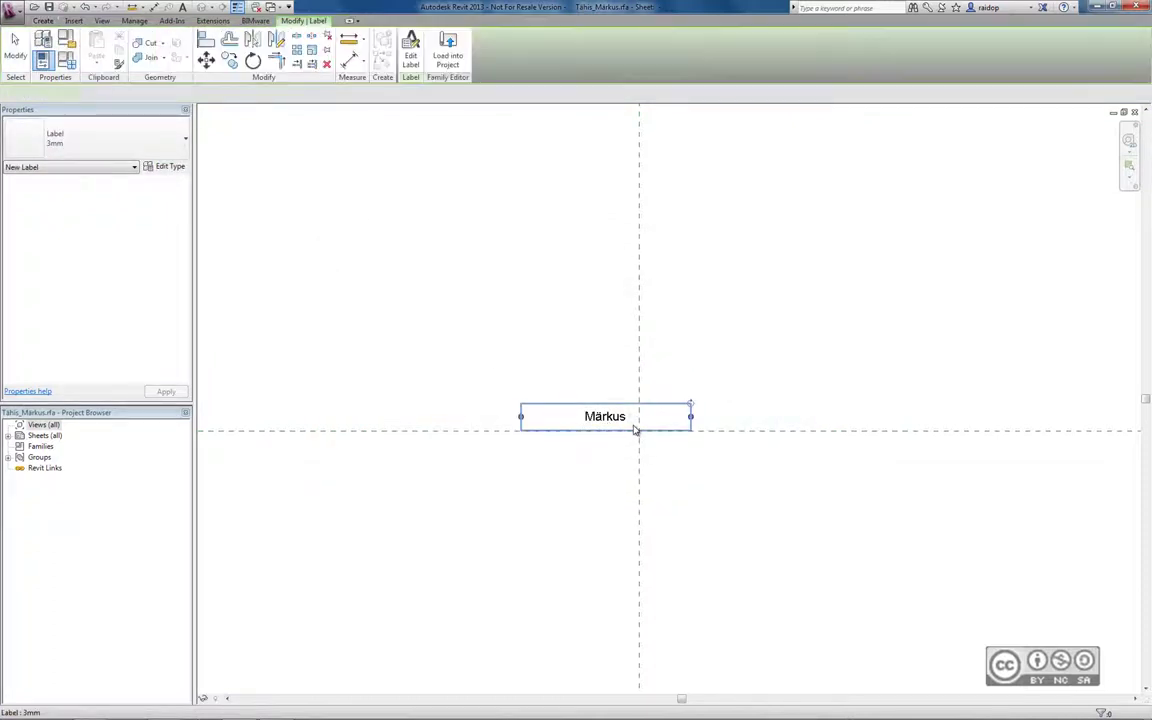
{"action": "left_click_drag", "start_coordinate": [640, 430], "coordinate": [638, 430]}
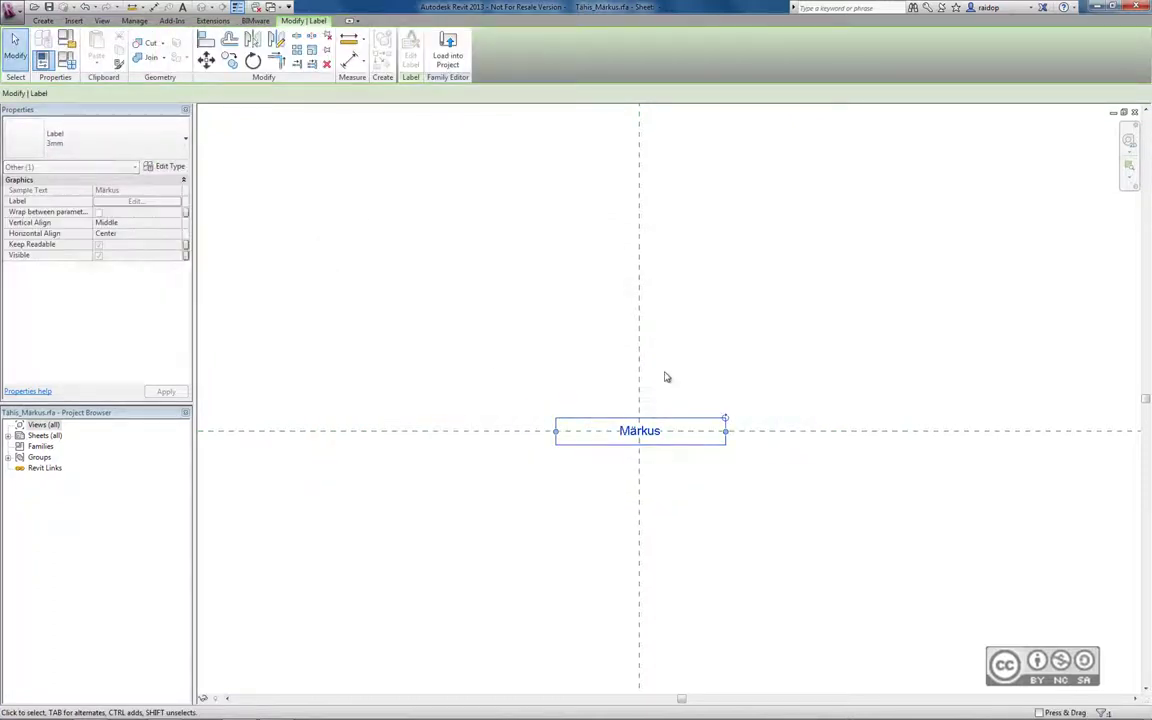
{"action": "left_click", "coordinate": [483, 307]}
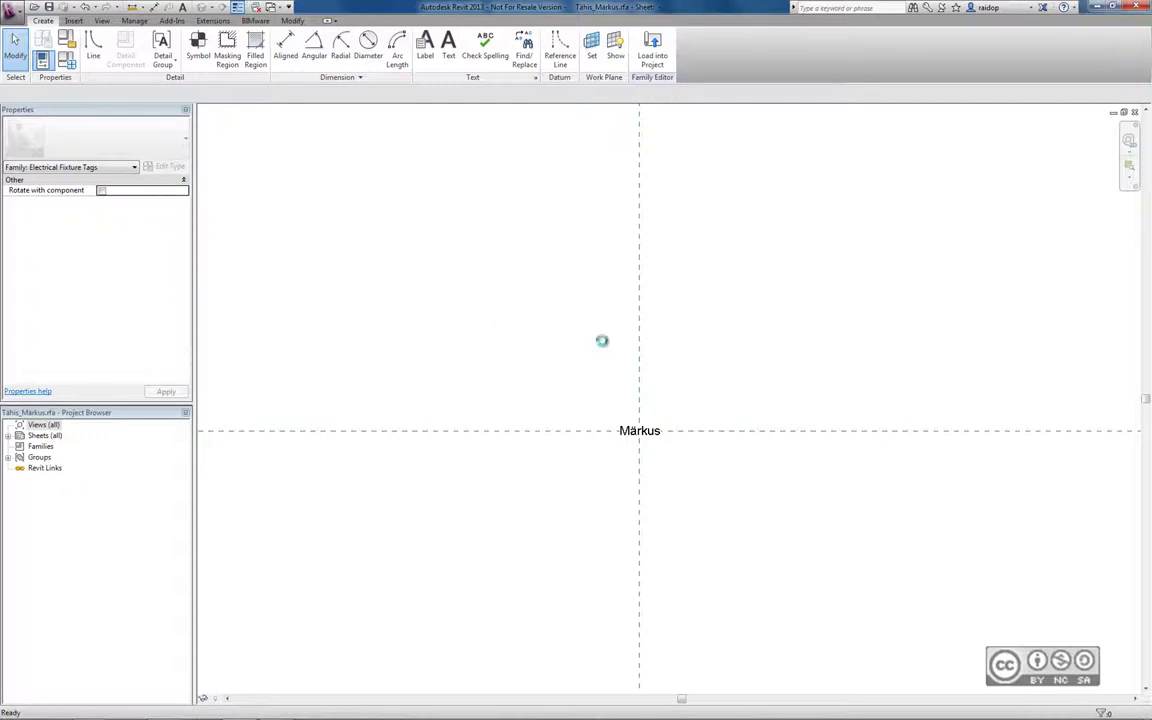
Load the edited Device Family into Project1, overwriting the existing version
{"action": "left_click", "coordinate": [278, 7]}
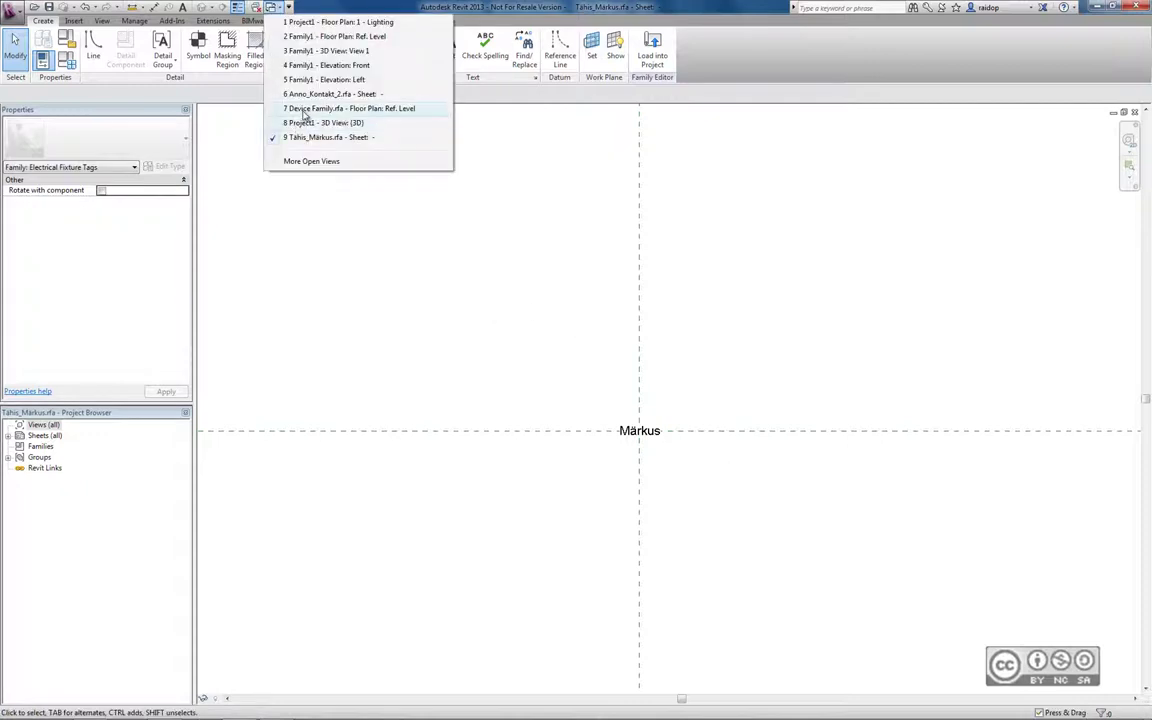
{"action": "left_click", "coordinate": [305, 113]}
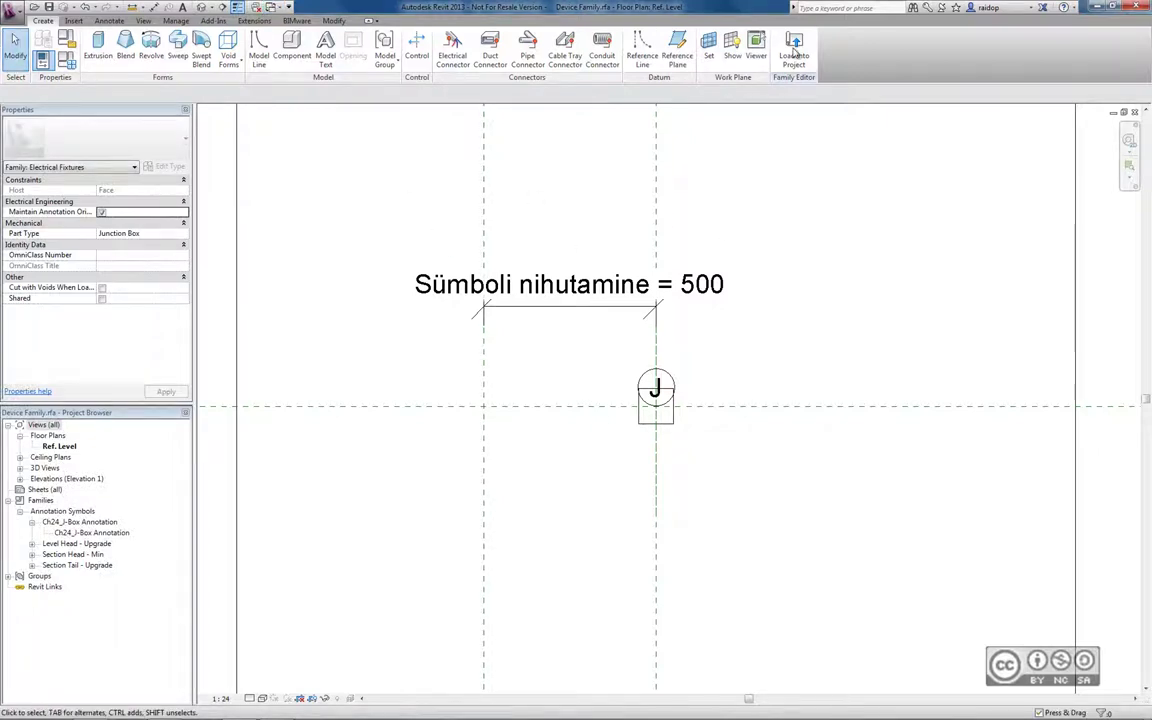
{"action": "left_click", "coordinate": [795, 50]}
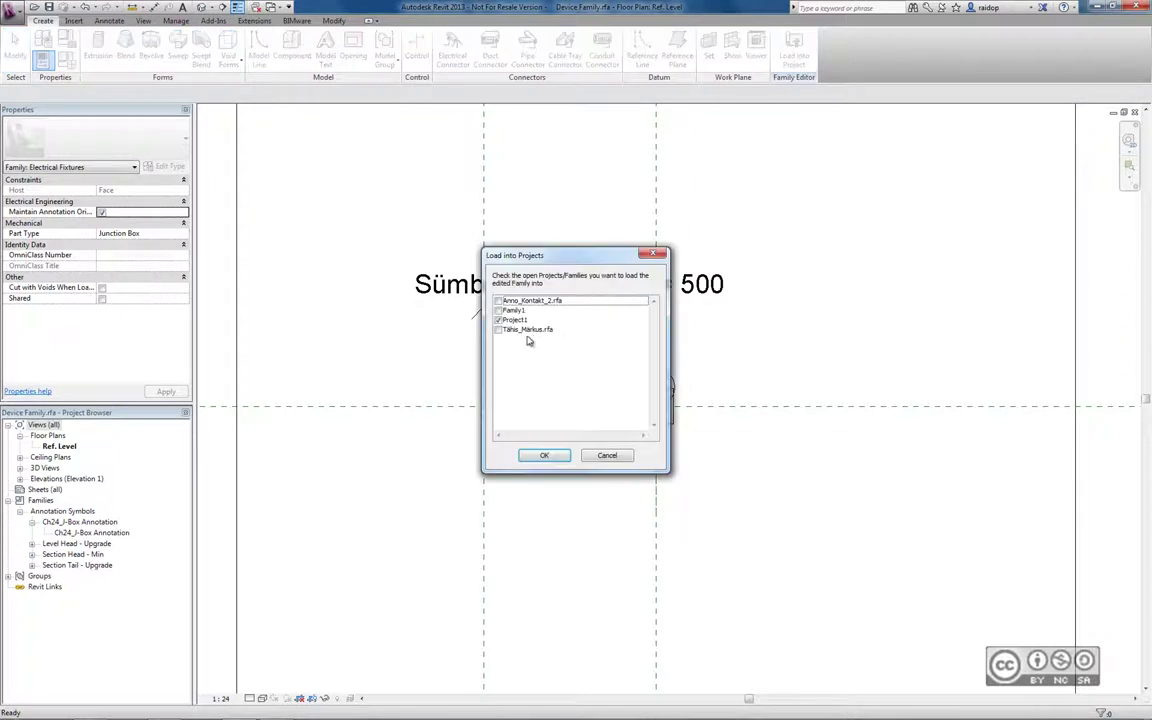
{"action": "left_click", "coordinate": [544, 455]}
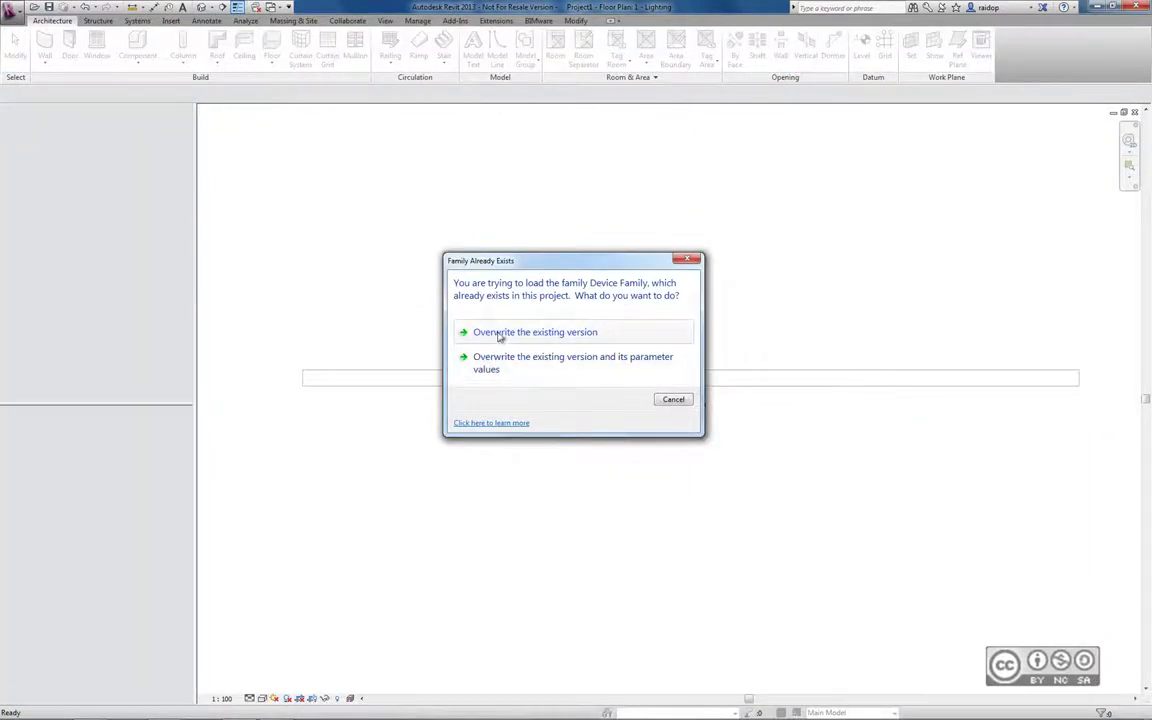
{"action": "left_click", "coordinate": [500, 334]}
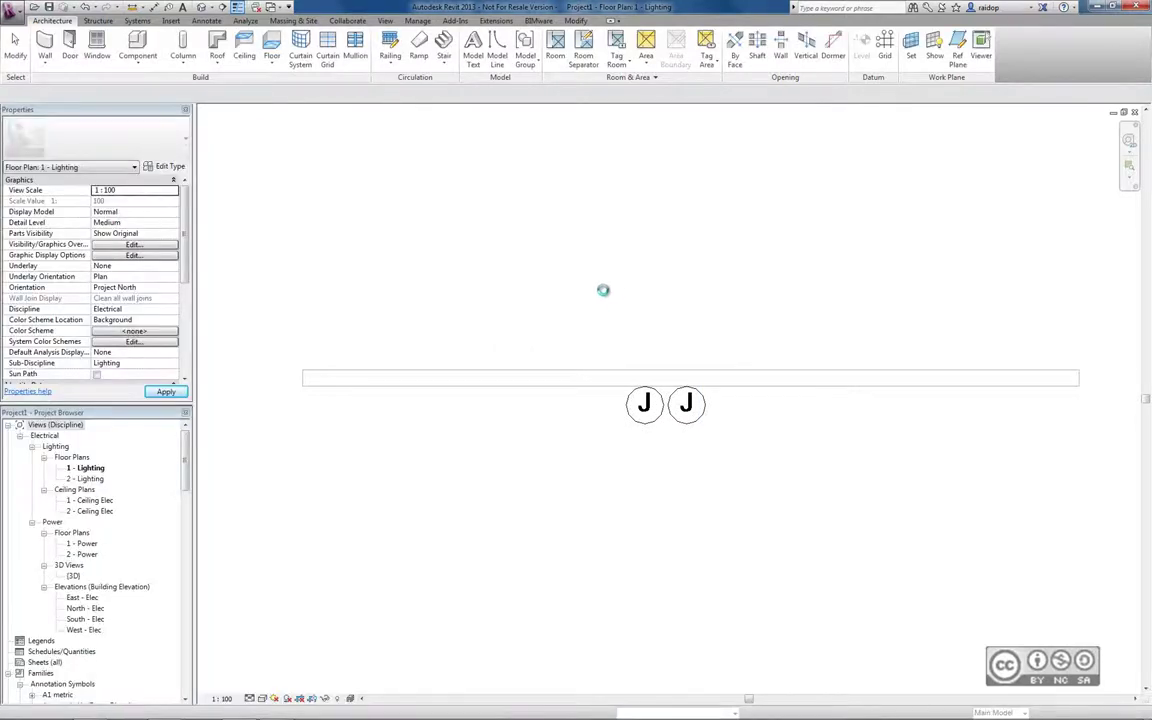
Load the Tähis_Märkus tag family into Project1
{"action": "left_click", "coordinate": [278, 8]}
{"action": "left_click", "coordinate": [300, 137]}
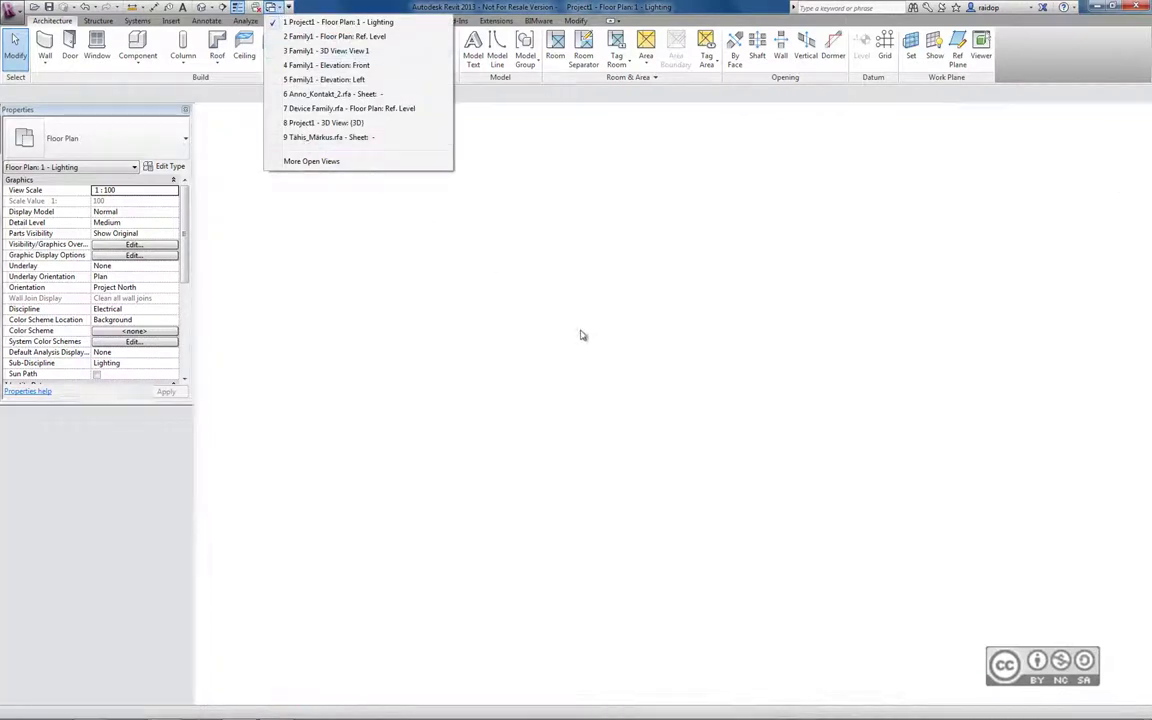
{"action": "left_click", "coordinate": [653, 50]}
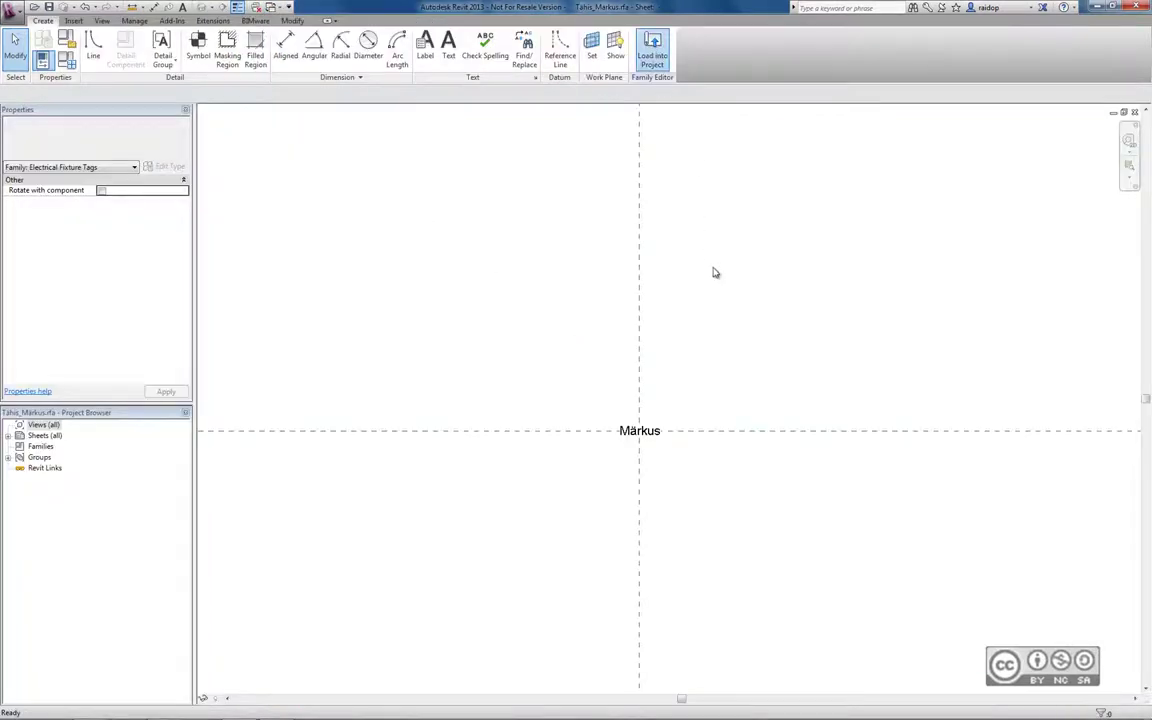
{"action": "left_click", "coordinate": [541, 456]}
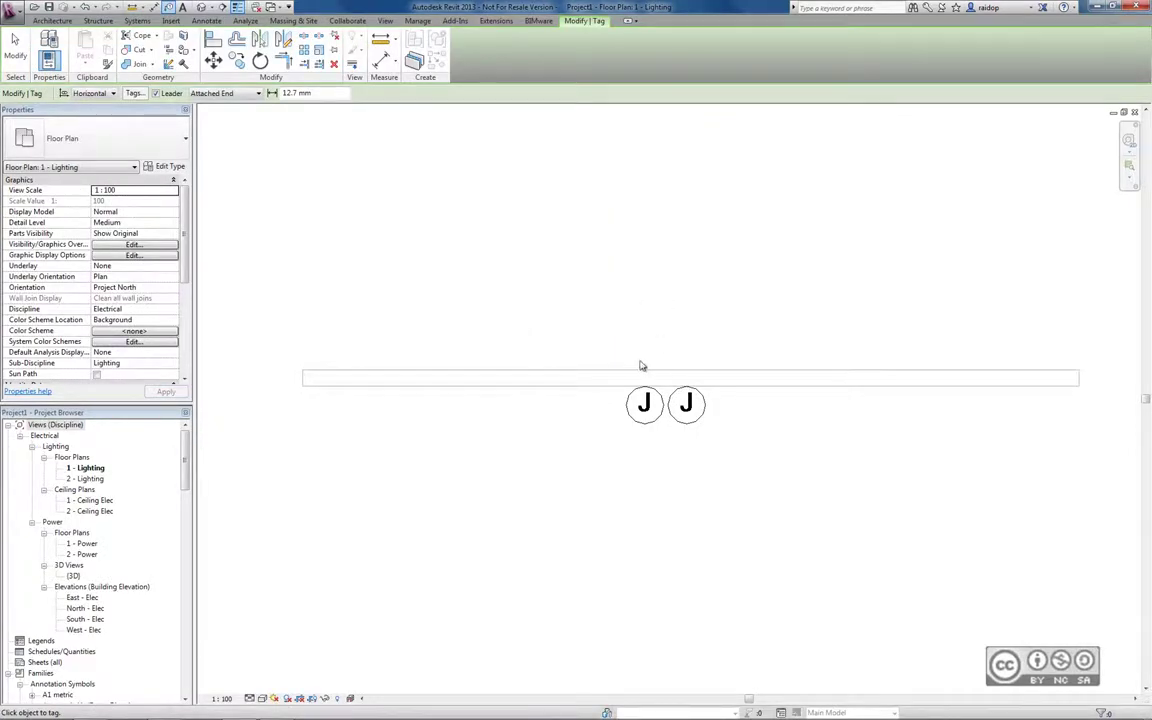
Tag the electrical fixtures by category using the Tahis_Markus tag
{"action": "left_click", "coordinate": [210, 21]}
{"action": "left_click", "coordinate": [621, 48]}
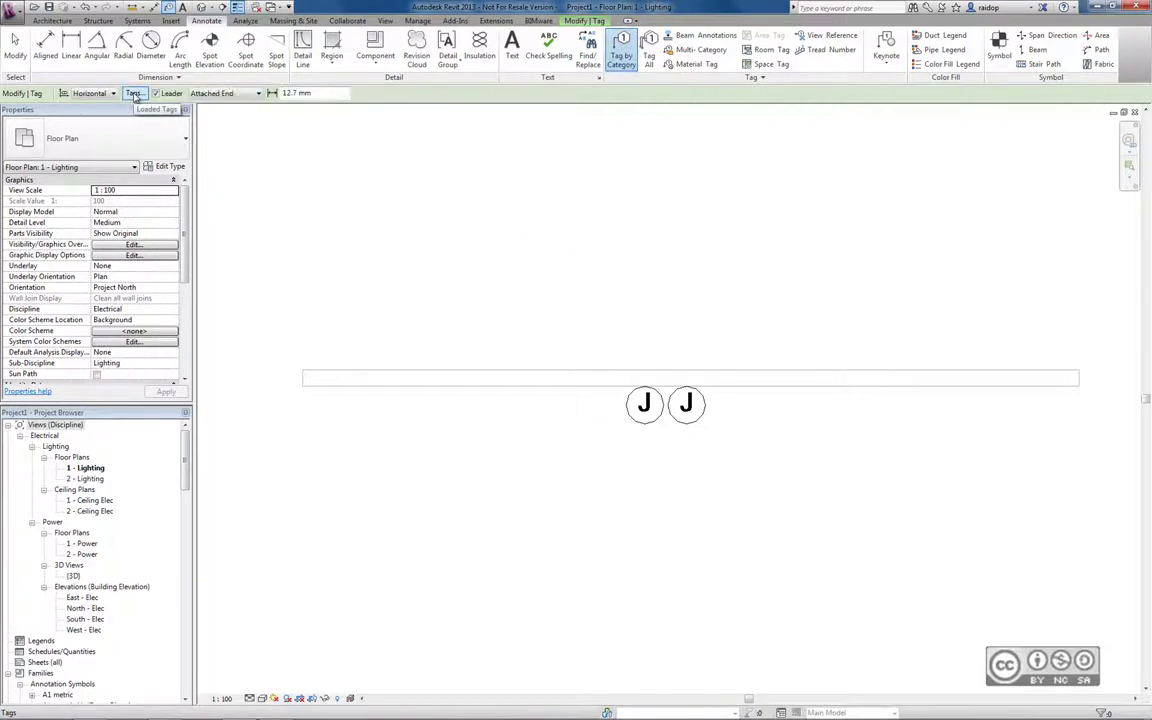
{"action": "left_click", "coordinate": [133, 93]}
{"action": "left_click_drag", "start_coordinate": [656, 327], "coordinate": [656, 357]}
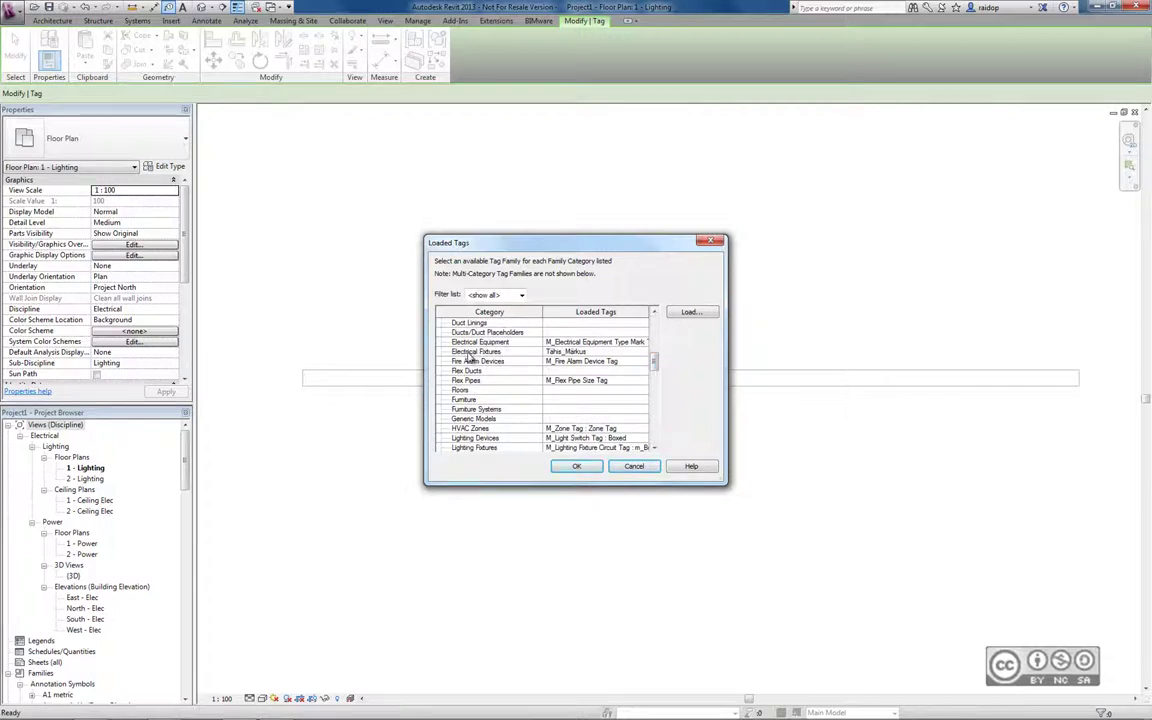
{"action": "left_click", "coordinate": [609, 352]}
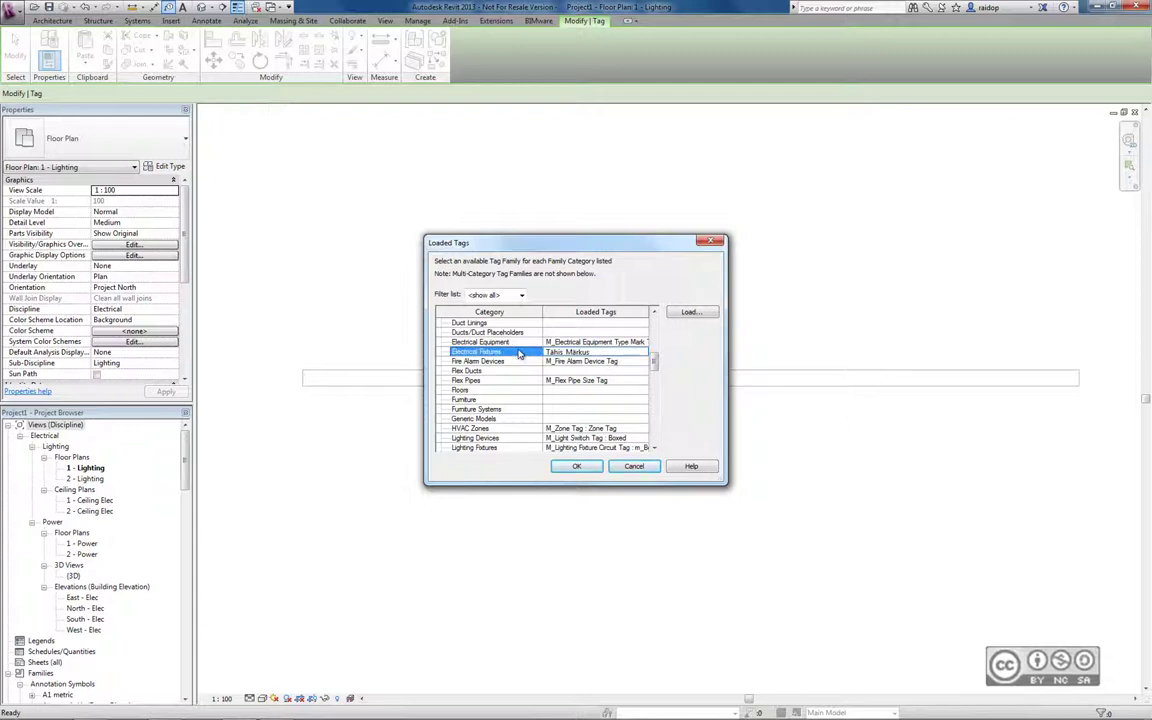
{"action": "left_click", "coordinate": [576, 467]}
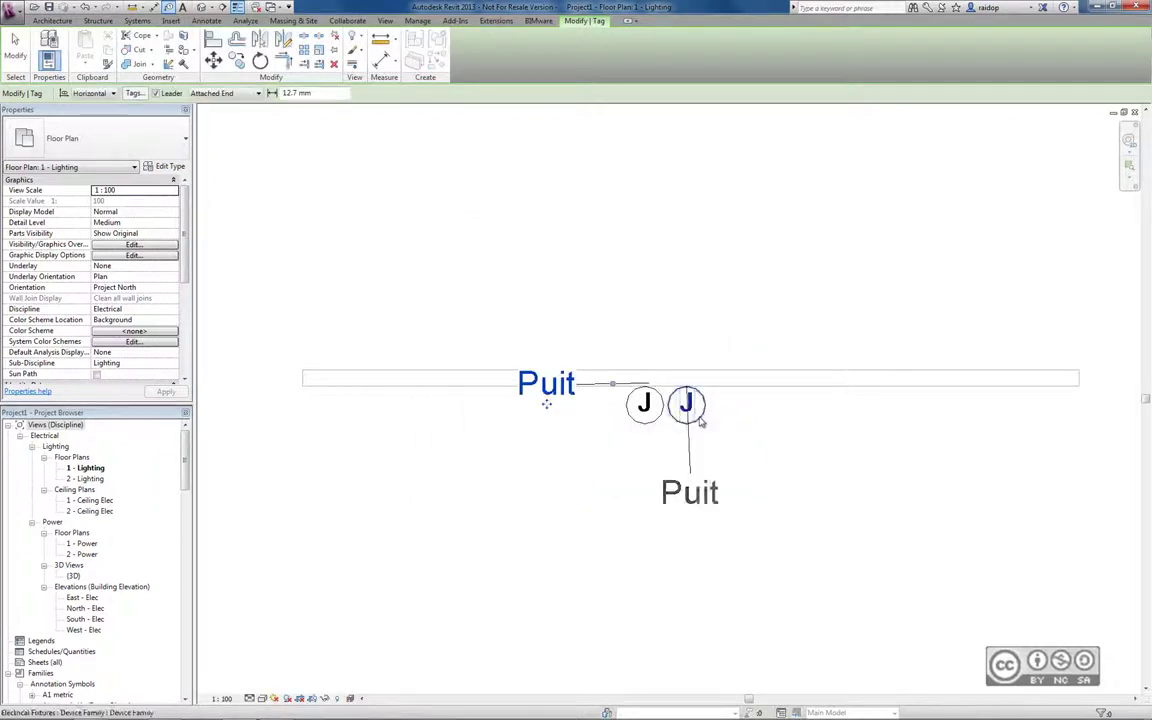
Move the upper Puit tag up and to the left
{"action": "left_click", "coordinate": [690, 492]}
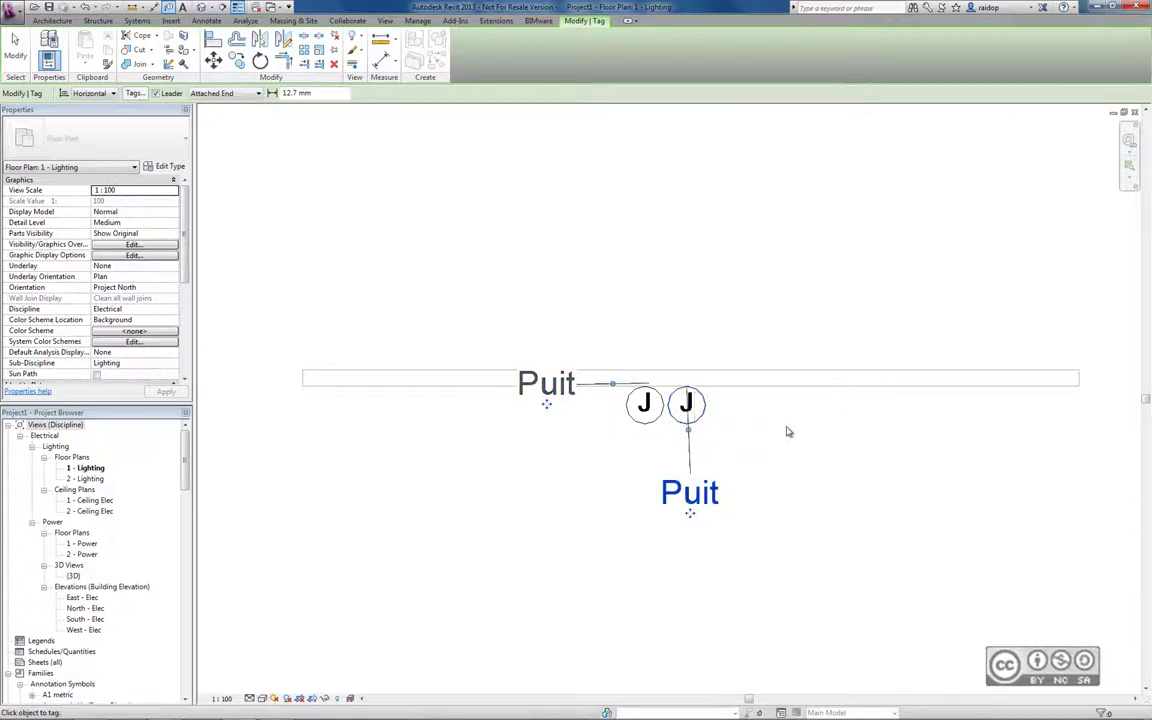
{"action": "left_click", "coordinate": [548, 384]}
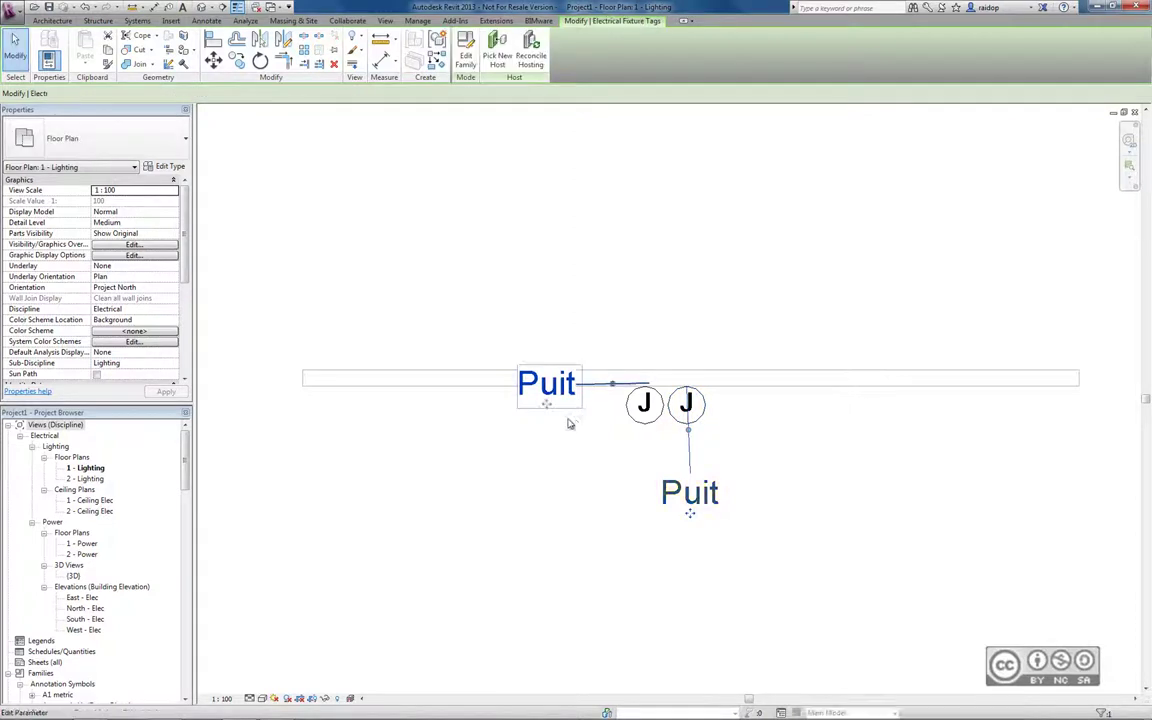
{"action": "left_click_drag", "start_coordinate": [548, 408], "coordinate": [524, 337]}
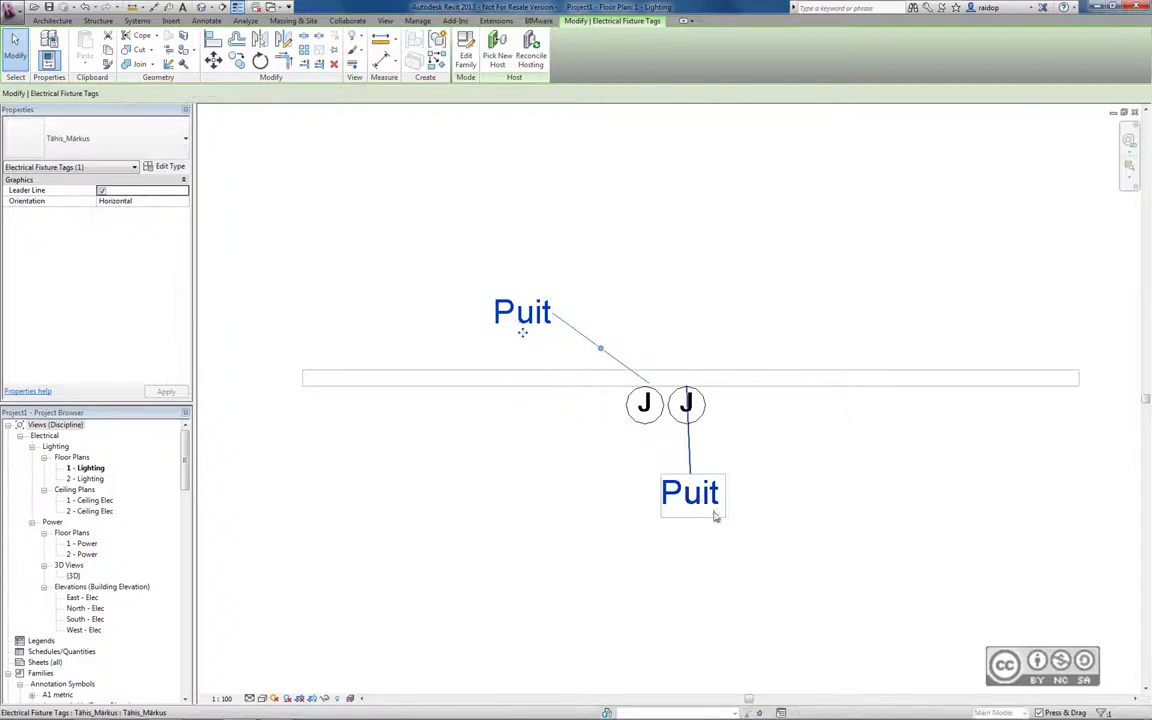
Change the Puit fixture's Märkus value to Süvistatav
{"action": "left_click", "coordinate": [645, 425]}
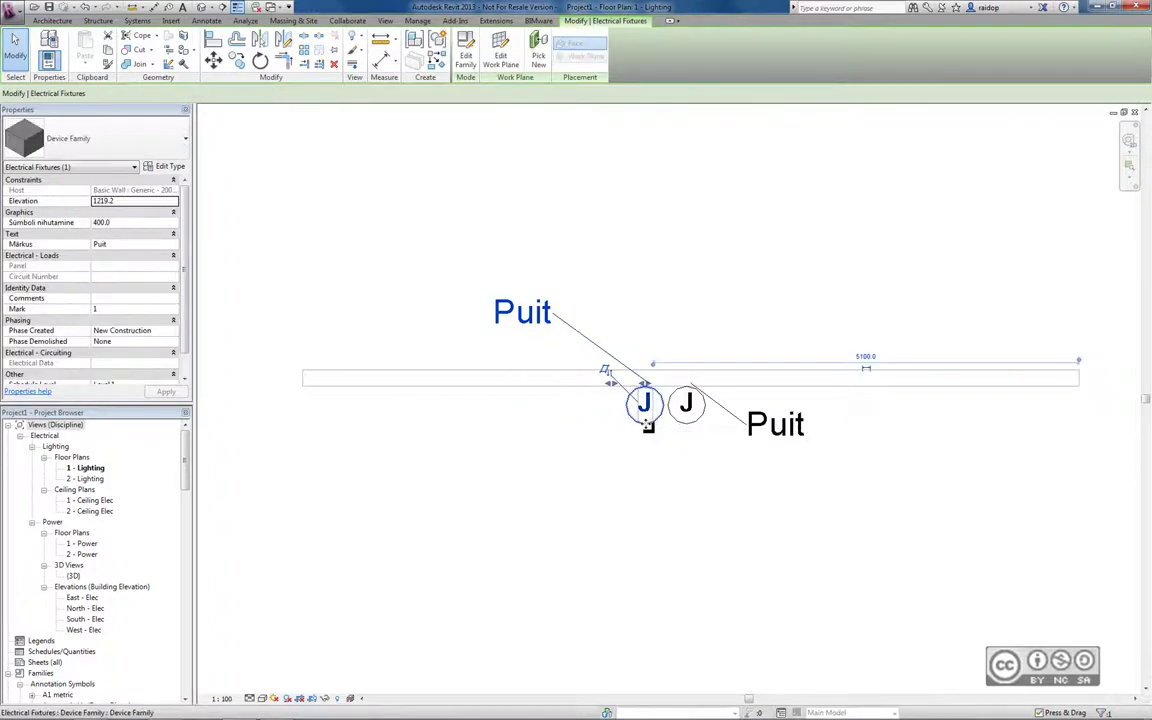
{"action": "left_click", "coordinate": [156, 245]}
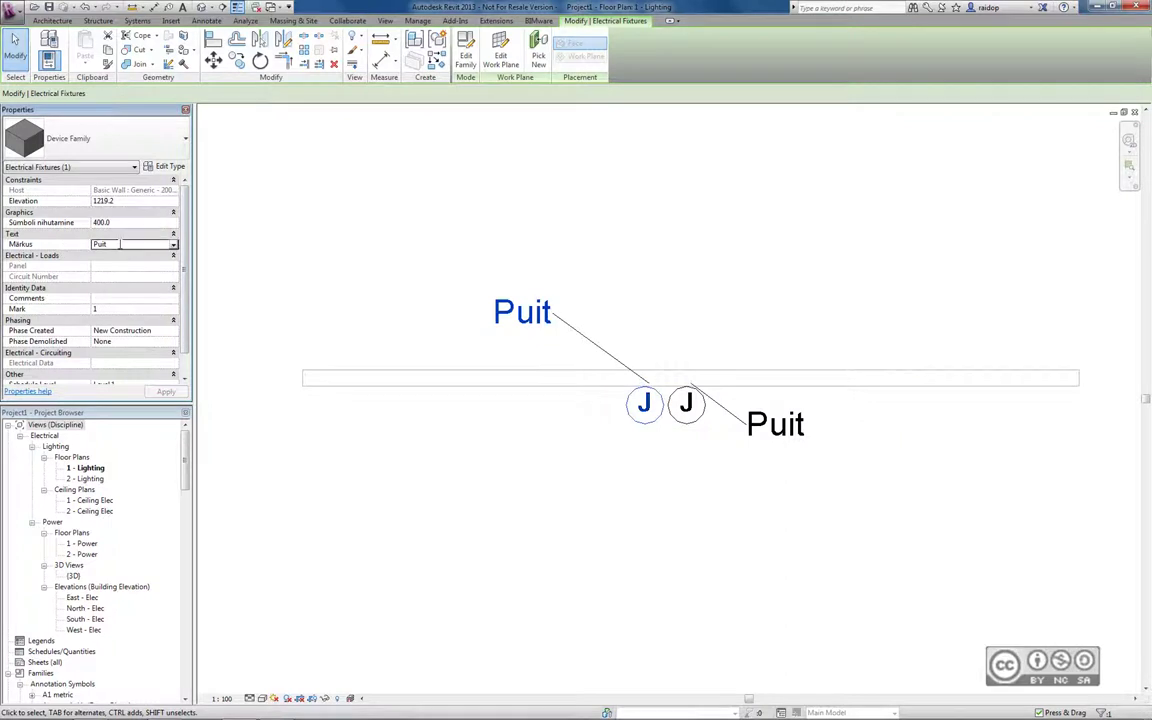
{"action": "type", "text": "P"}
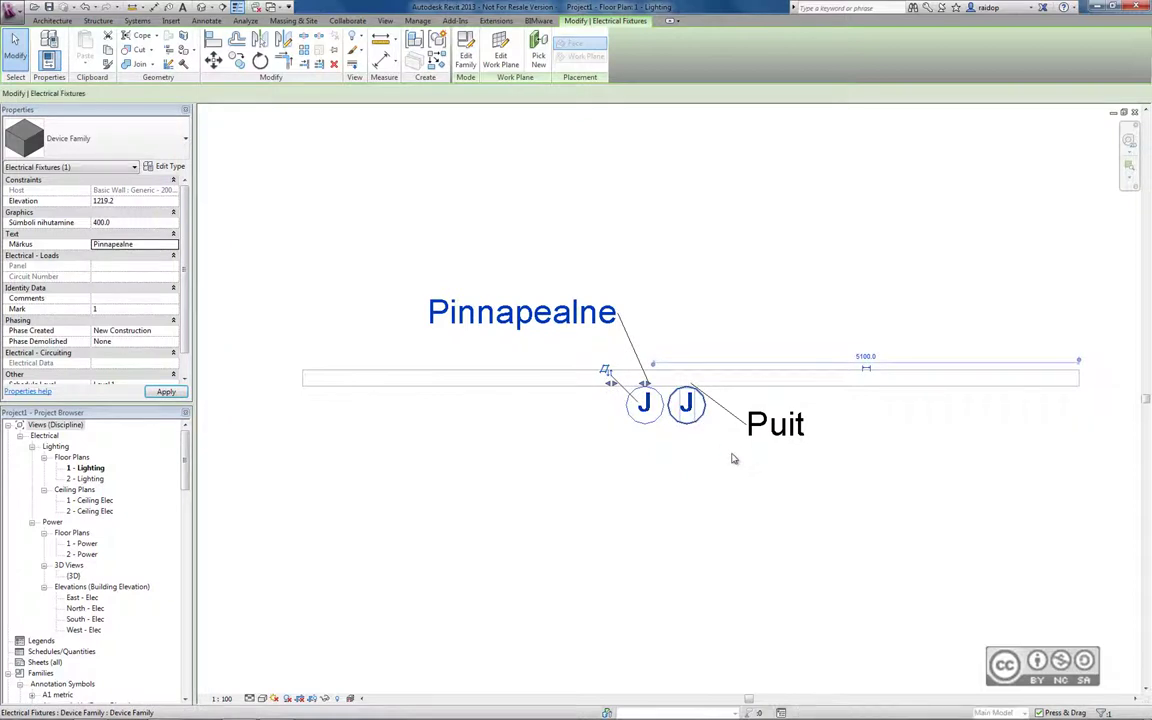
{"action": "left_click", "coordinate": [686, 403]}
{"action": "left_click", "coordinate": [128, 243]}
{"action": "type", "text": "Süvistatav"}
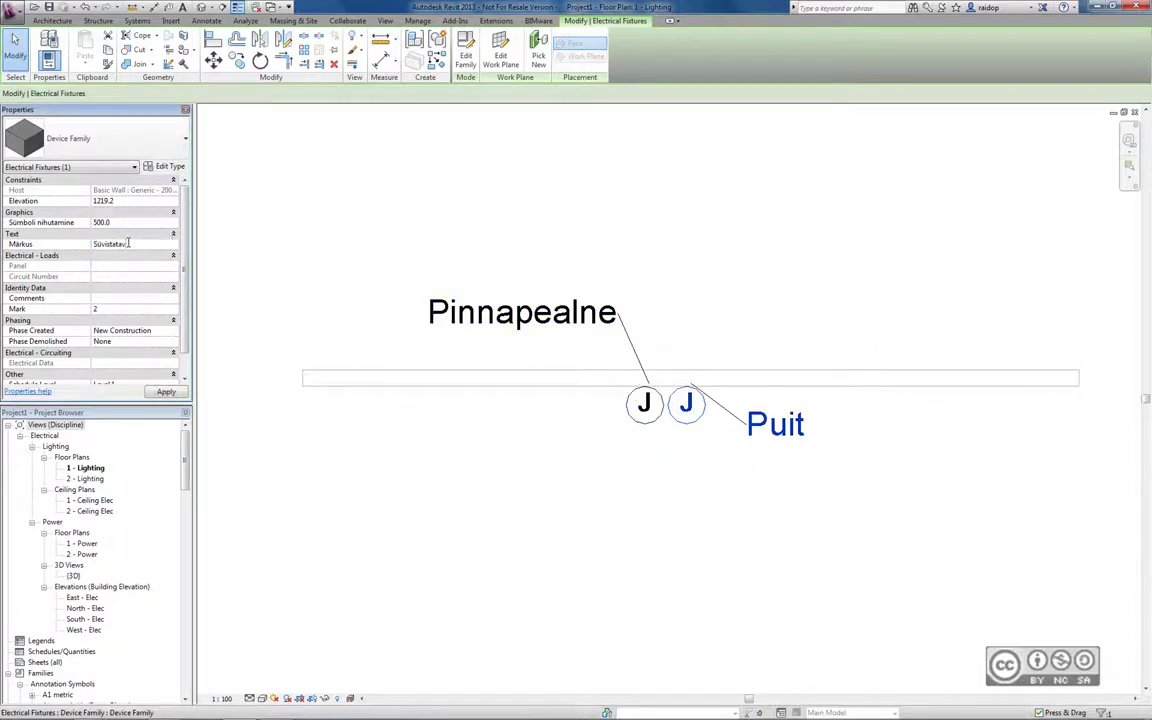
{"action": "key", "text": "Return"}
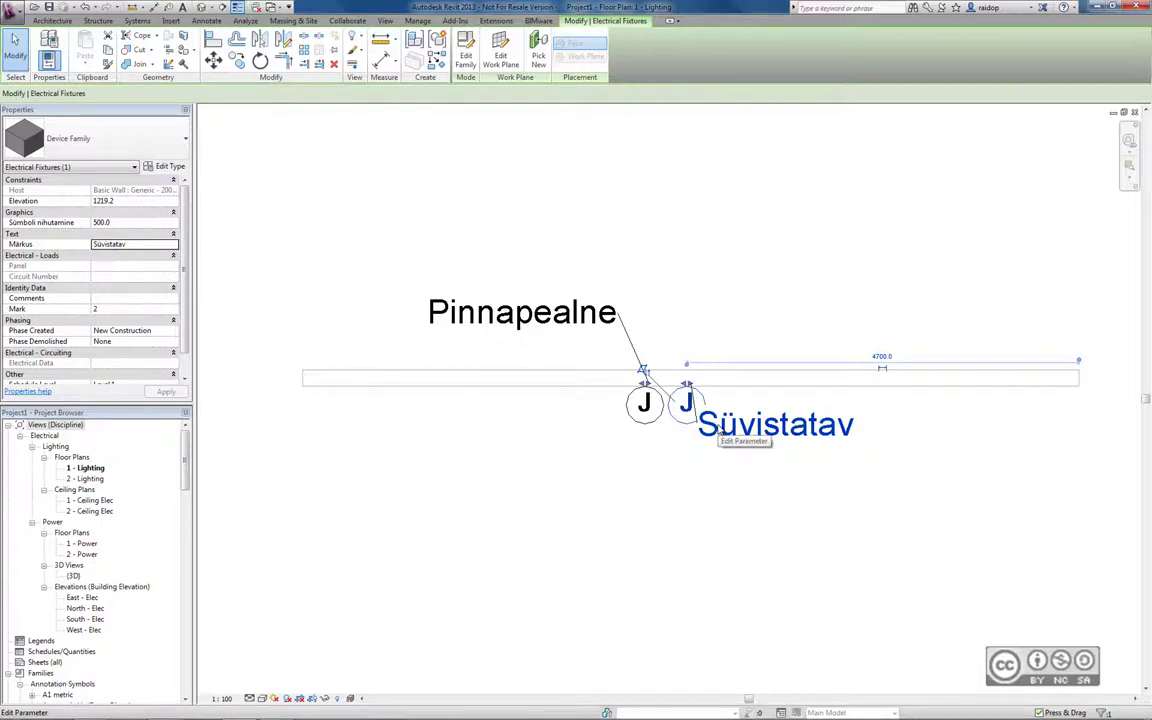
Drag the Süvistatav tag to a new position with a leader line
{"action": "left_click", "coordinate": [745, 432]}
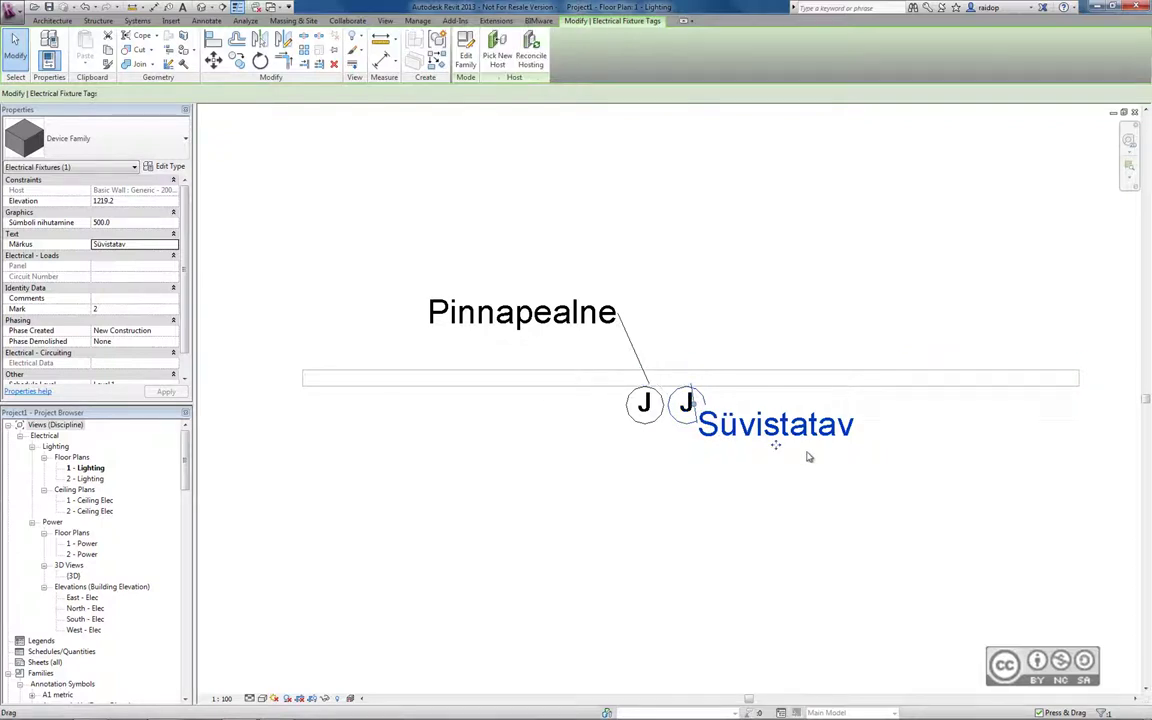
{"action": "left_click_drag", "start_coordinate": [775, 445], "coordinate": [836, 453]}
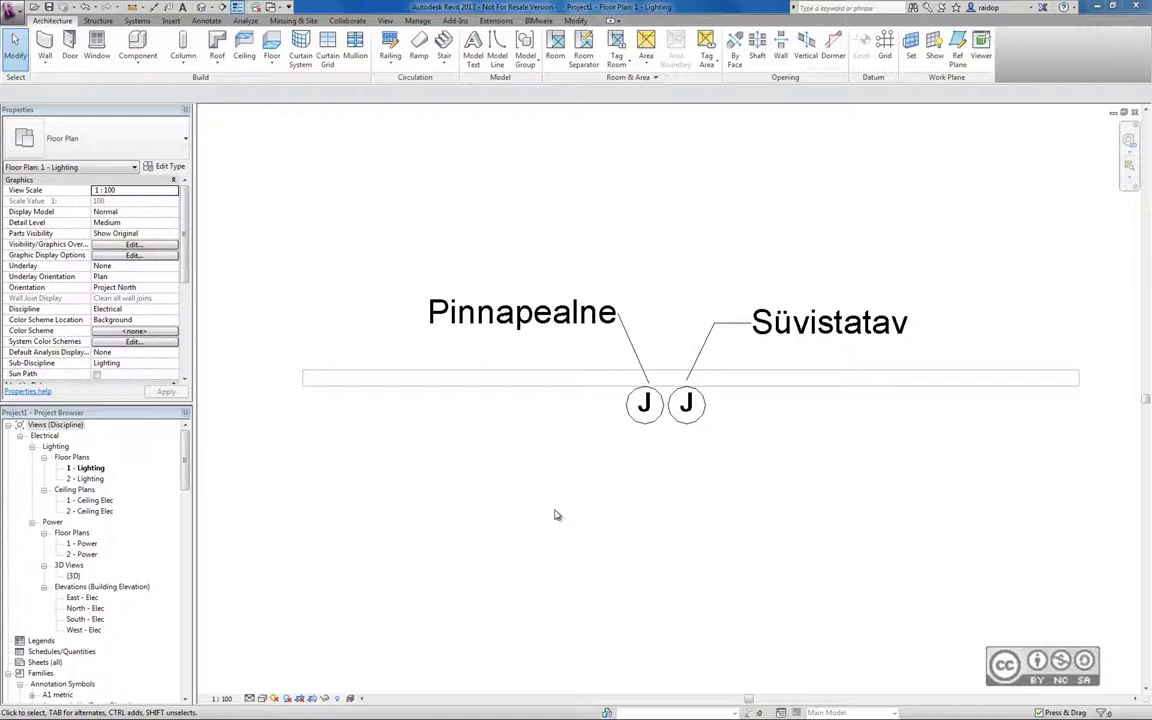
{"action": "left_click", "coordinate": [271, 7]}
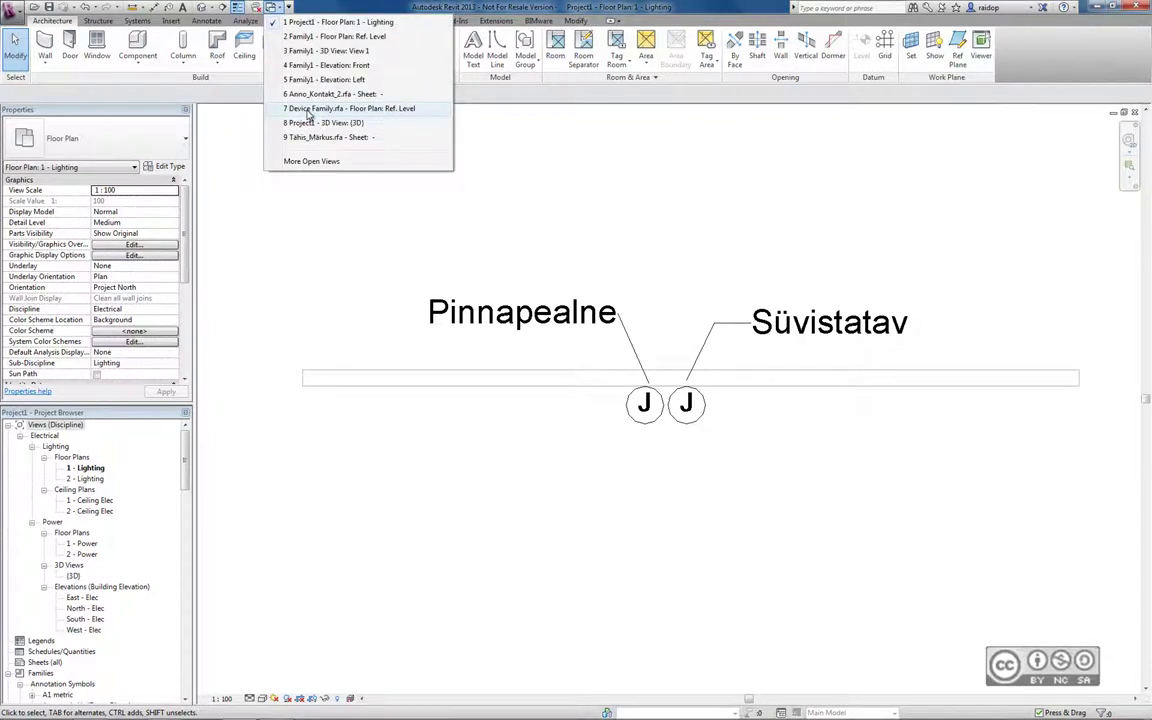
In Device Family, start an electrical connector (Power - Unbalanced) and open the default 3D view
{"action": "left_click", "coordinate": [308, 110]}
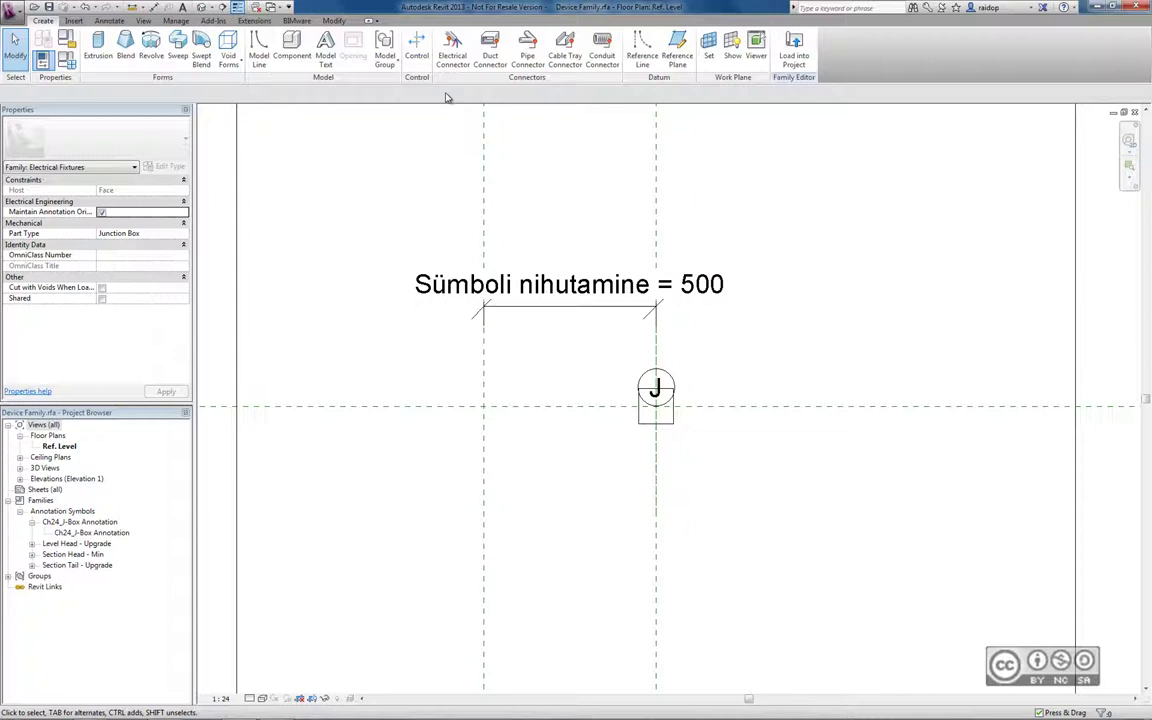
{"action": "left_click", "coordinate": [452, 50]}
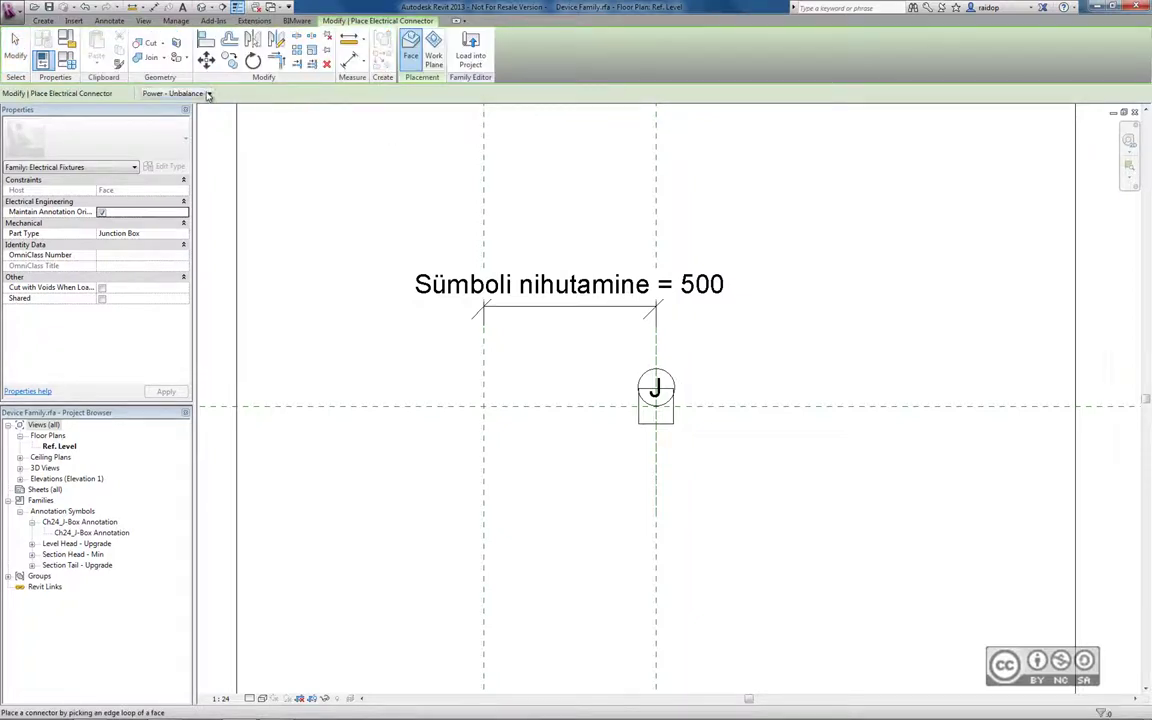
{"action": "left_click", "coordinate": [209, 93]}
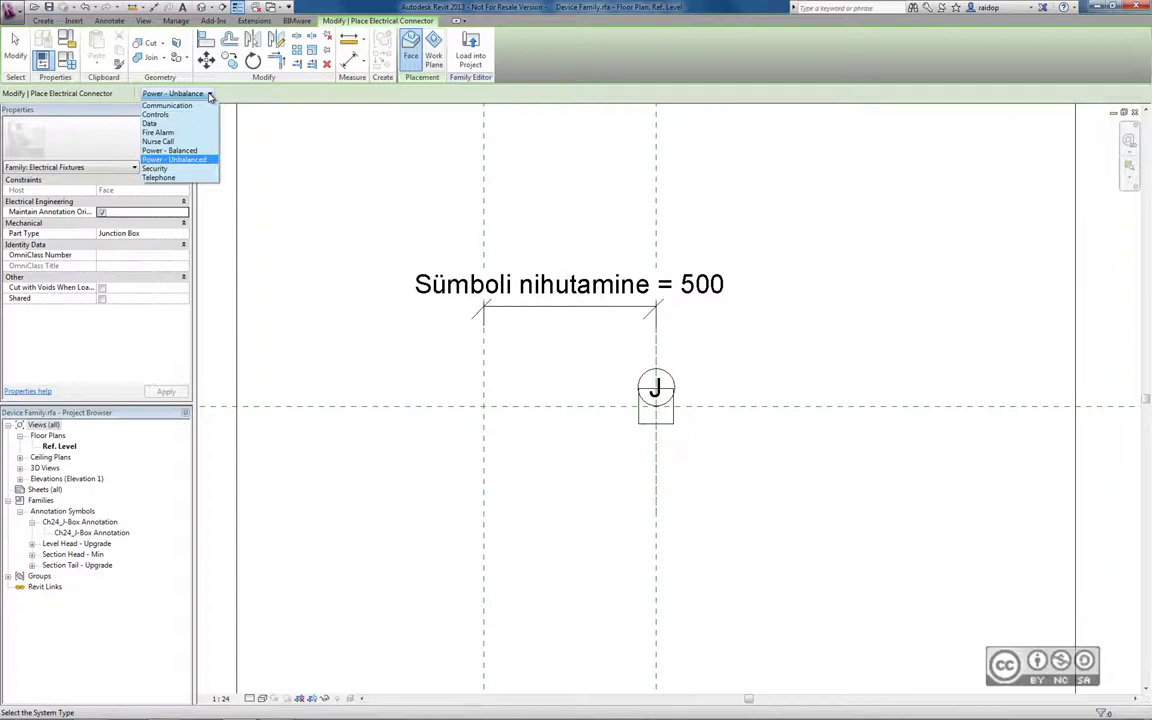
{"action": "left_click", "coordinate": [210, 94]}
{"action": "left_click", "coordinate": [186, 8]}
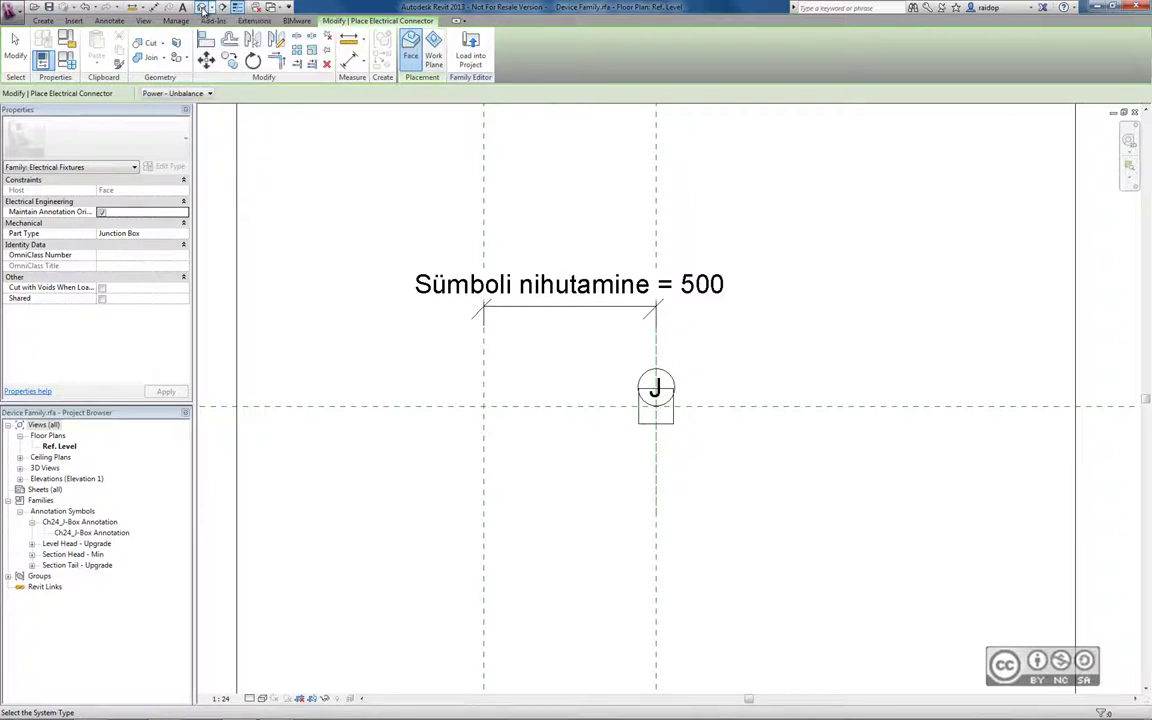
{"action": "scroll", "coordinate": [665, 365], "scroll_direction": "up", "scroll_amount": 3}
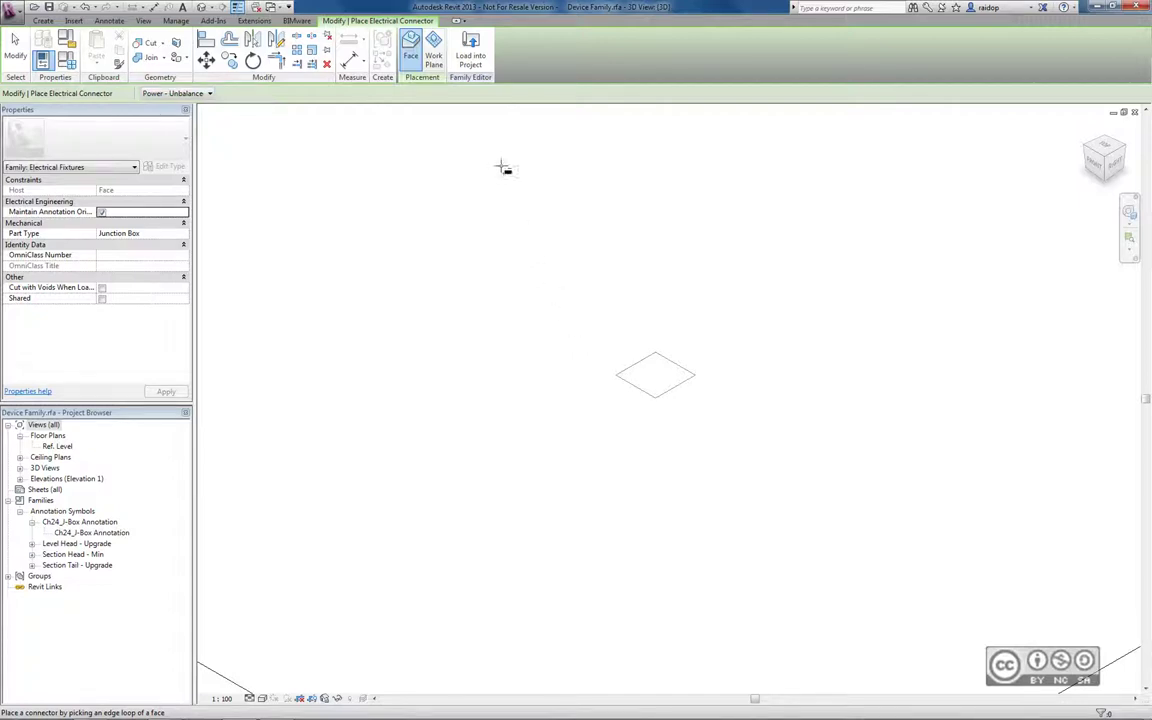
Place the electrical connector on the box's top face and select it
{"action": "left_click", "coordinate": [410, 50]}
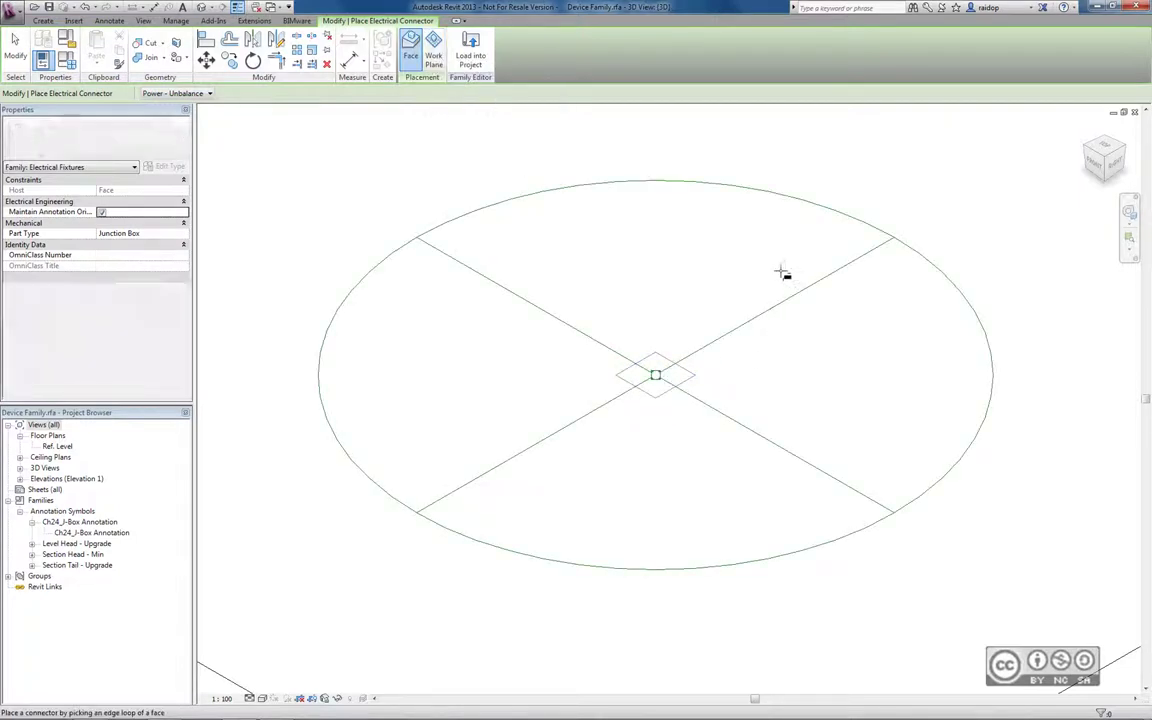
{"action": "left_click", "coordinate": [748, 279]}
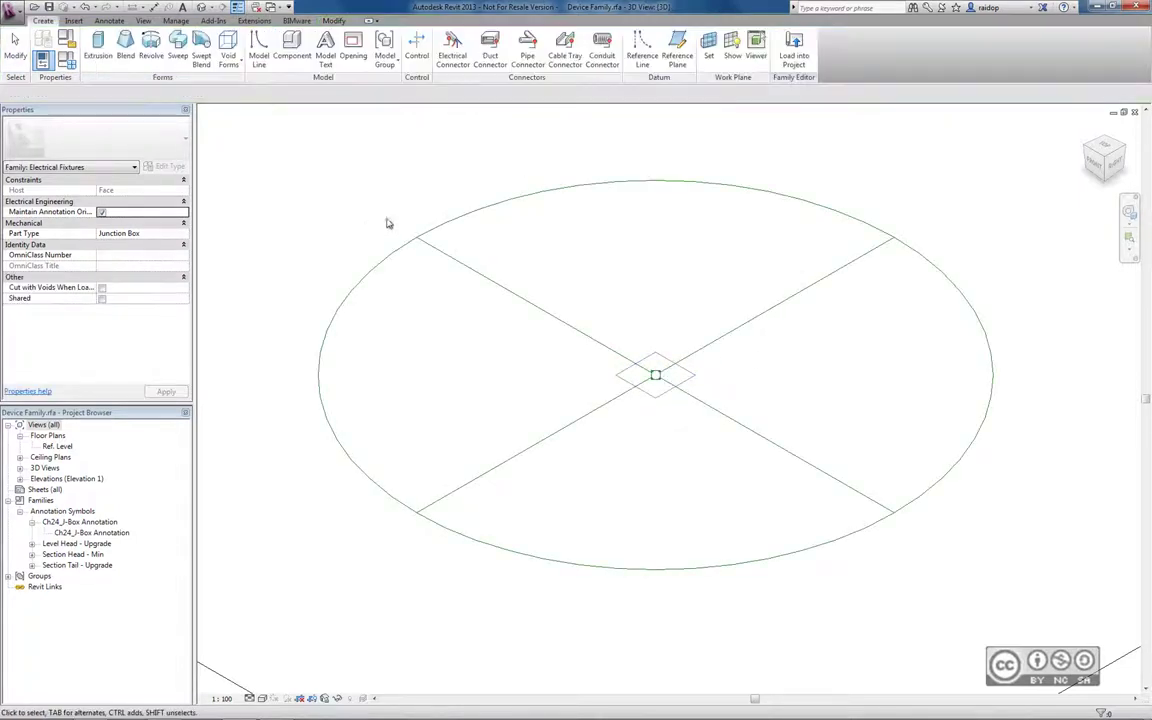
{"action": "left_click", "coordinate": [442, 229]}
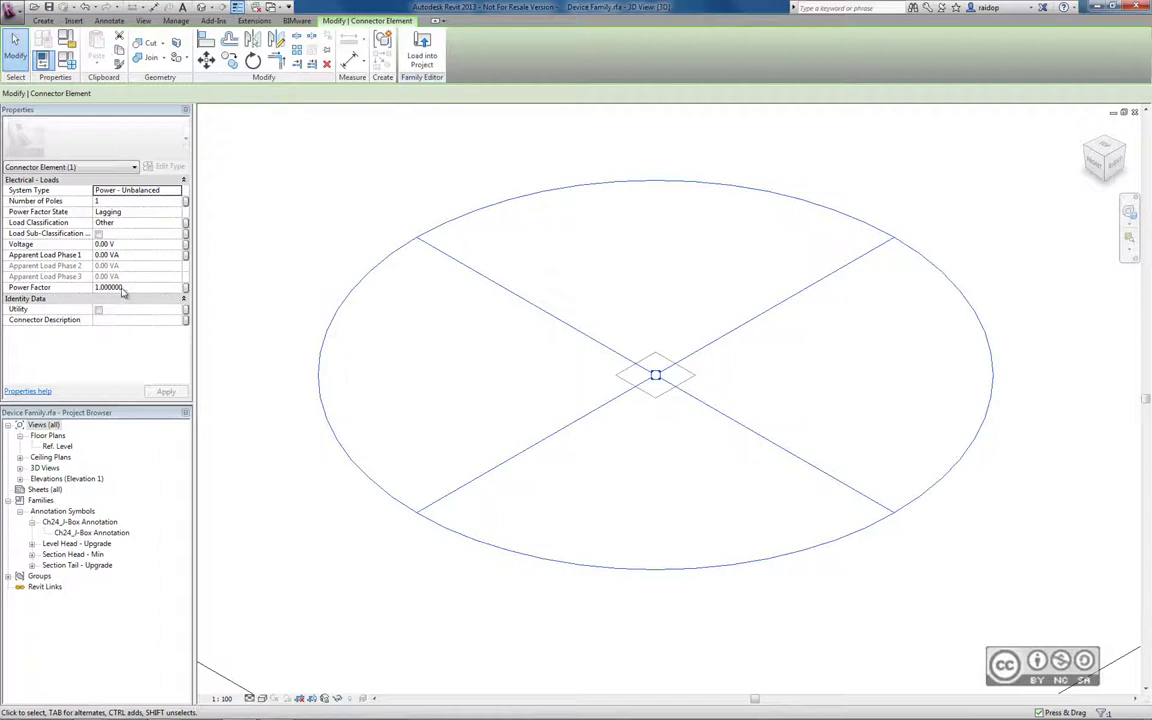
Set the connector's System Type to Data and leave Utility unlinked from any family parameter
{"action": "left_click", "coordinate": [160, 190]}
{"action": "left_click", "coordinate": [178, 192]}
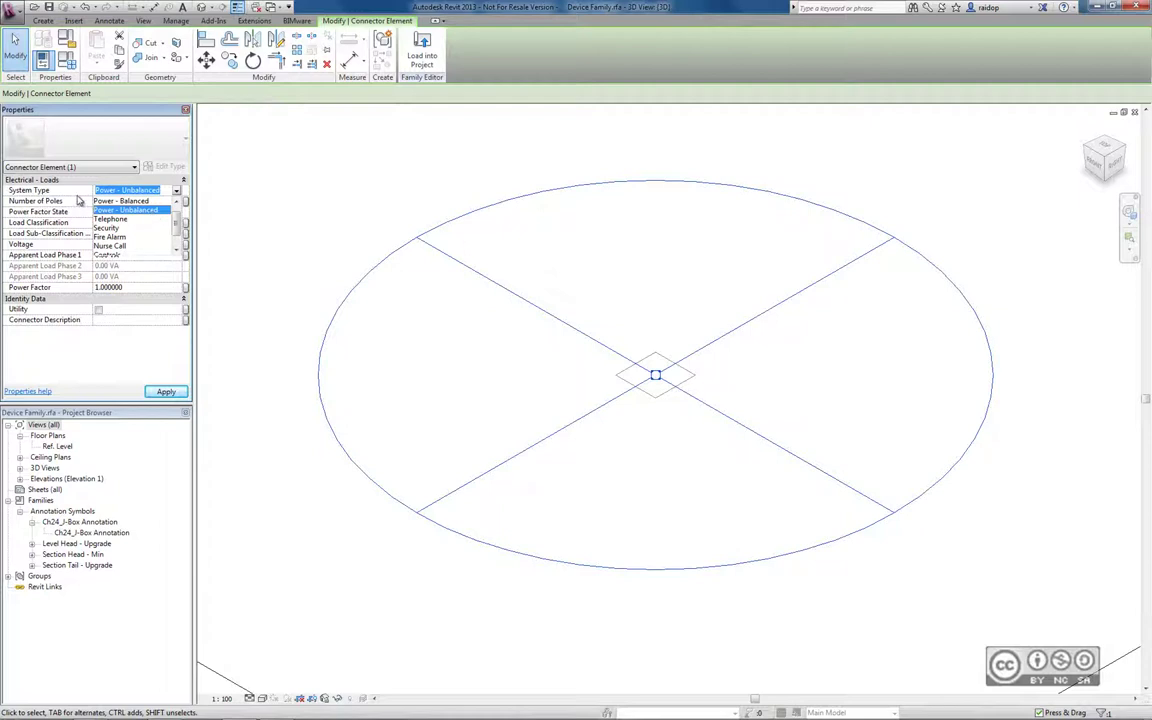
{"action": "left_click", "coordinate": [72, 176]}
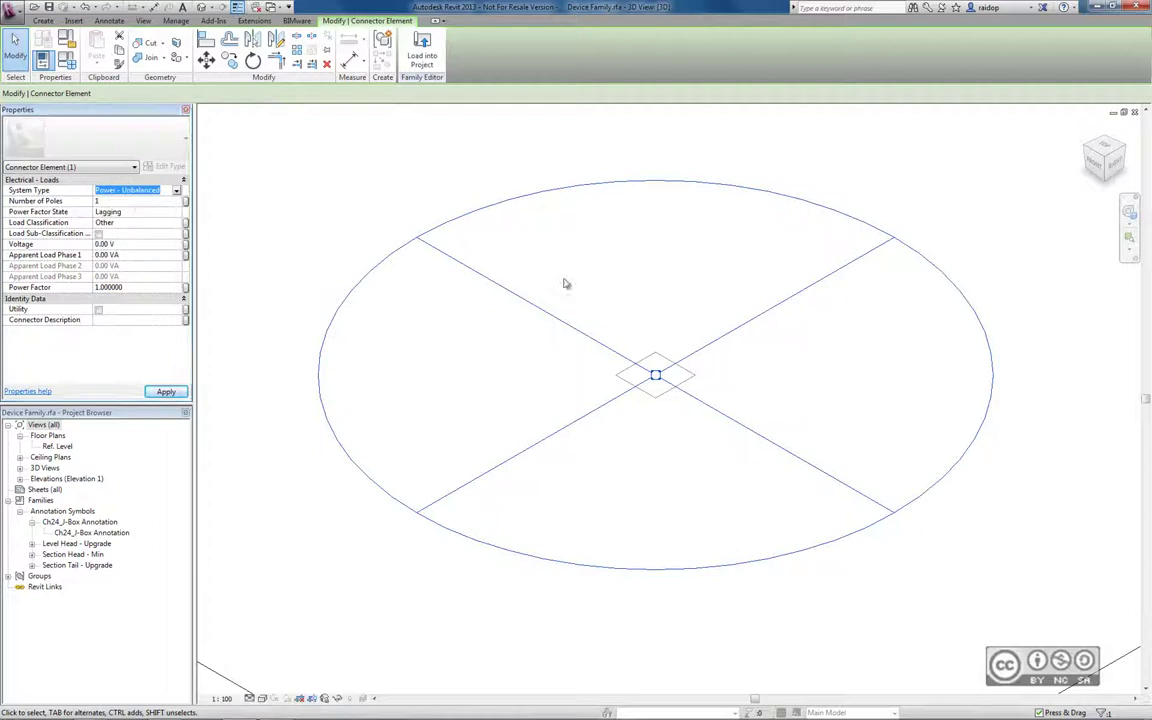
{"action": "left_click", "coordinate": [165, 190]}
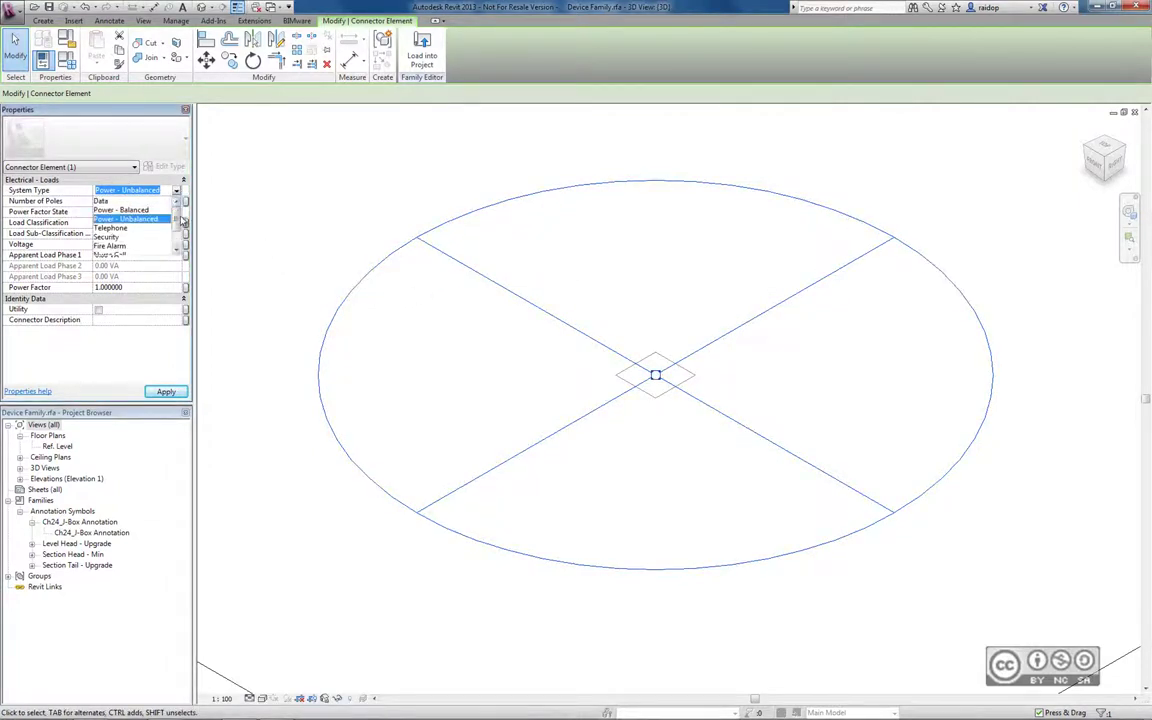
{"action": "left_click", "coordinate": [100, 202]}
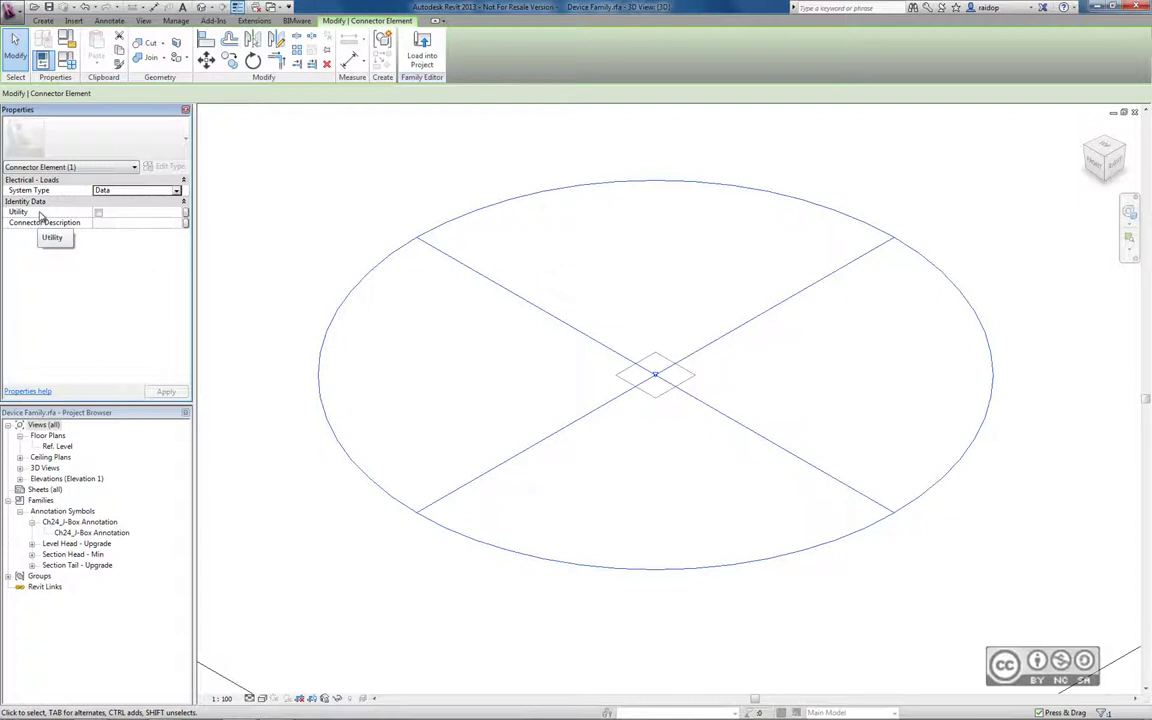
{"action": "left_click", "coordinate": [185, 215]}
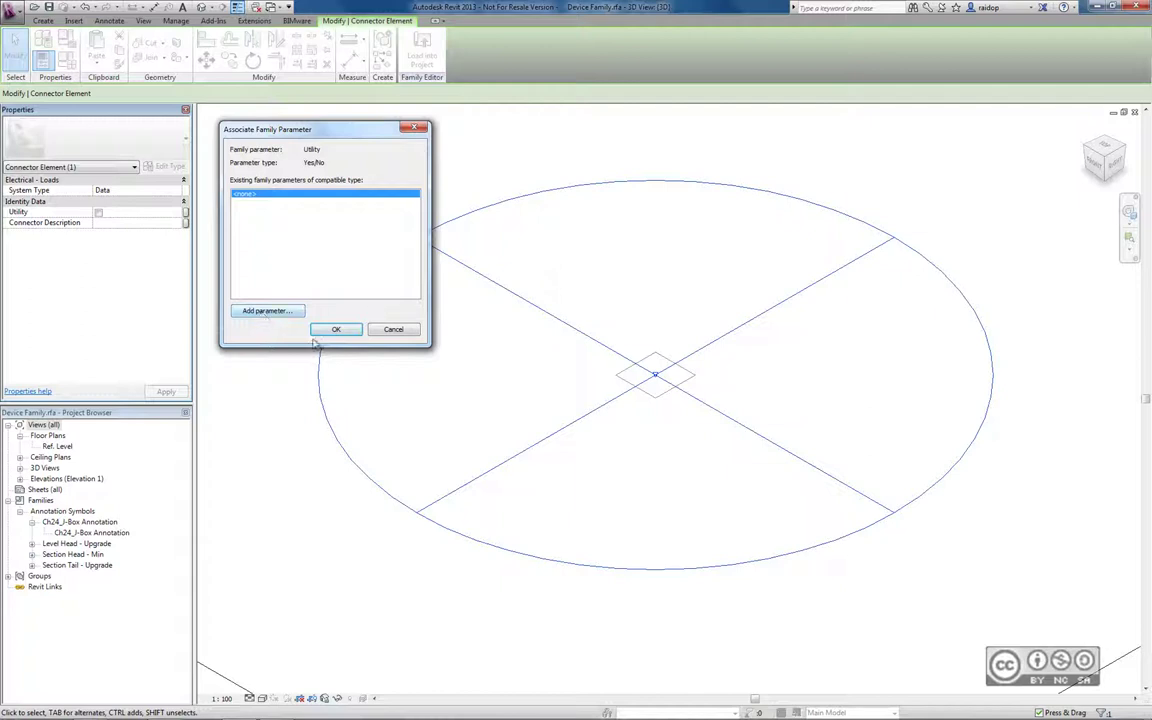
{"action": "left_click", "coordinate": [393, 329]}
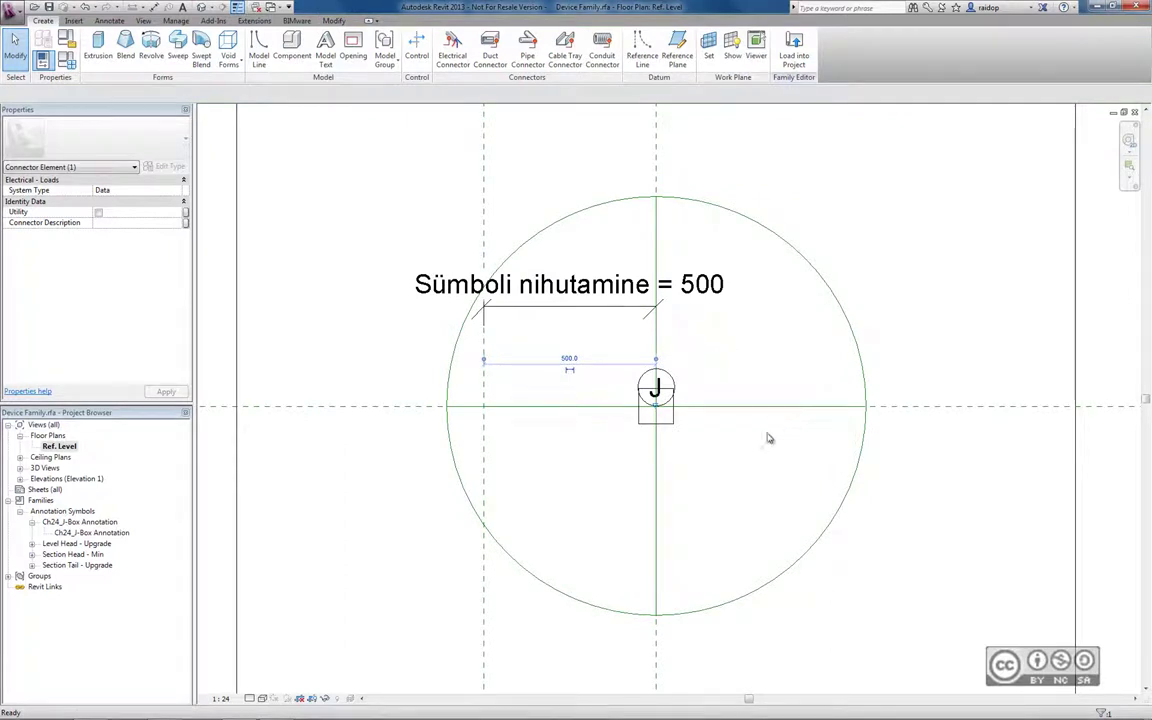
{"action": "left_click", "coordinate": [664, 404]}
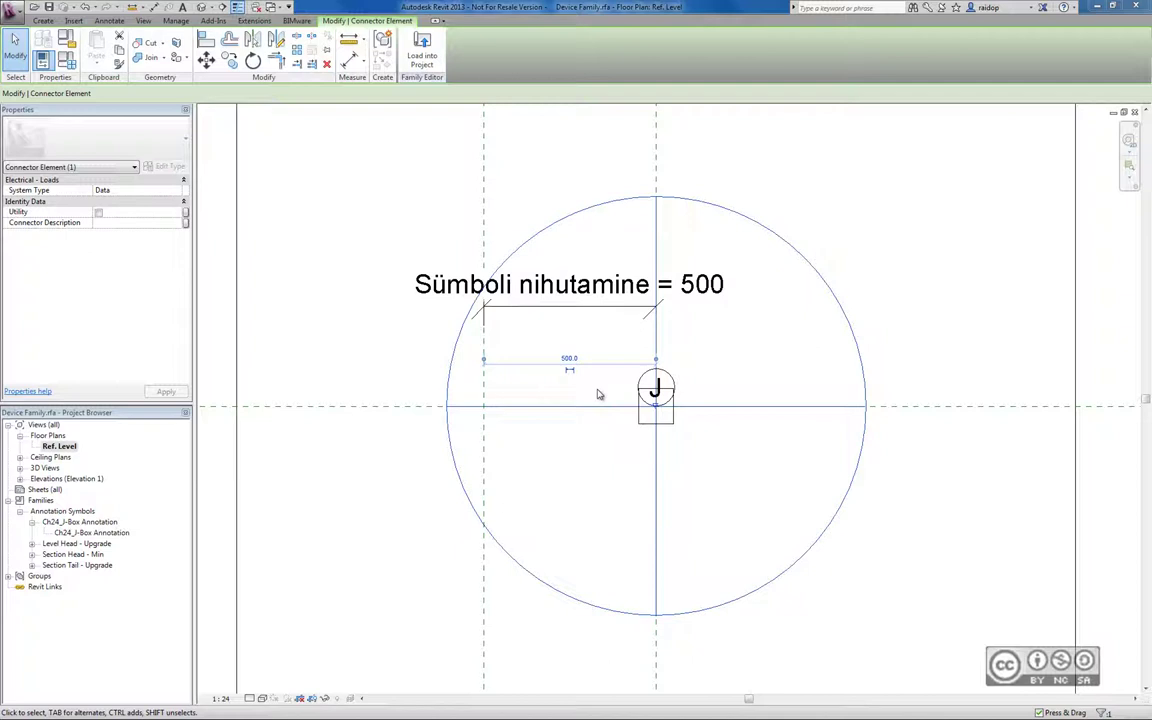
{"action": "left_click", "coordinate": [43, 20]}
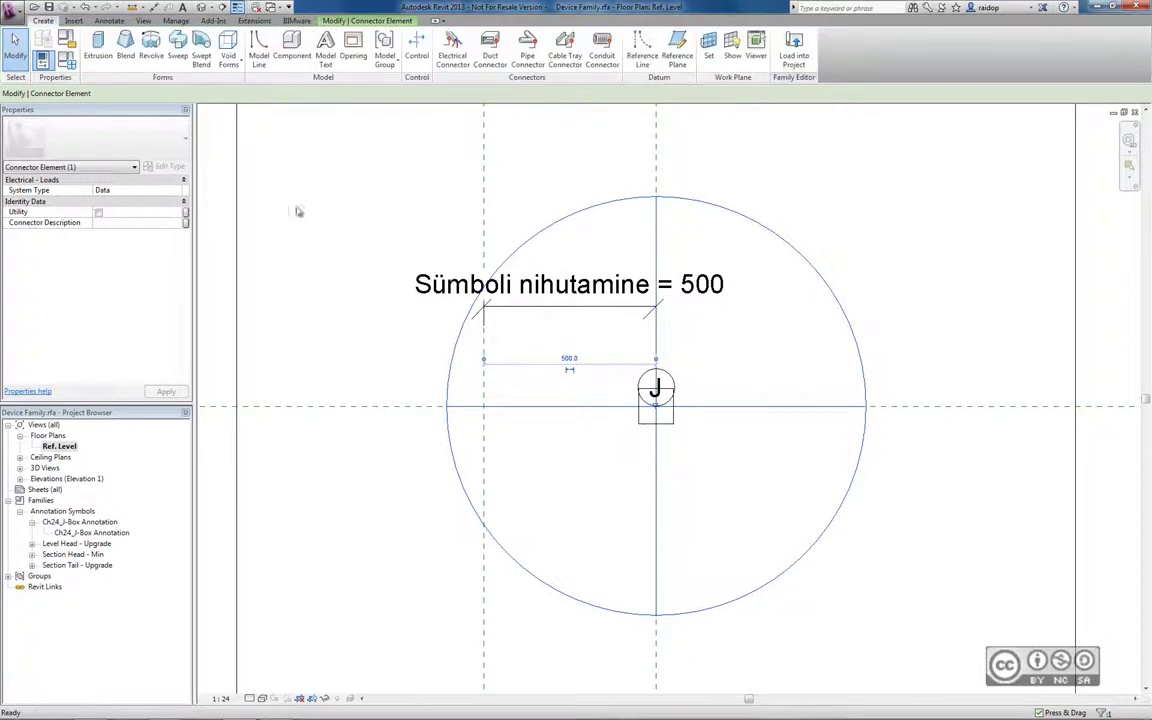